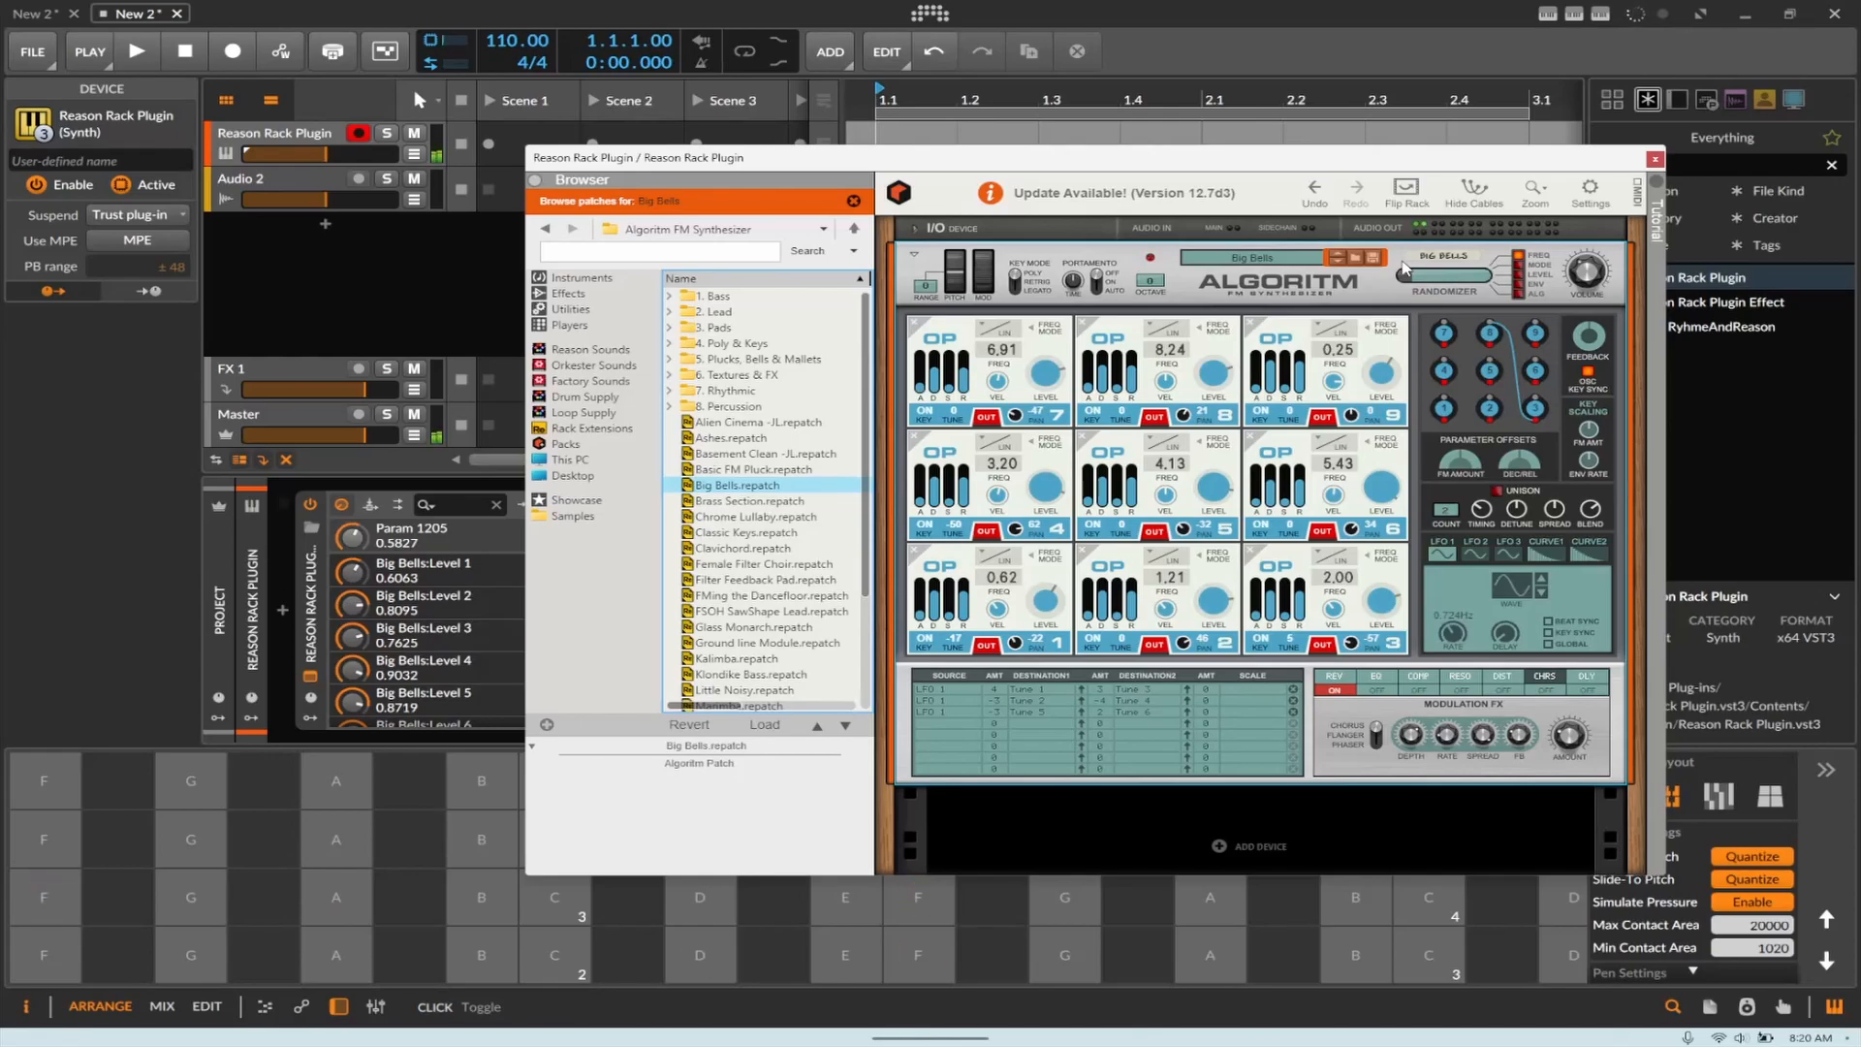
Step: Check the rear audio connections of the Algoritm synth and set its master volume to about 0.45
key(Tab)
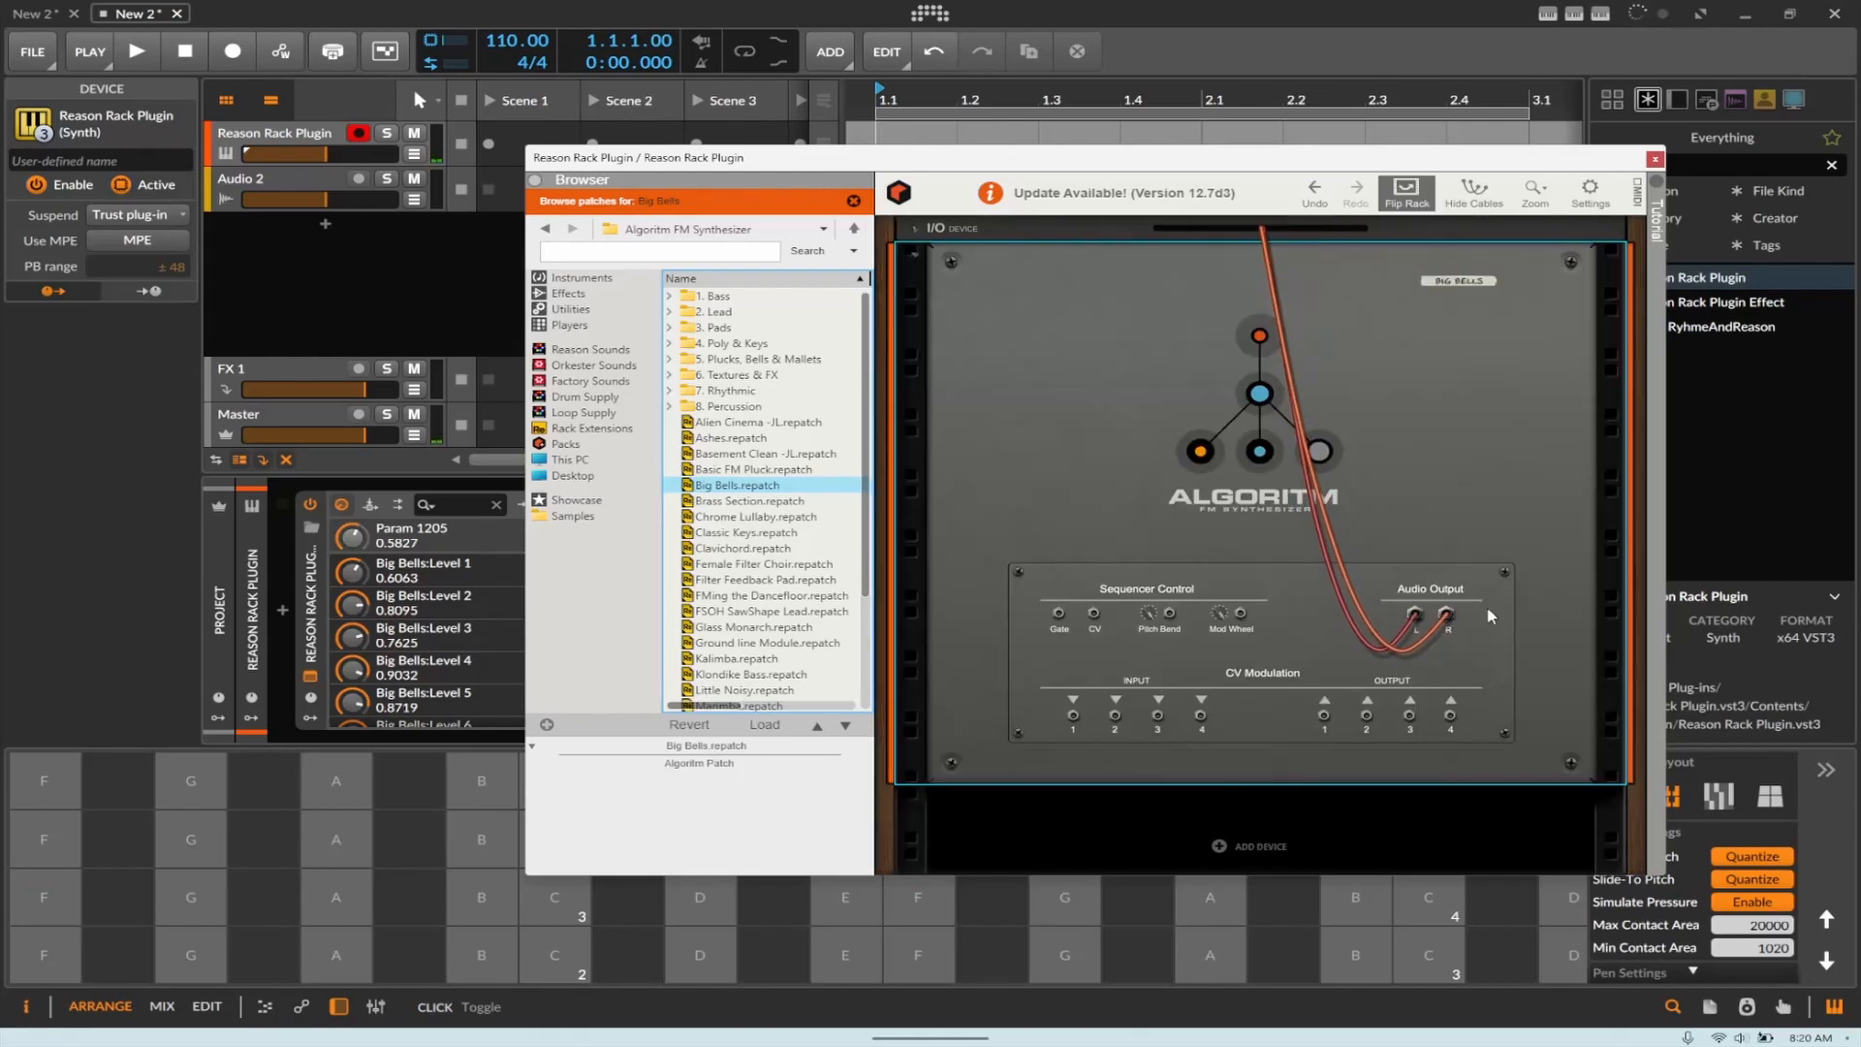
key(Tab)
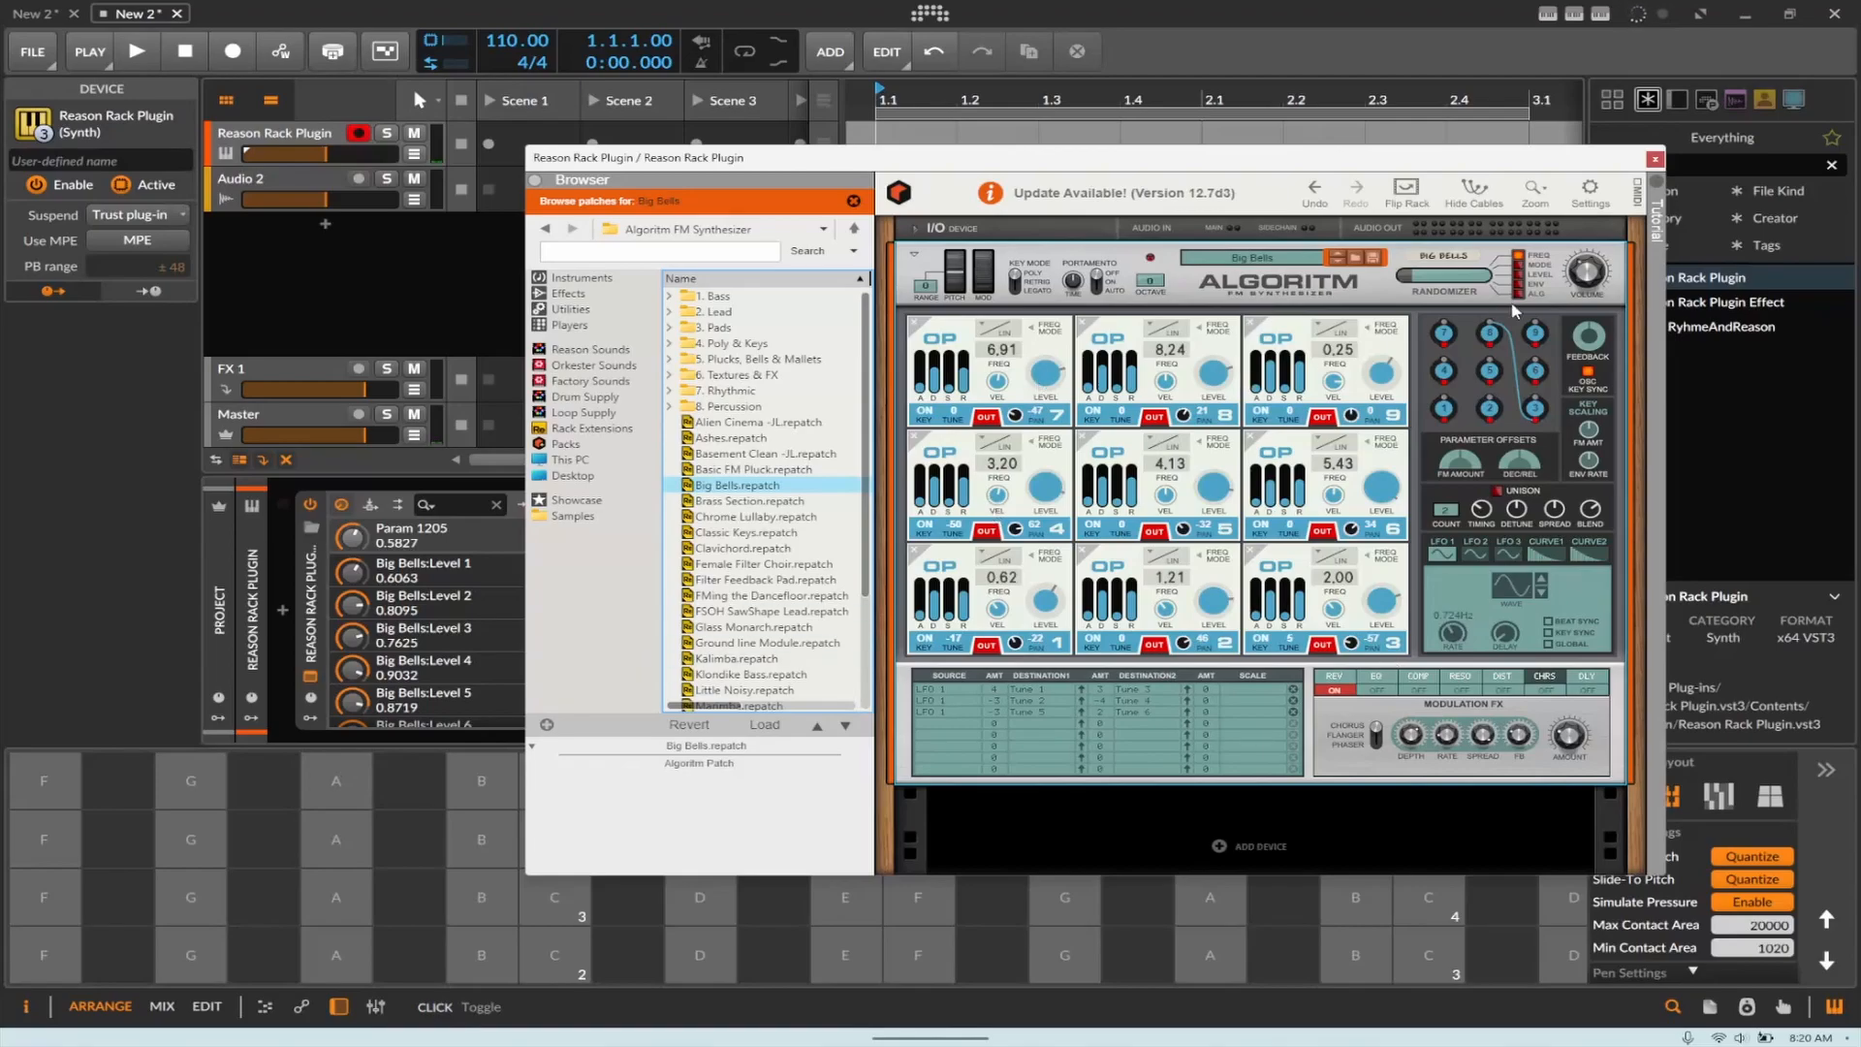
drag(1597, 272, 1597, 288)
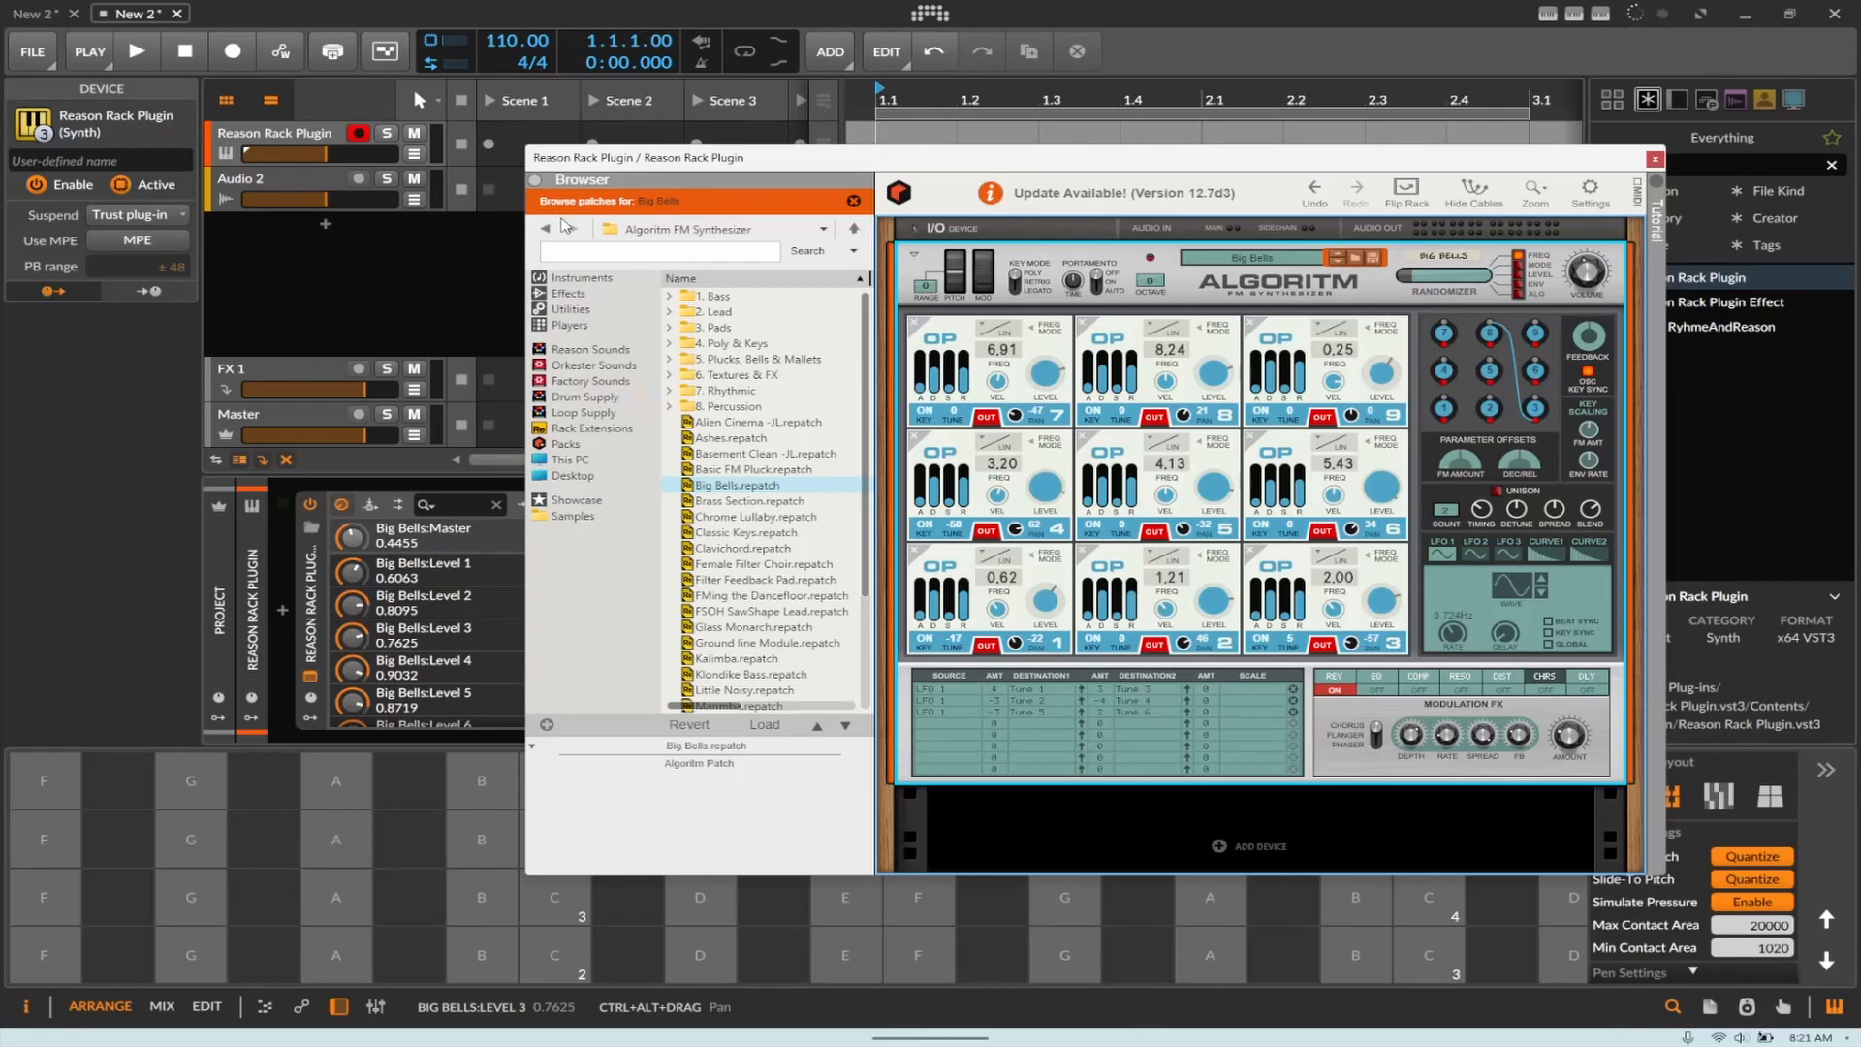
Step: Add an empty Combinator from the utilities above the Algoritm synth and inspect the cabling at the back of the rack
click(856, 201)
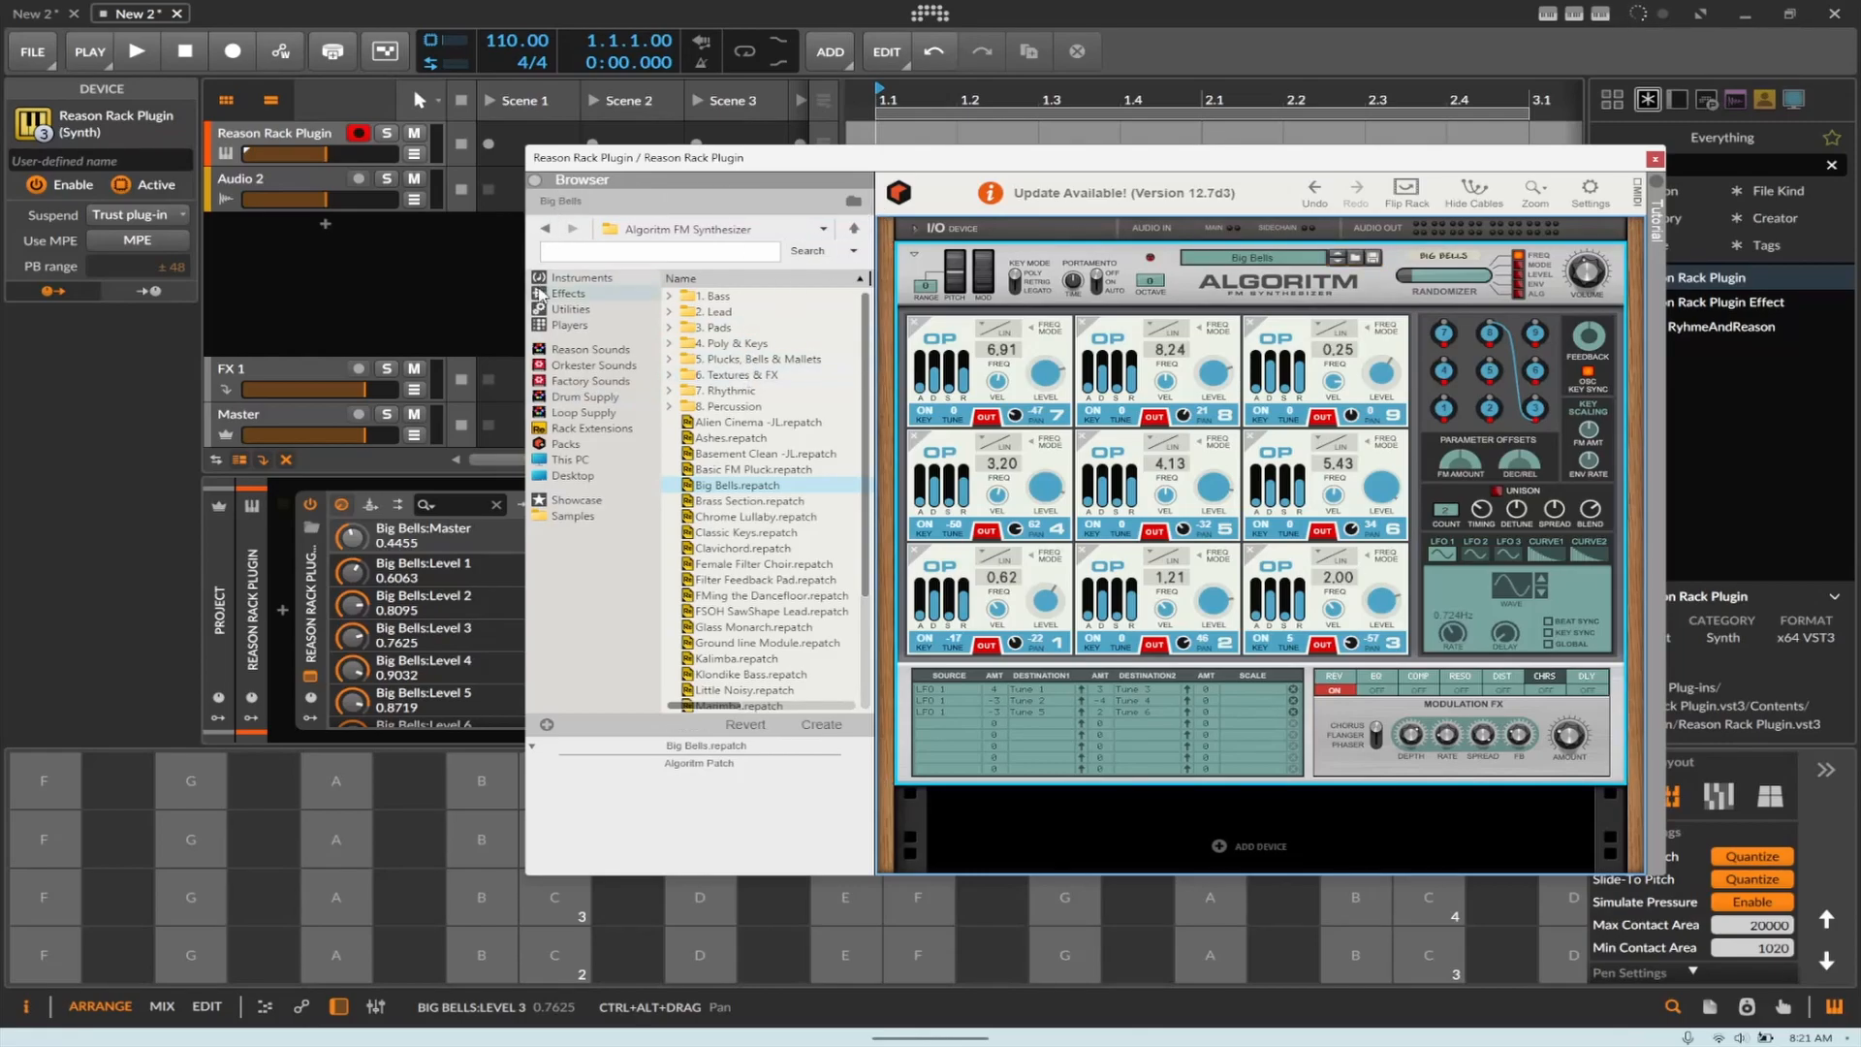
click(581, 279)
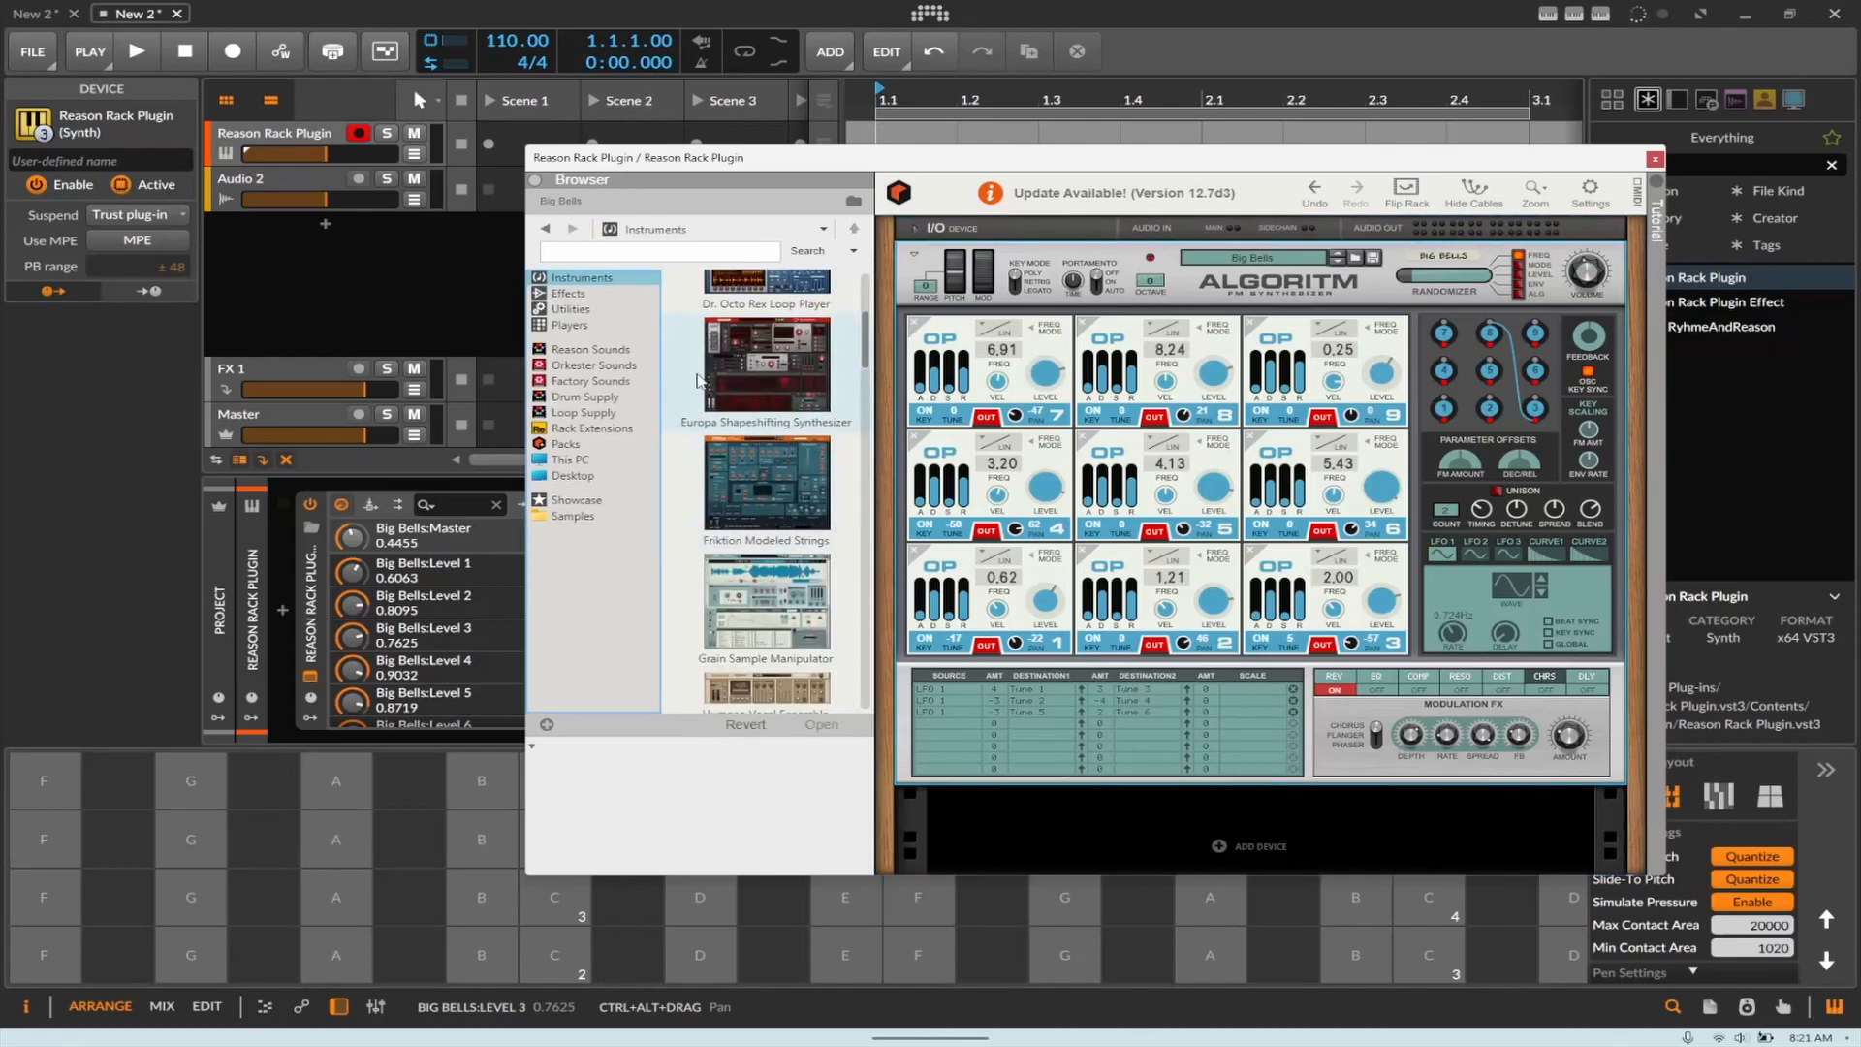
click(581, 308)
drag(715, 322, 1047, 254)
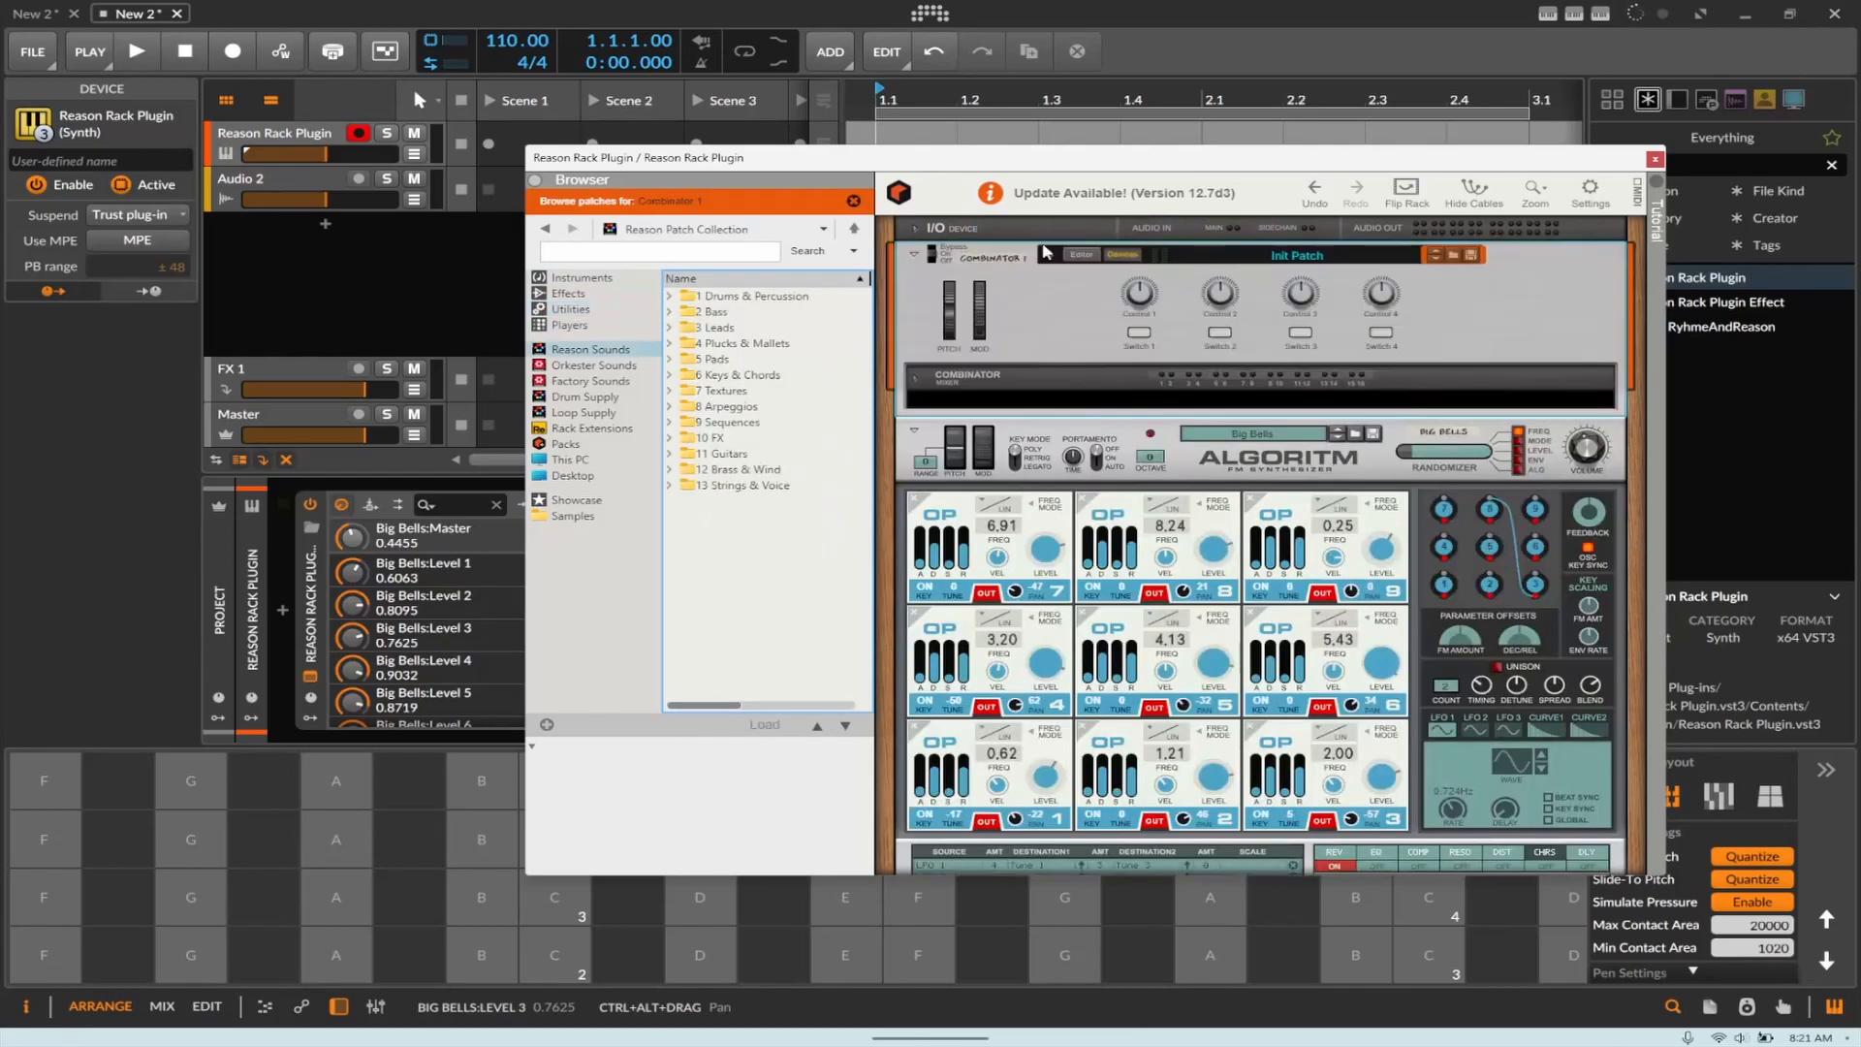
key(Tab)
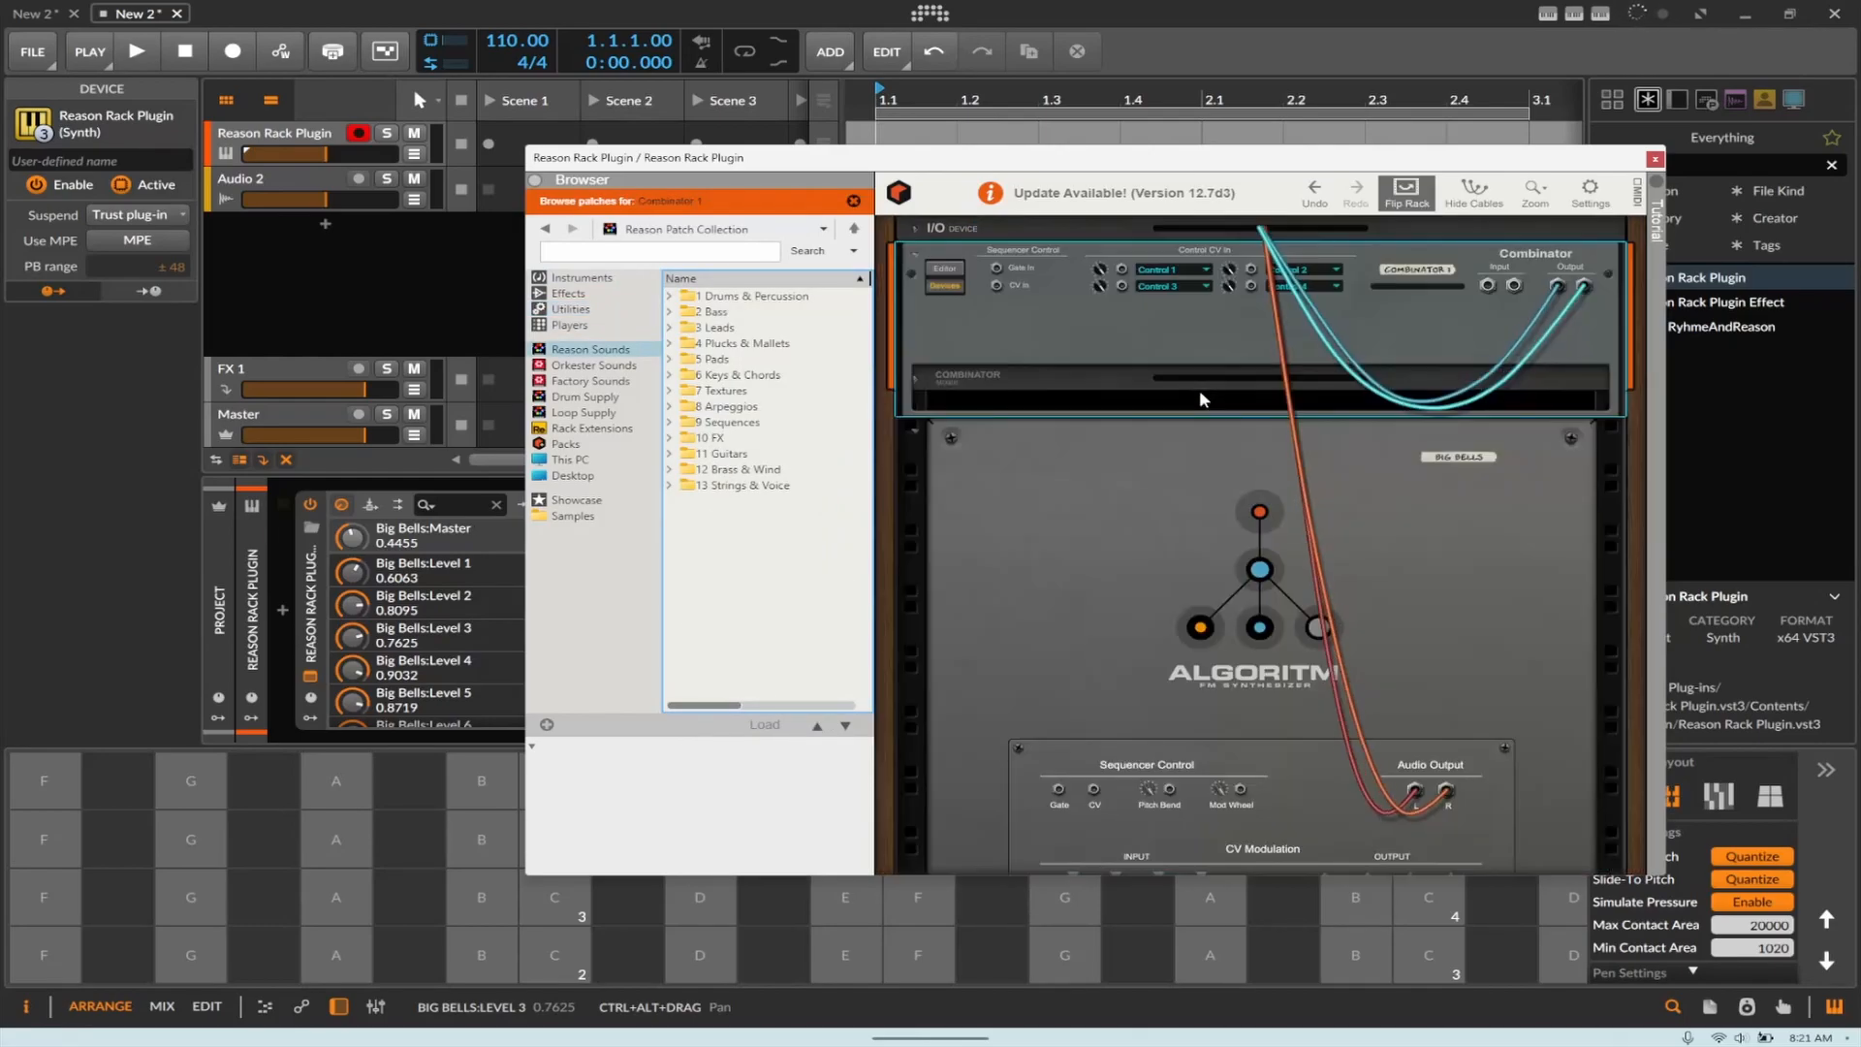
key(Tab)
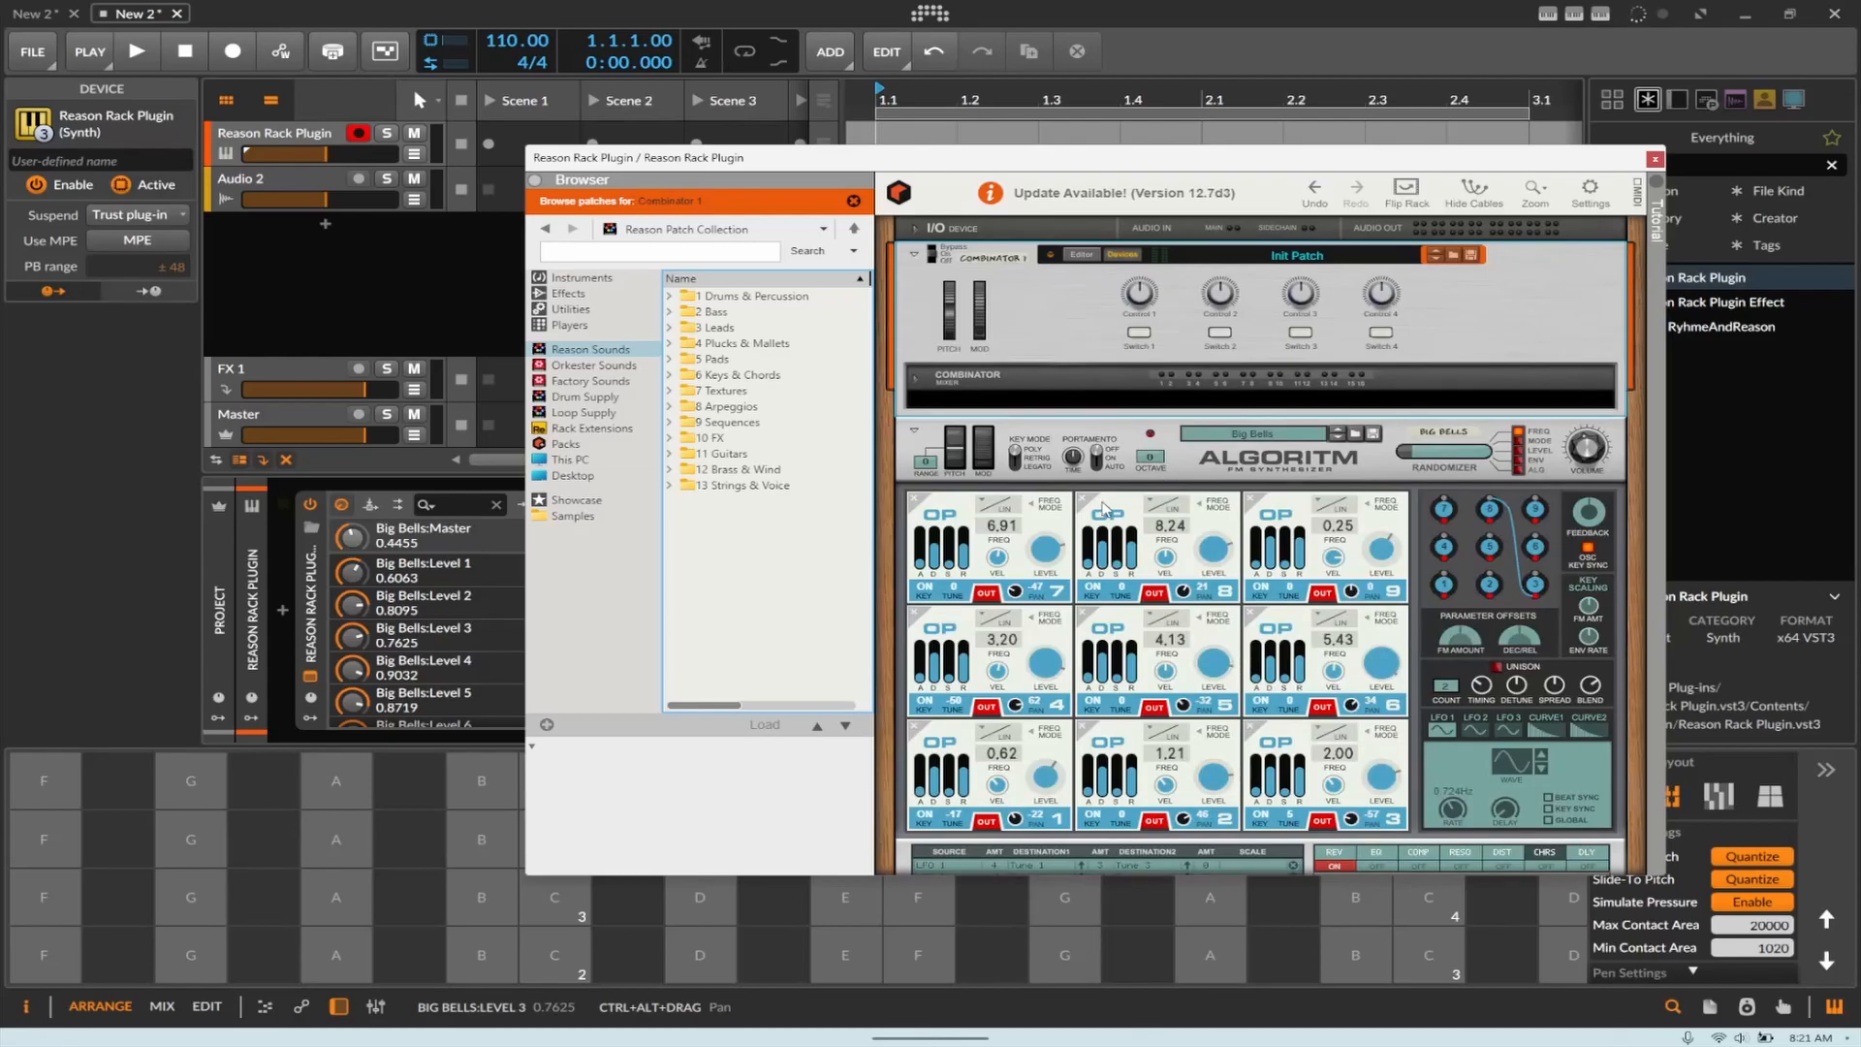
Step: Move the Algoritm synth inside the Combinator and fold and unfold the Combinator's contained devices
drag(1163, 438, 1139, 412)
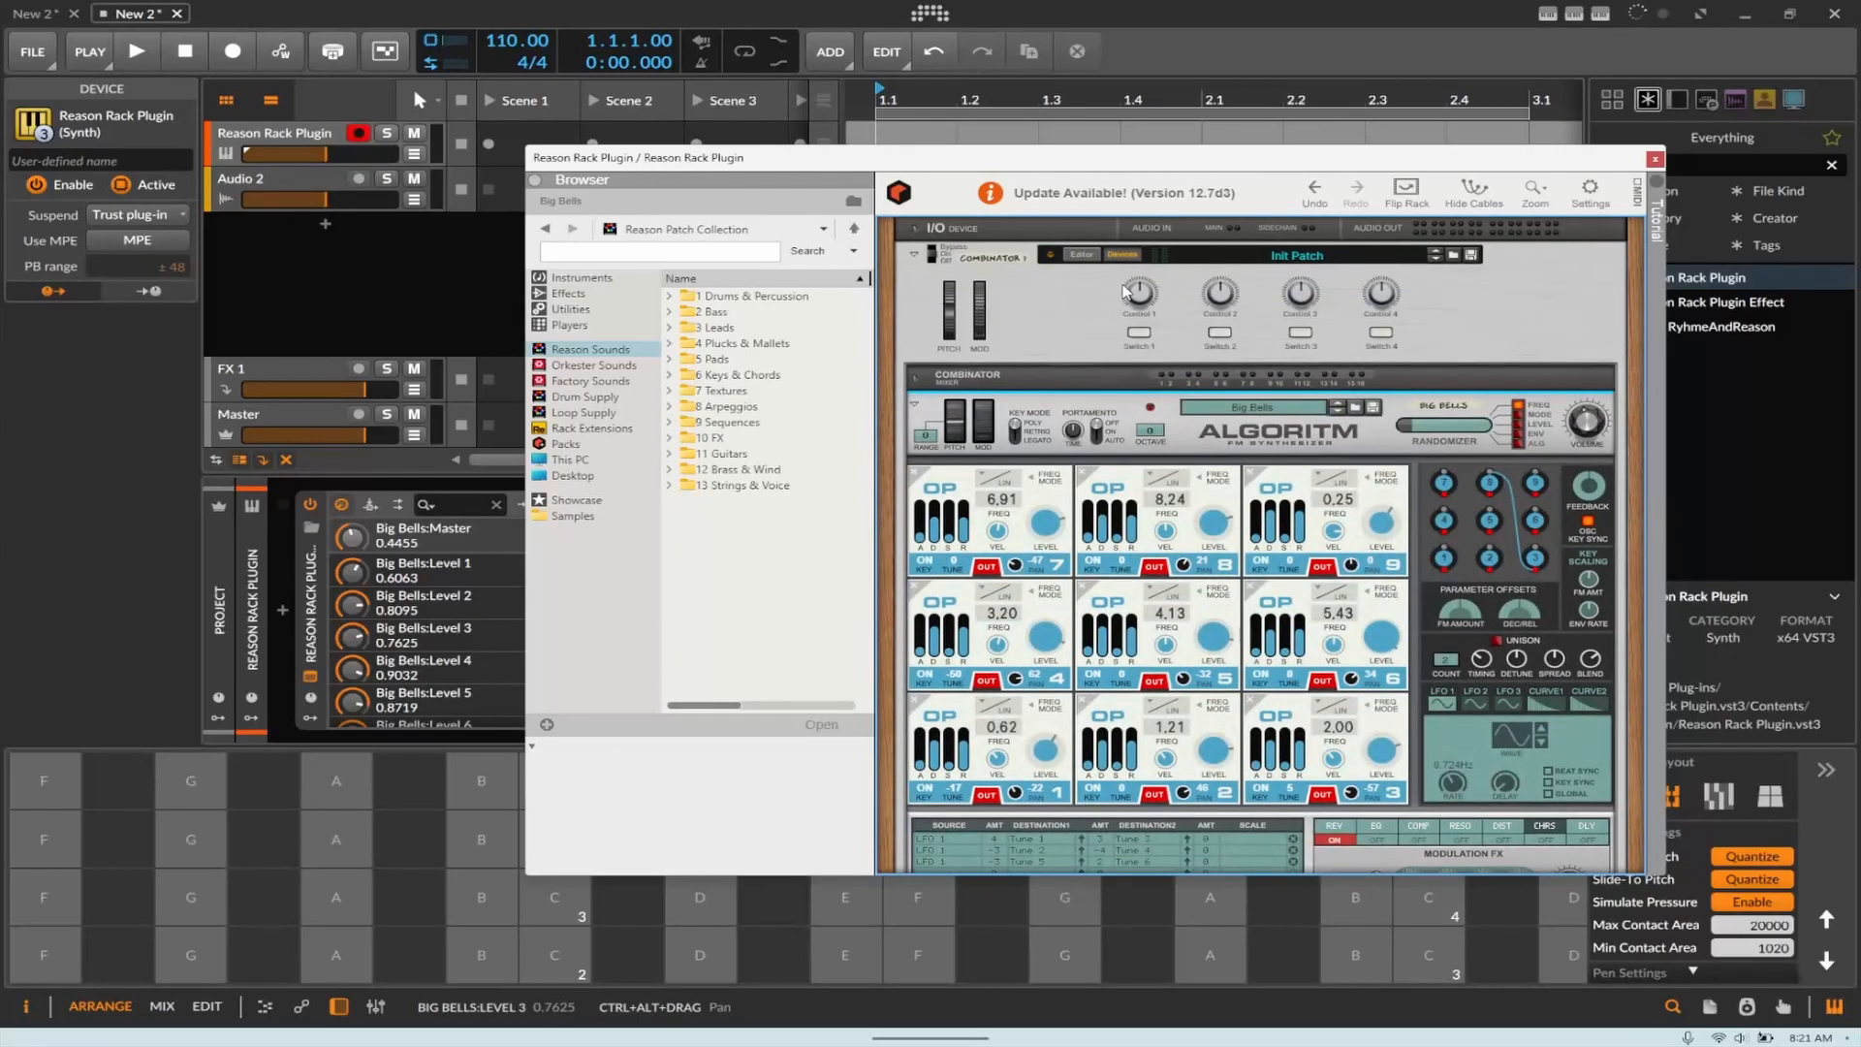
click(1124, 257)
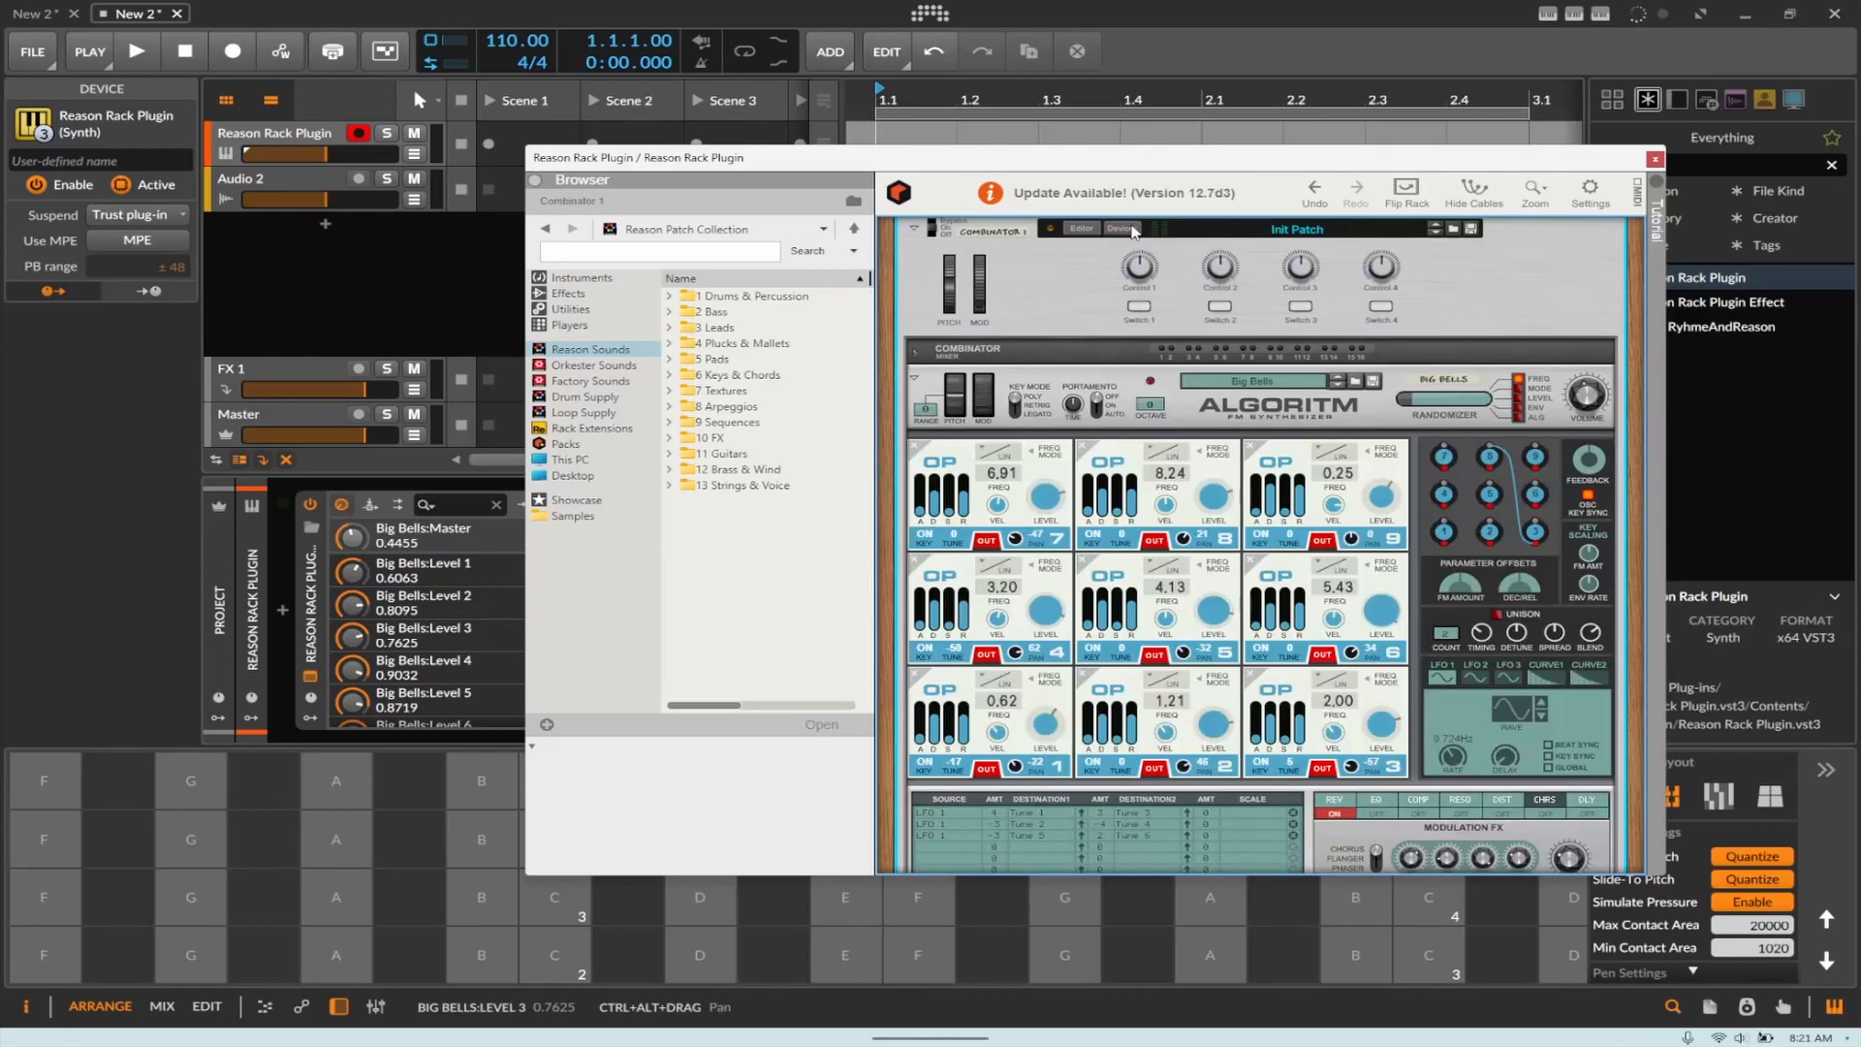
click(1130, 230)
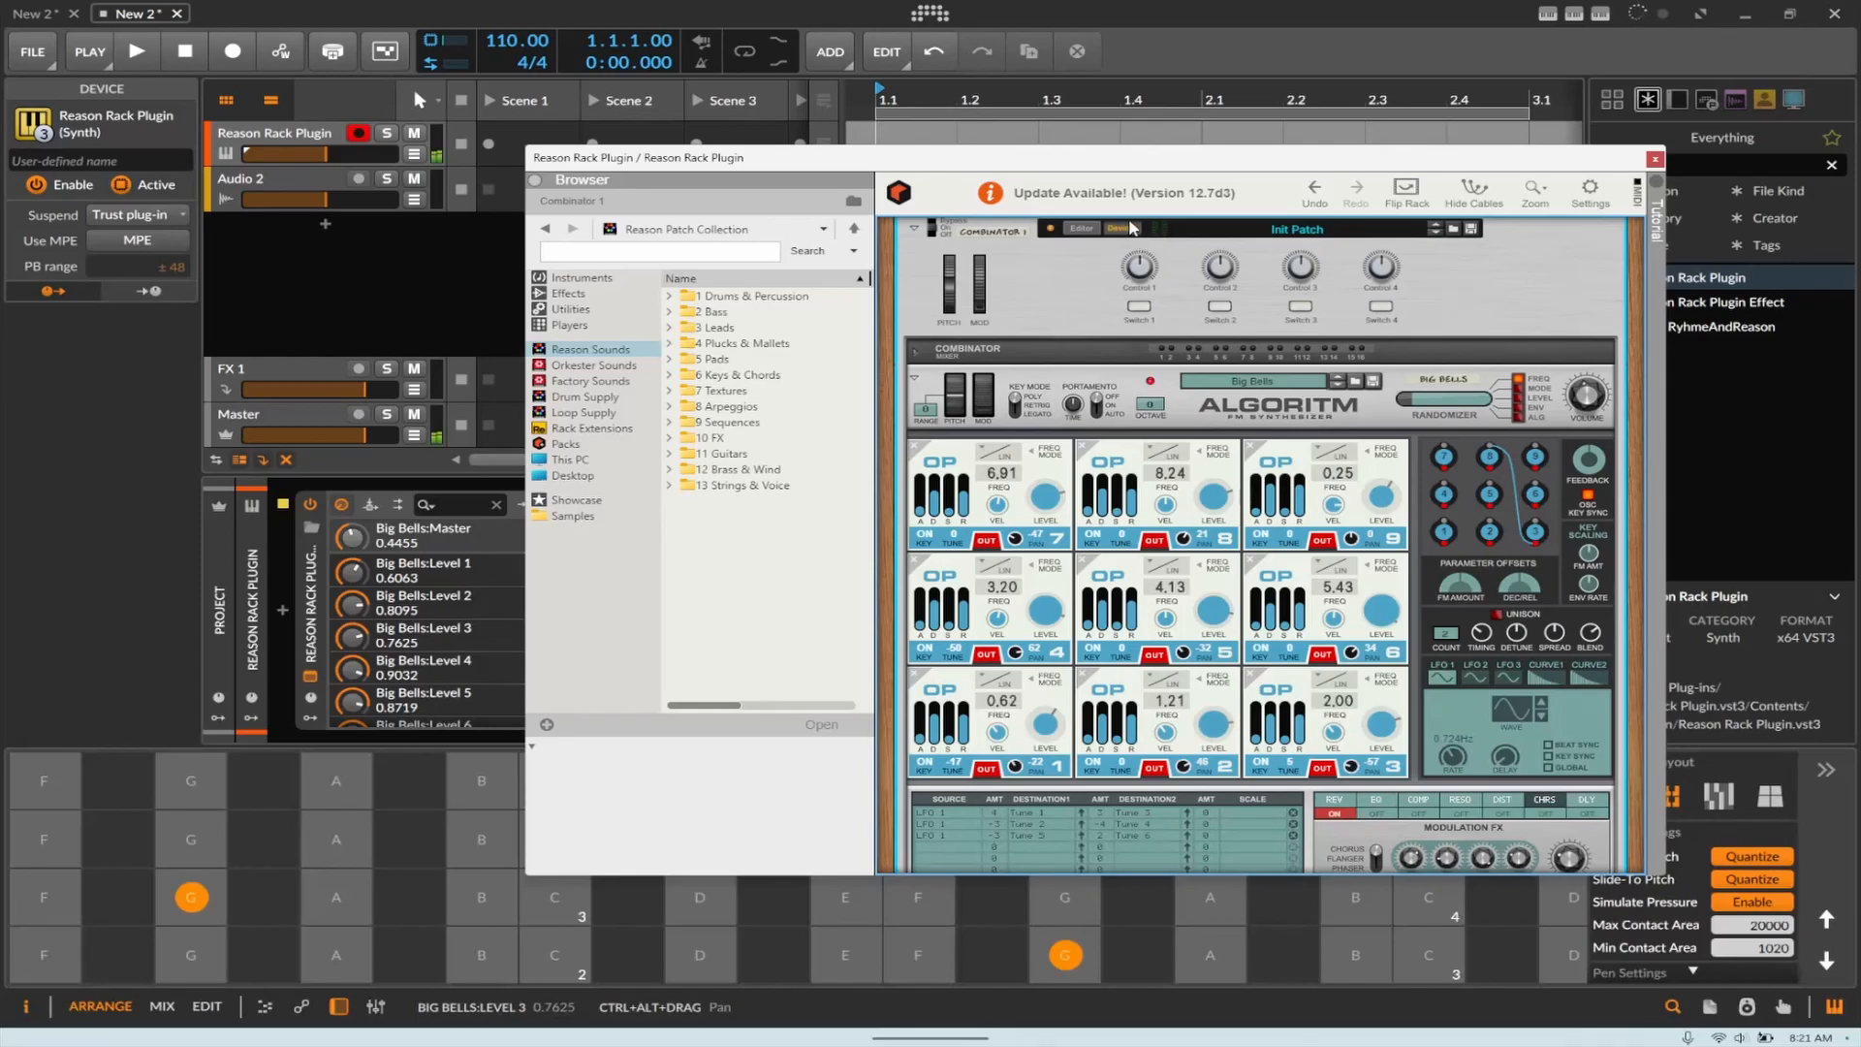
Step: Add the Audiomatic Retro Transformer effect below the Algoritm synth inside the Combinator
scroll(1134, 402, down, 4)
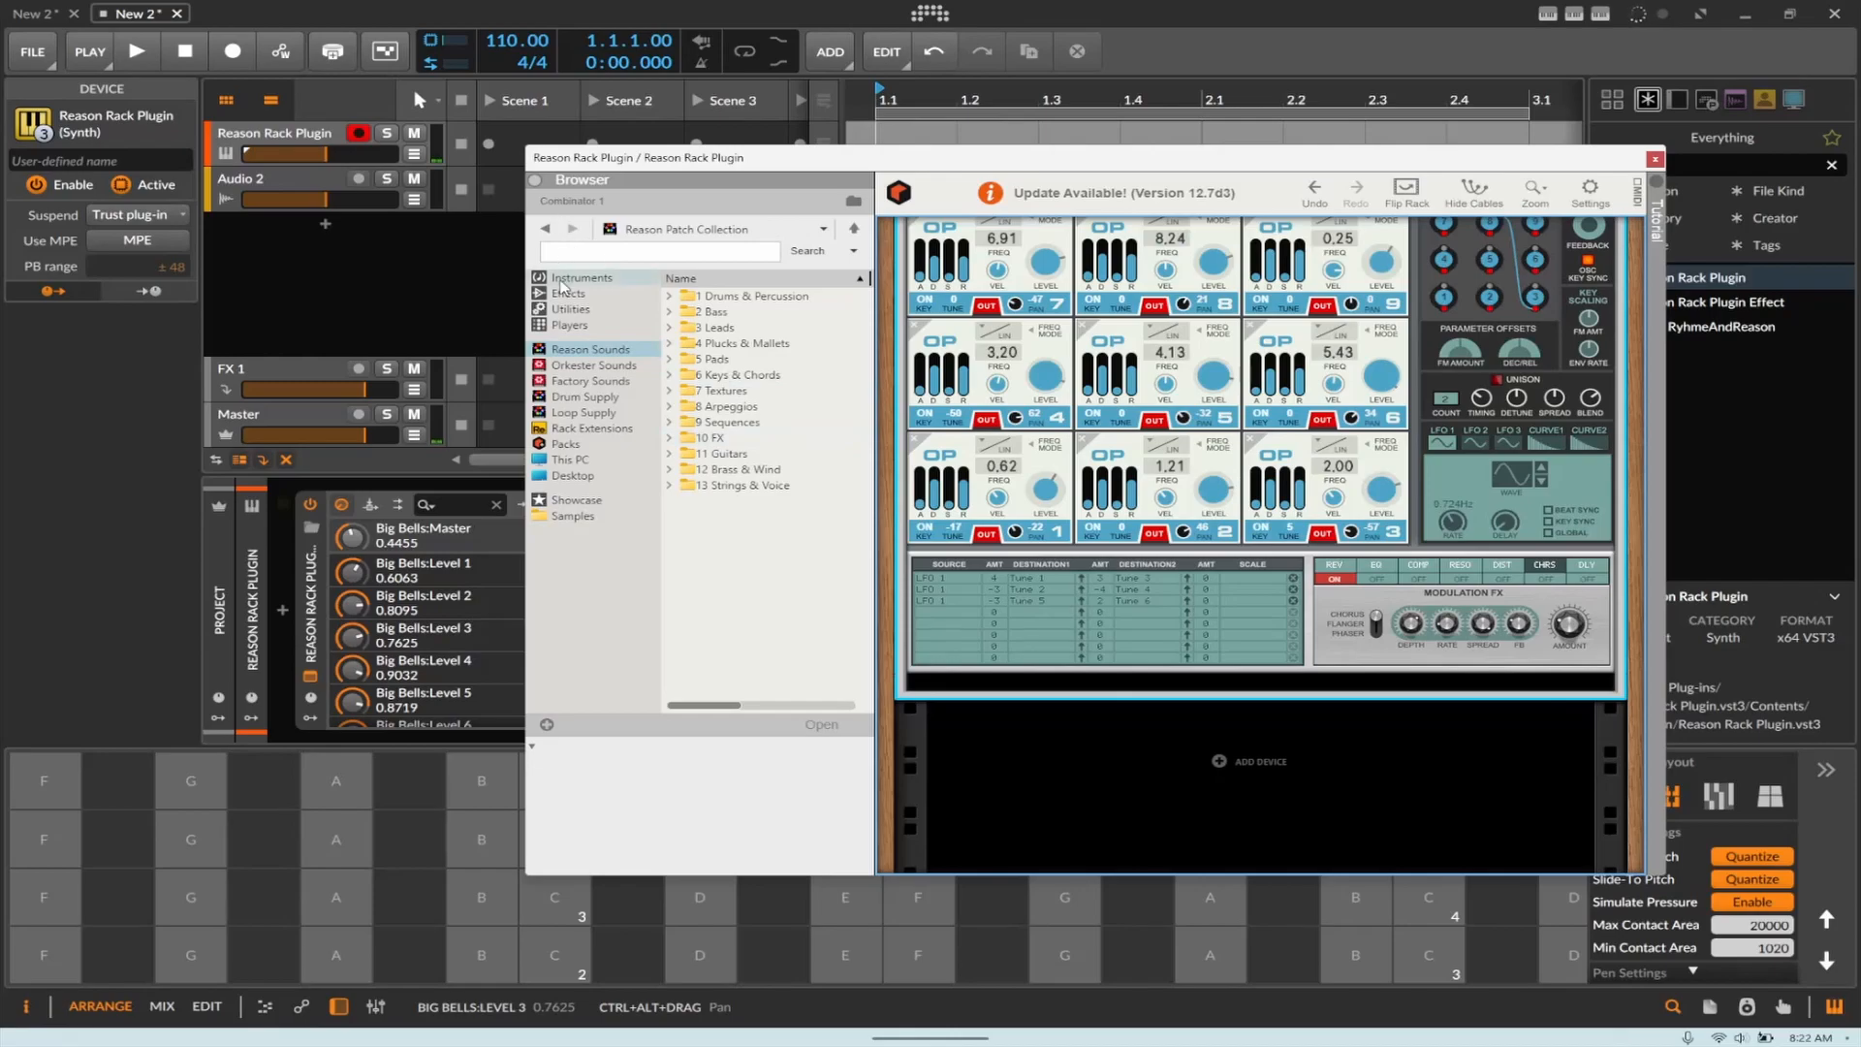
click(570, 308)
click(567, 293)
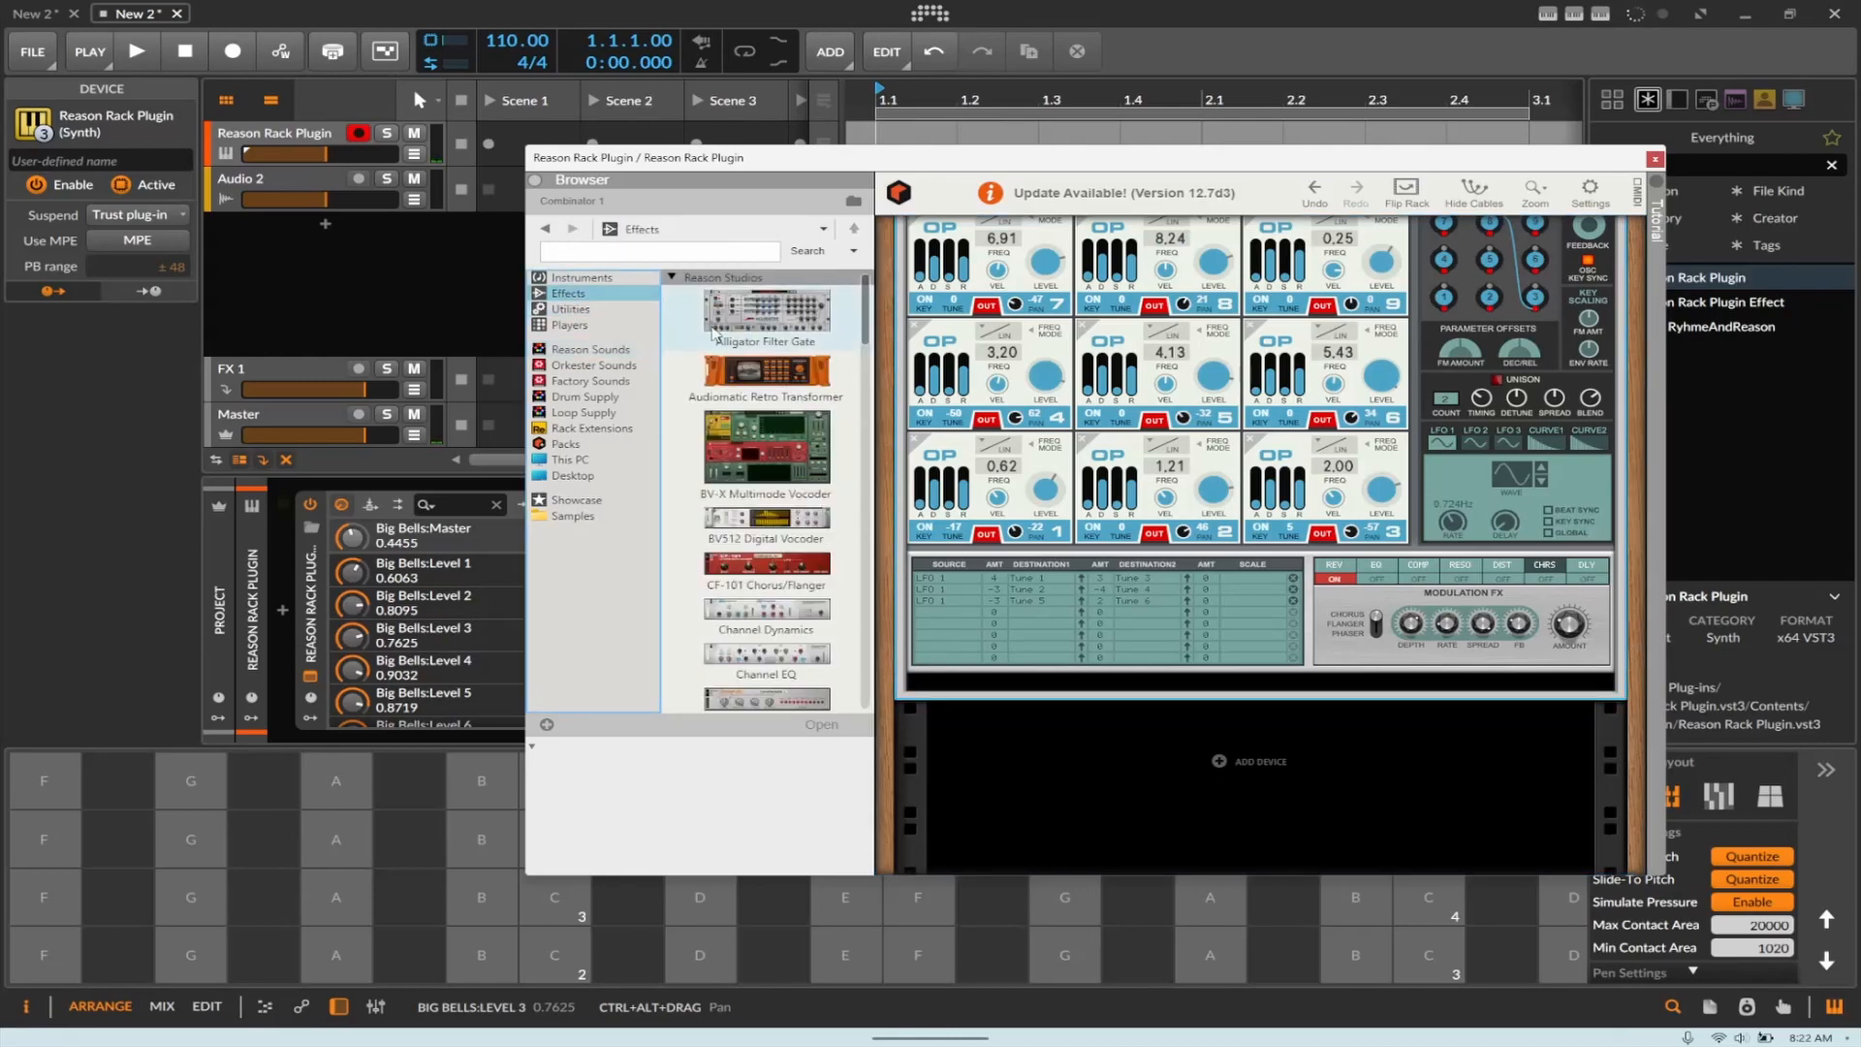
drag(766, 373, 1100, 679)
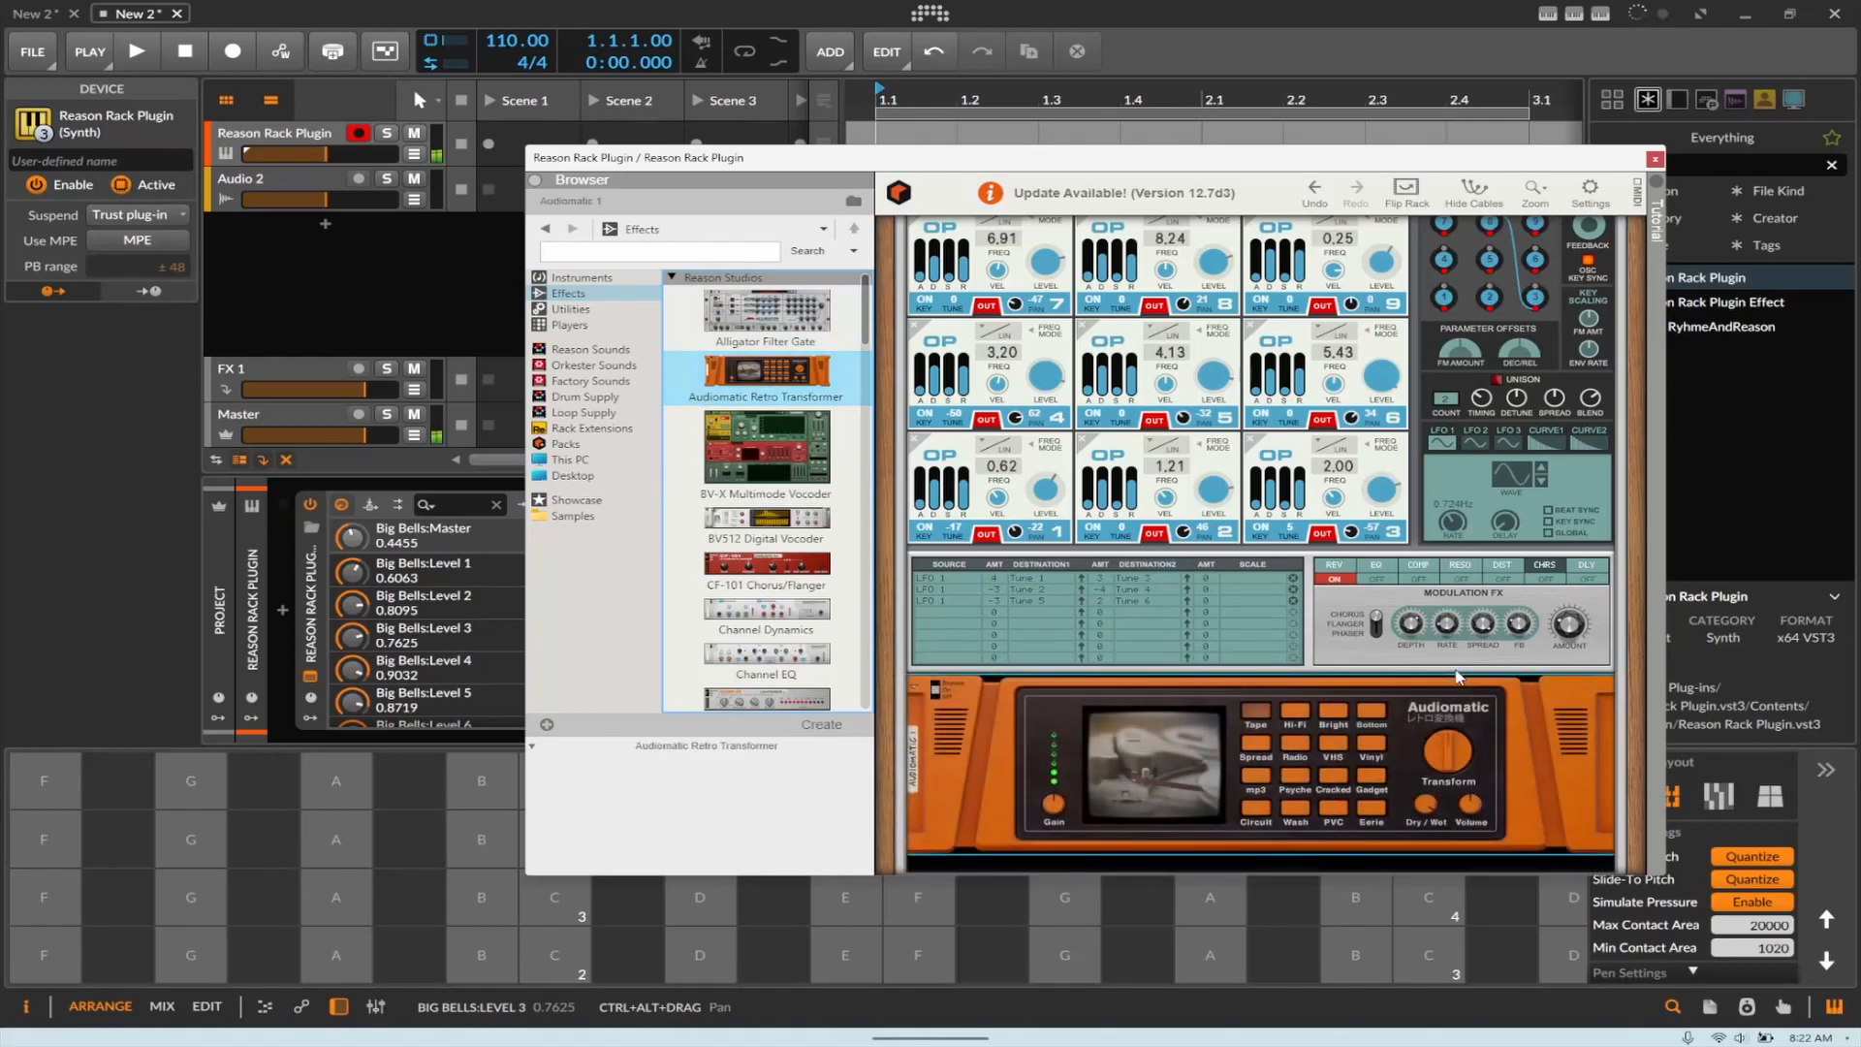
Step: Try the Audiomatic's Vinyl, Circuit and Wash presets while adjusting Transform and raising the dry/wet mix to about 95%
click(1372, 749)
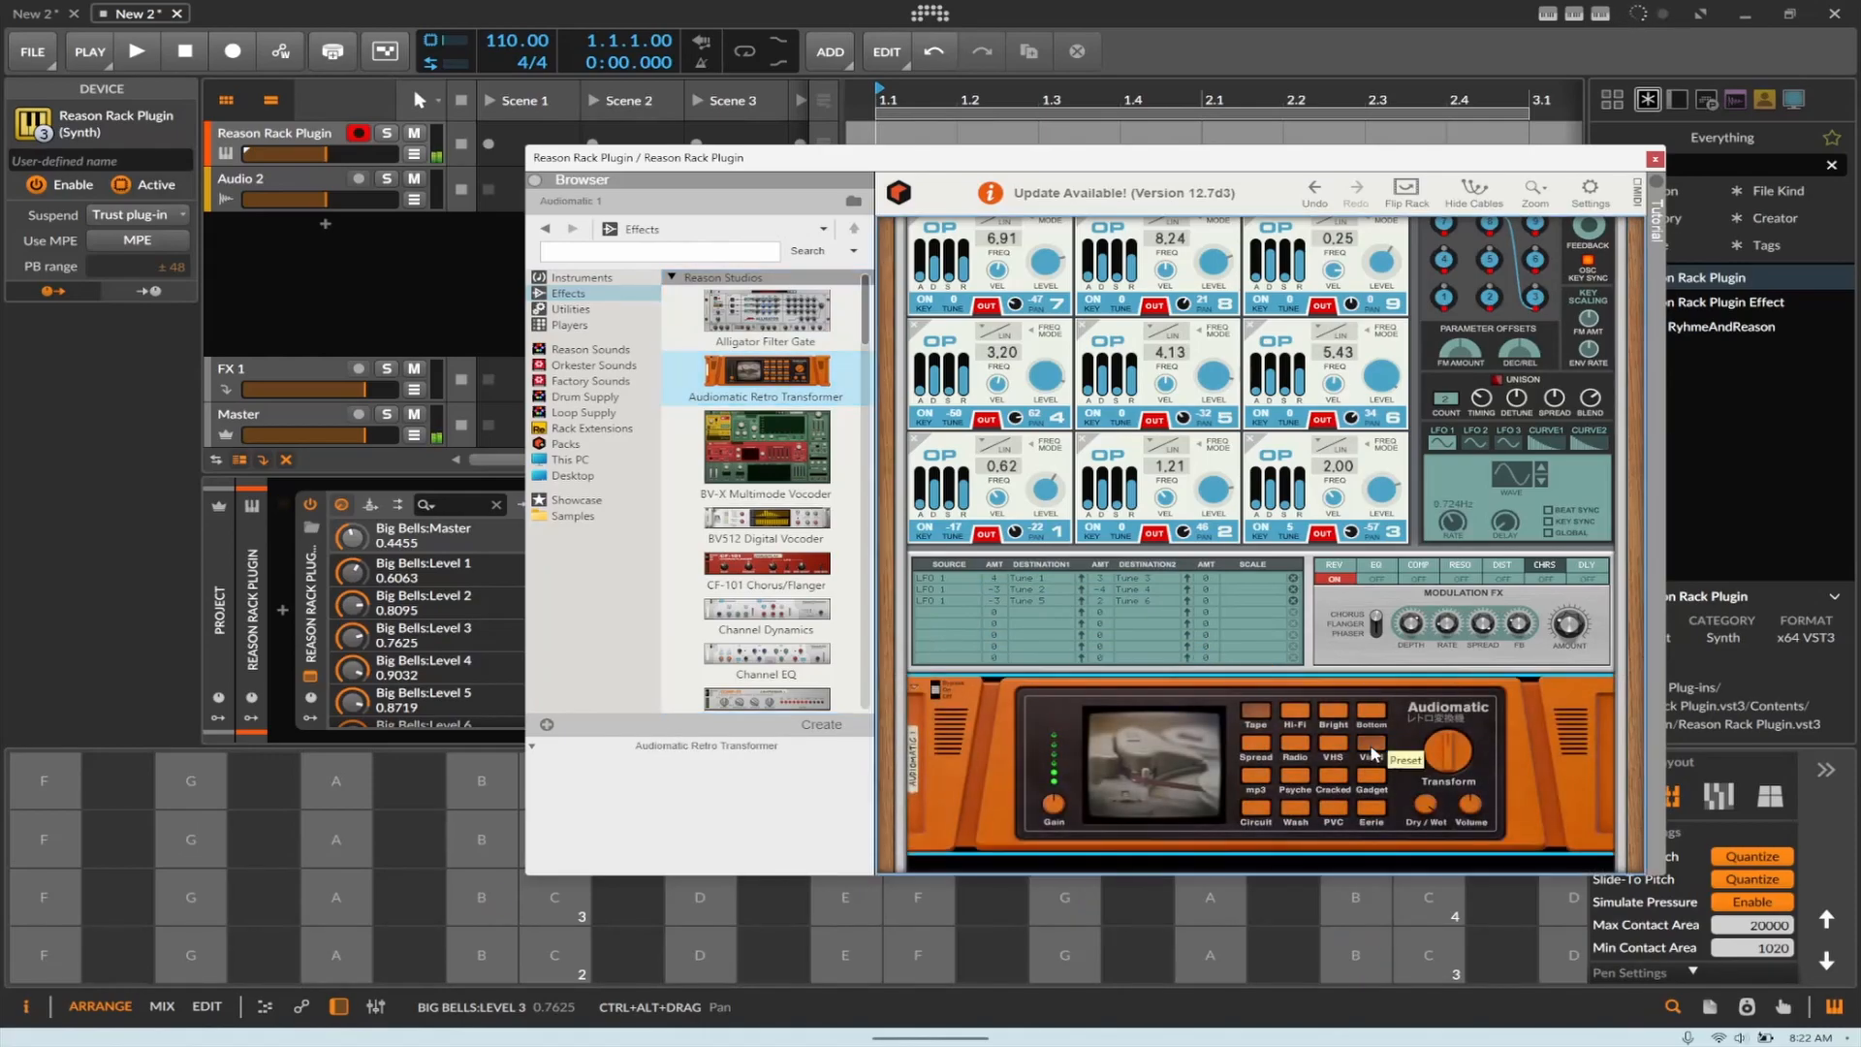
drag(1444, 773, 1429, 811)
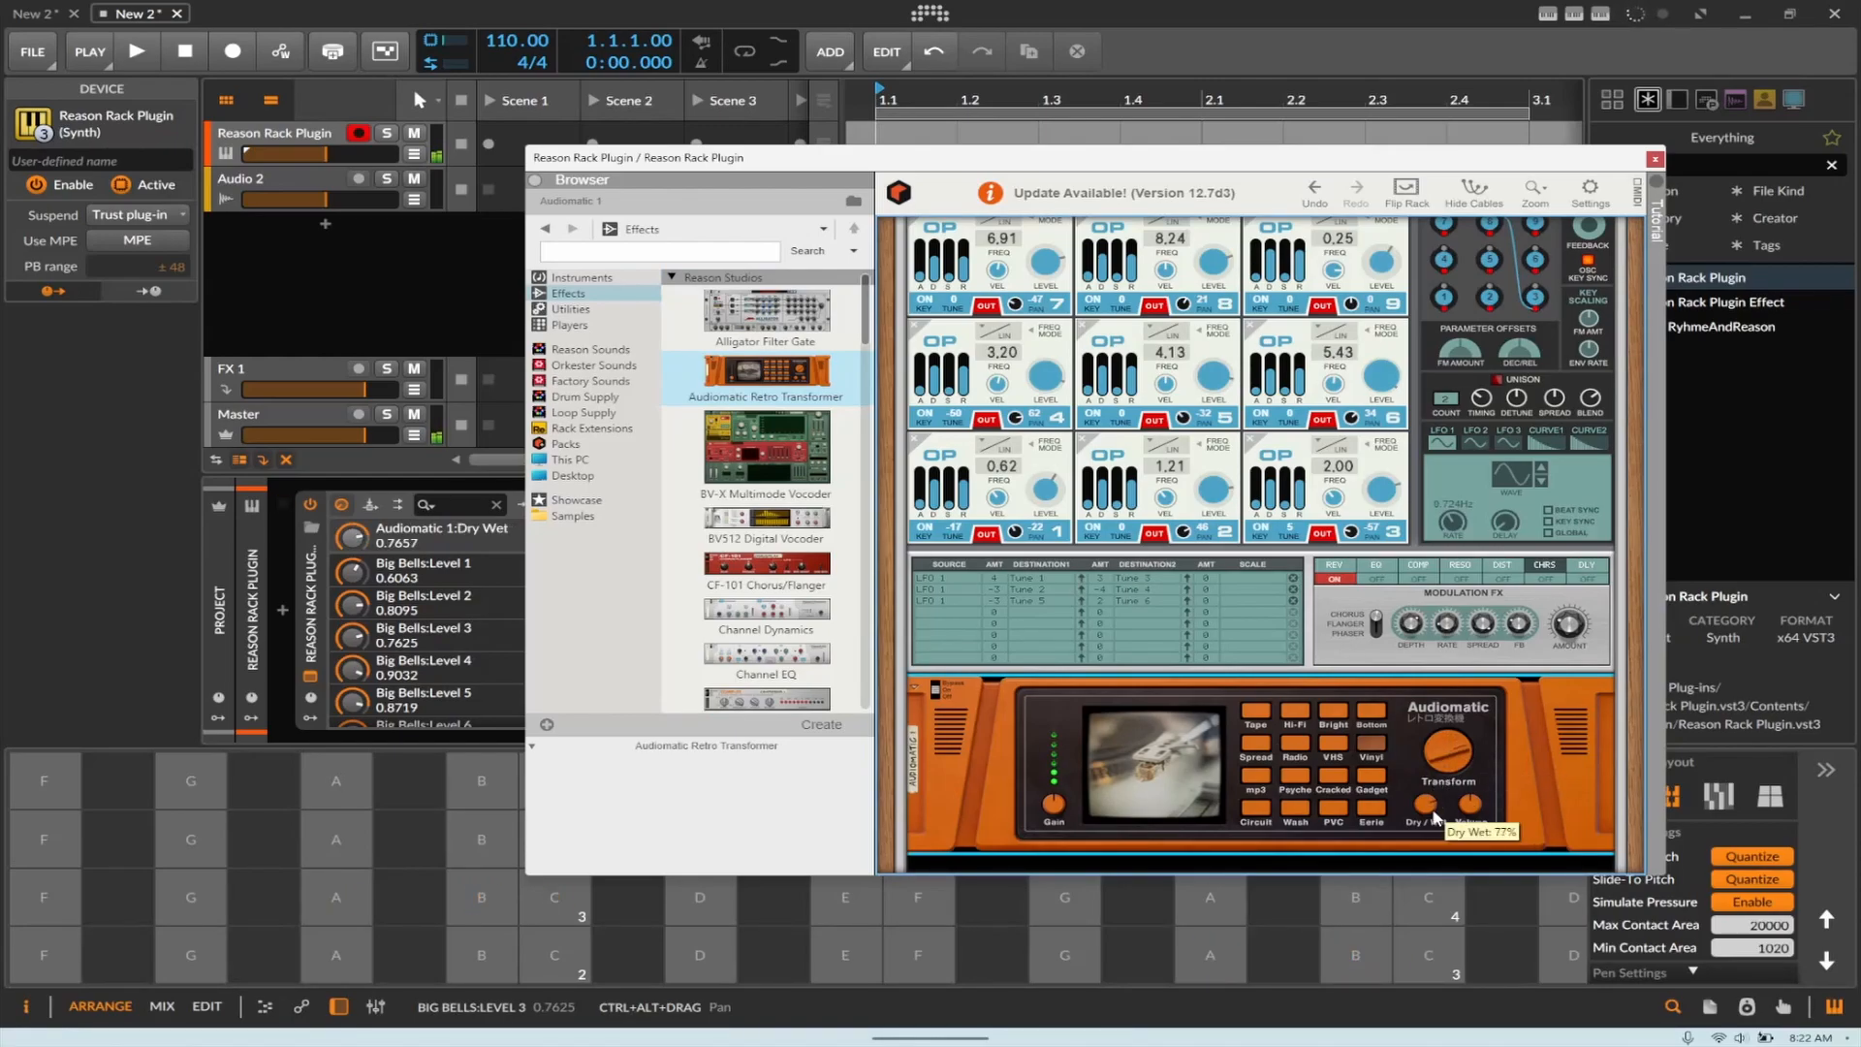
click(1252, 809)
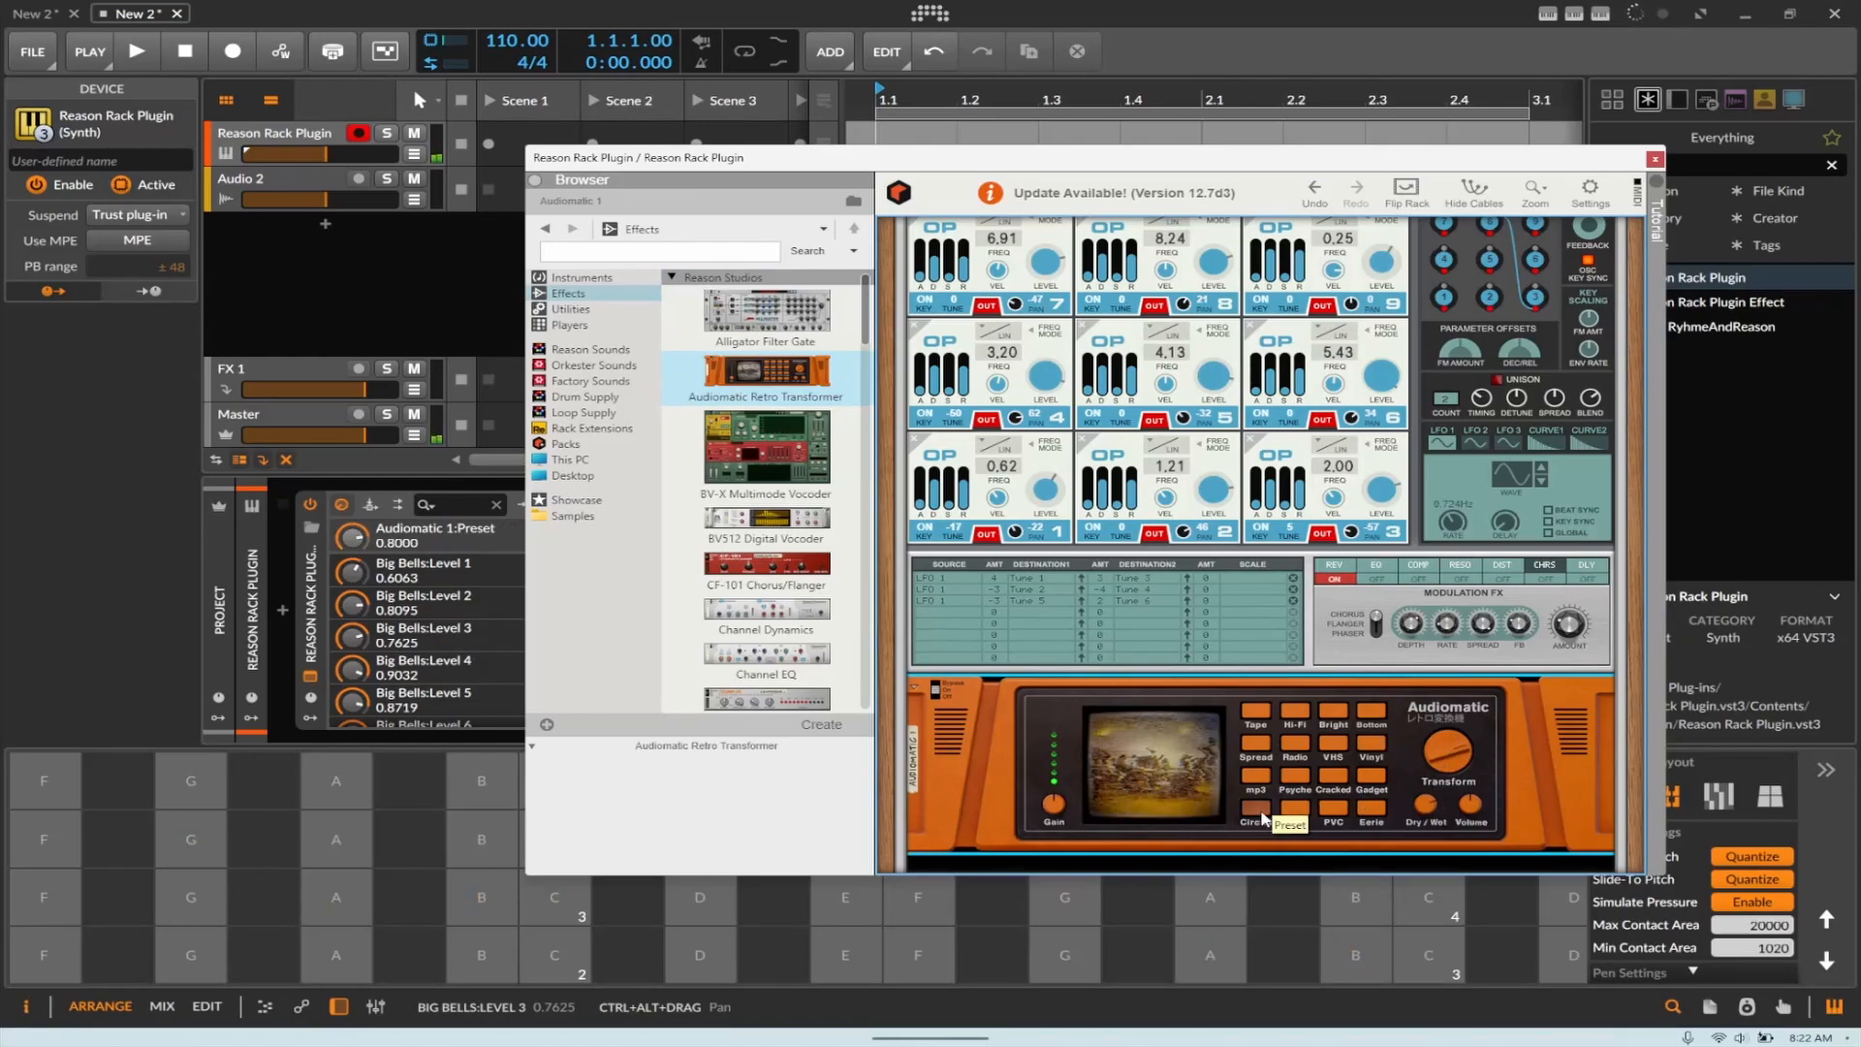
click(1298, 819)
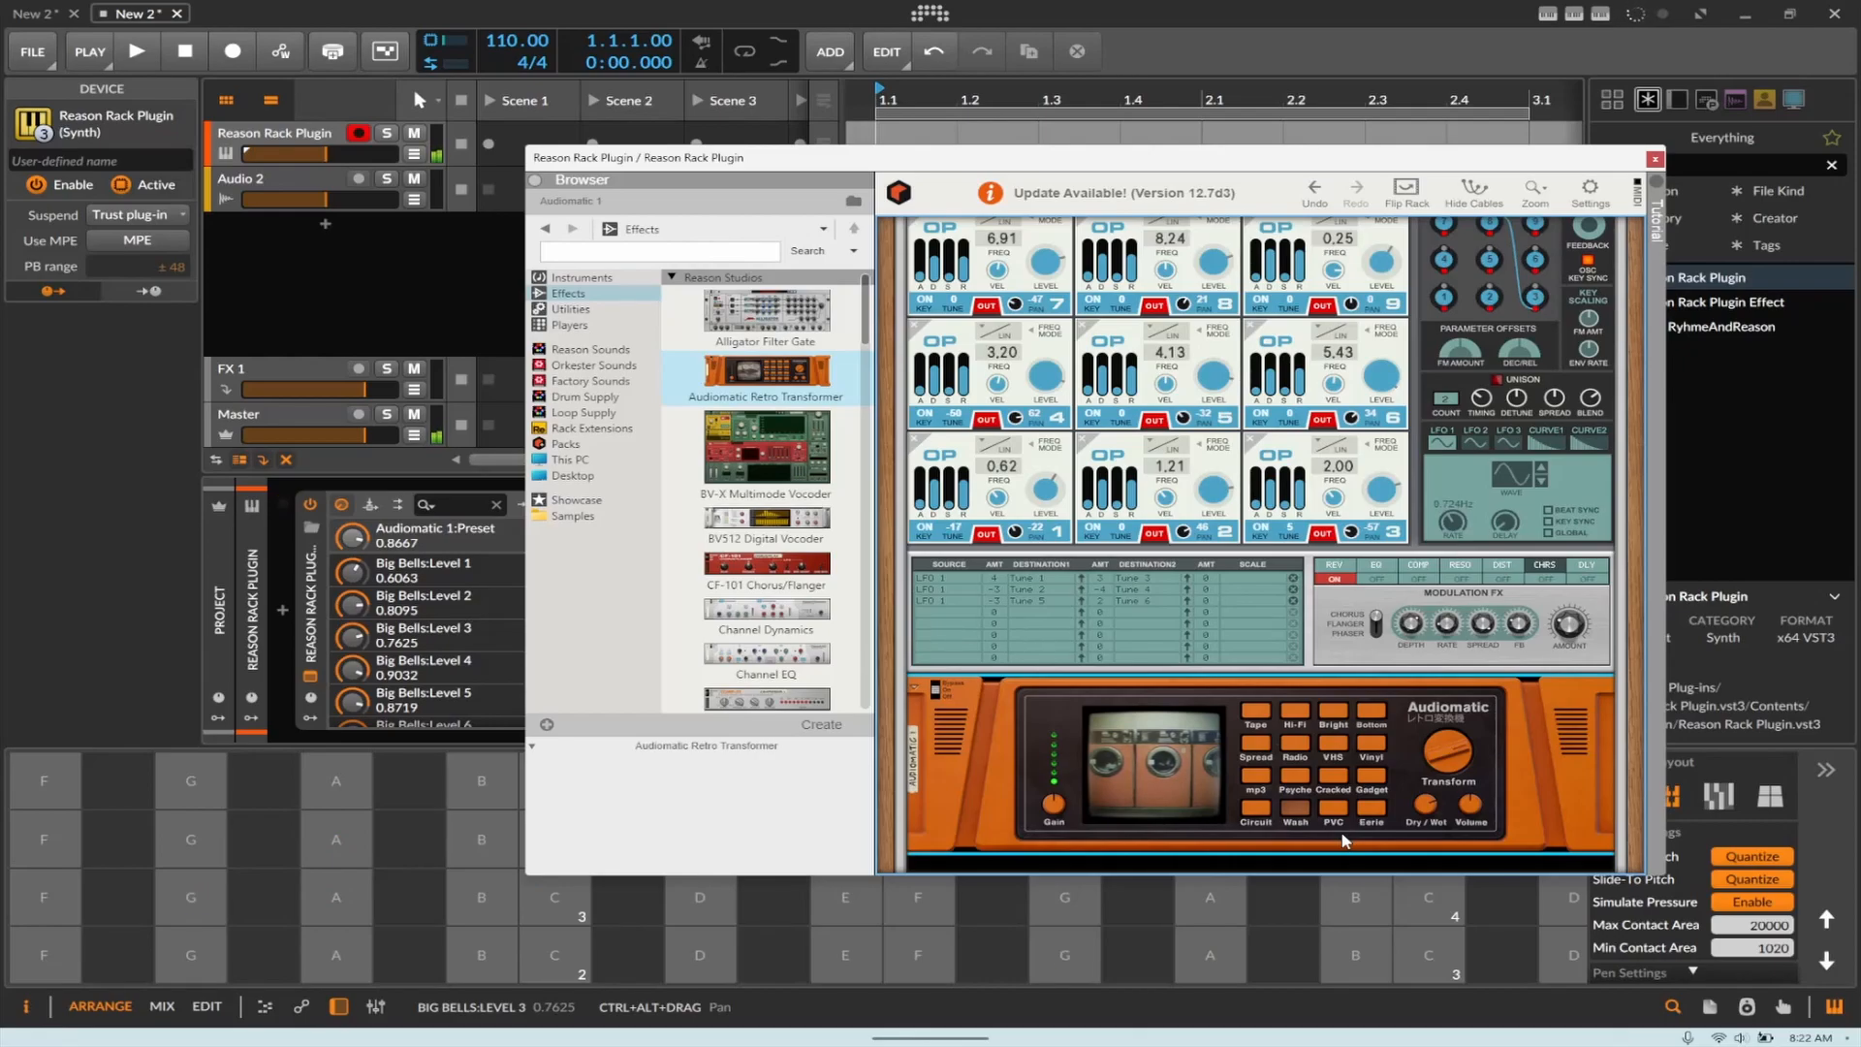
drag(1415, 806, 1423, 799)
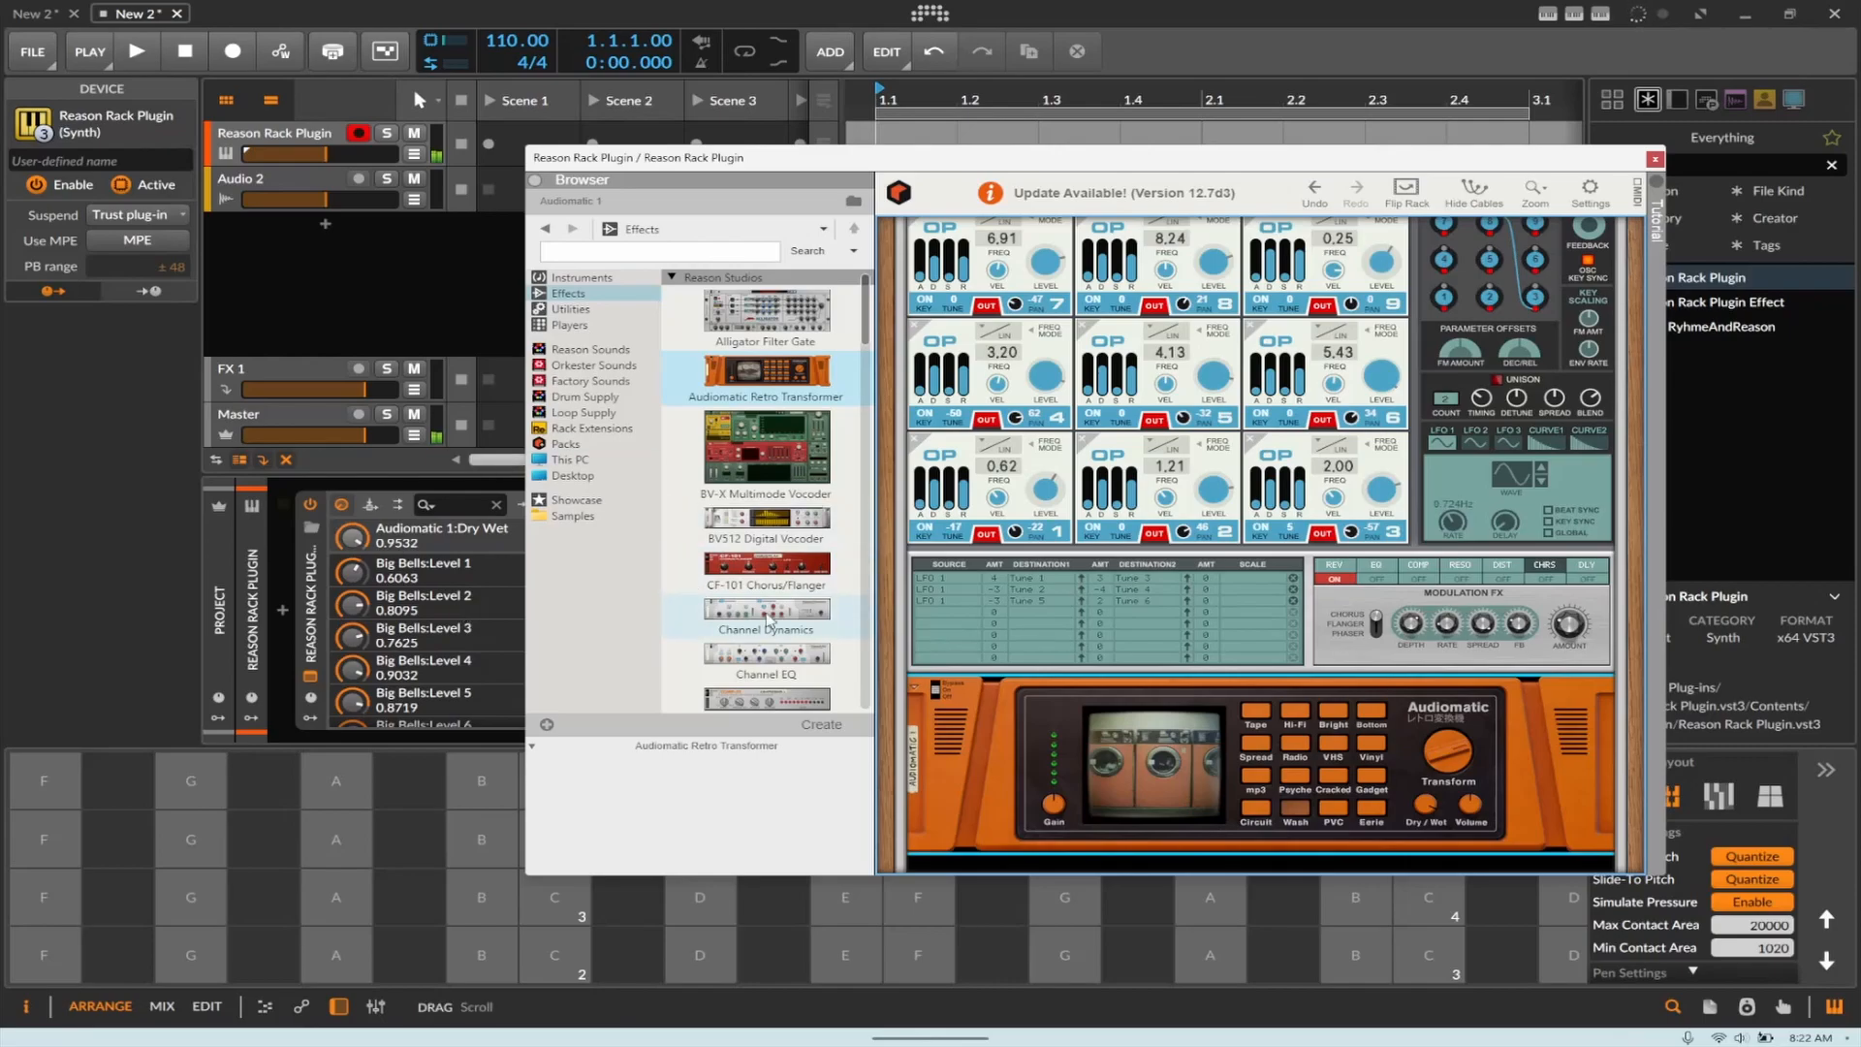
Step: Hide the devices inside the Combinator and show them again
scroll(1141, 306, up, 5)
click(1129, 257)
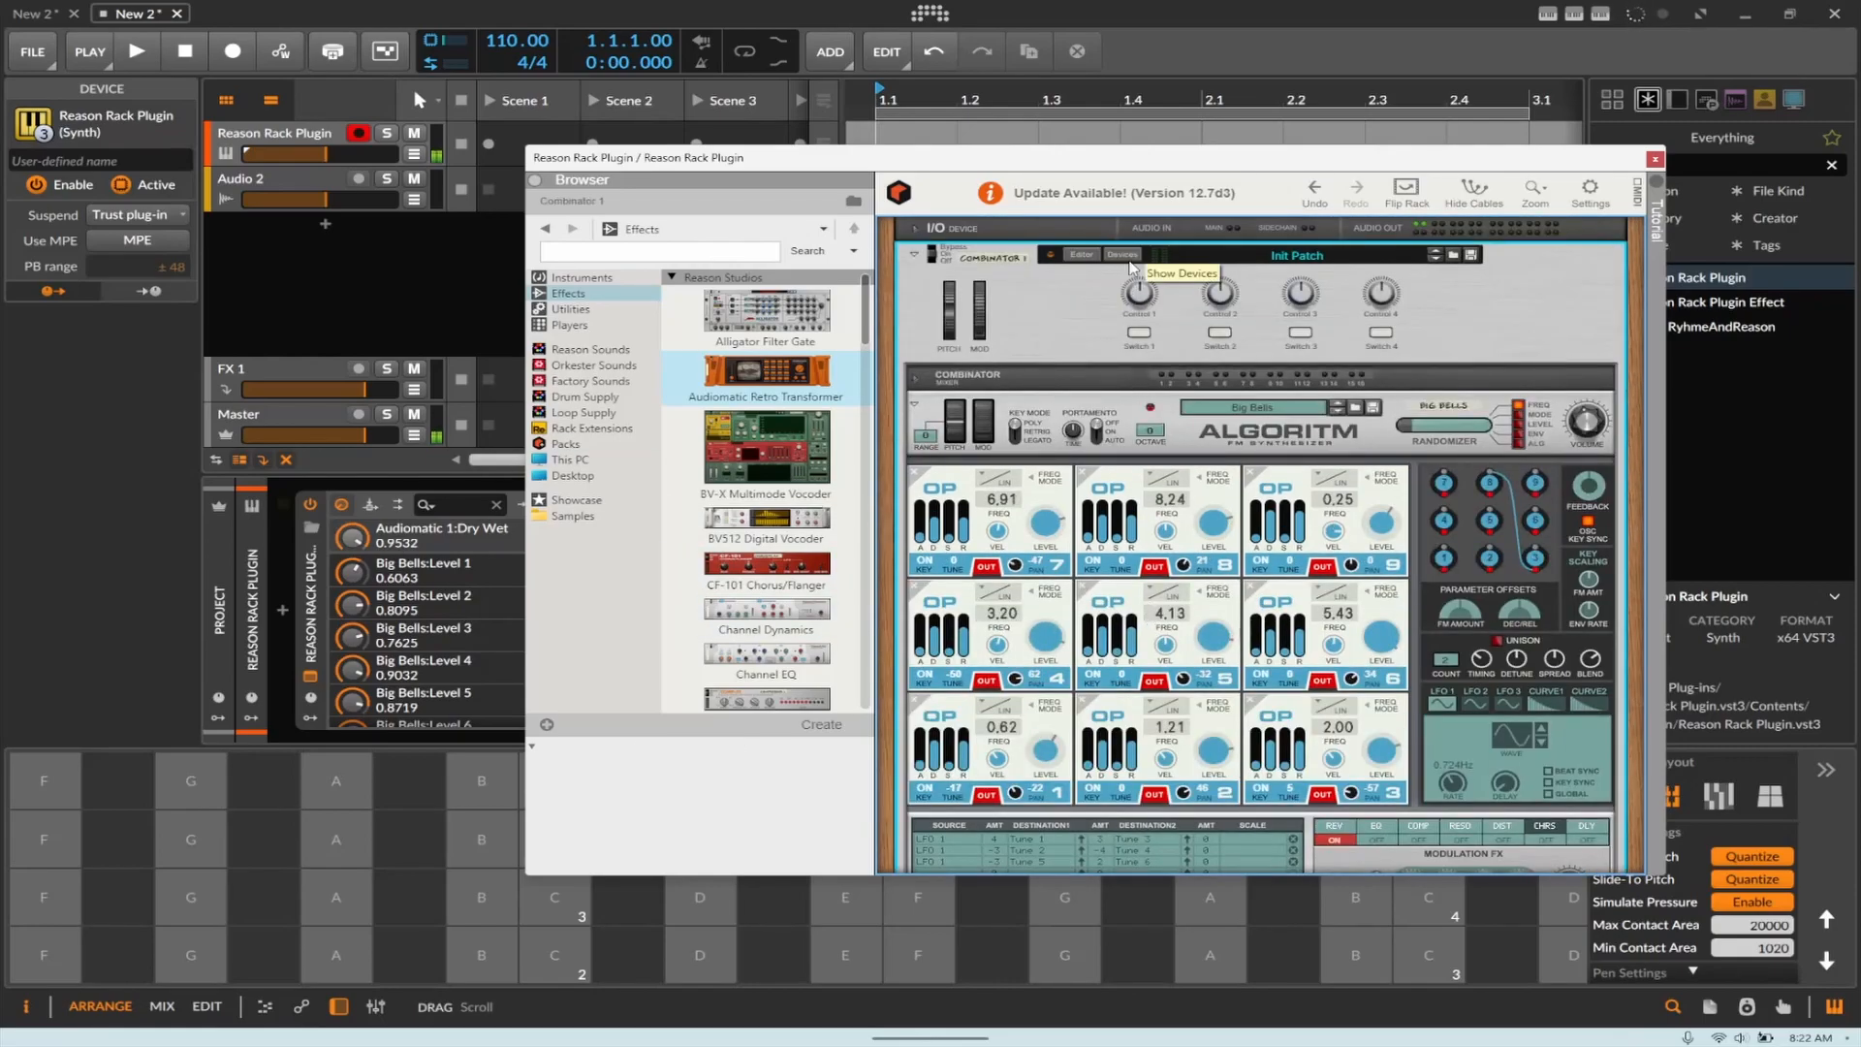
click(1129, 258)
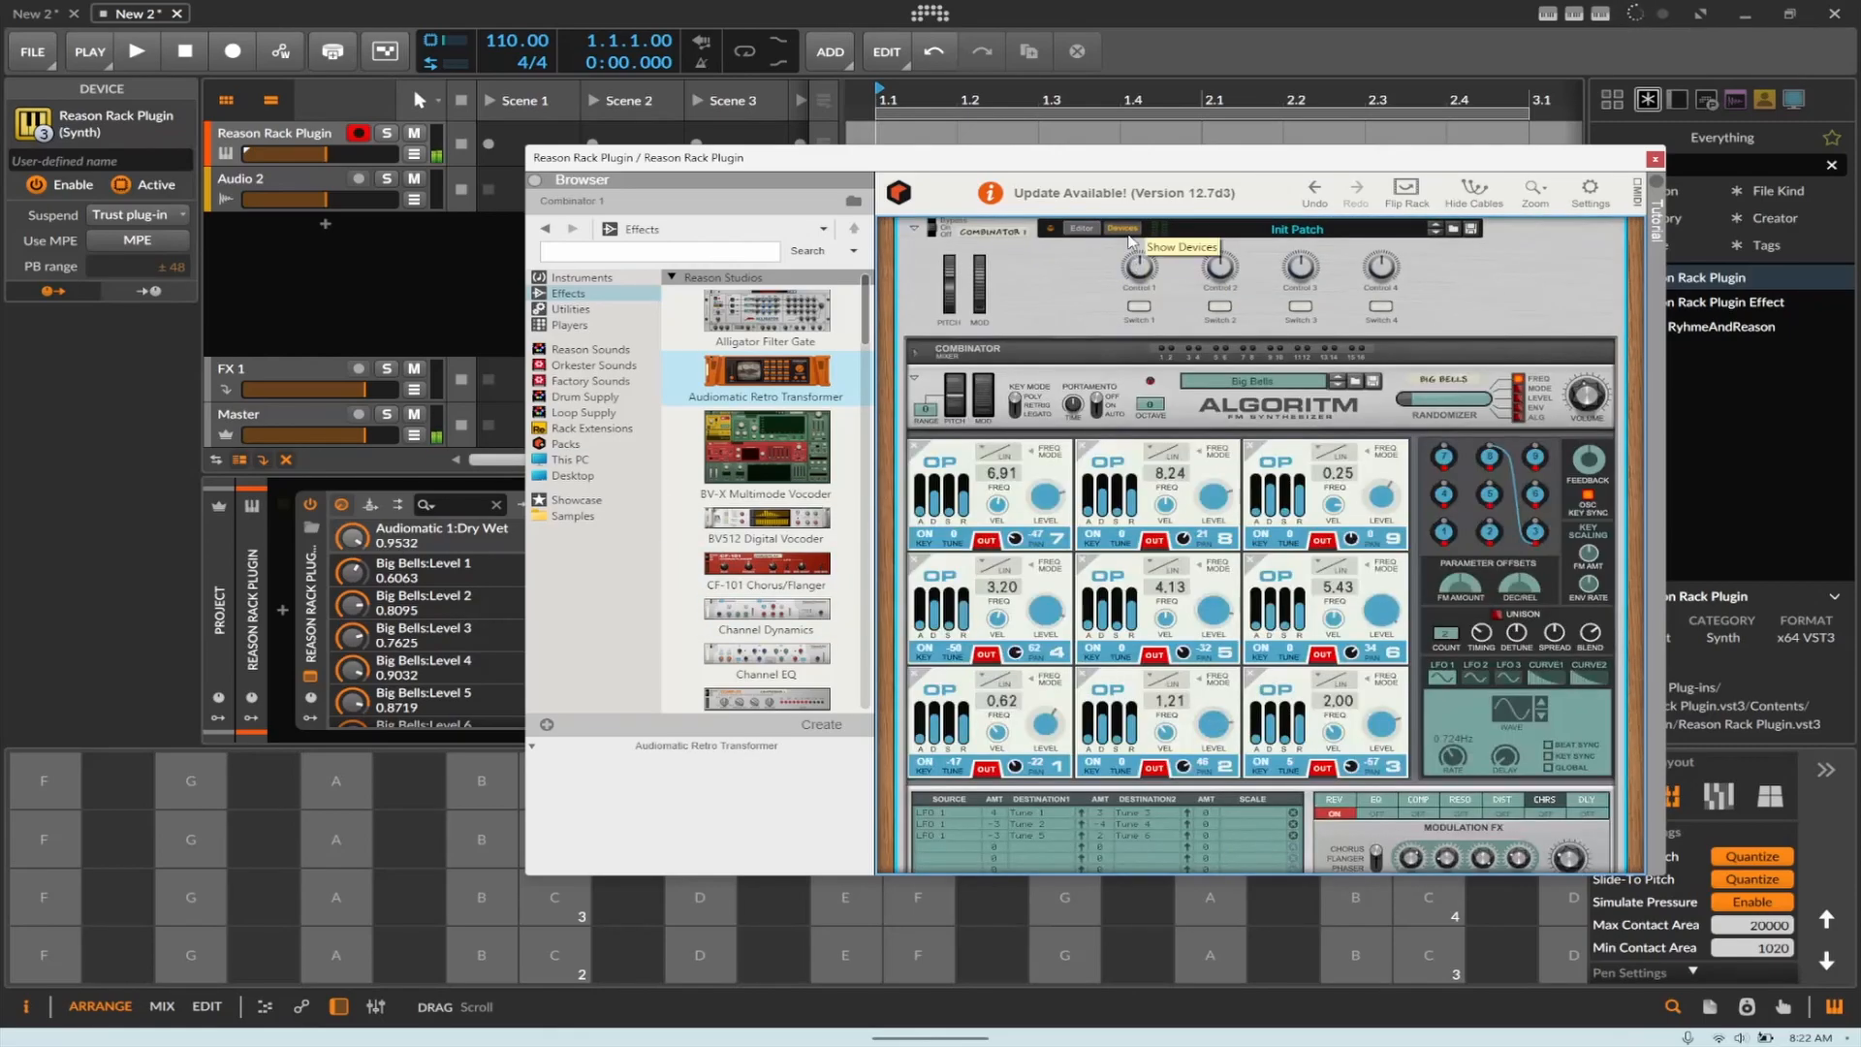
click(1123, 229)
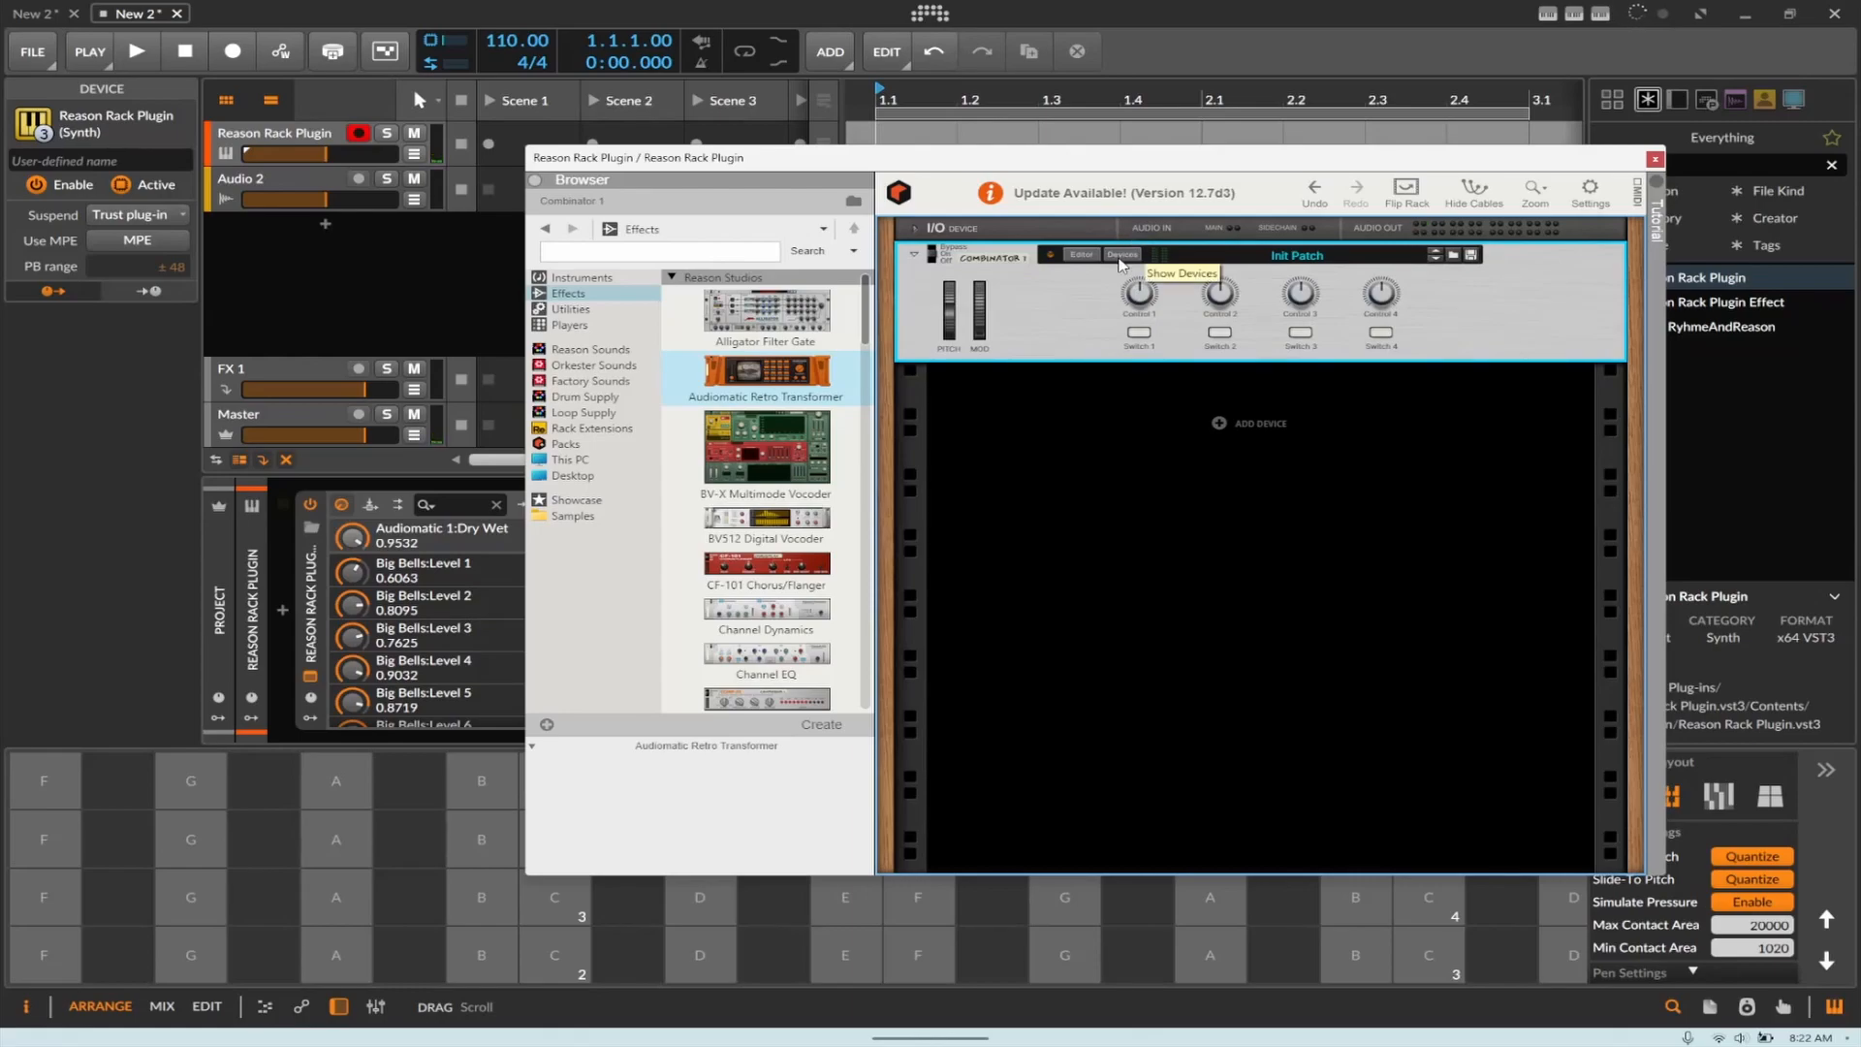
click(1120, 257)
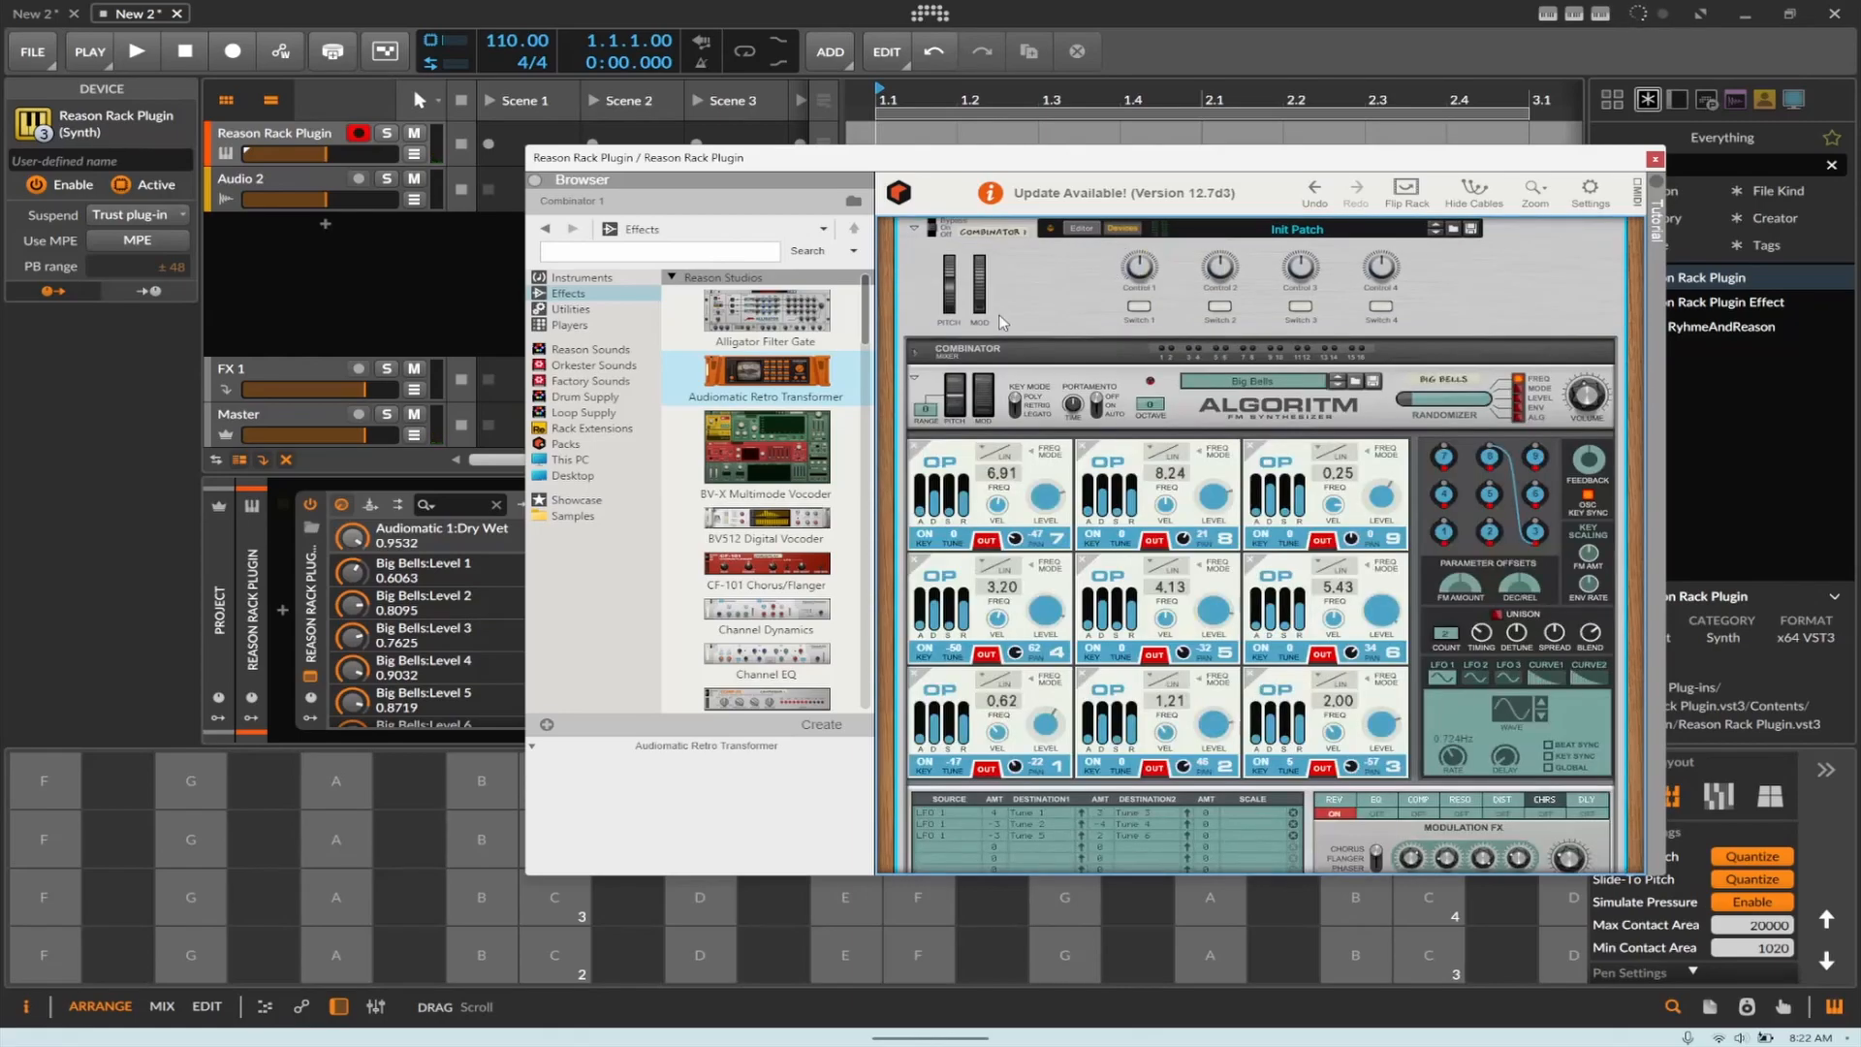
Step: Inspect the rear wiring between the Algoritm synth, the Audiomatic and the Combinator
key(Tab)
scroll(1007, 466, down, 5)
scroll(1114, 591, up, 5)
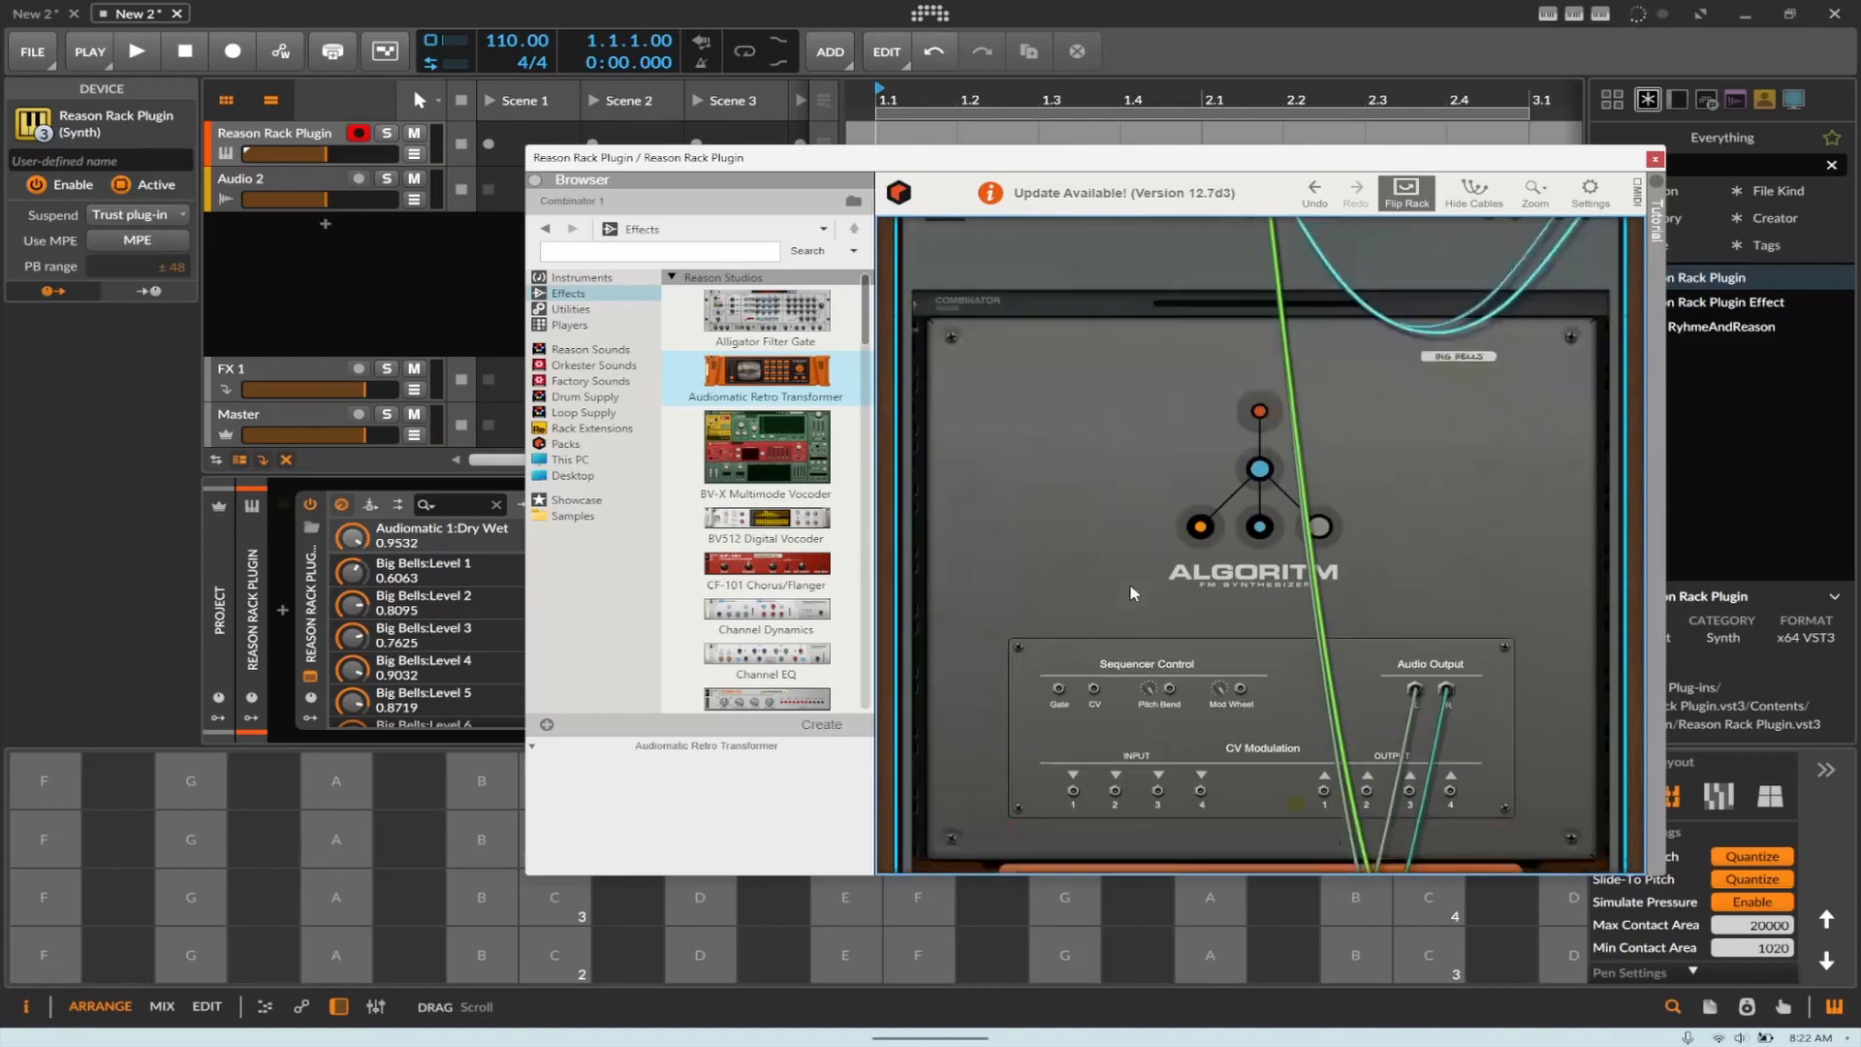
key(Tab)
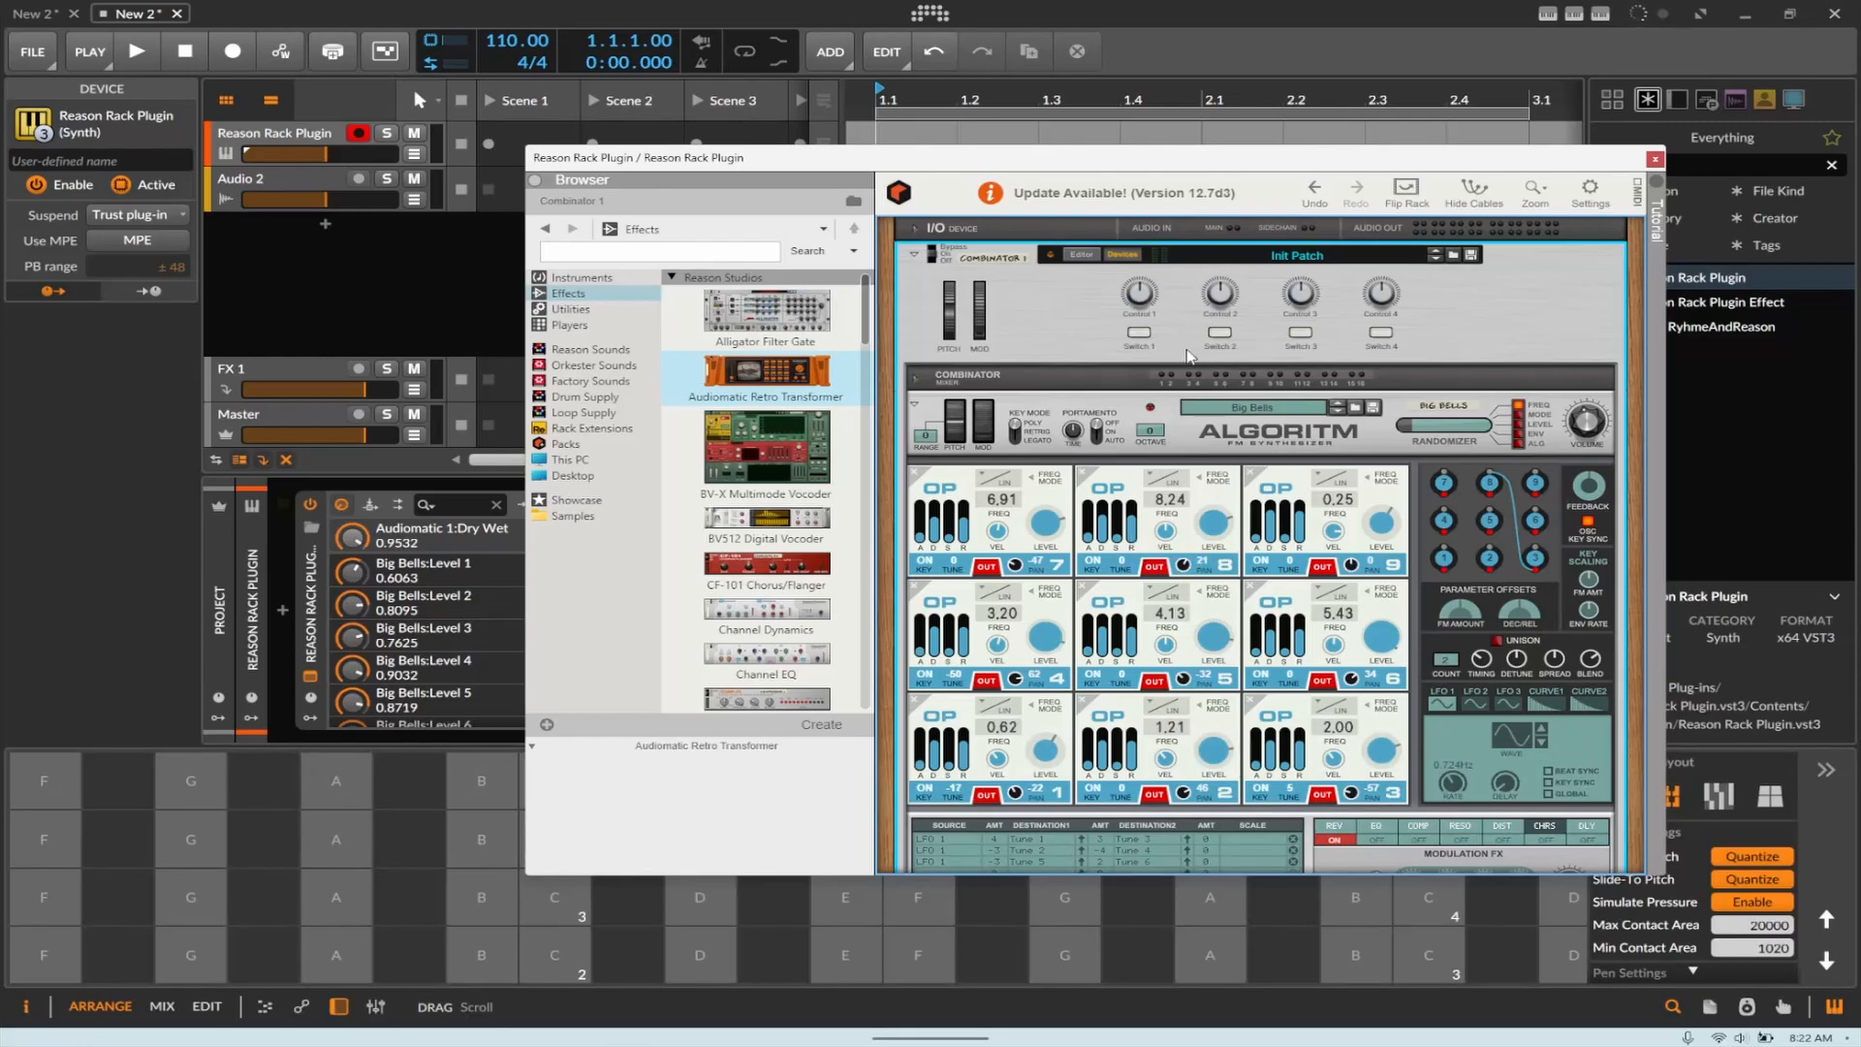
Step: Test the Combinator's Control 1 knob at 54 and at maximum, checking the Audiomatic's controls in between
drag(1140, 296, 1140, 305)
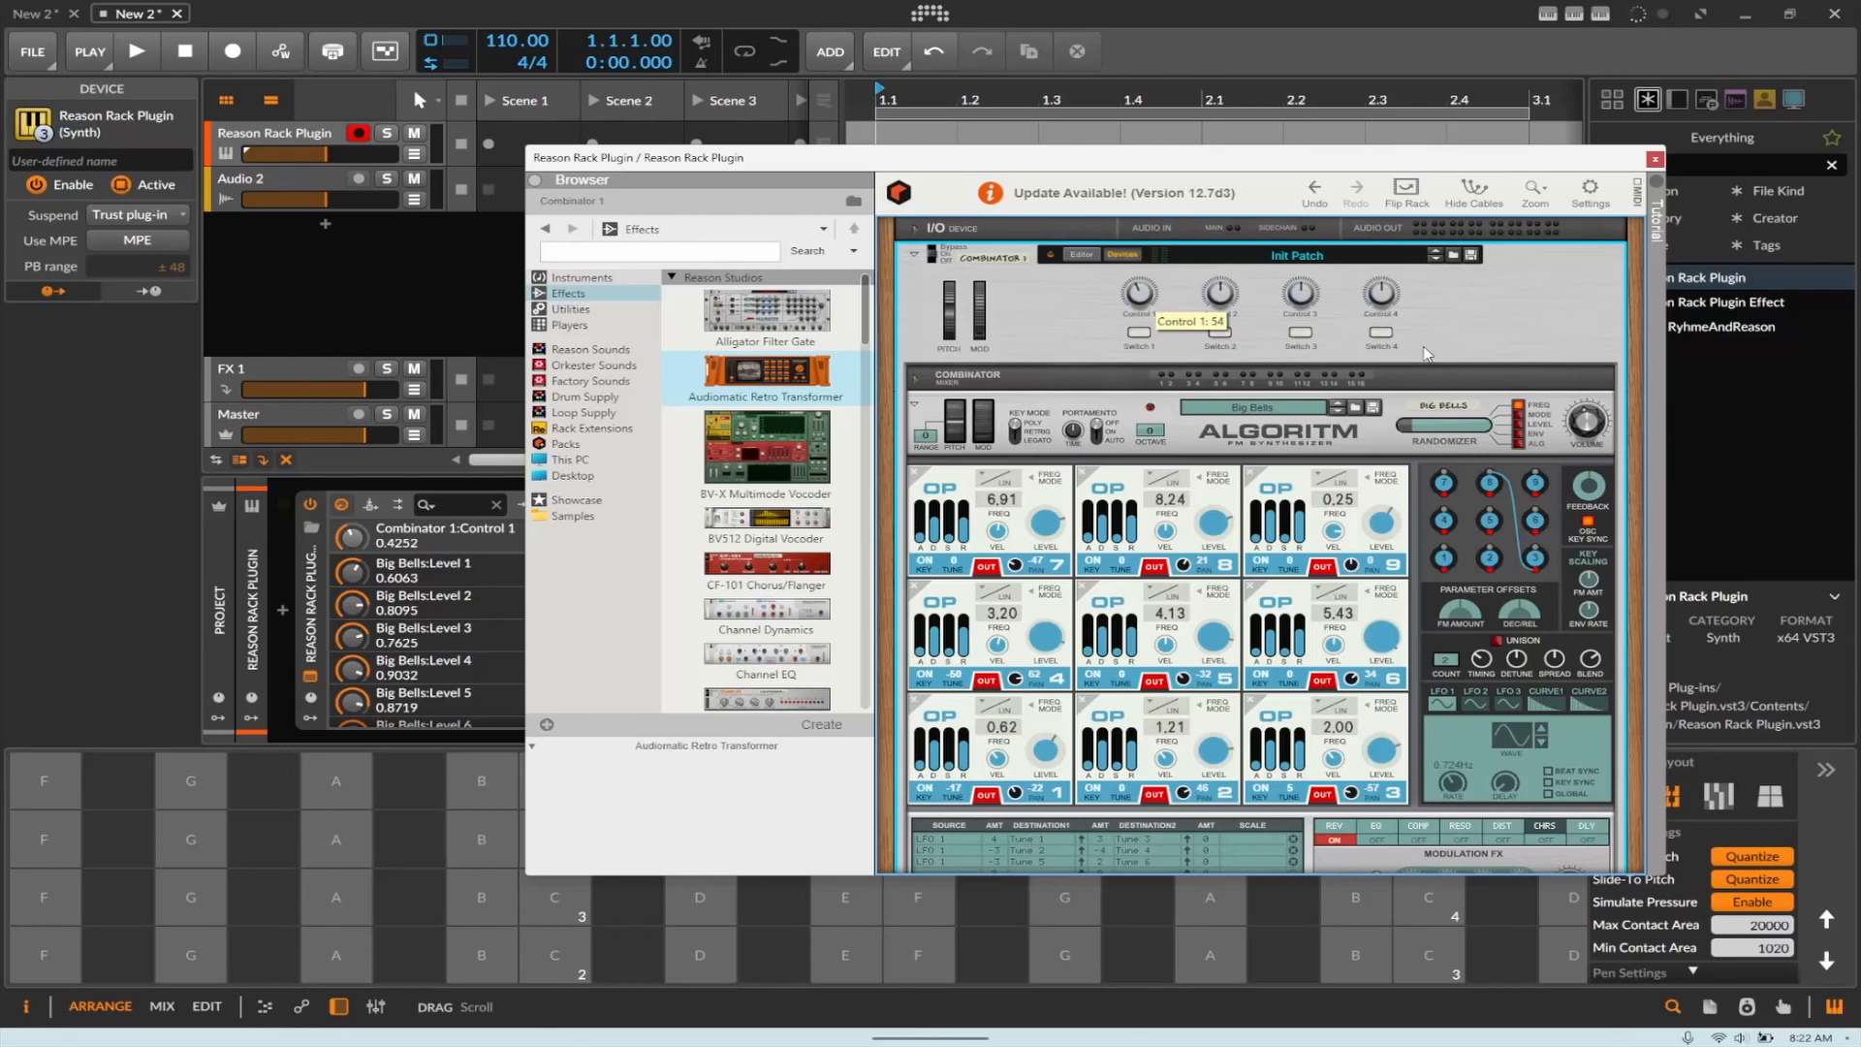
scroll(1389, 540, down, 3)
scroll(1389, 541, down, 3)
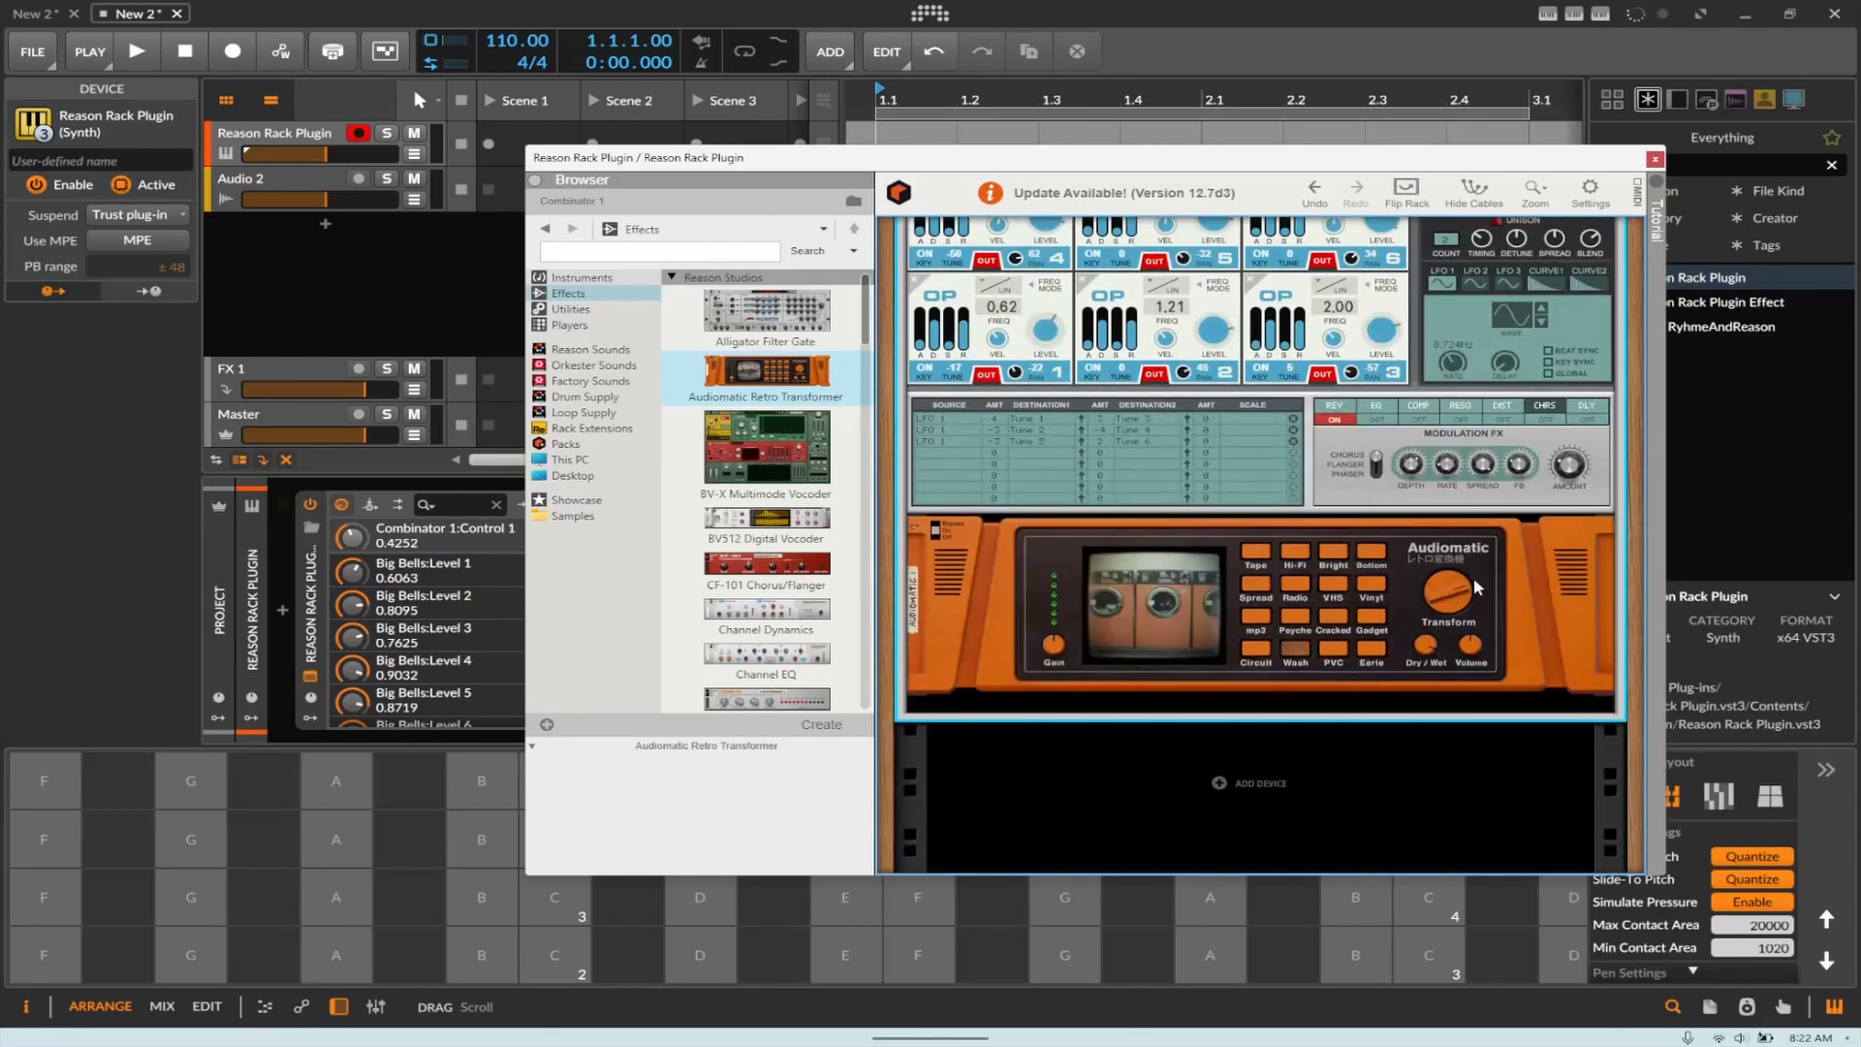
scroll(1492, 548, up, 6)
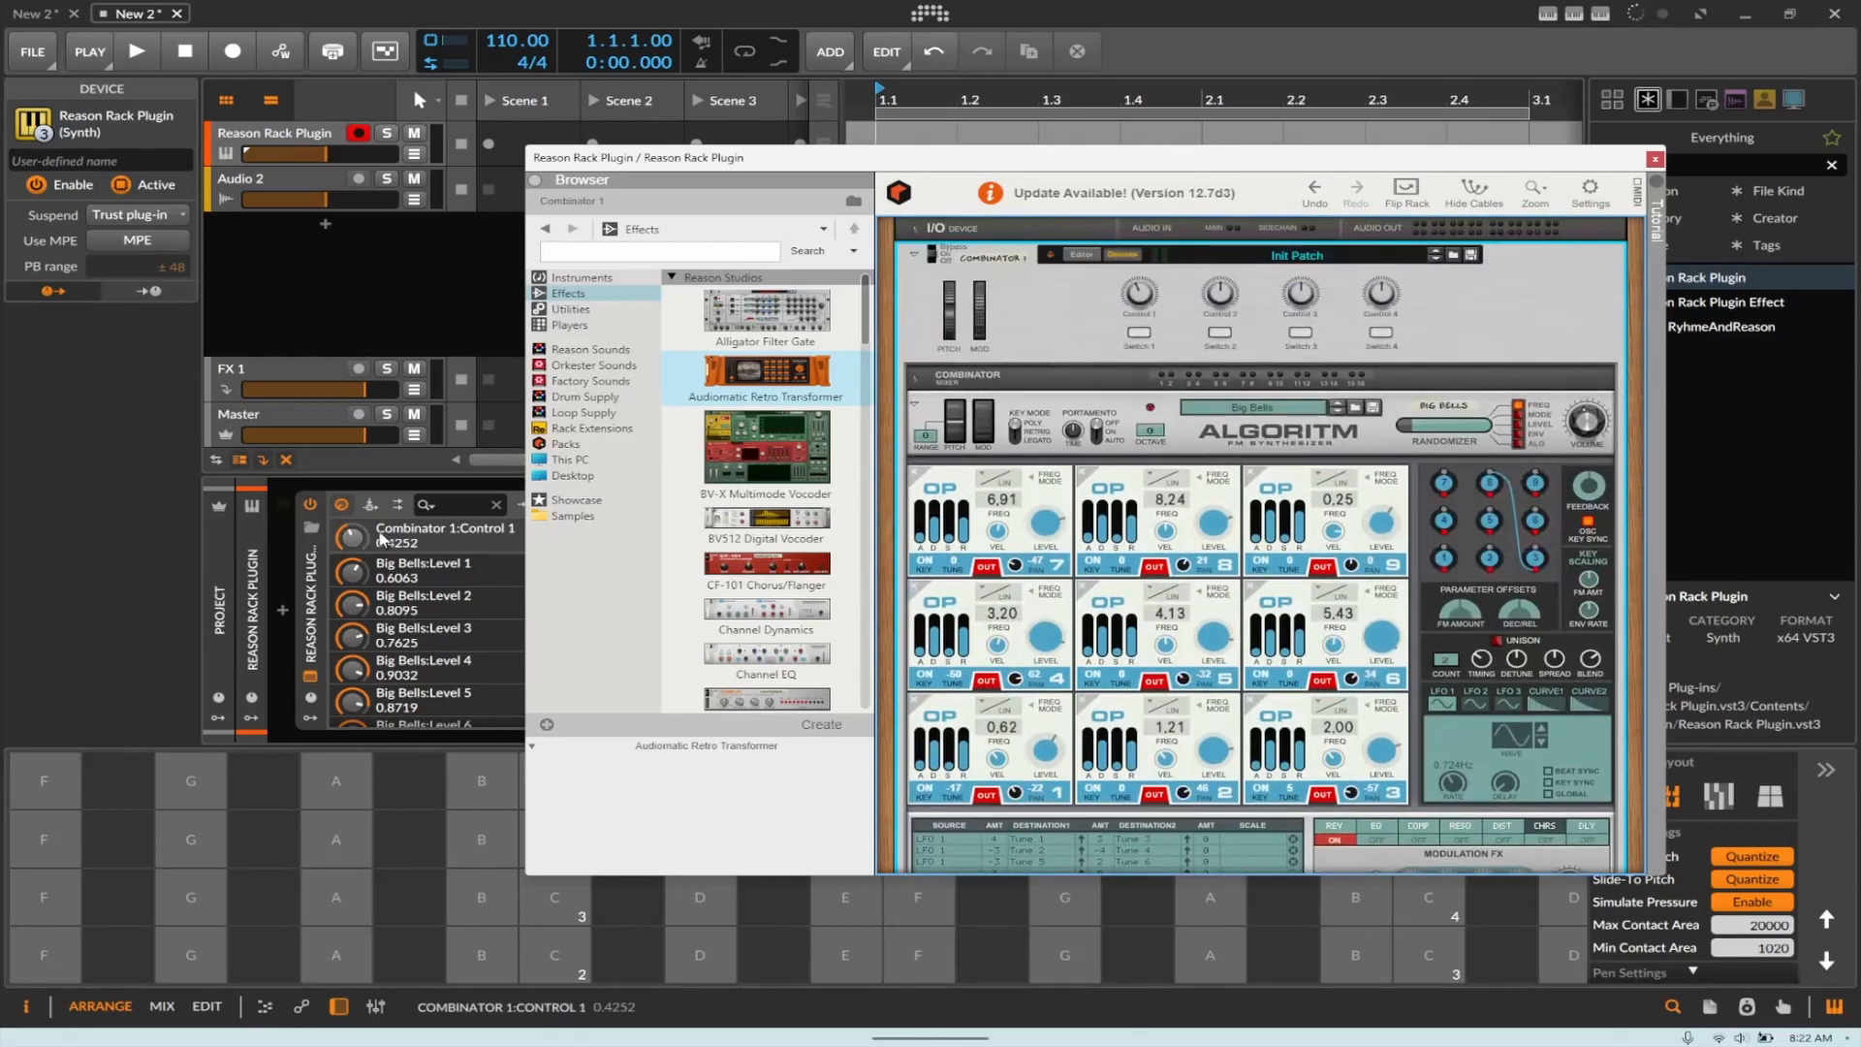
drag(1131, 306, 1154, 270)
Step: Set the Audiomatic to the Eerie preset with Transform and dry/wet both at 100%
scroll(1372, 640, down, 5)
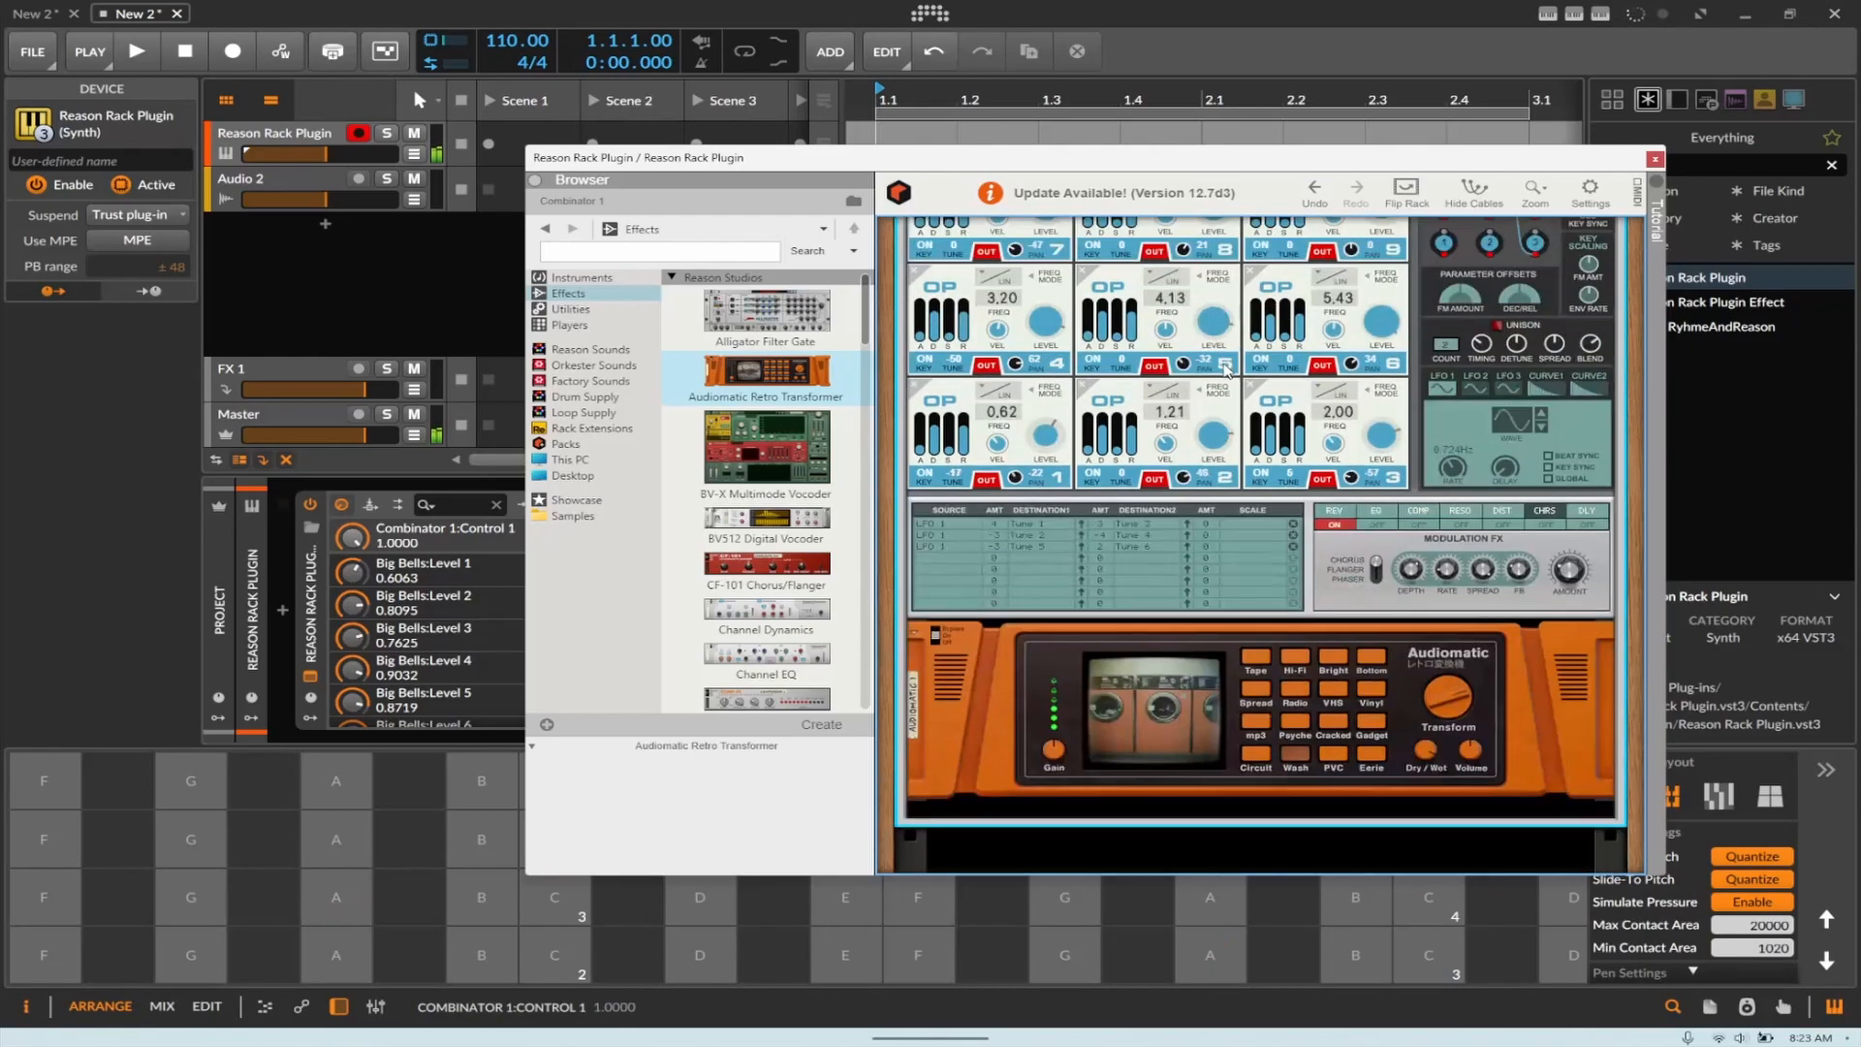
click(1434, 585)
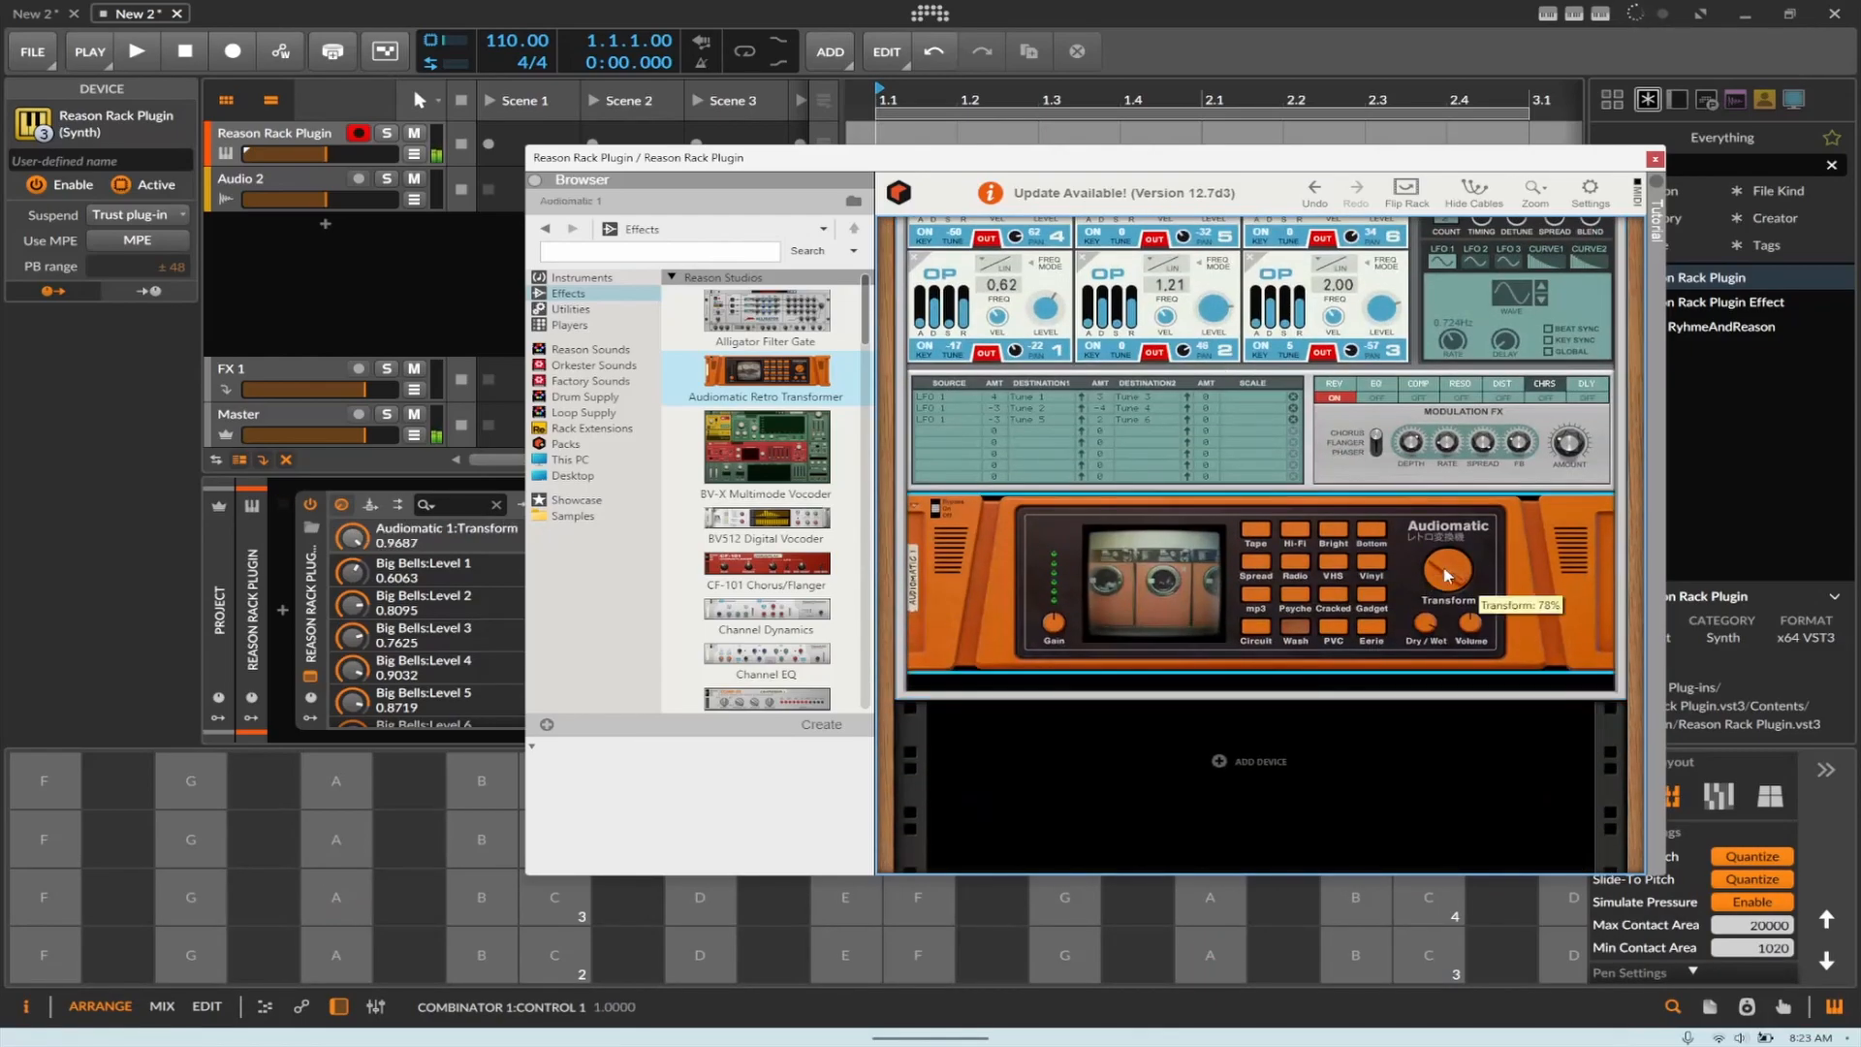
click(1373, 627)
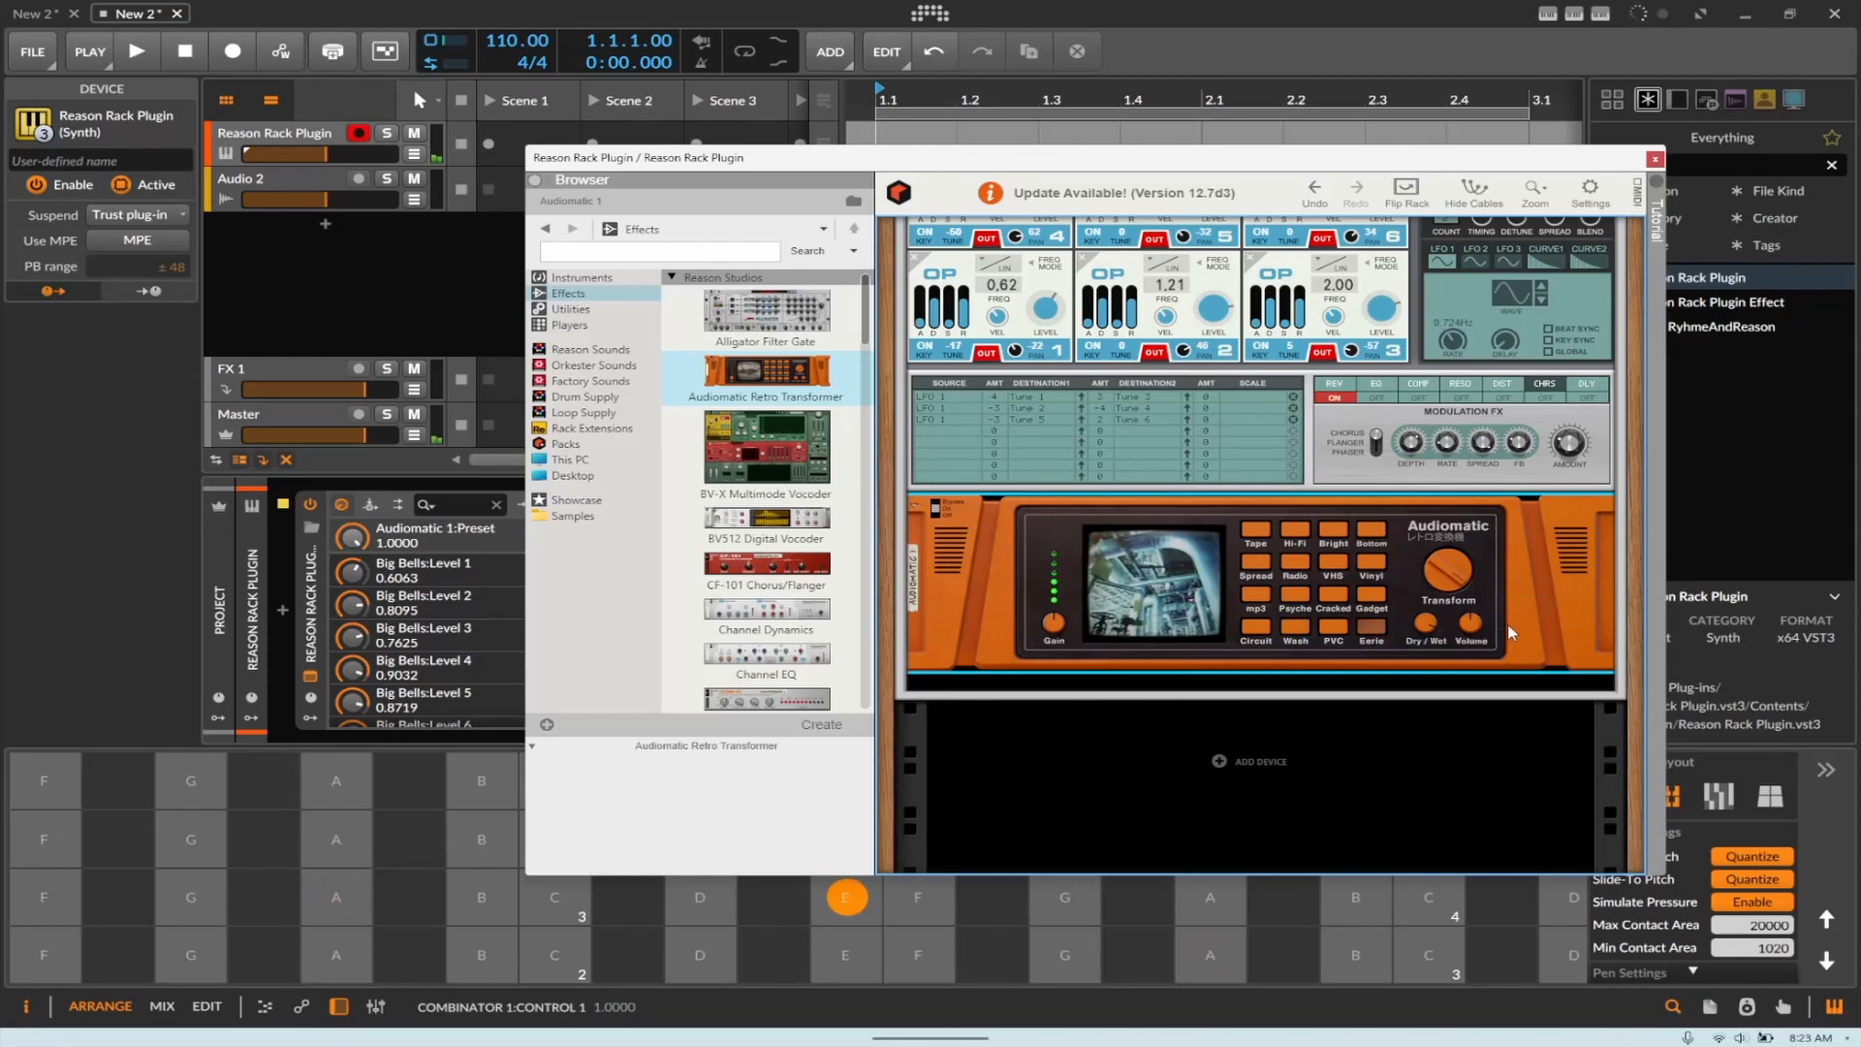
click(1426, 625)
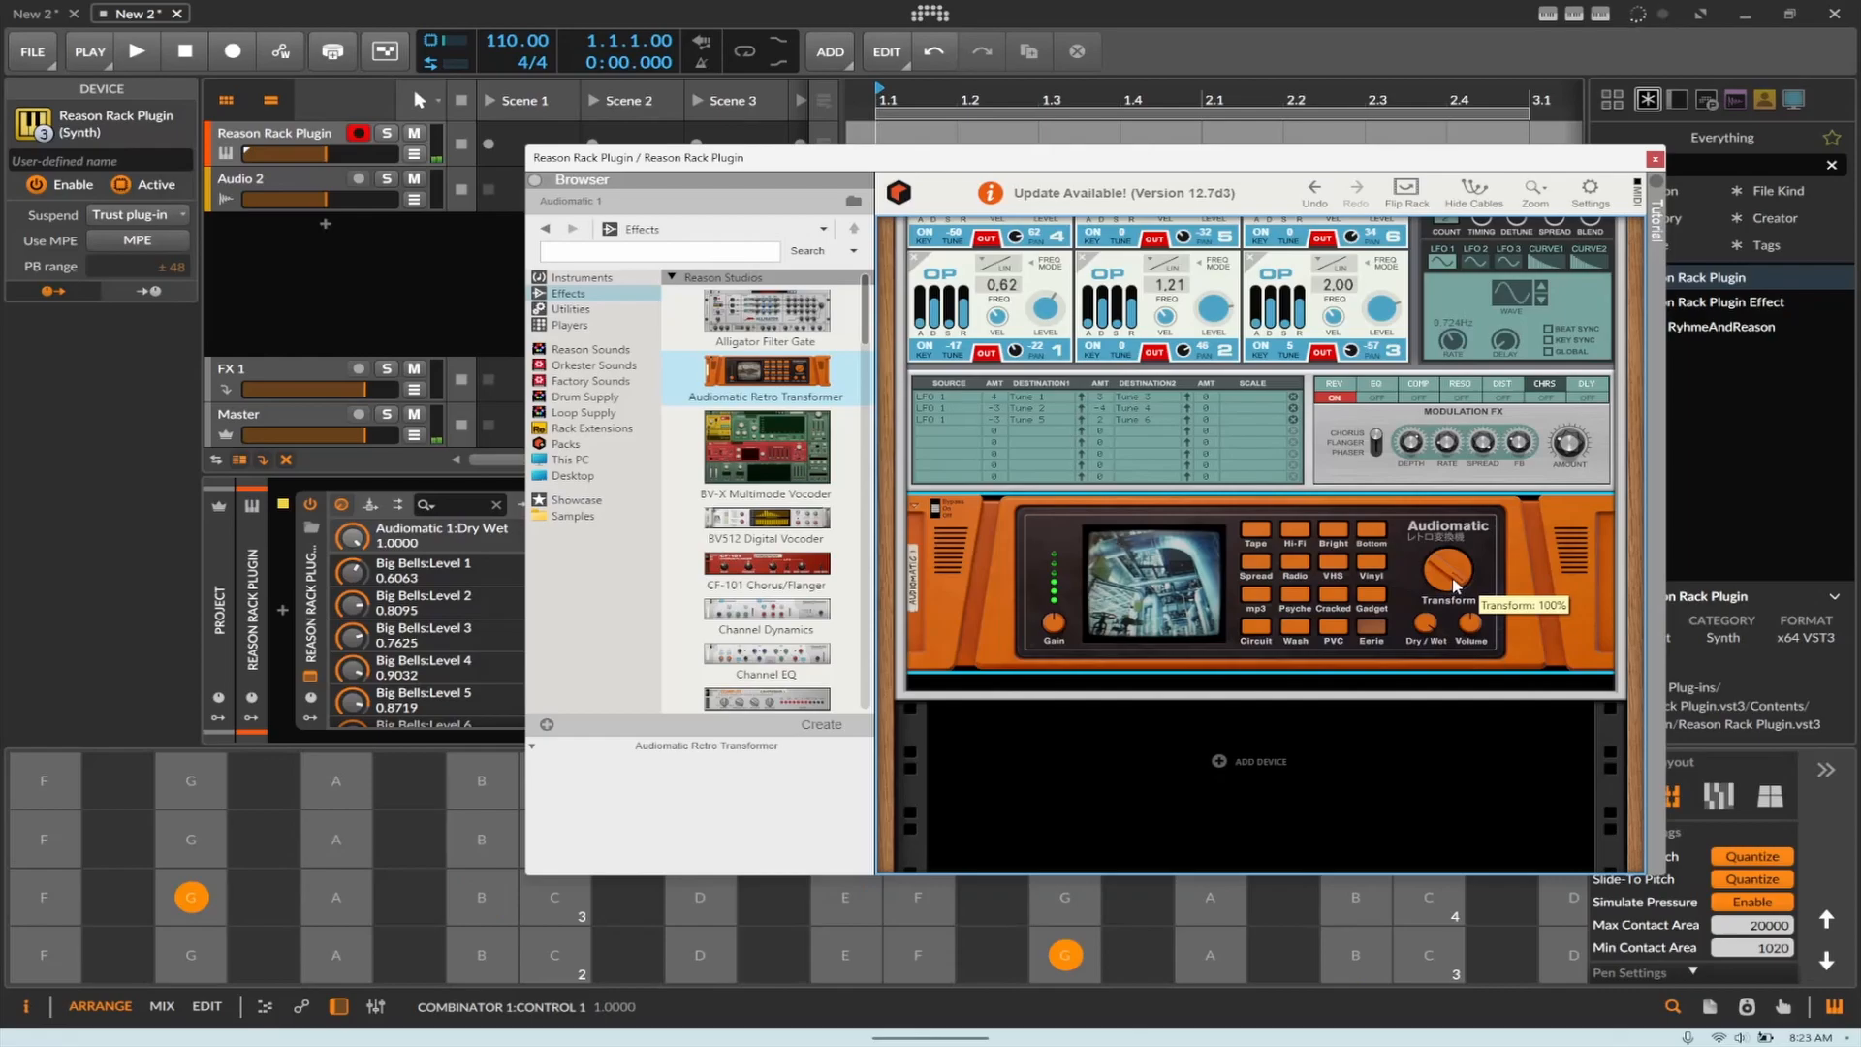
Step: Turn the Combinator's Control 1 down to about 0.05 and set the Audiomatic's Transform to about 92%
scroll(1454, 531, up, 5)
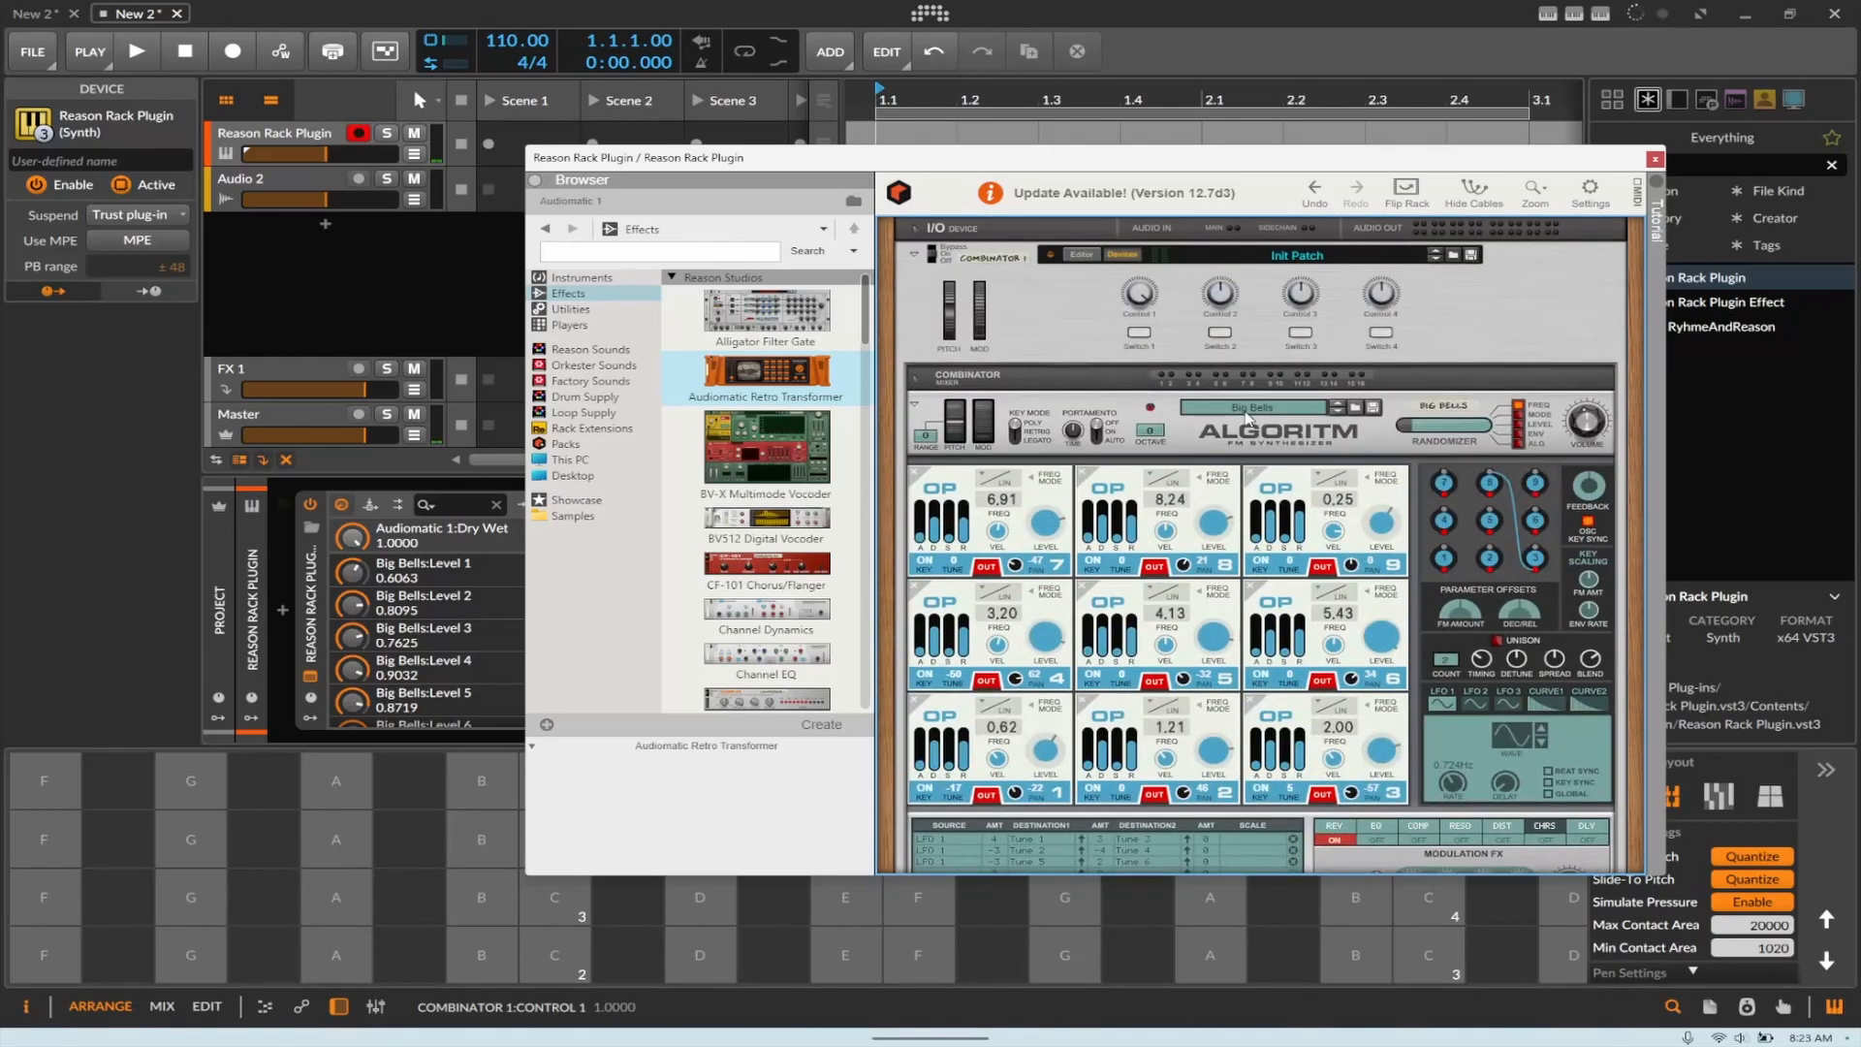
drag(1137, 294, 1173, 340)
scroll(1174, 345, down, 5)
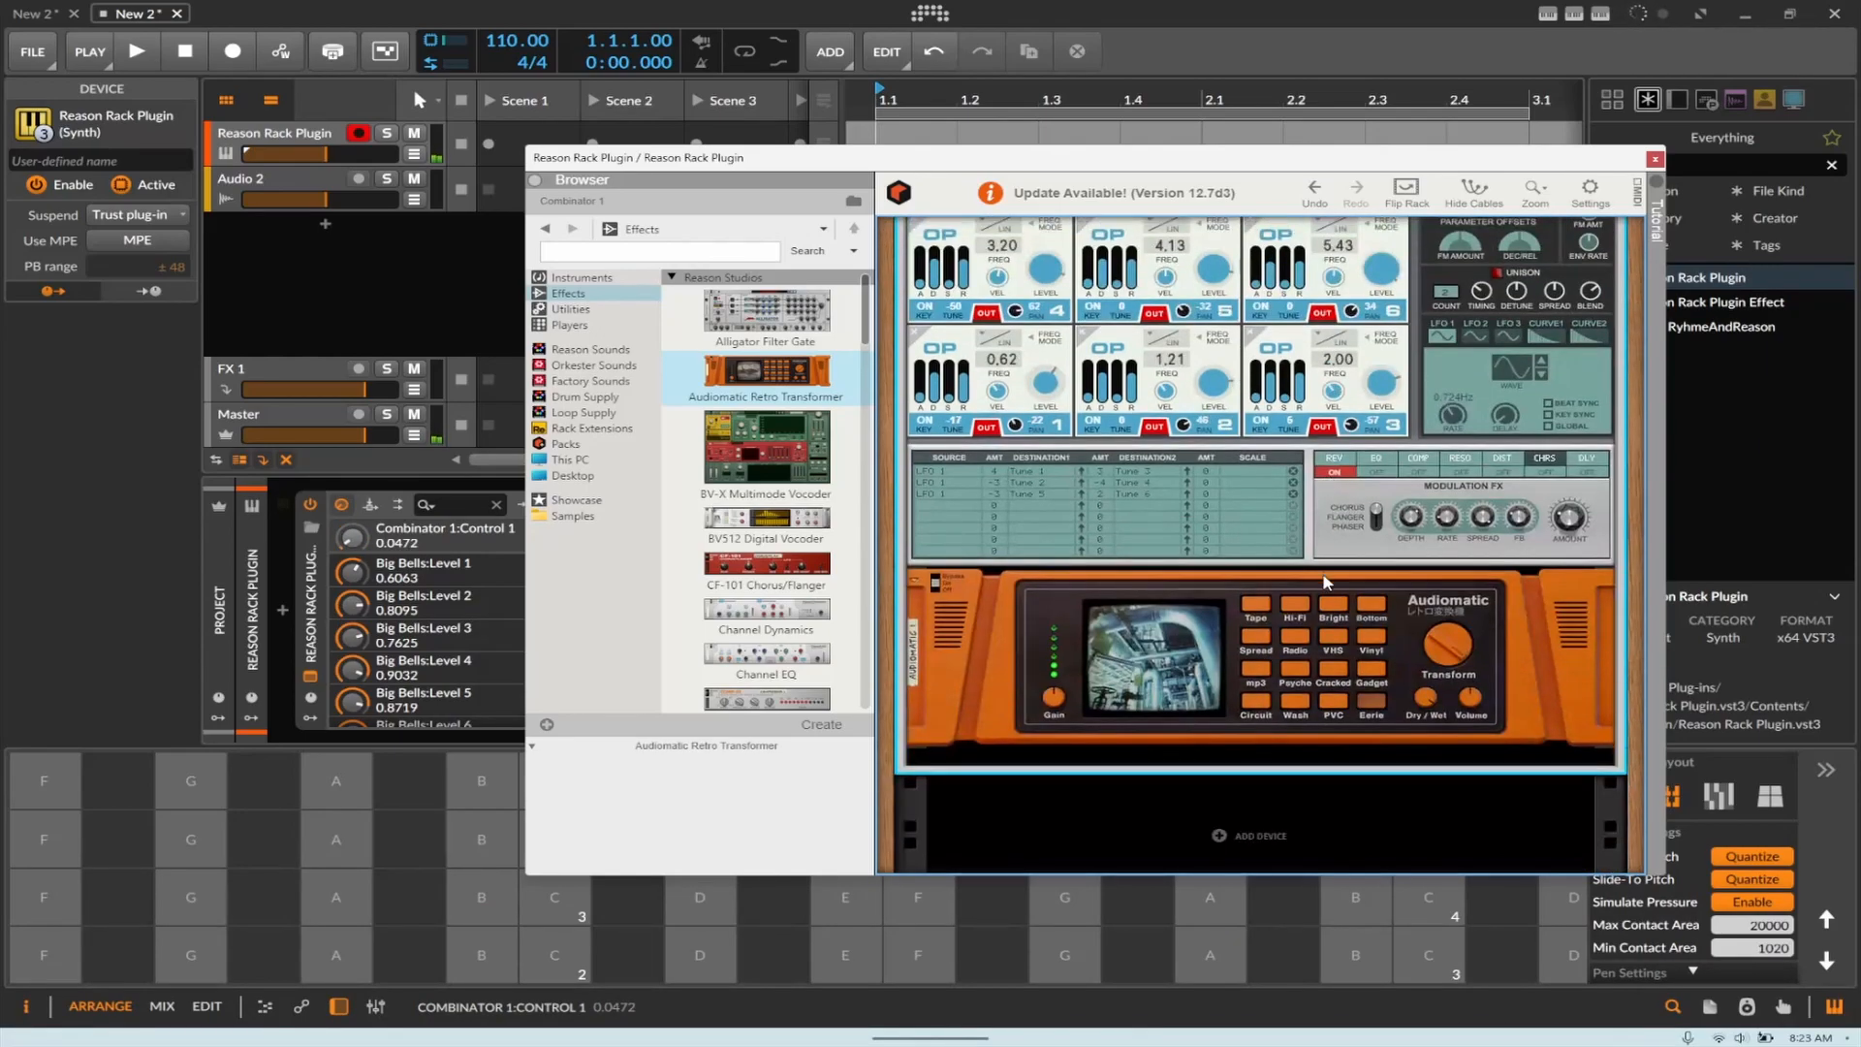
mouse_move(1446, 660)
mouse_down()
mouse_move(1440, 752)
mouse_move(1446, 663)
mouse_up()
scroll(1352, 510, up, 5)
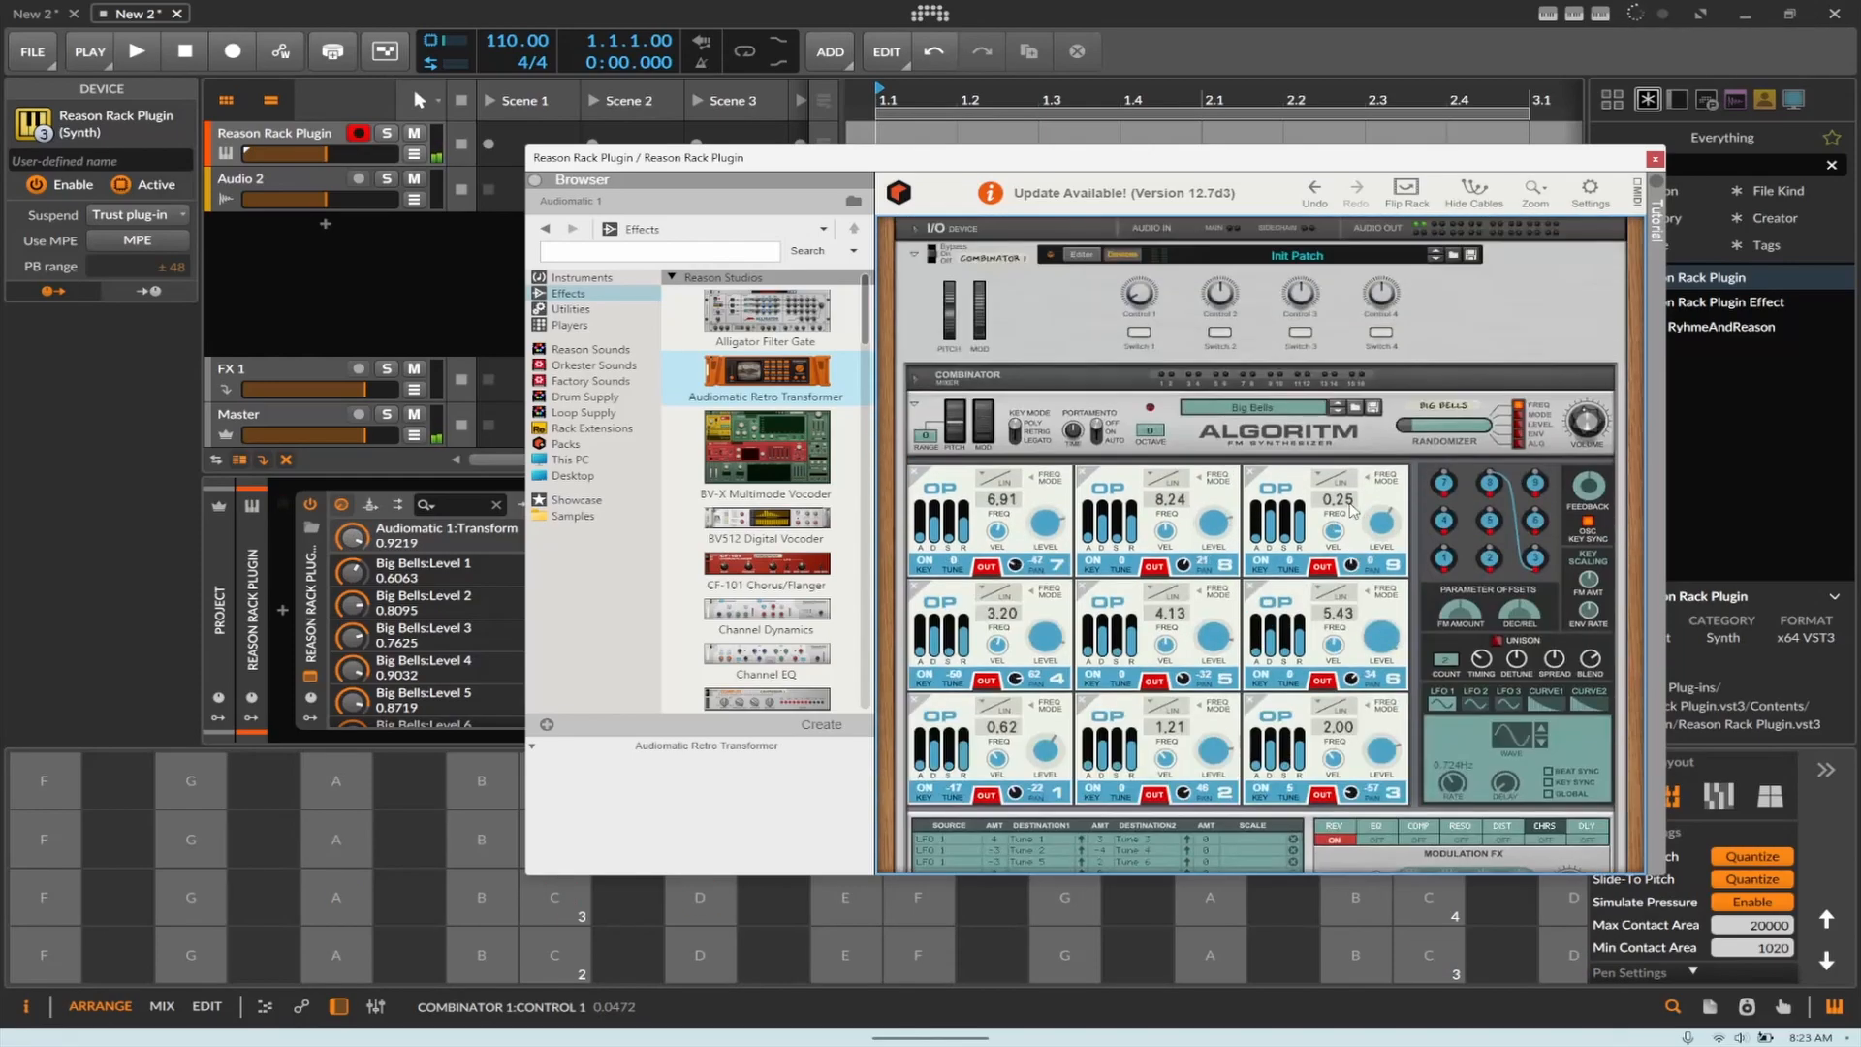
Step: Open the Combinator's Editor with the Audiomatic selected, and reposition and lengthen the plugin window
right_click(1147, 303)
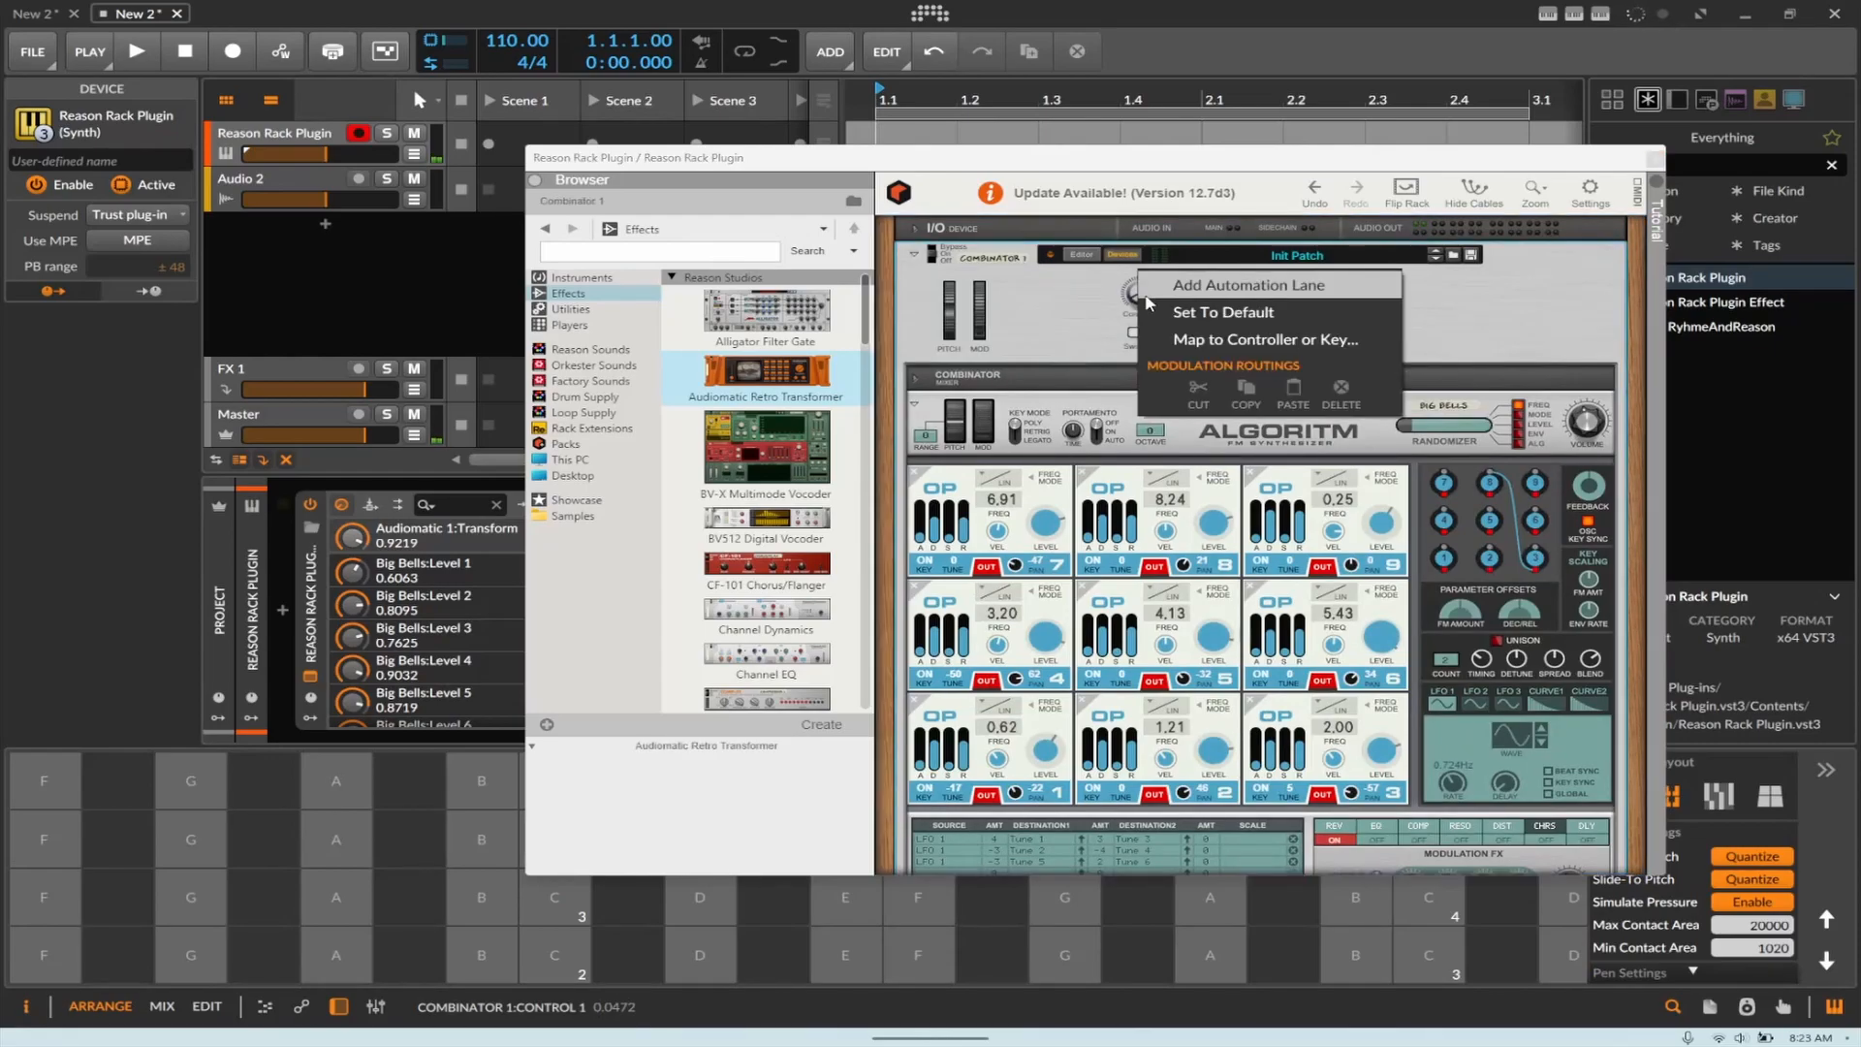
click(1089, 314)
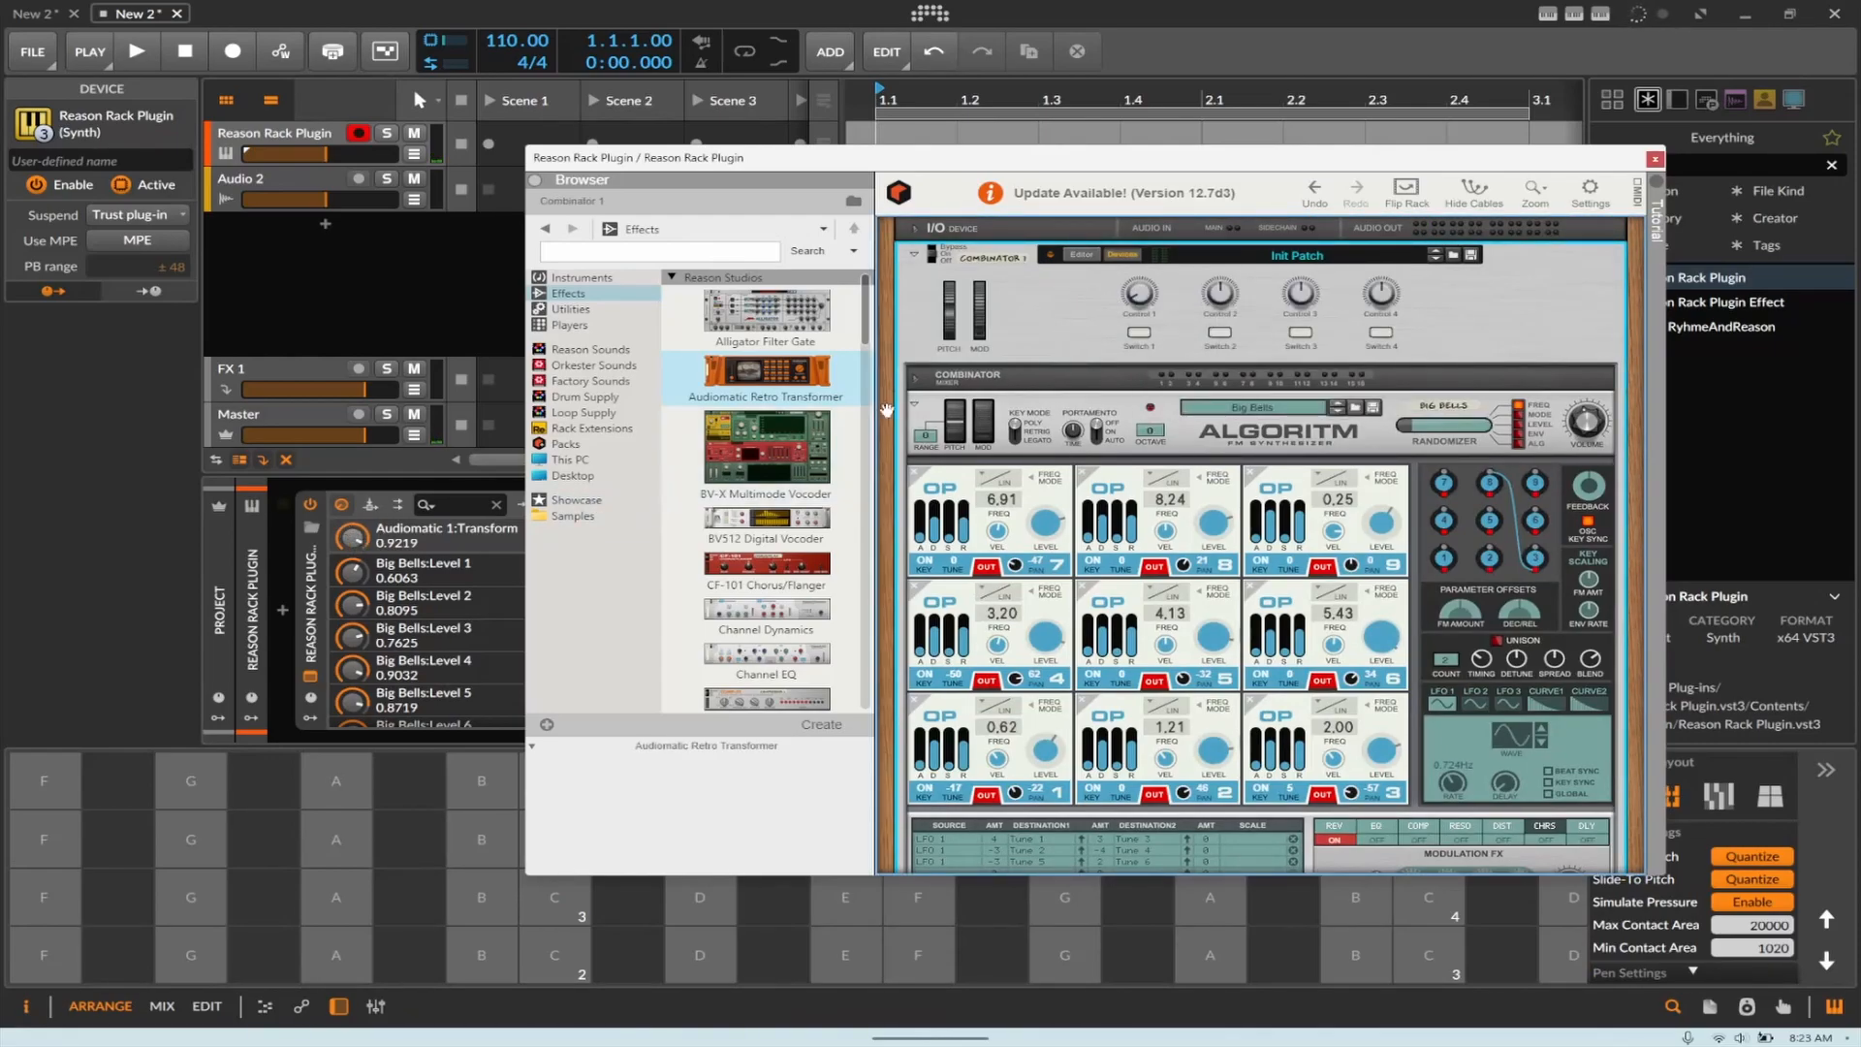
click(1080, 257)
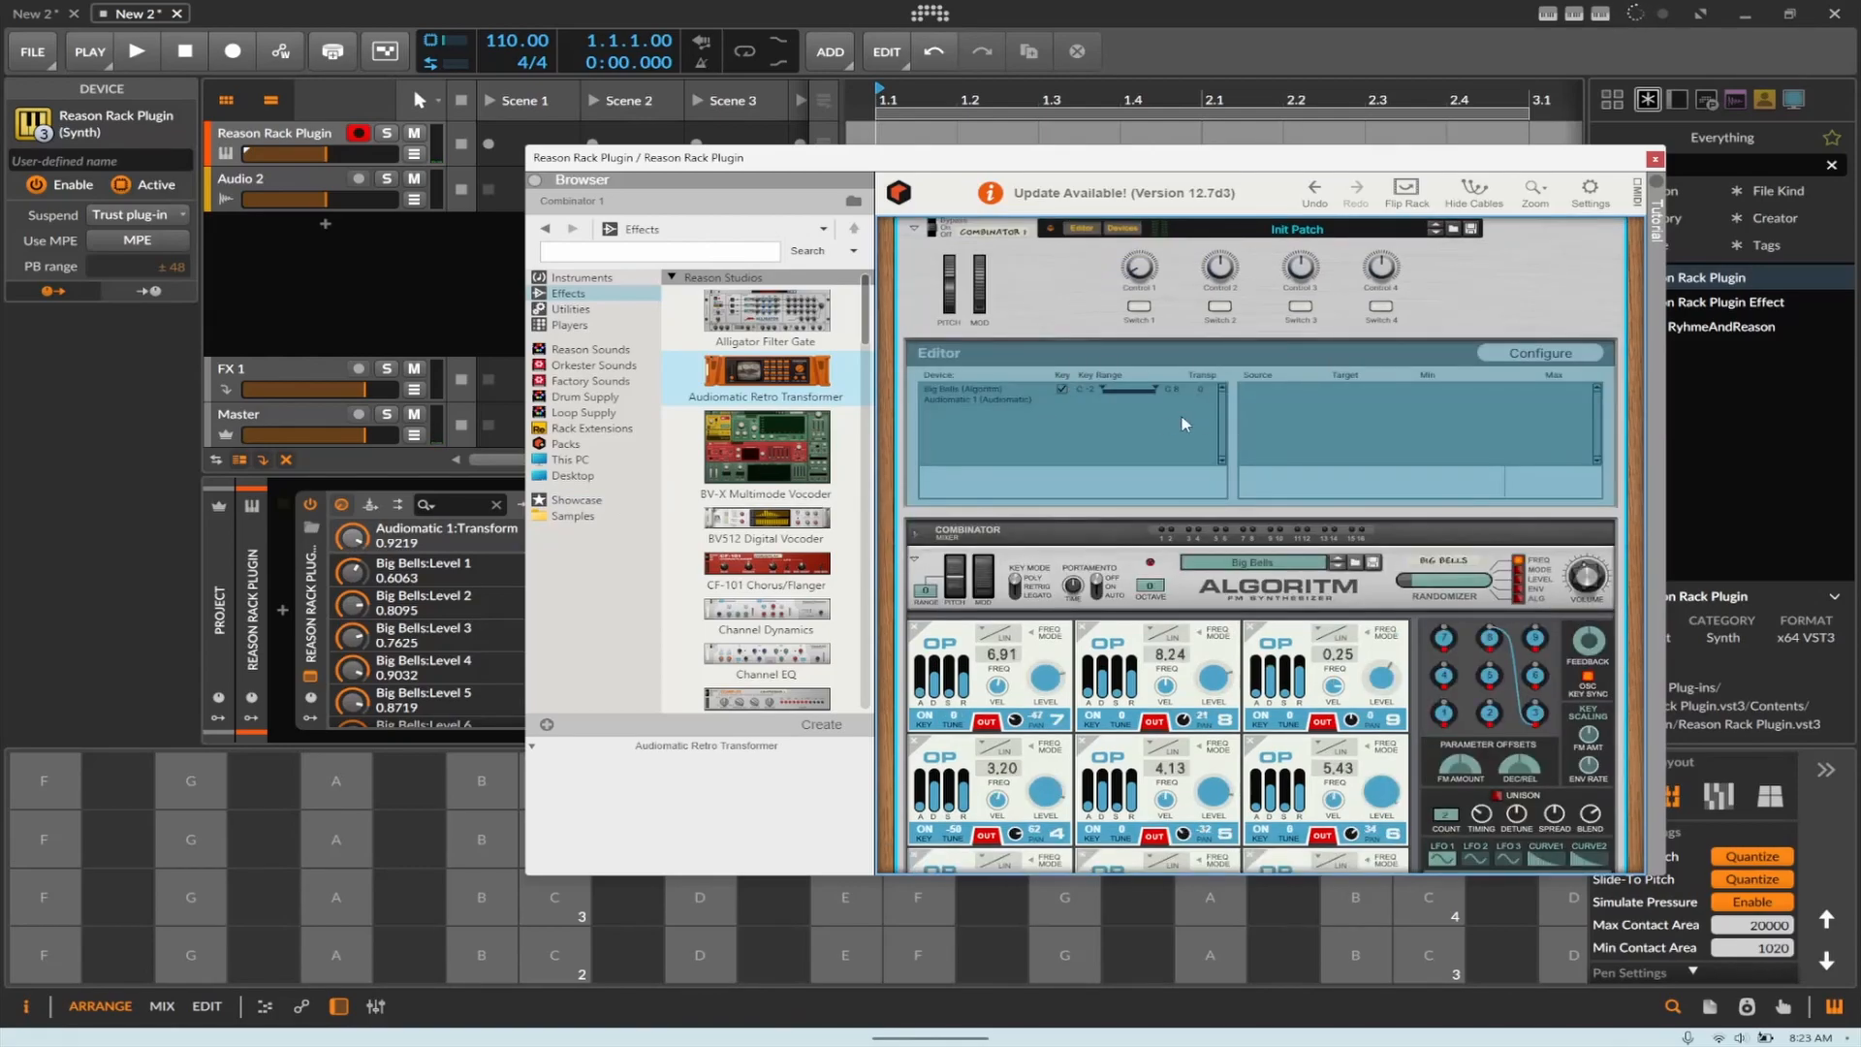
click(977, 401)
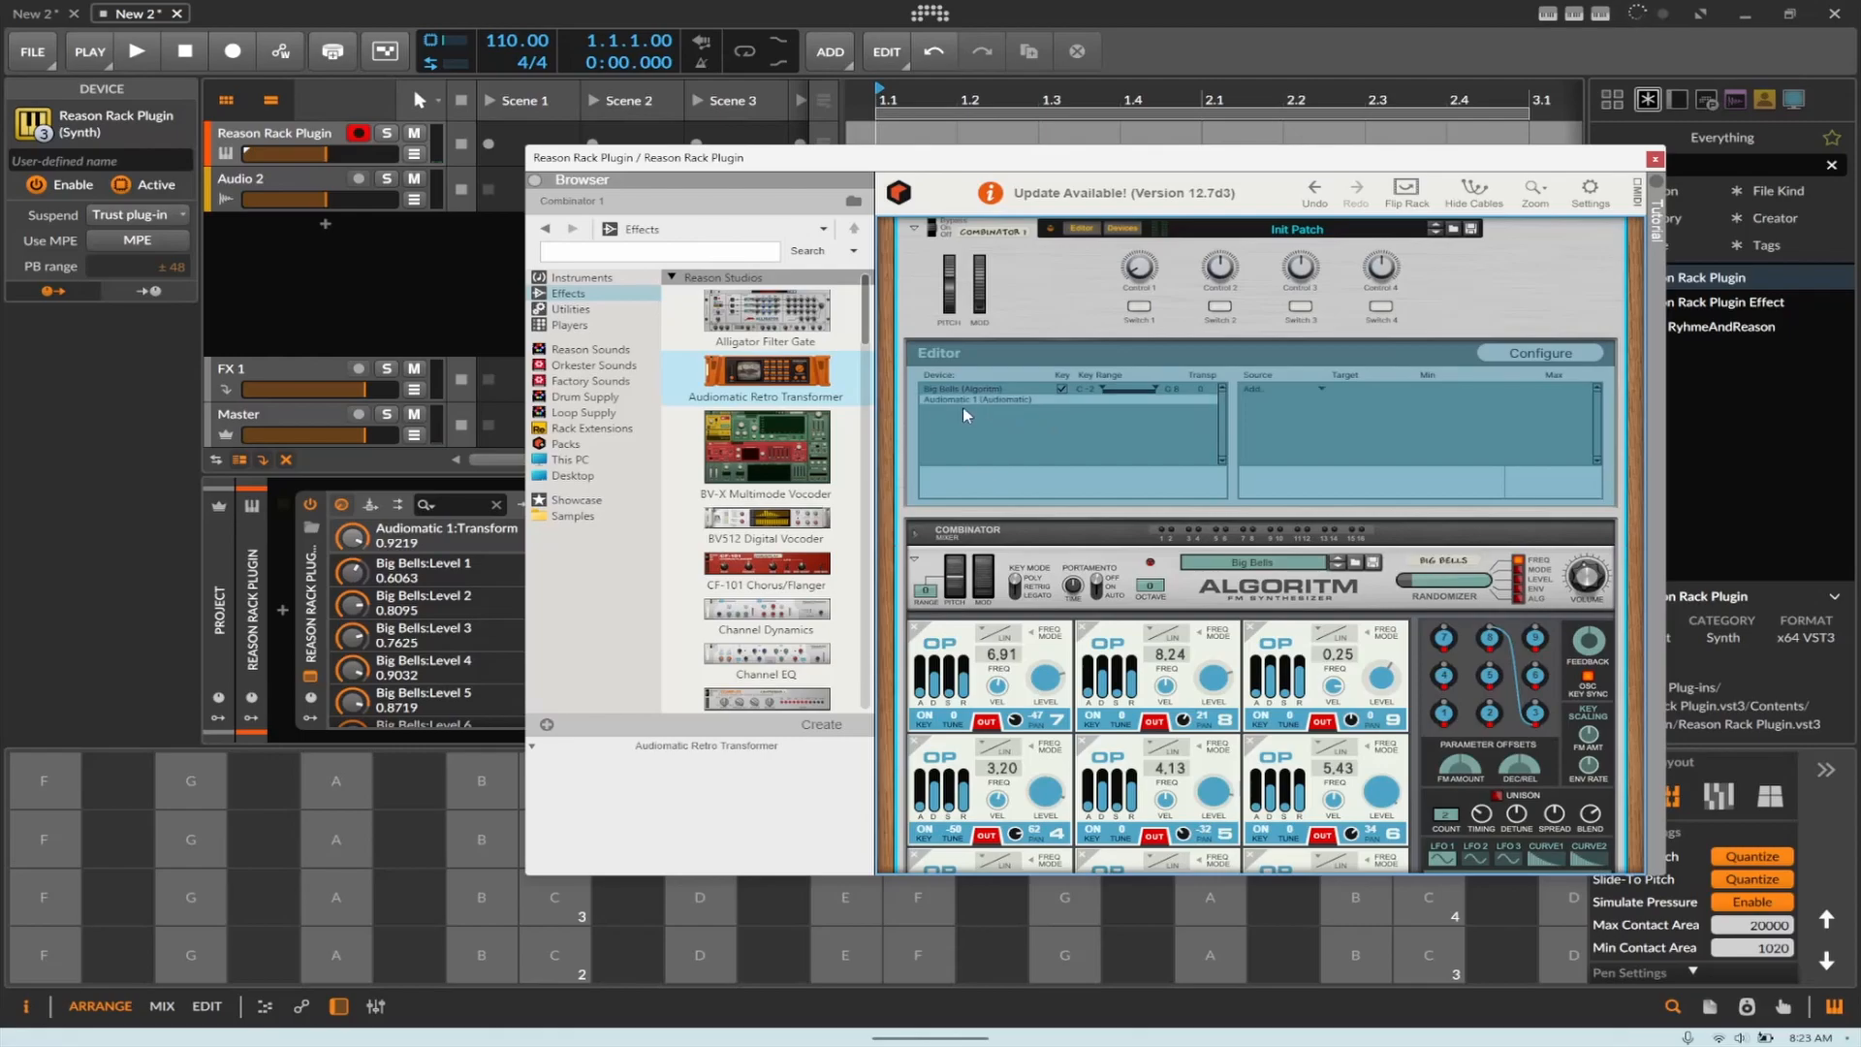
drag(1141, 166, 1056, 143)
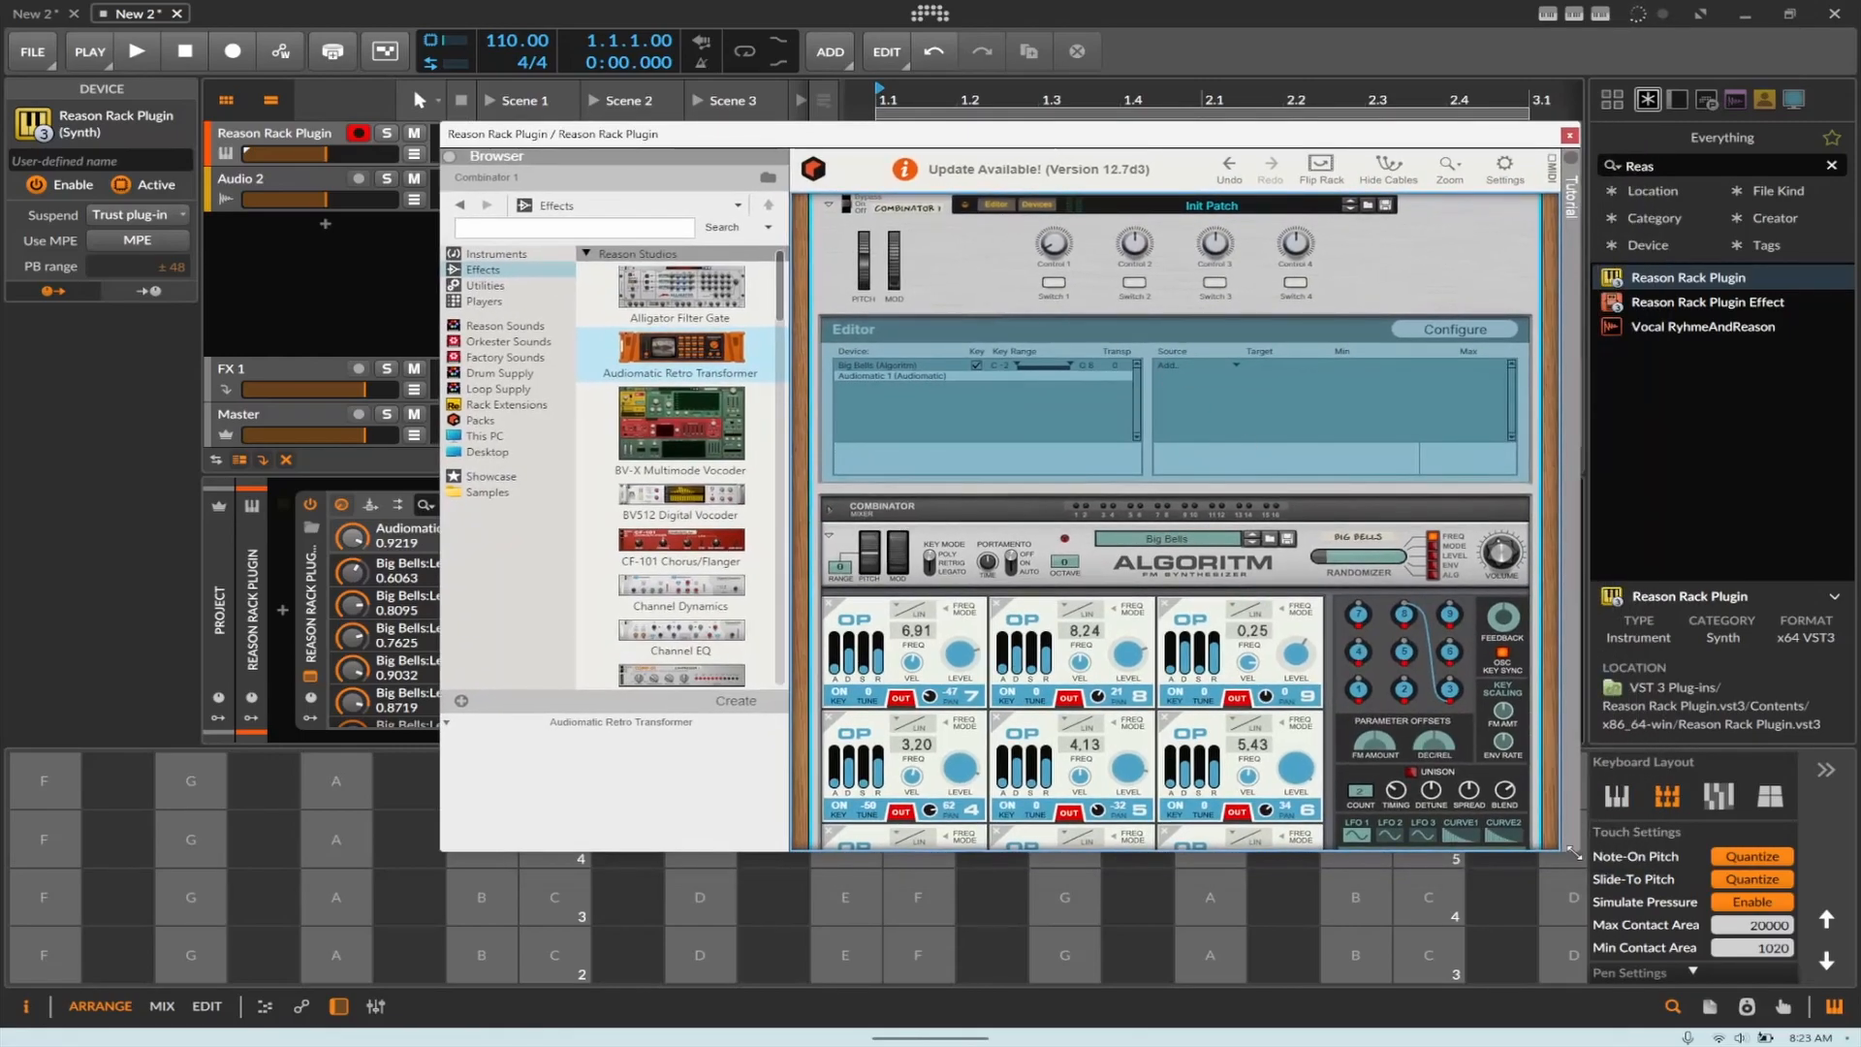
drag(1572, 853, 1572, 950)
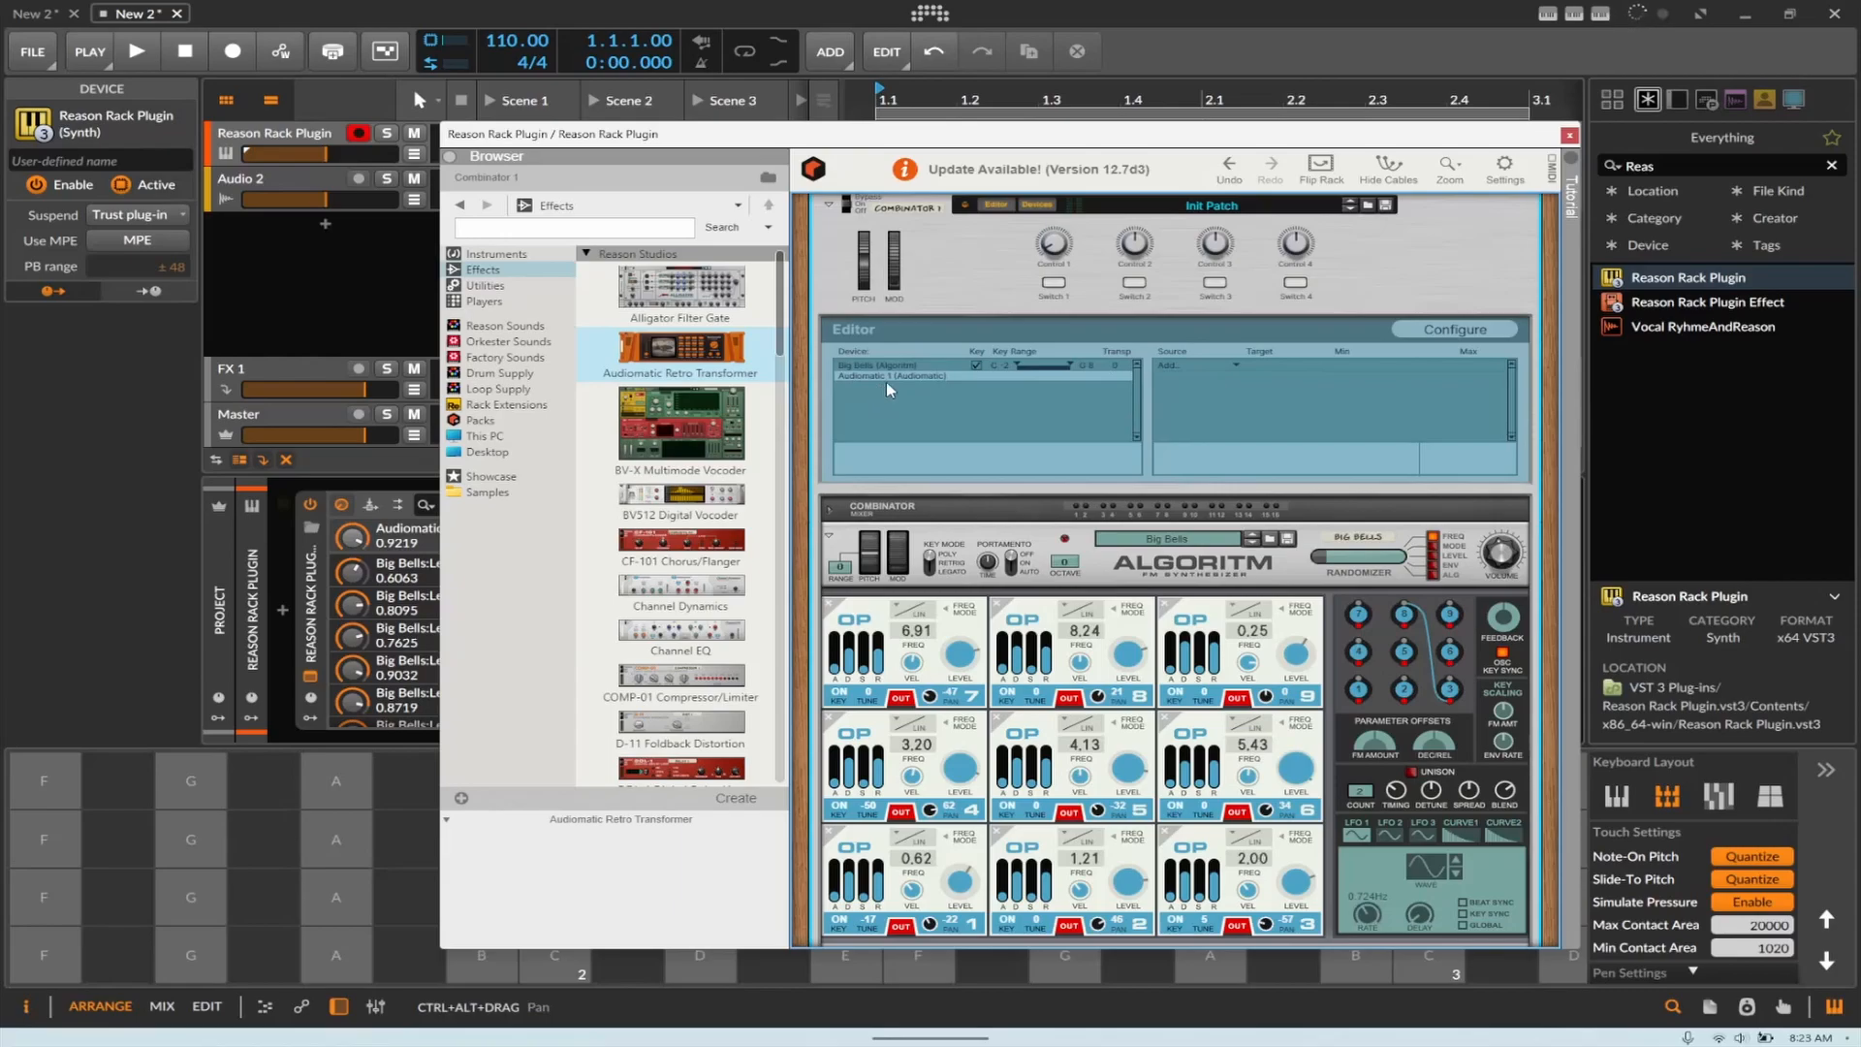
Step: Route the Combinator's Control 1 to the Audiomatic's Transform parameter and set the Control 1 knob to about 0.33
click(1183, 375)
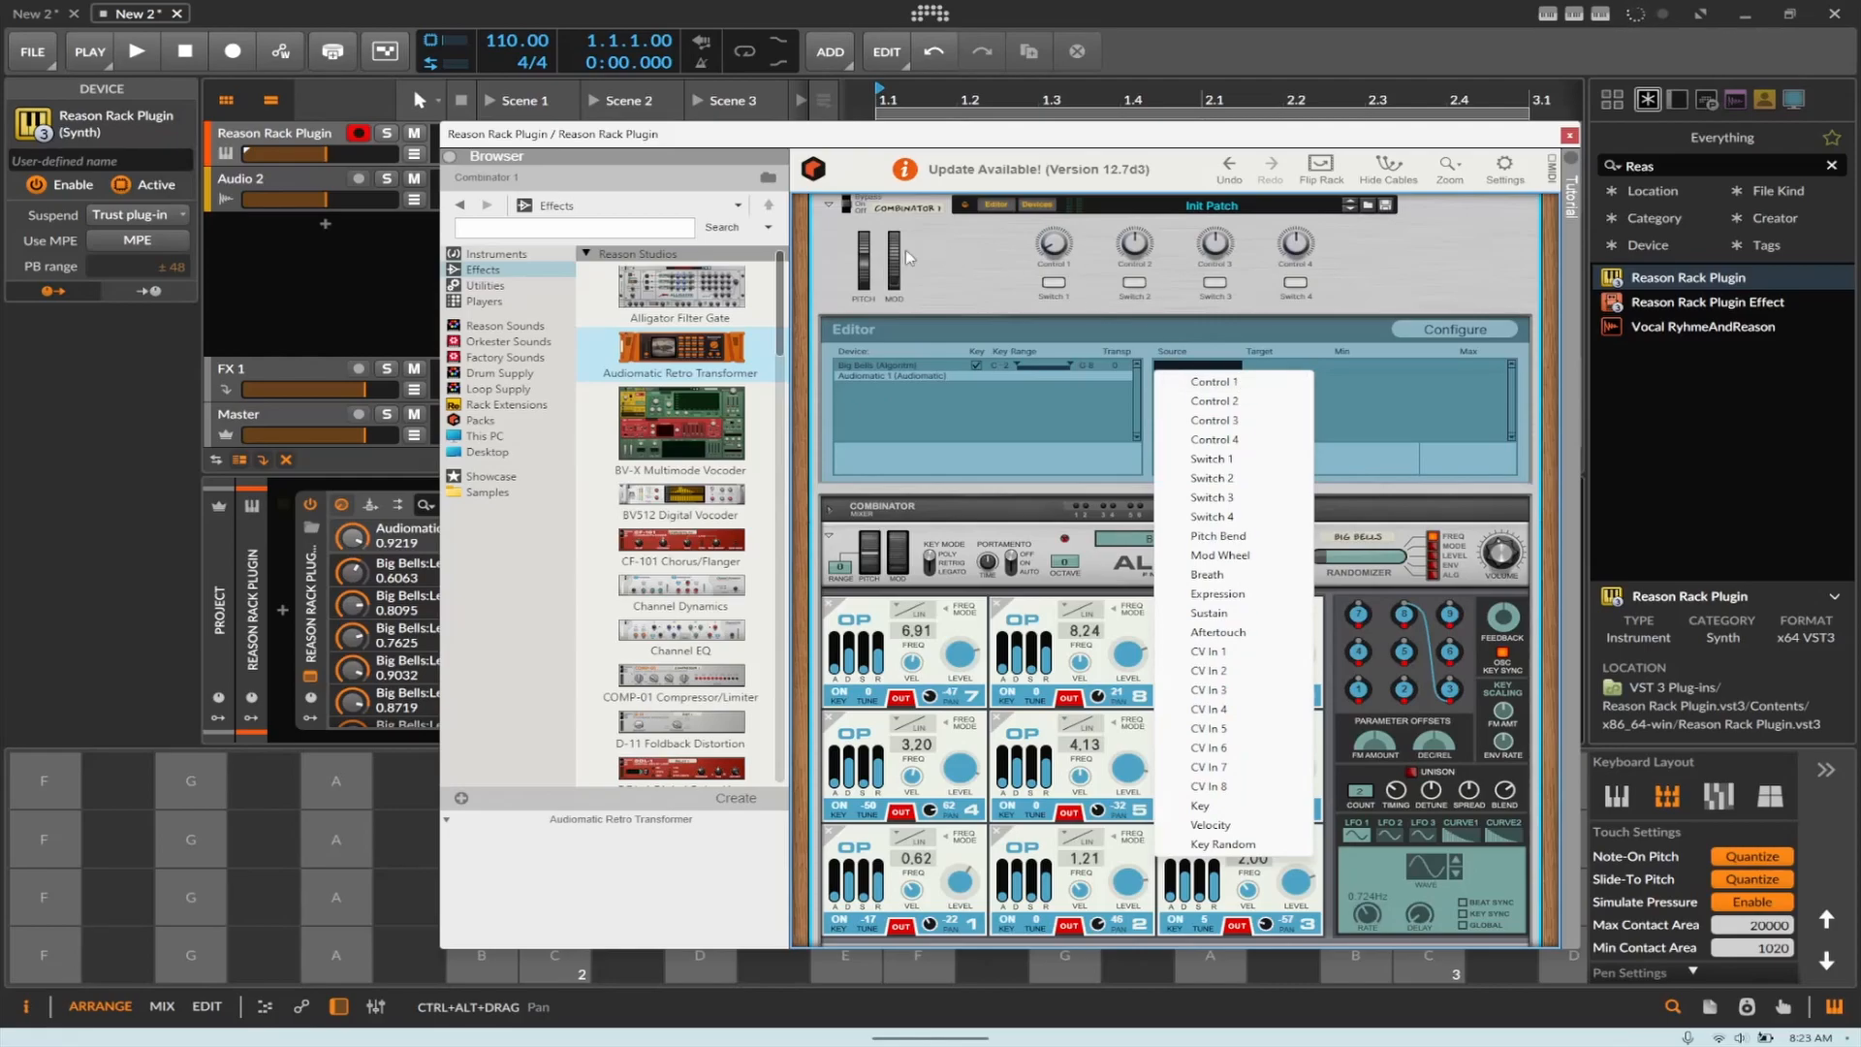
click(1274, 384)
drag(1053, 244, 1054, 211)
click(1322, 366)
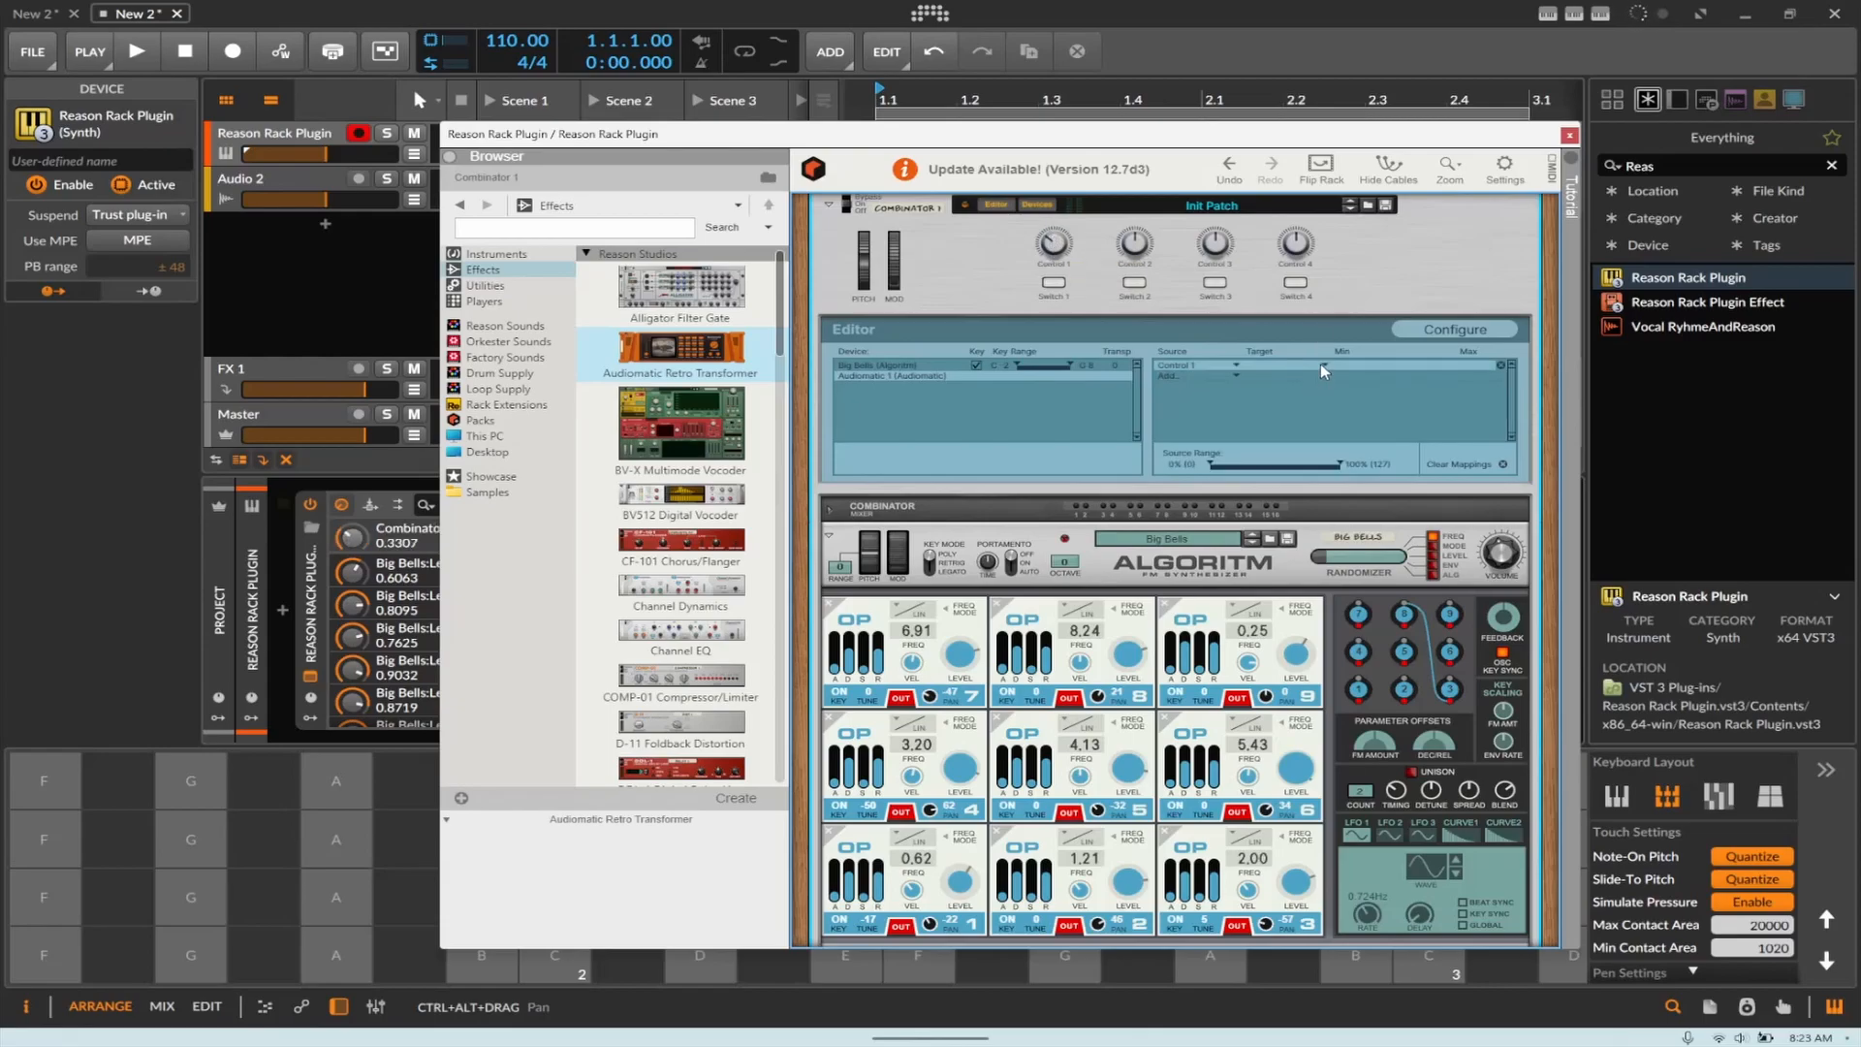
click(1417, 438)
click(1217, 383)
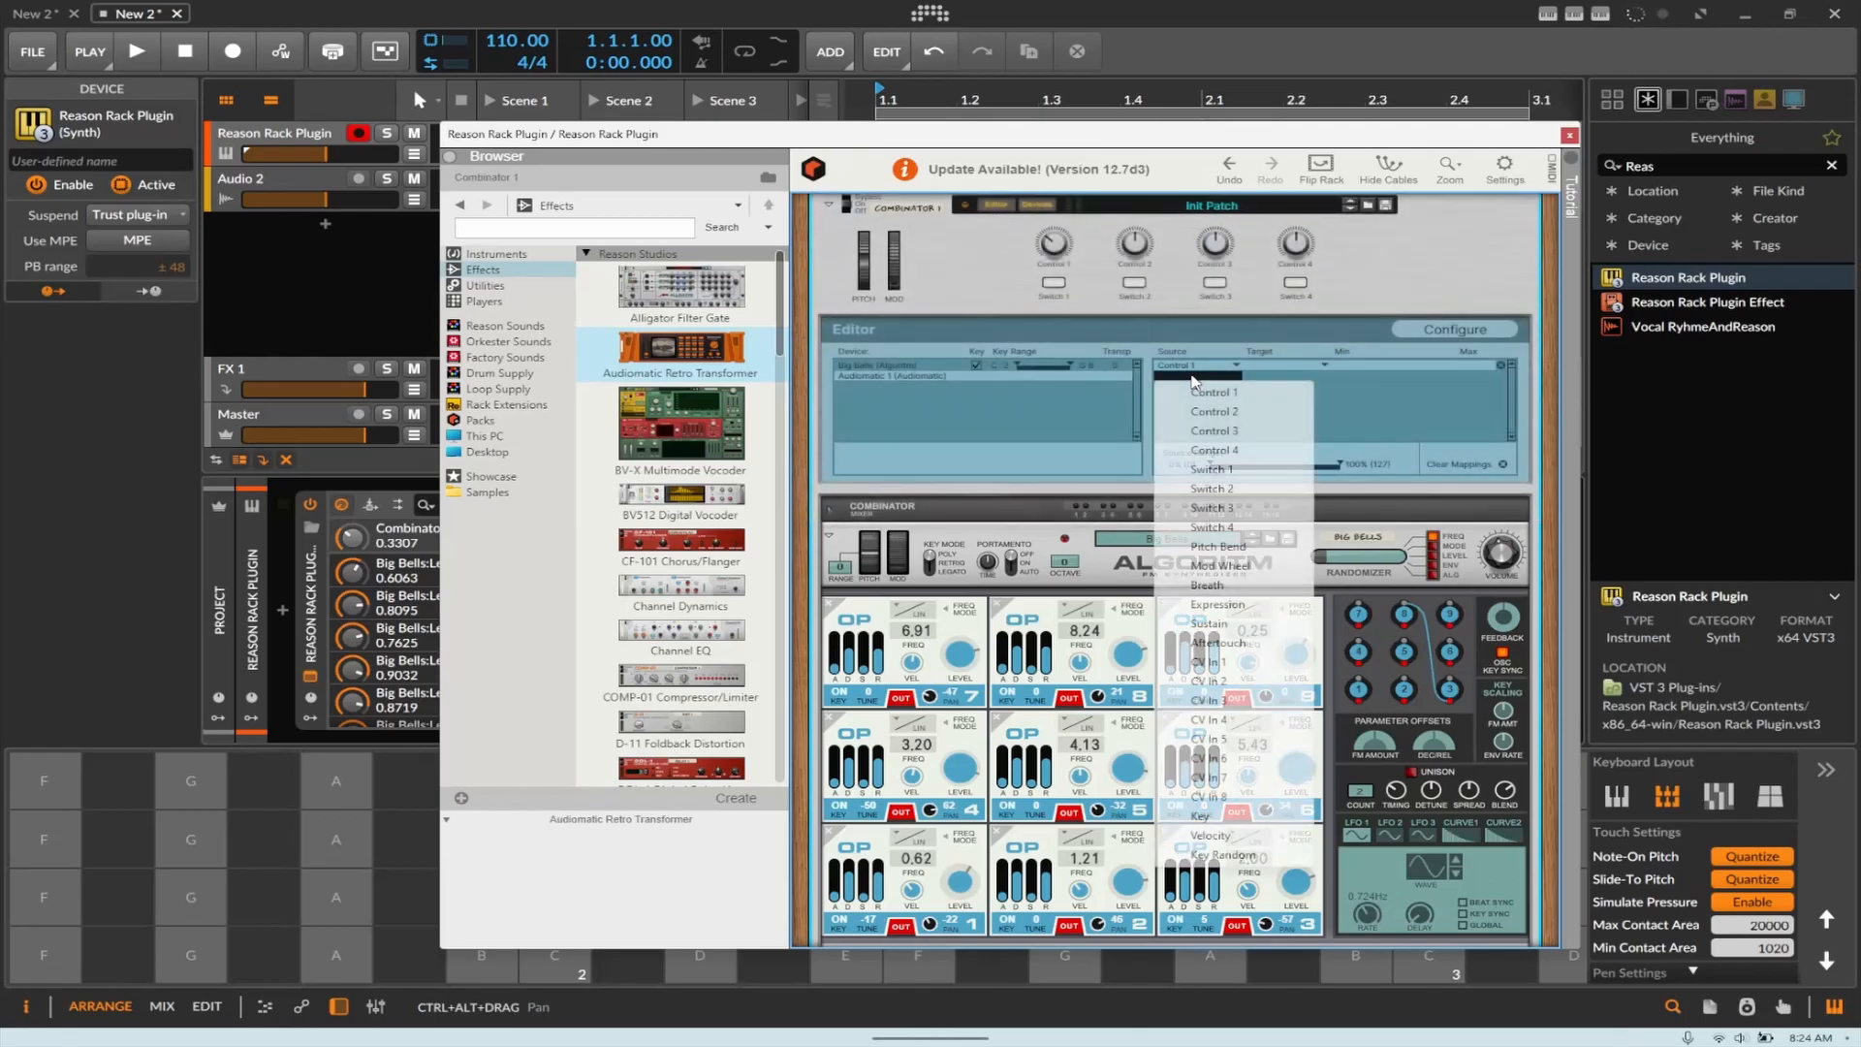
scroll(1236, 581, down, 1)
click(1376, 404)
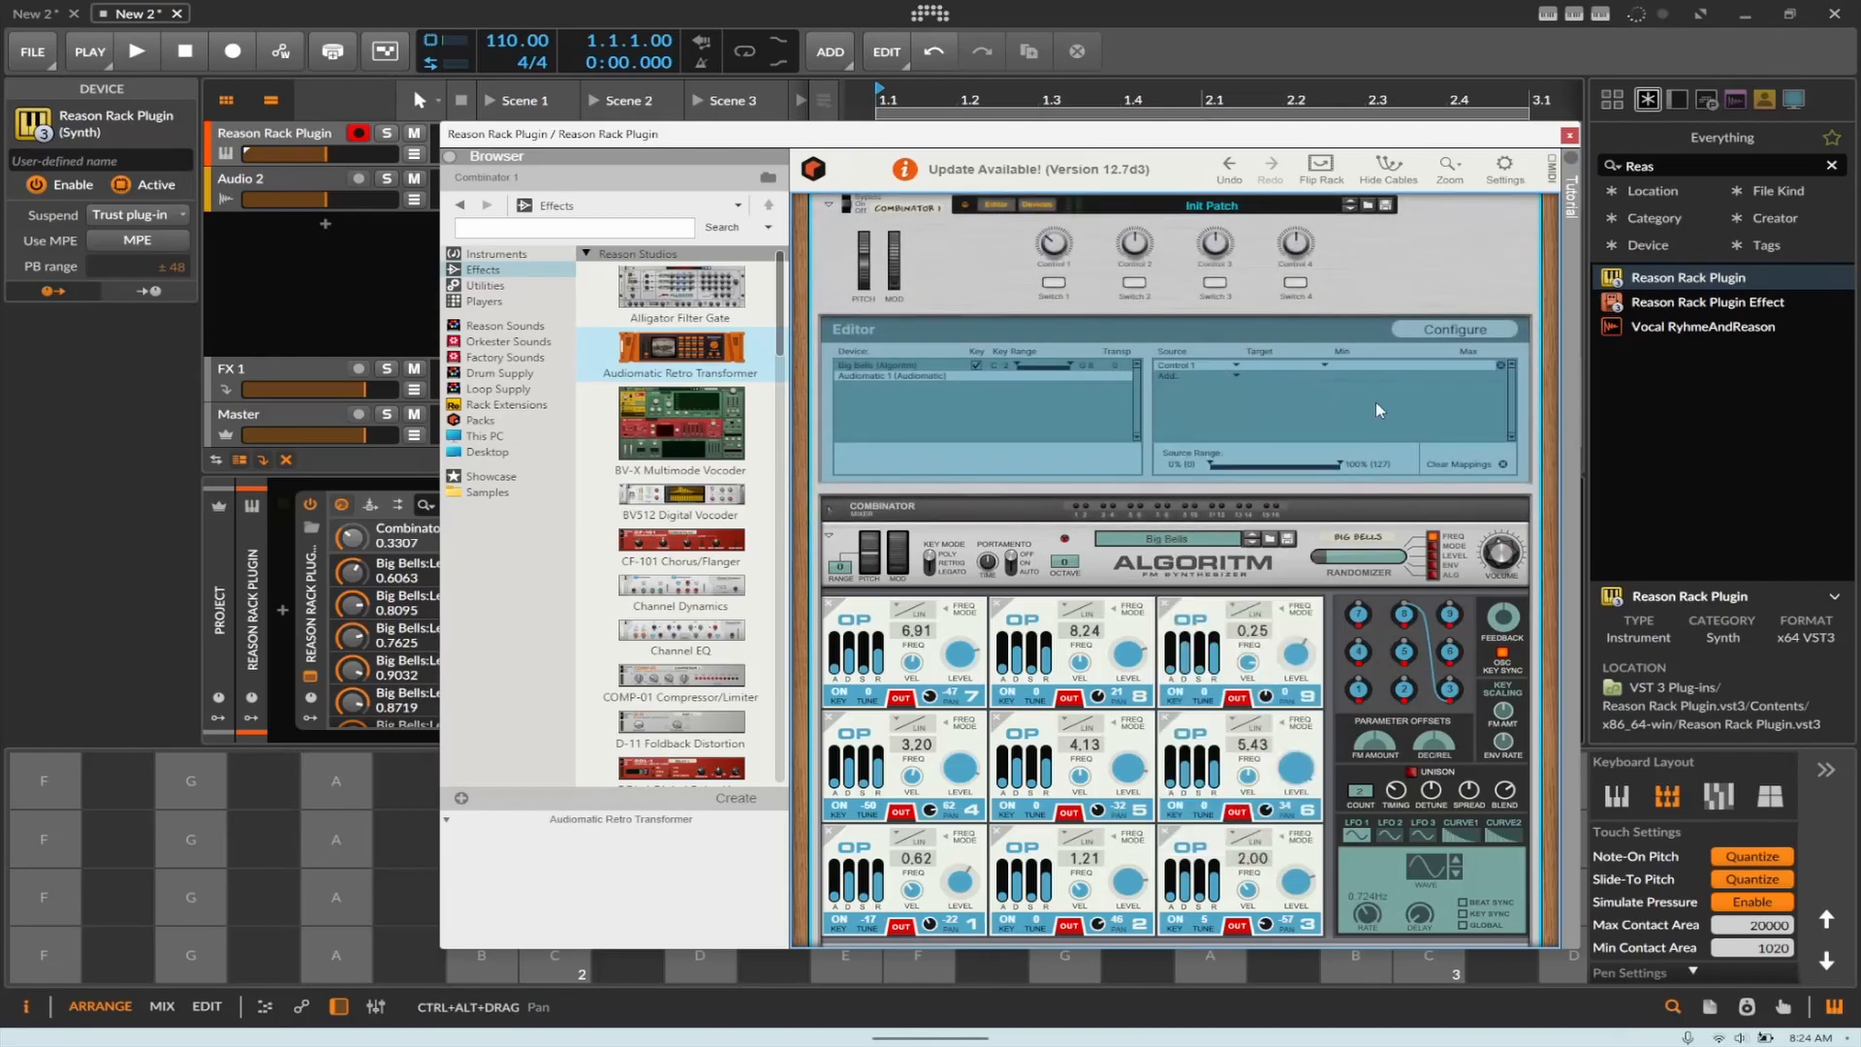
click(1320, 364)
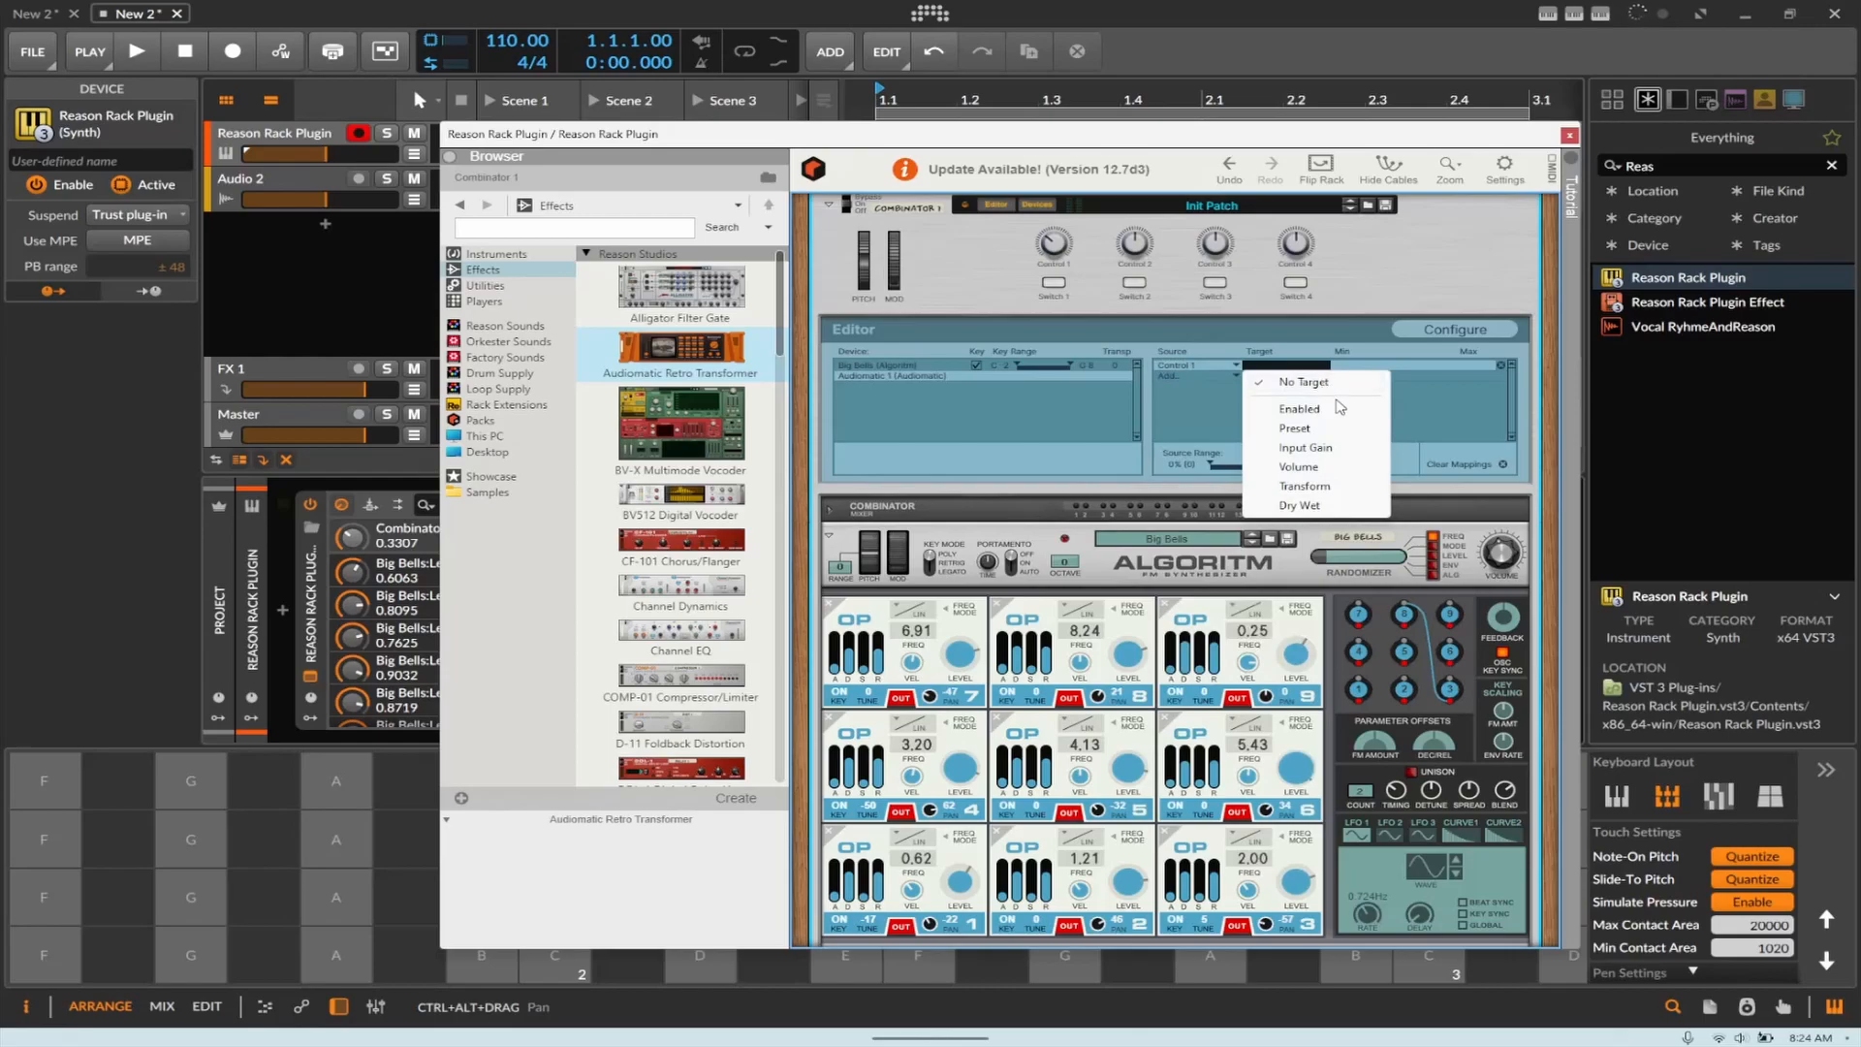
click(1335, 485)
Step: Test the Control 1 knob at its maximum and minimum while checking the Audiomatic's Transform knob
scroll(1399, 553, down, 5)
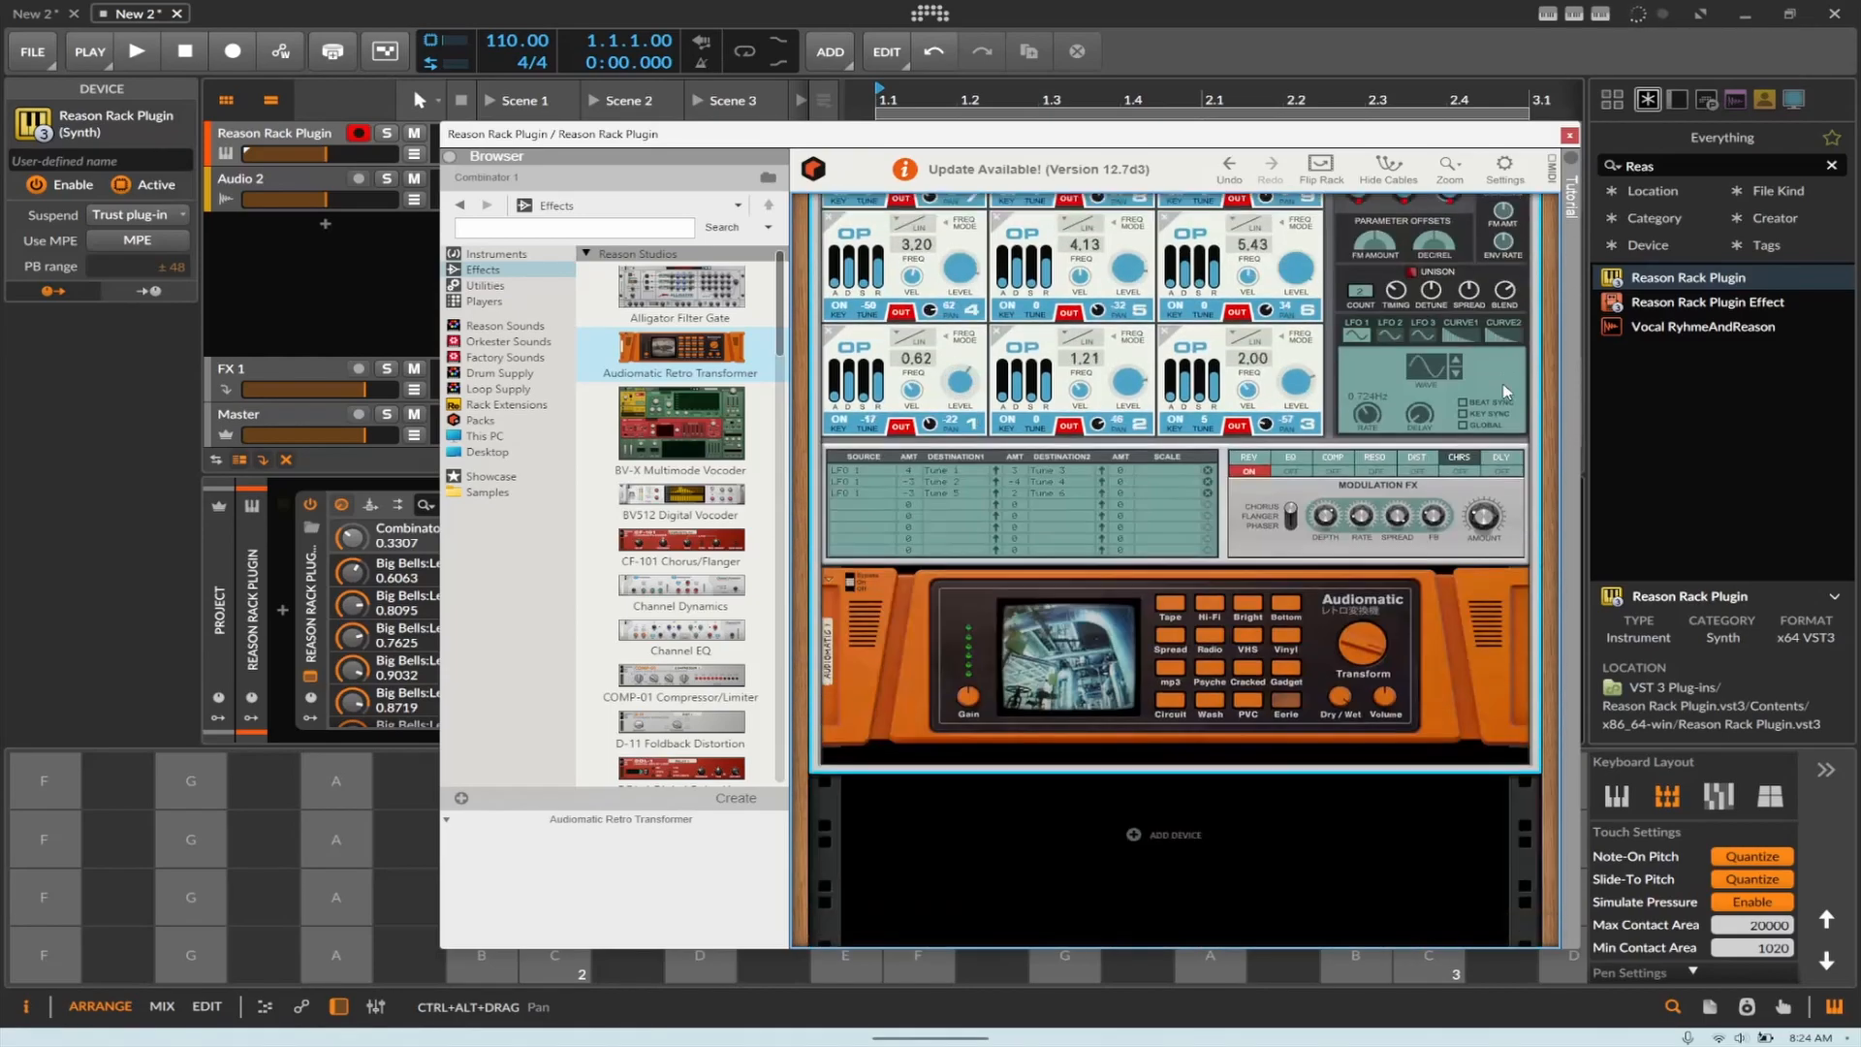
scroll(1081, 310, up, 5)
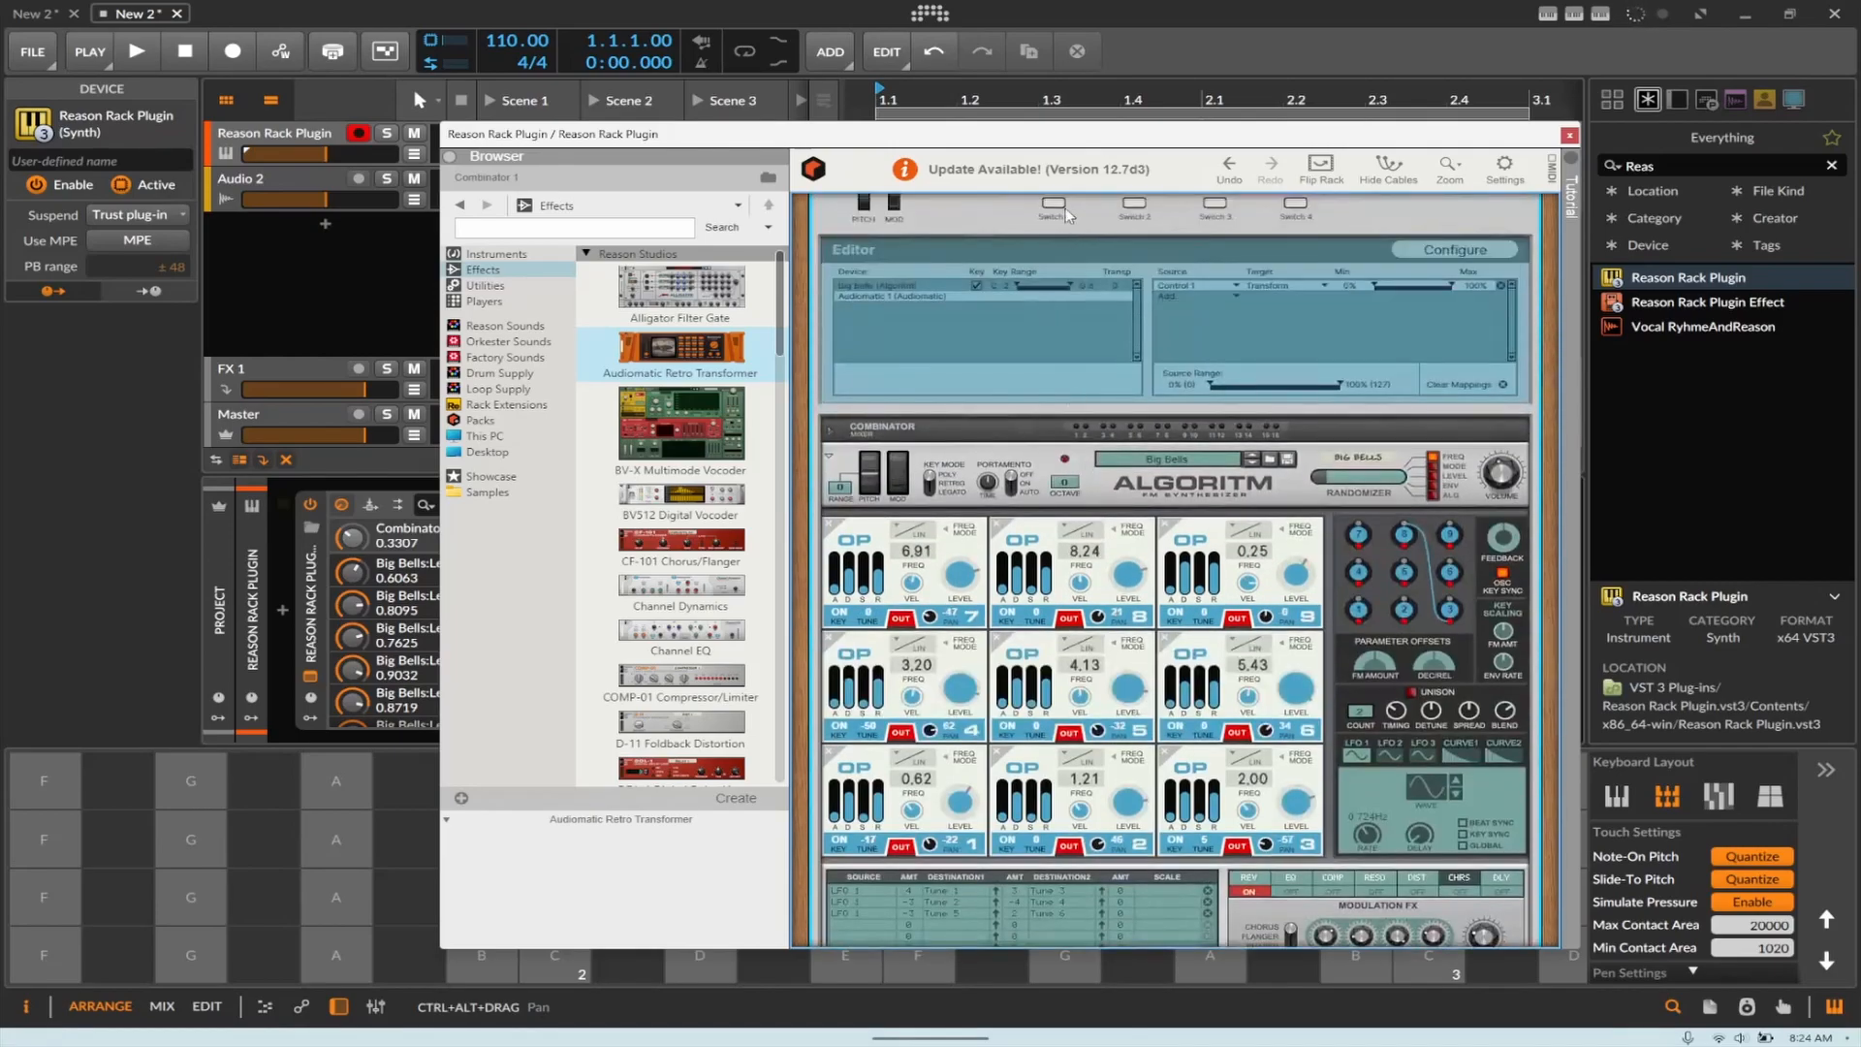
drag(1050, 275, 1050, 208)
scroll(1128, 556, down, 5)
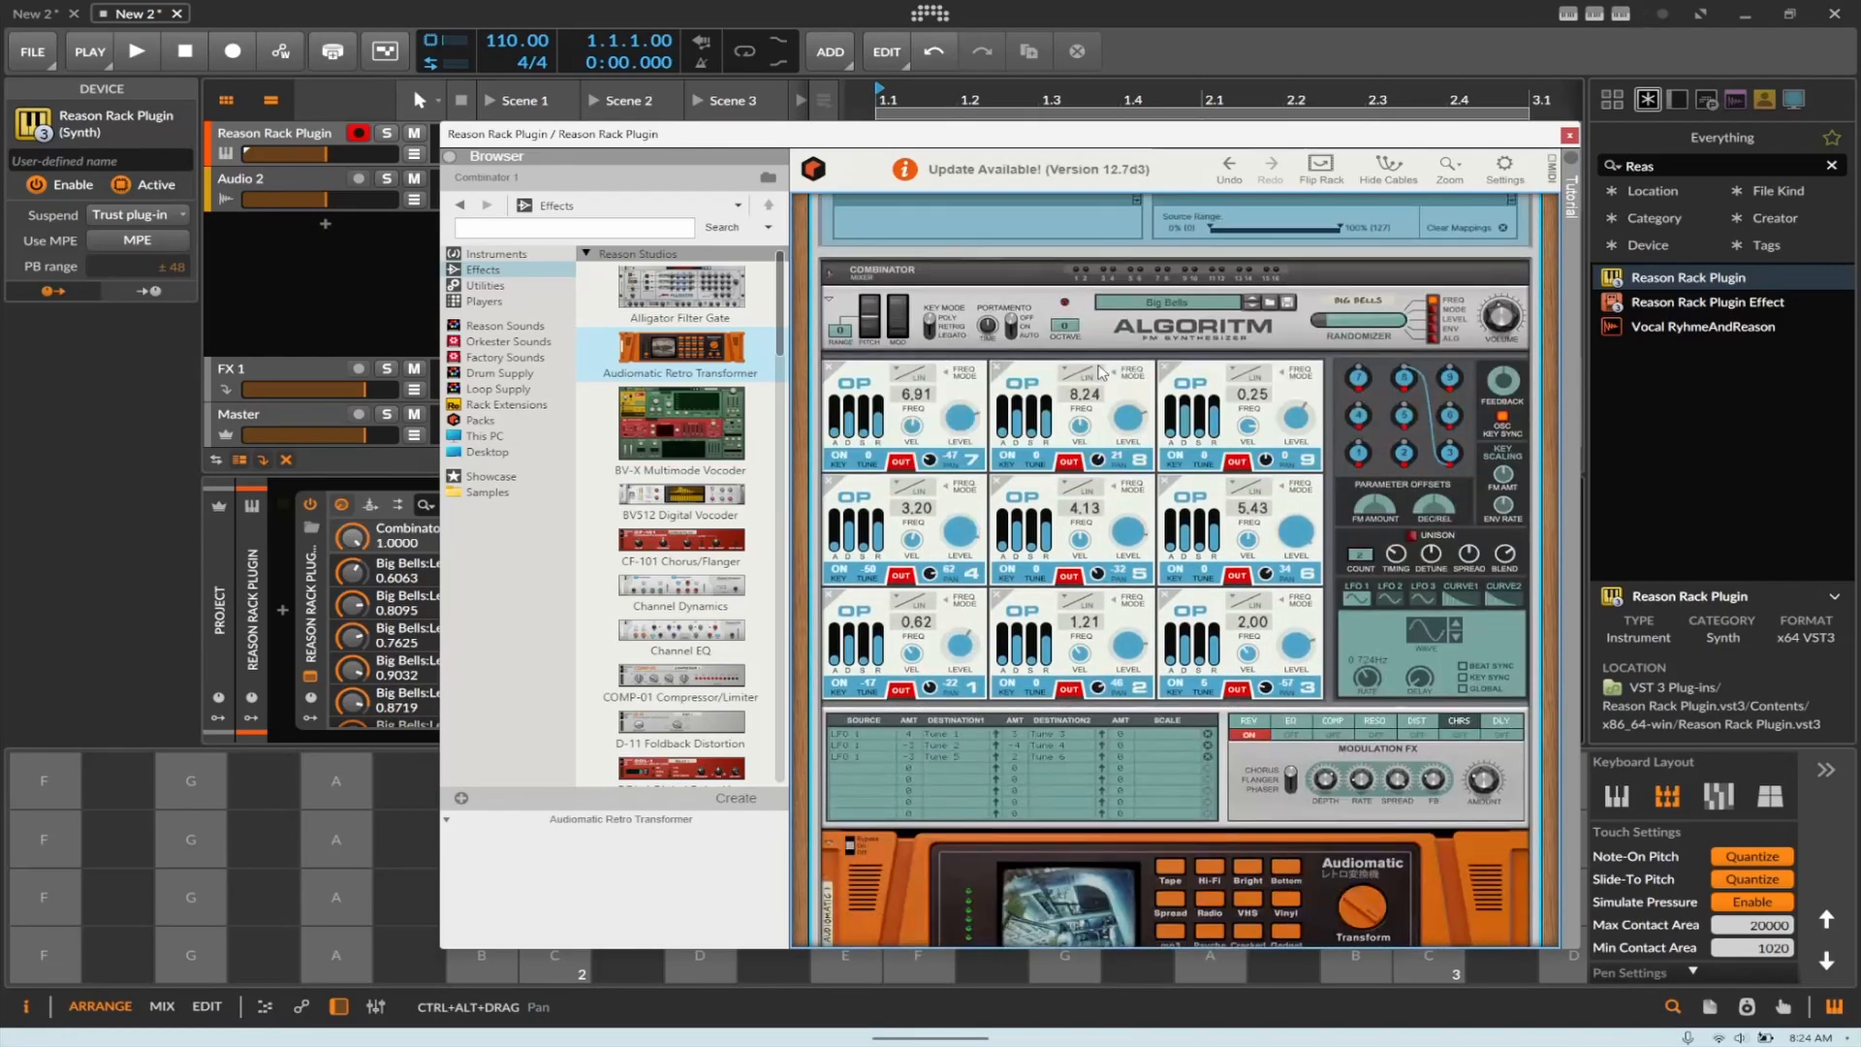
scroll(1103, 356, up, 5)
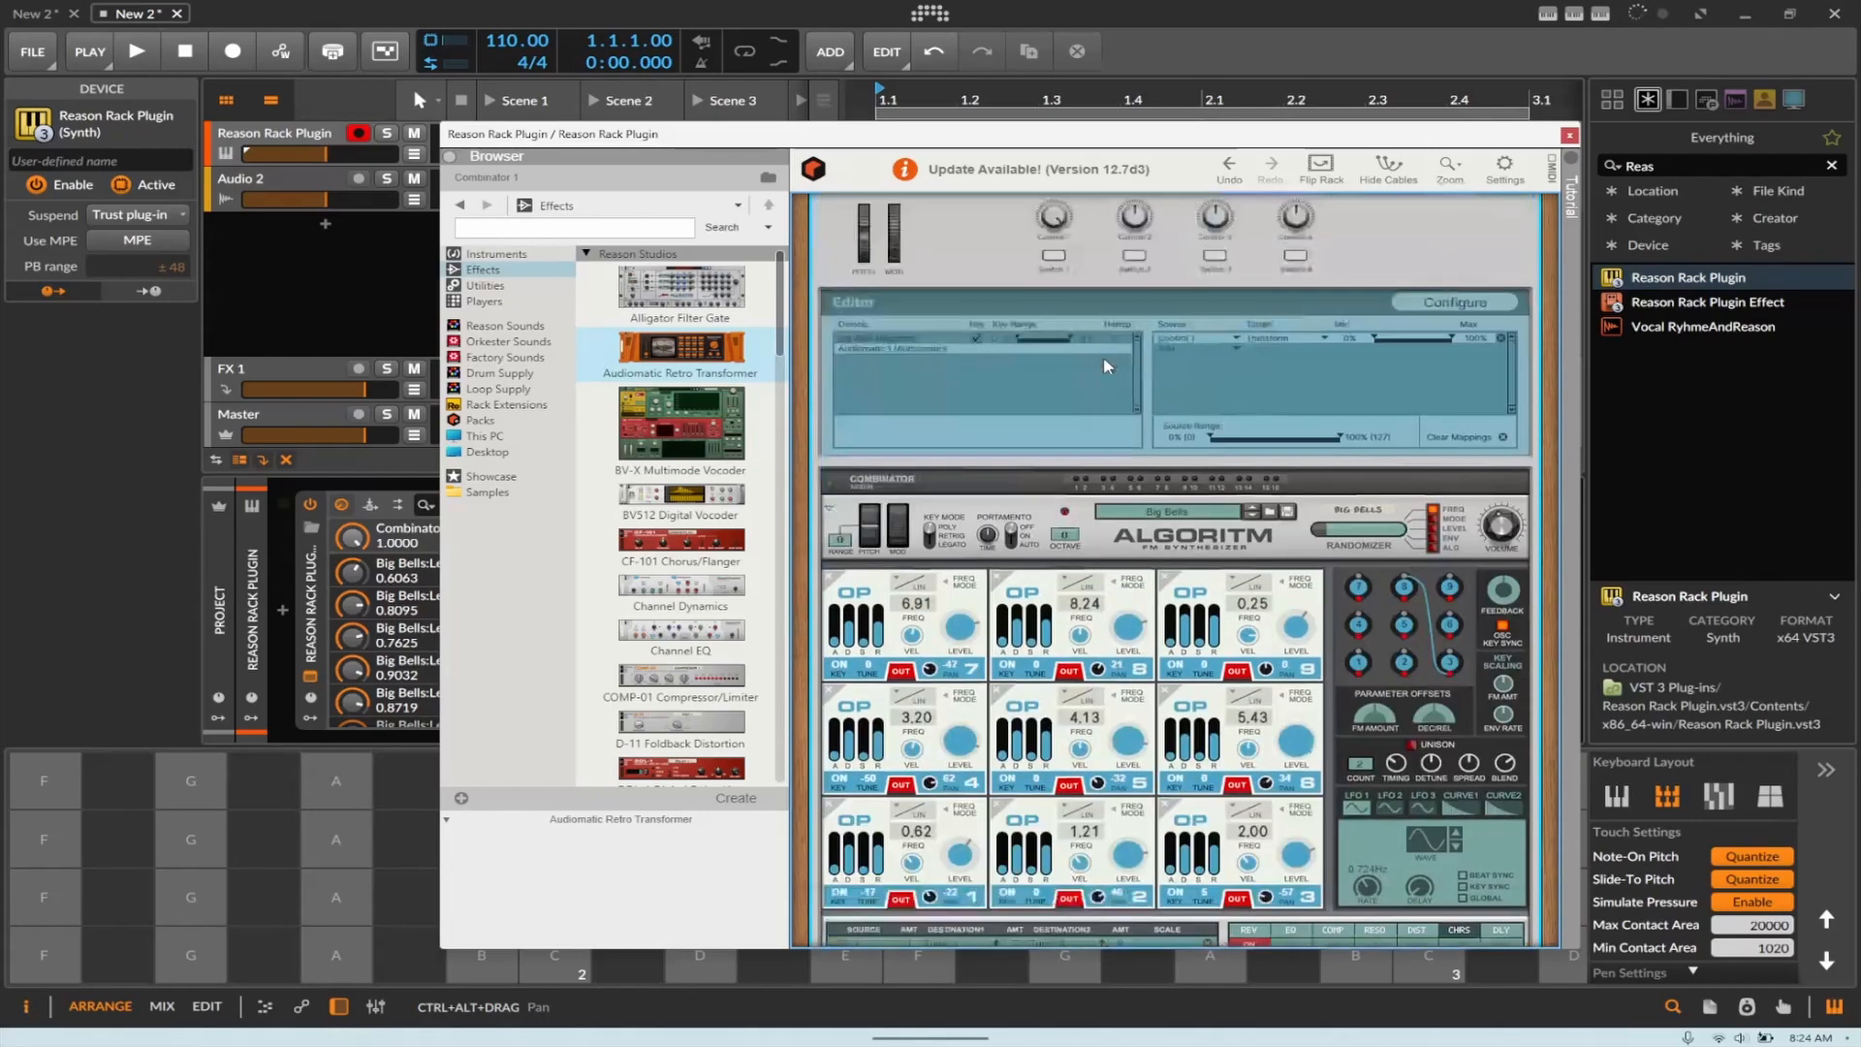
scroll(1061, 359, down, 5)
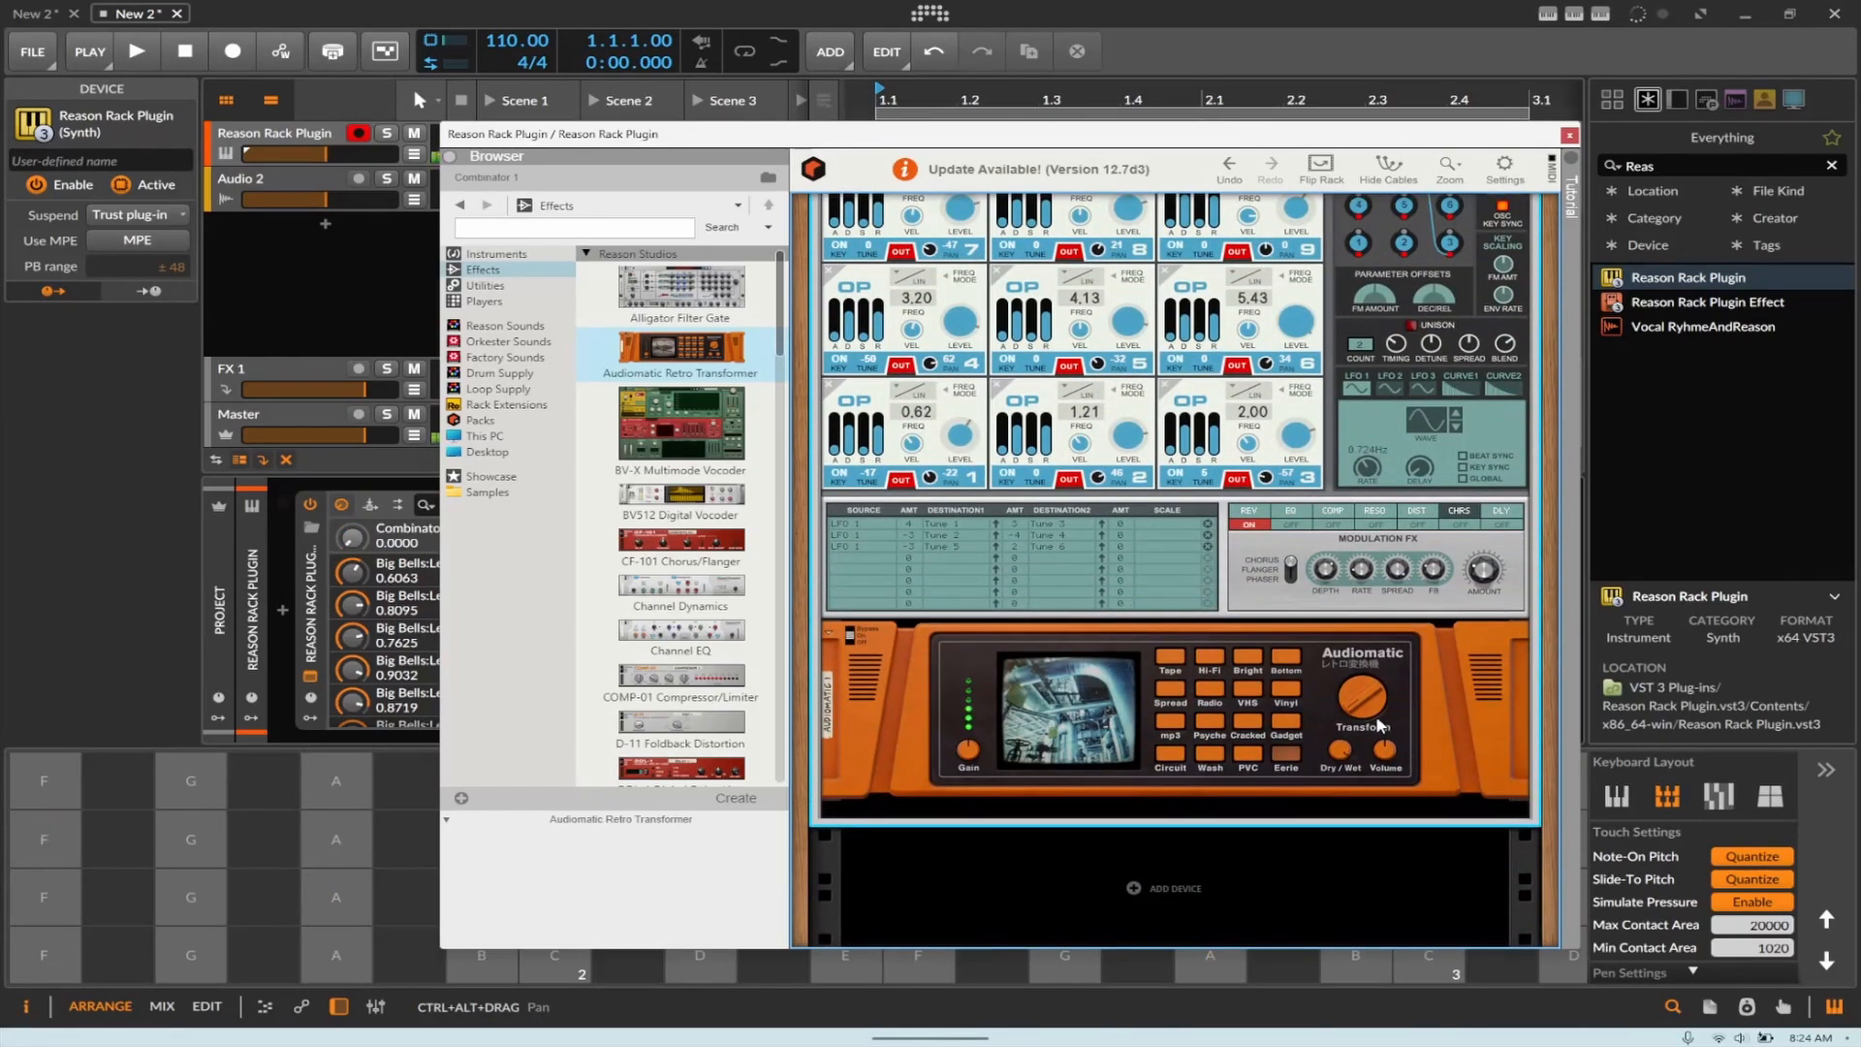
Step: Lower the Audiomatic's dry/wet to about 36% and route the Combinator's Control 2 to its Dry Wet parameter
click(1358, 766)
drag(1342, 751, 1340, 779)
scroll(1298, 668, up, 5)
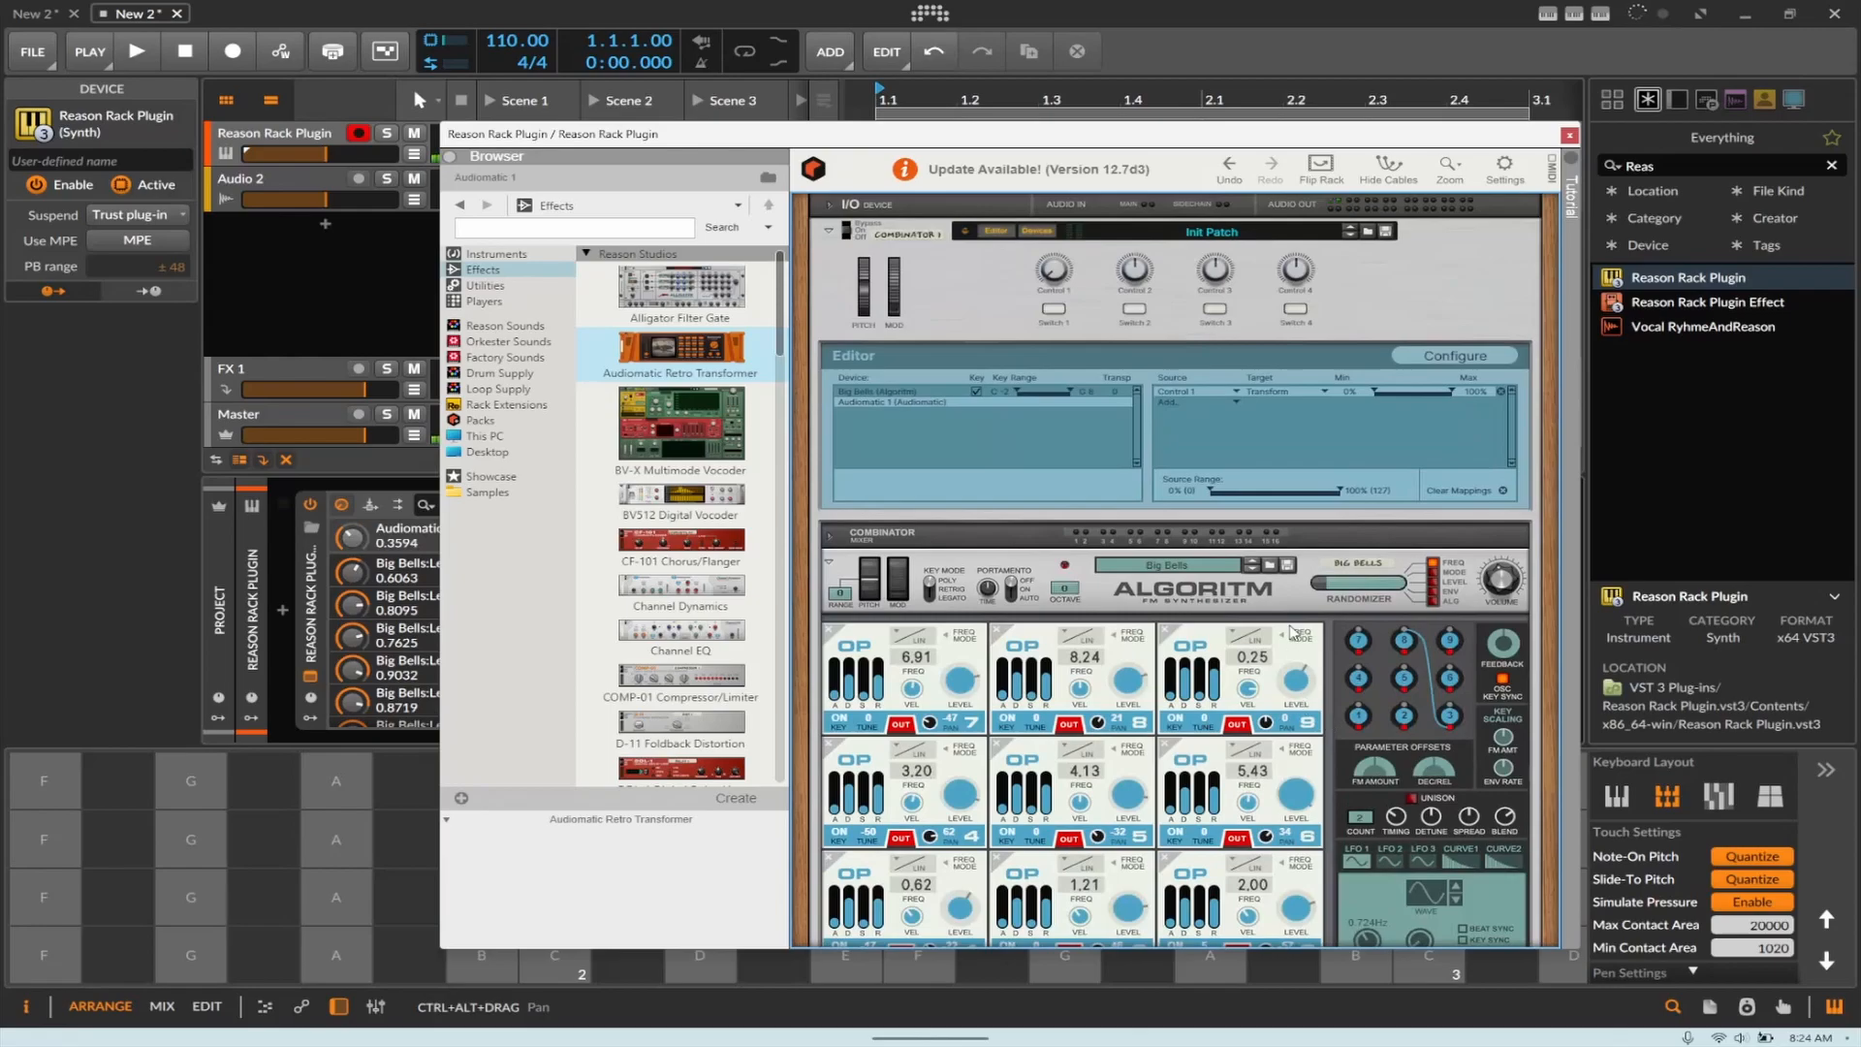
click(1196, 399)
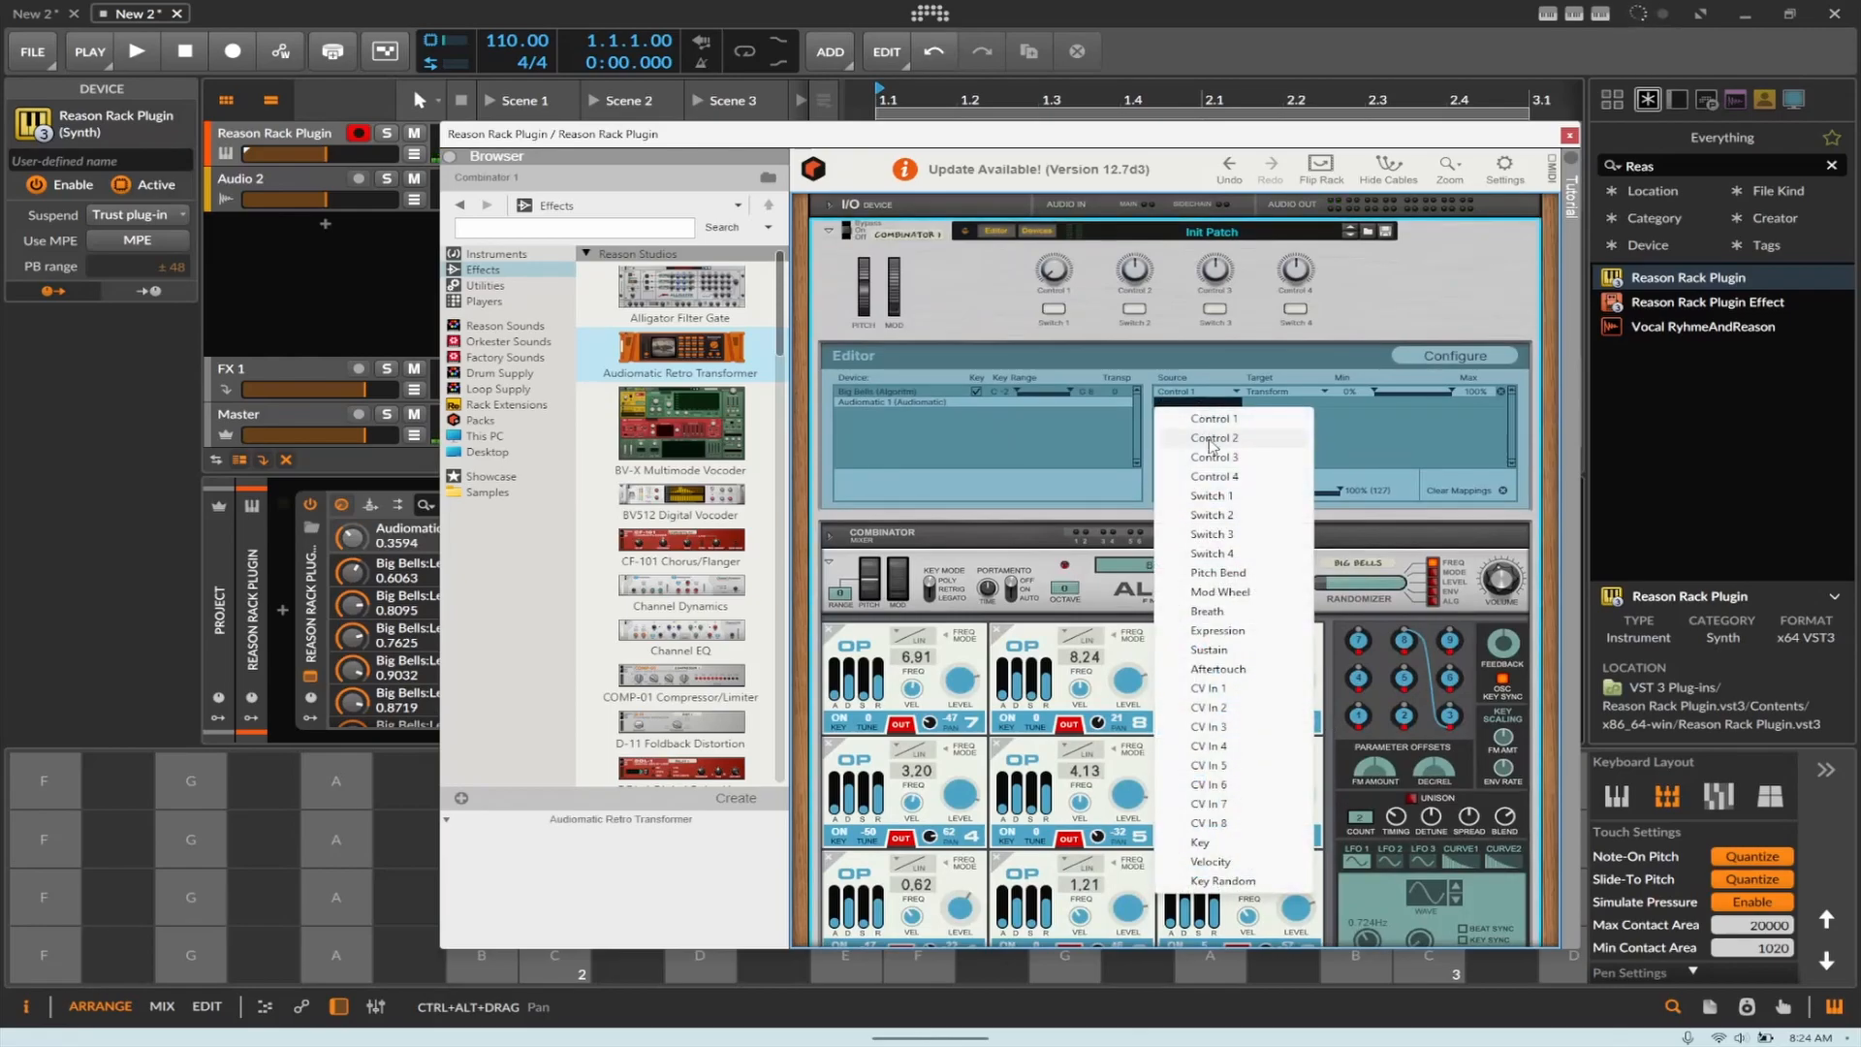
click(1250, 436)
click(1323, 399)
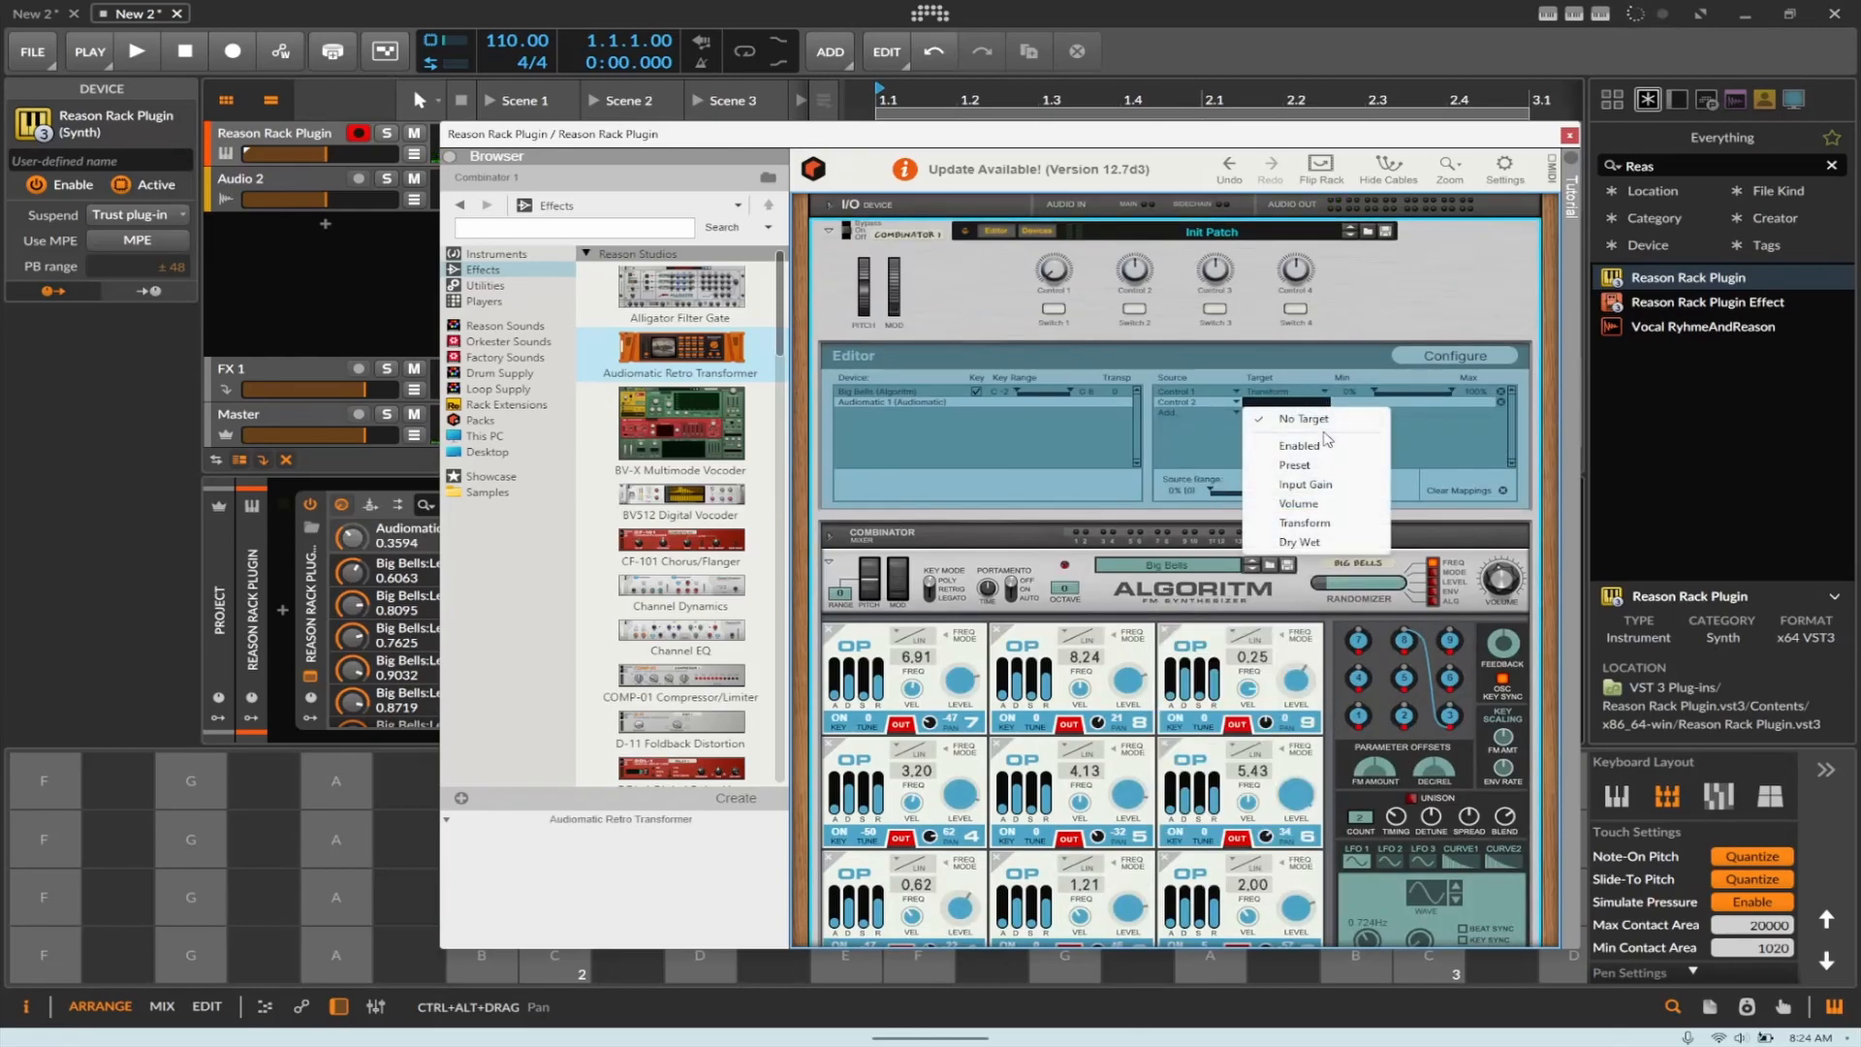
click(1313, 542)
Step: Hide the Combinator's devices and adjust its macro knobs, turning Control 2 up and setting Control 1 to about 0.38
click(1032, 232)
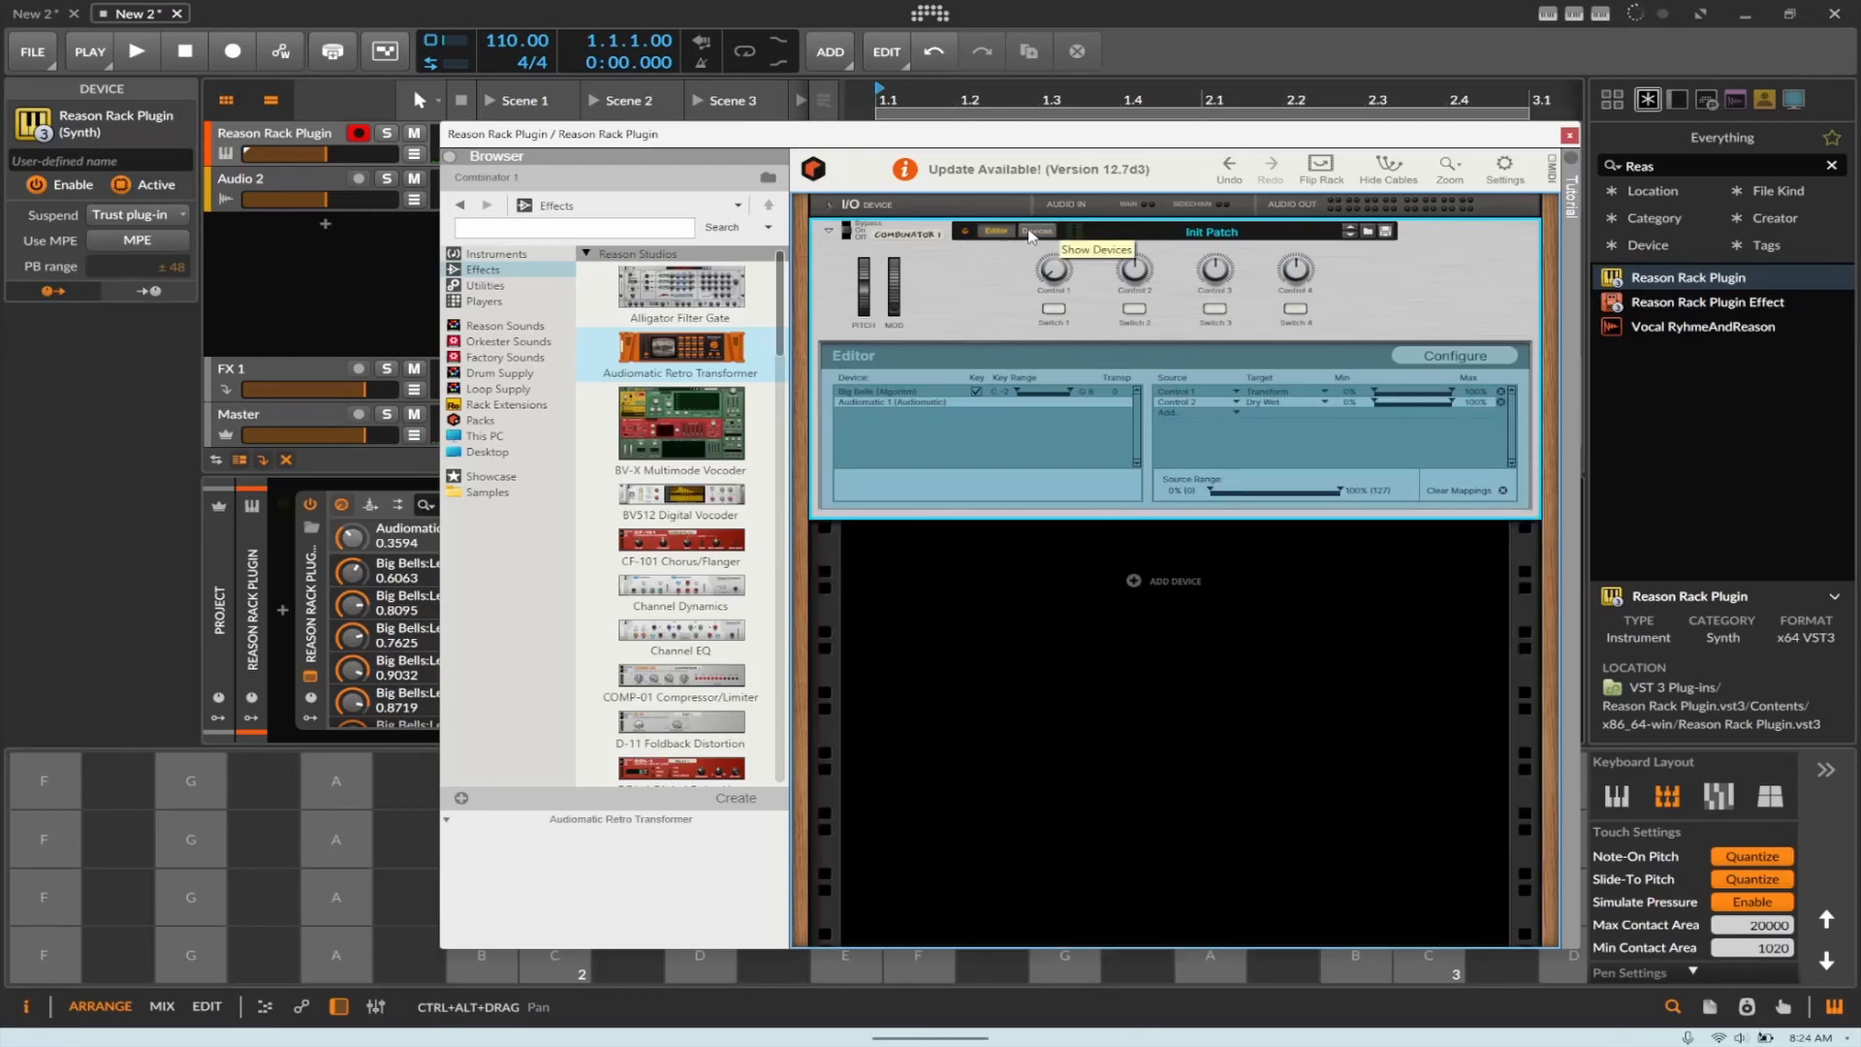
drag(1137, 284, 1055, 249)
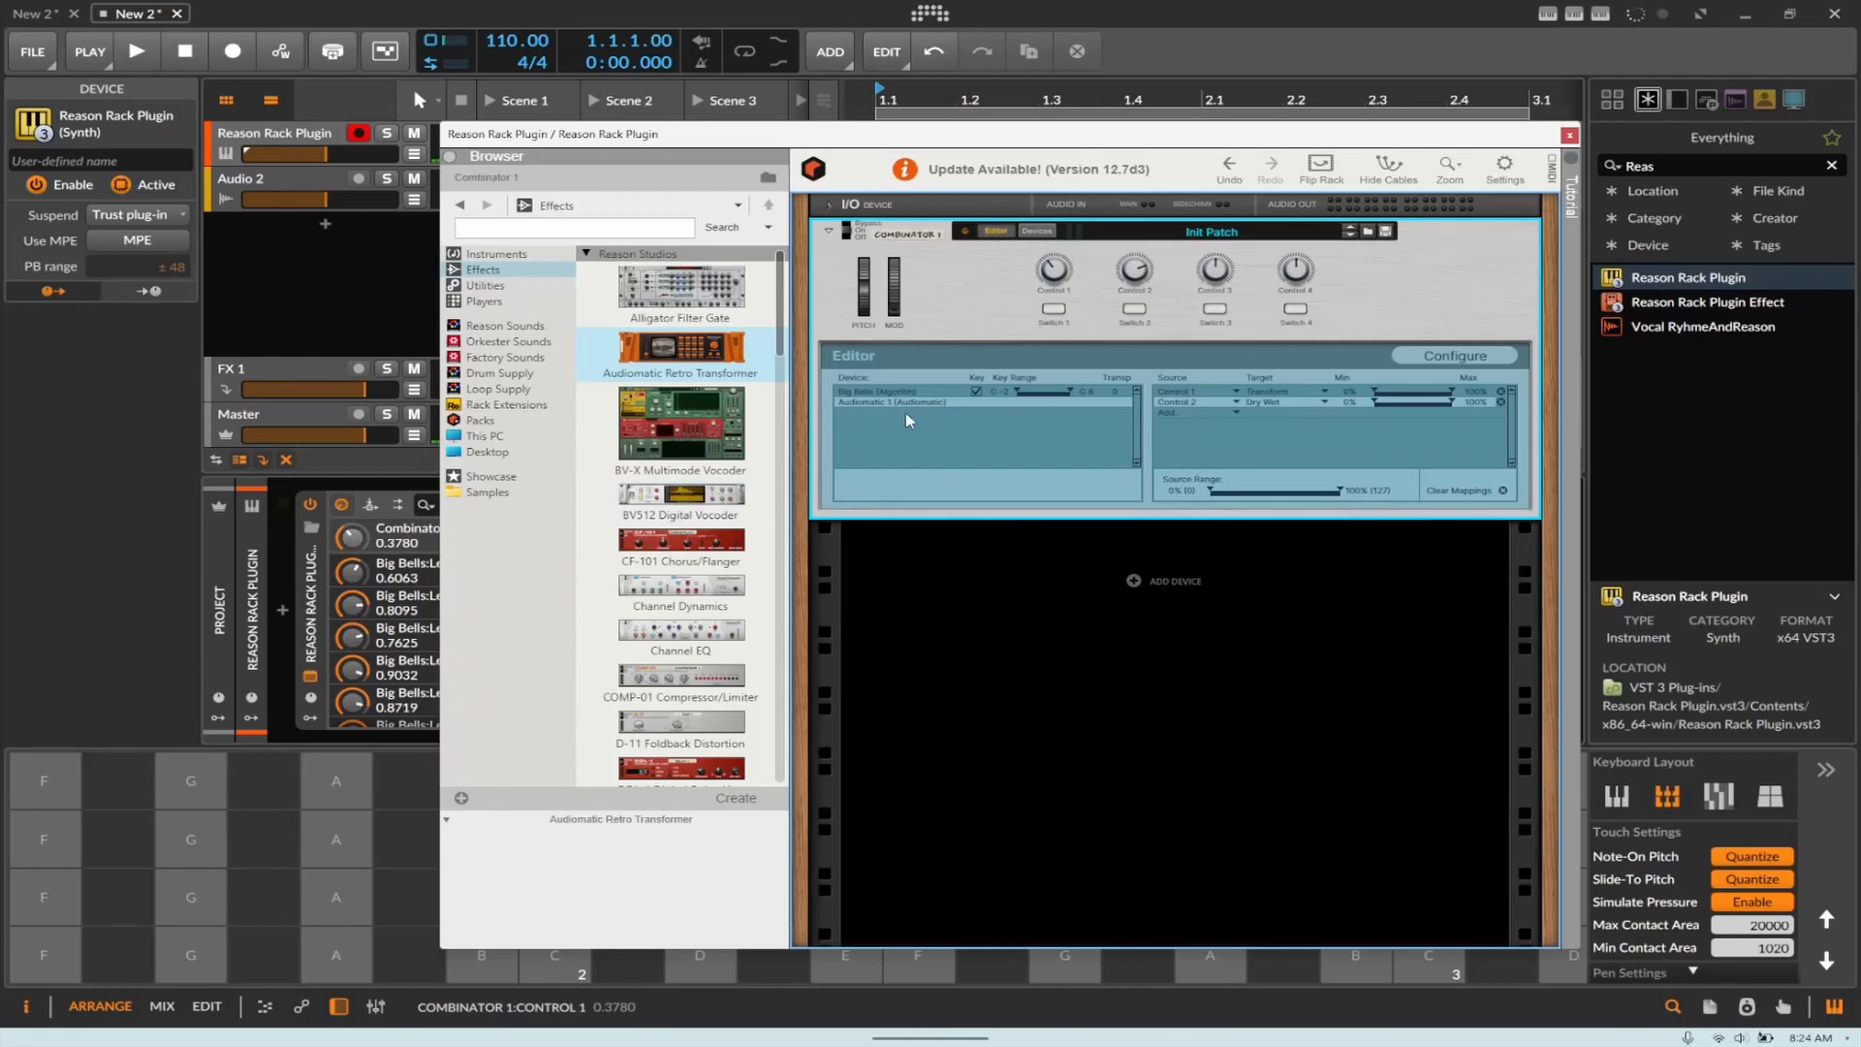
Step: Select the Algoritm in the Editor, show the devices again, and adjust its Feedback to about 0.39 and volume to about 0.43
click(882, 398)
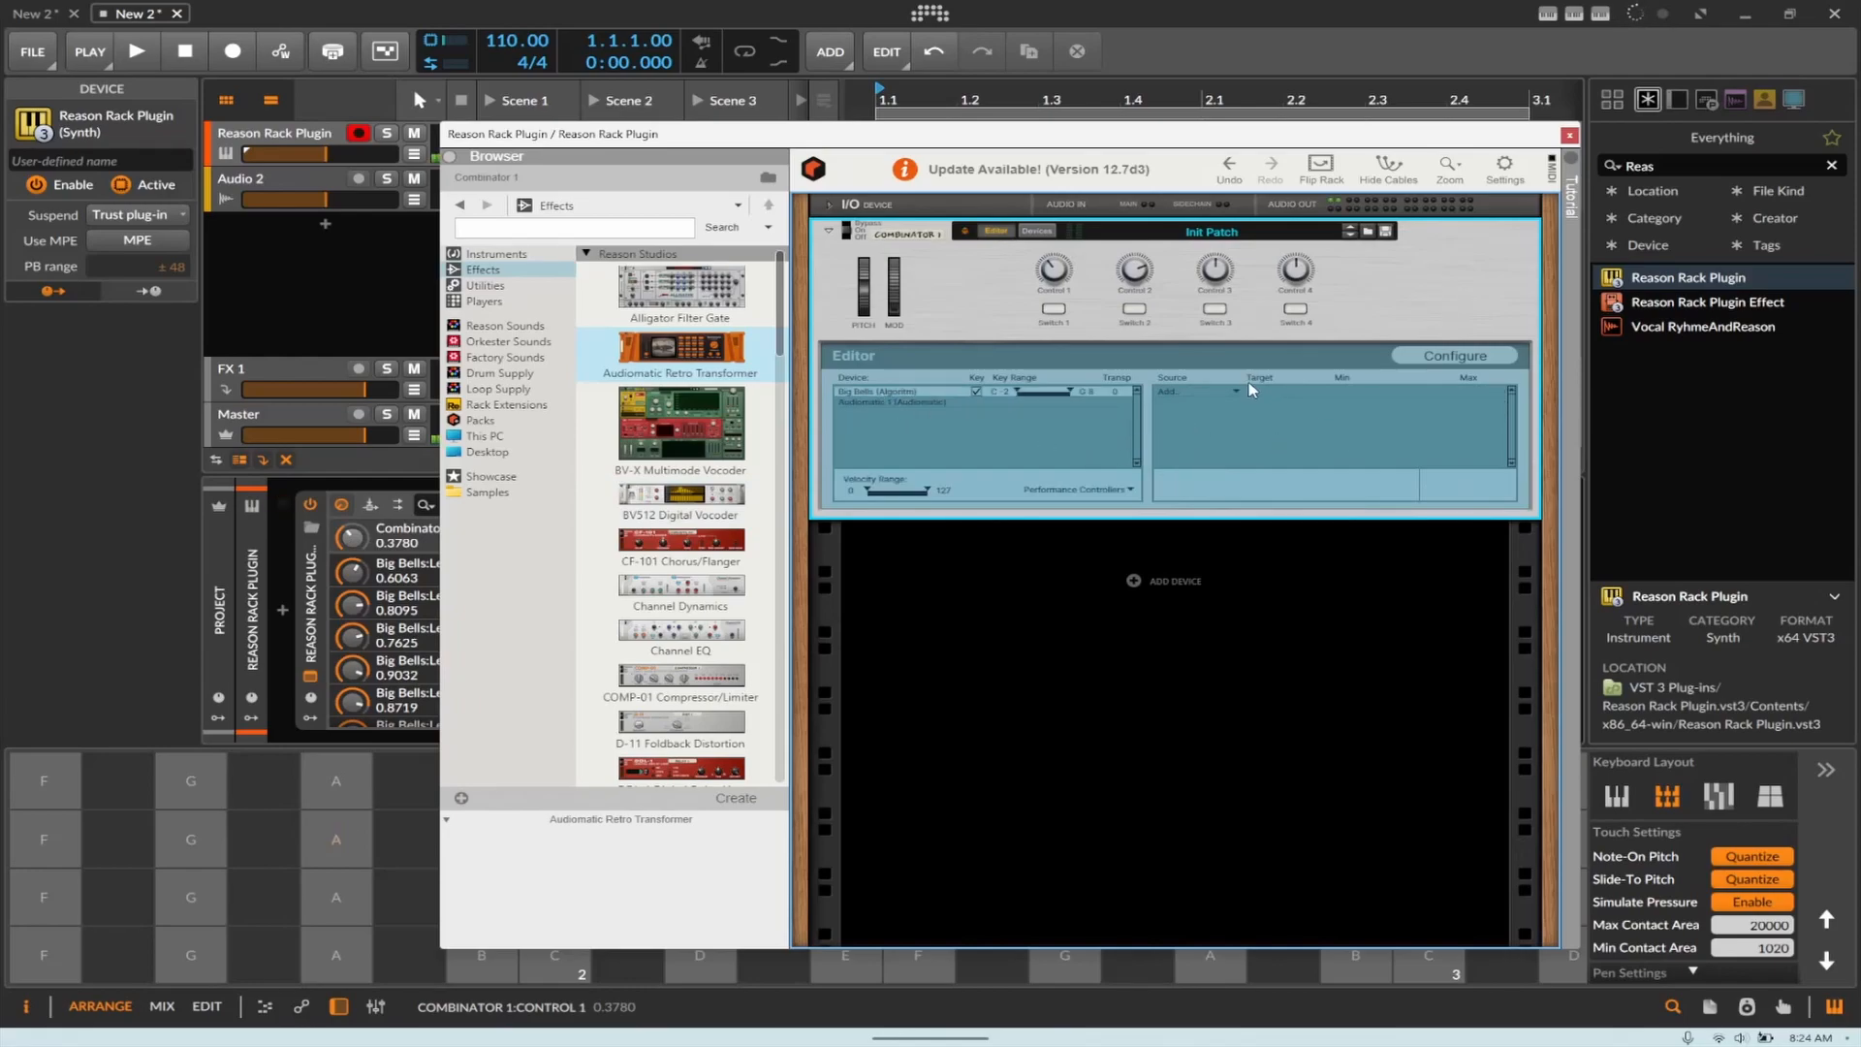
click(1038, 233)
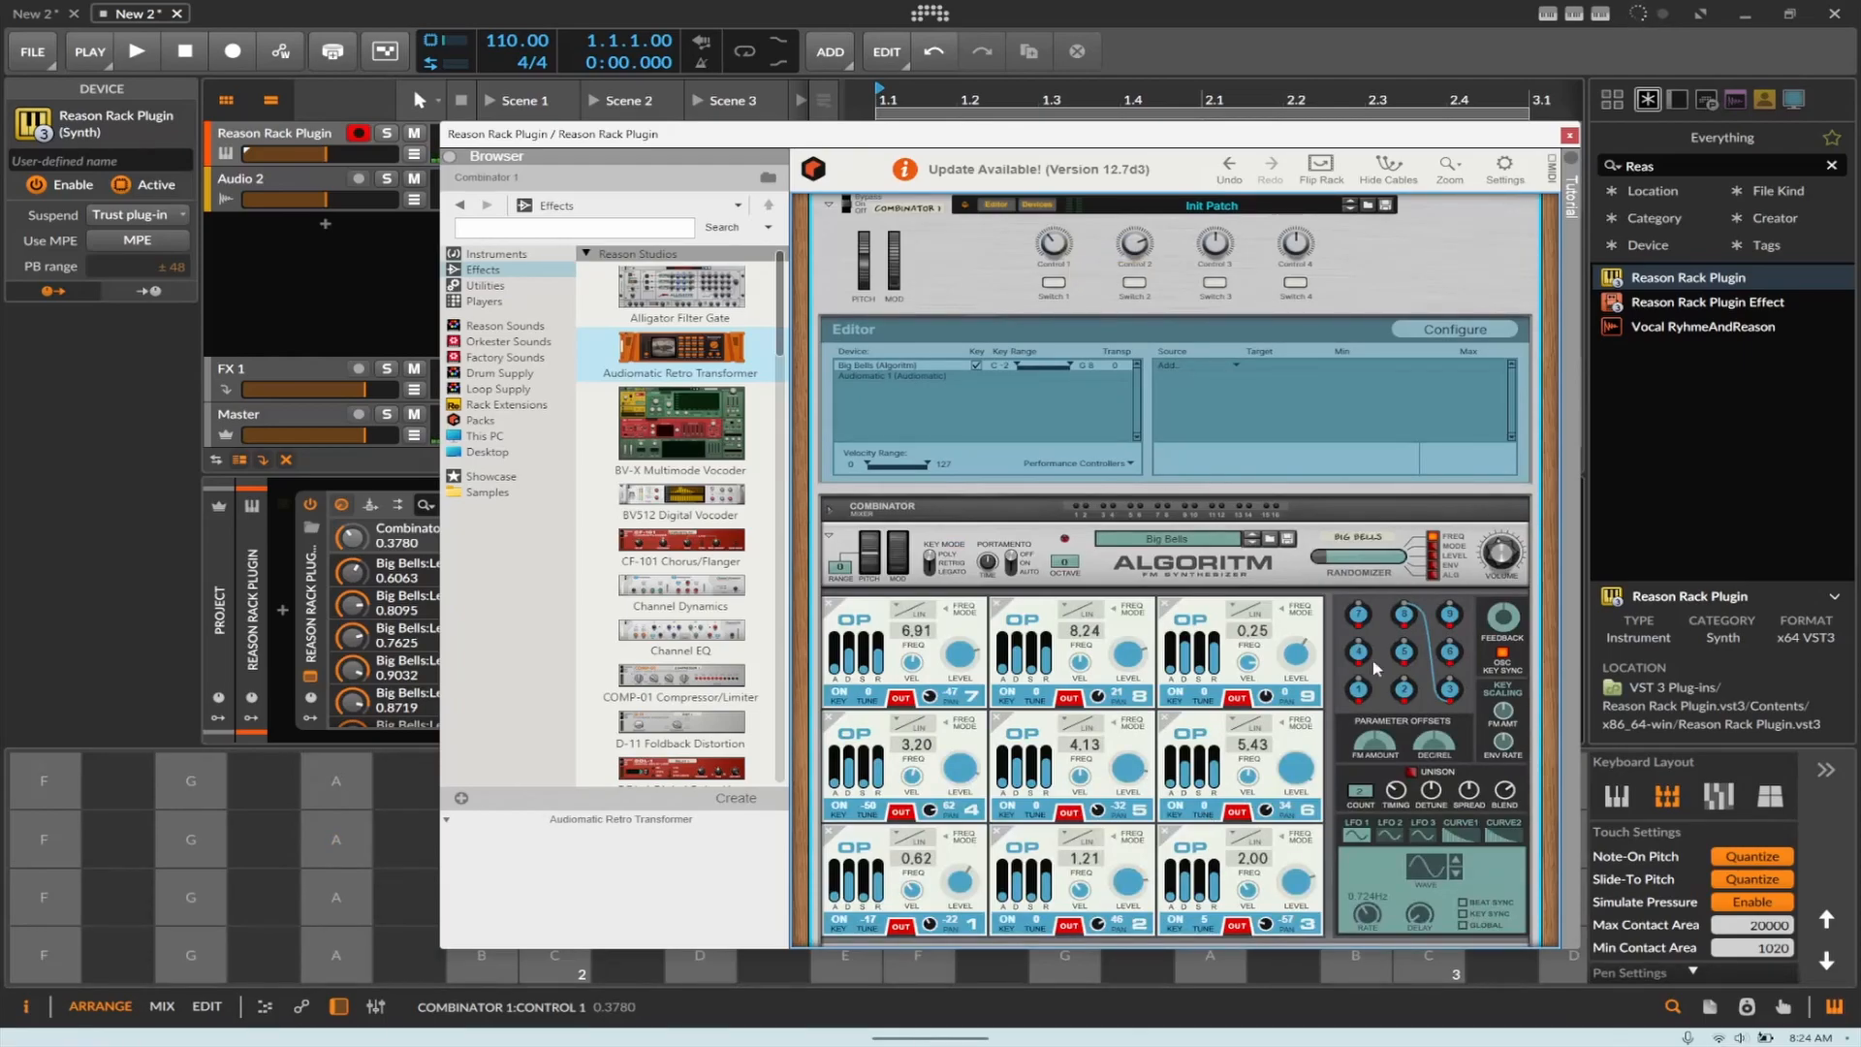
click(1503, 617)
drag(1507, 609, 1514, 626)
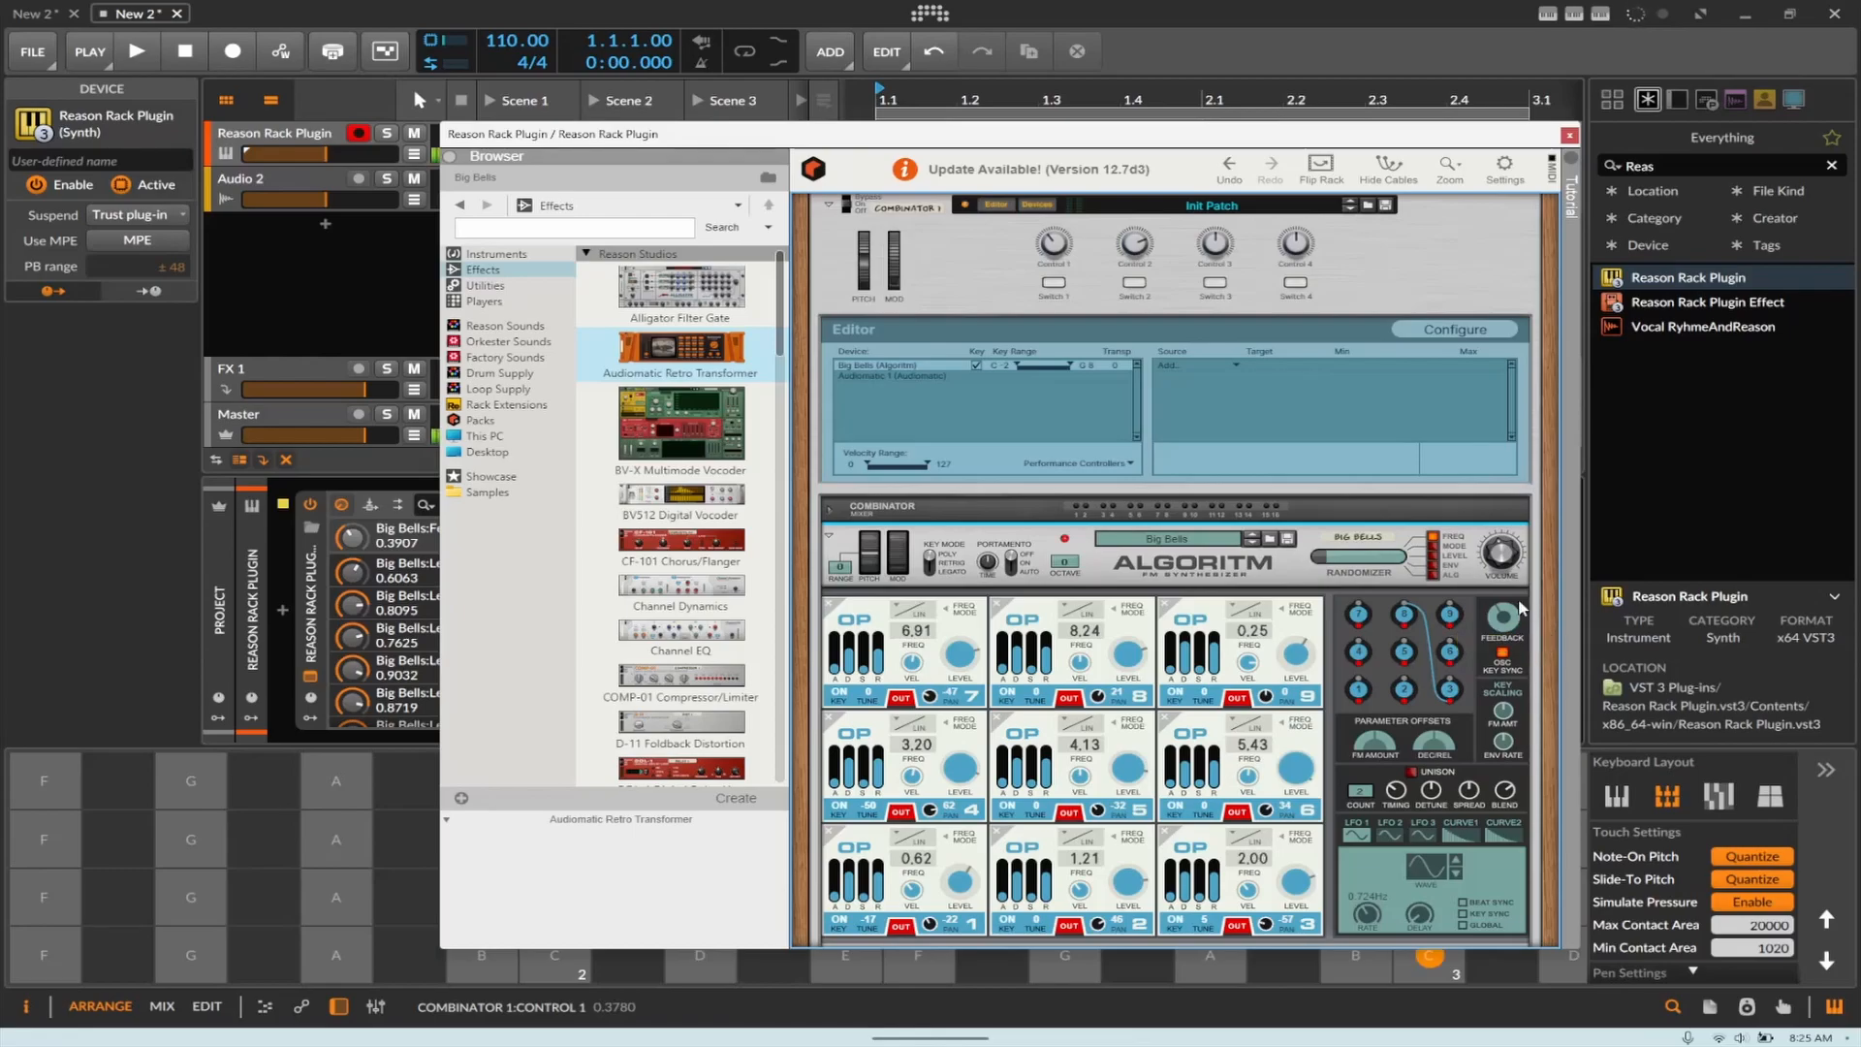
click(1505, 552)
drag(1507, 548, 1495, 583)
Step: Route the Combinator's Control 2 to the Algoritm's global Master parameter
click(1168, 365)
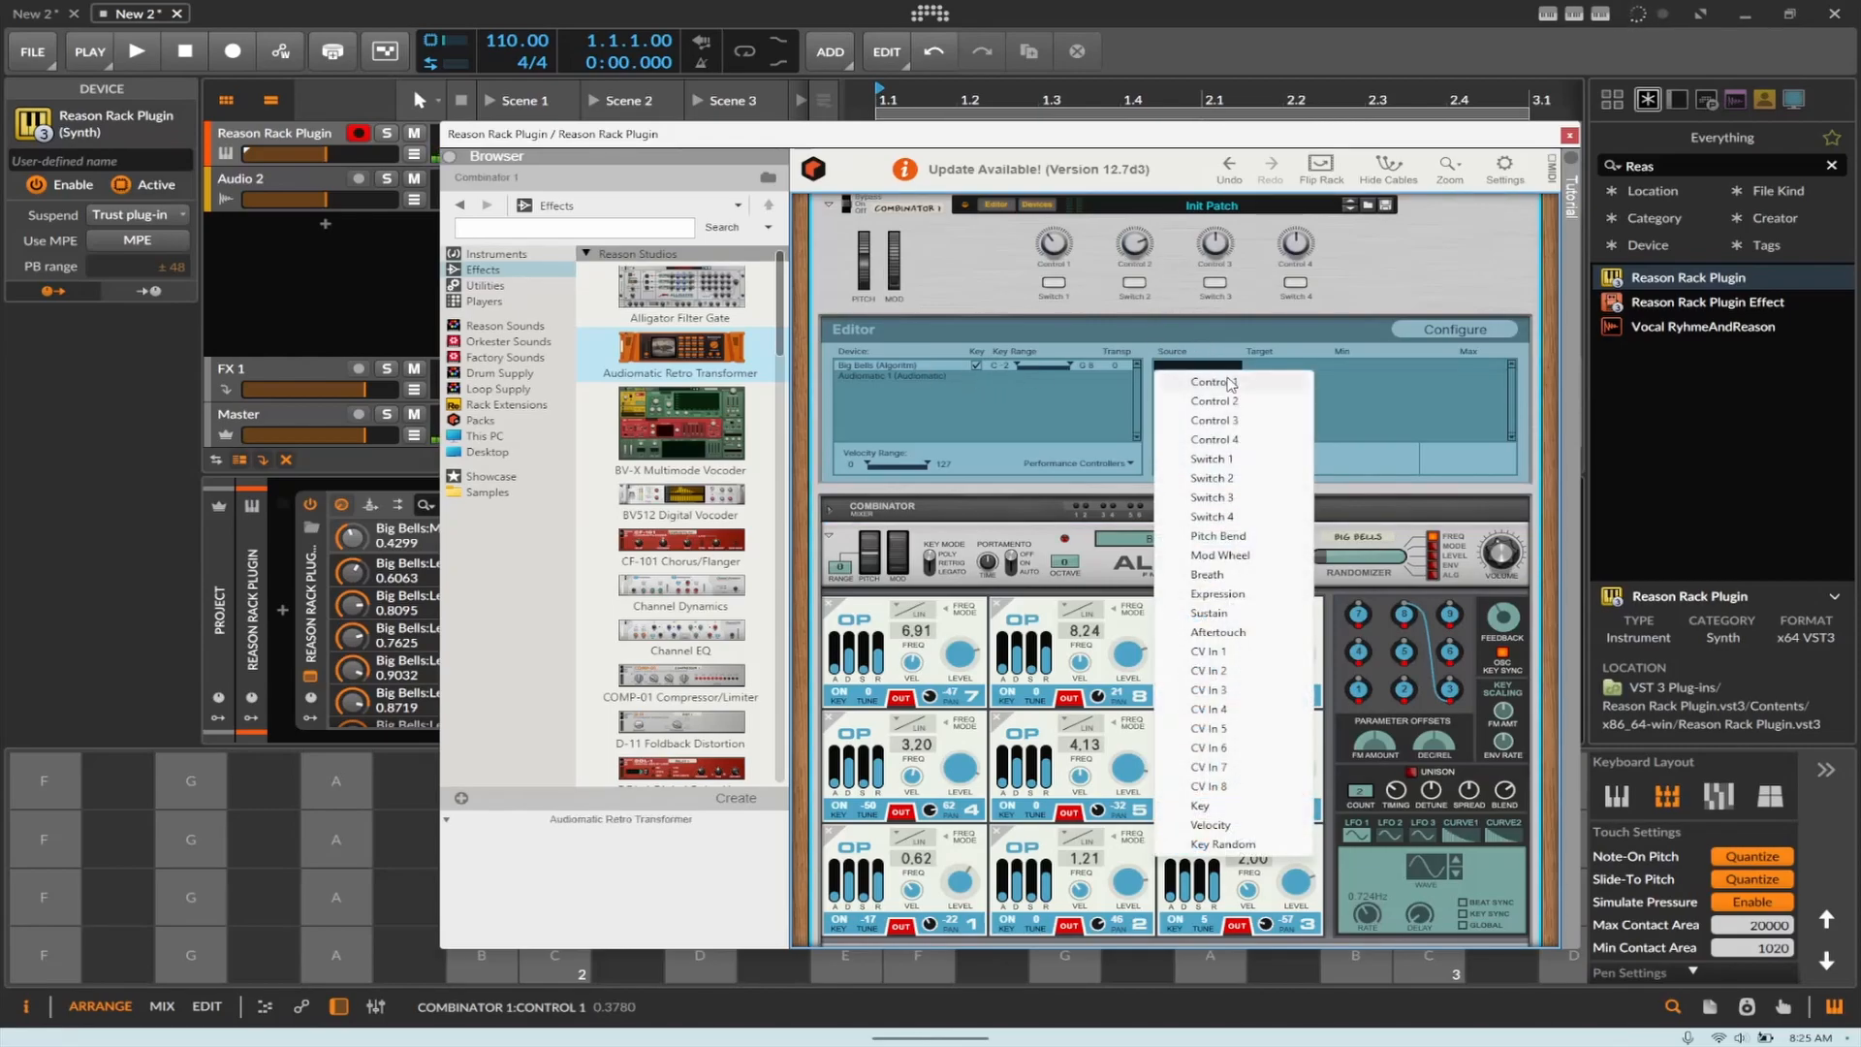
click(1243, 401)
click(1323, 366)
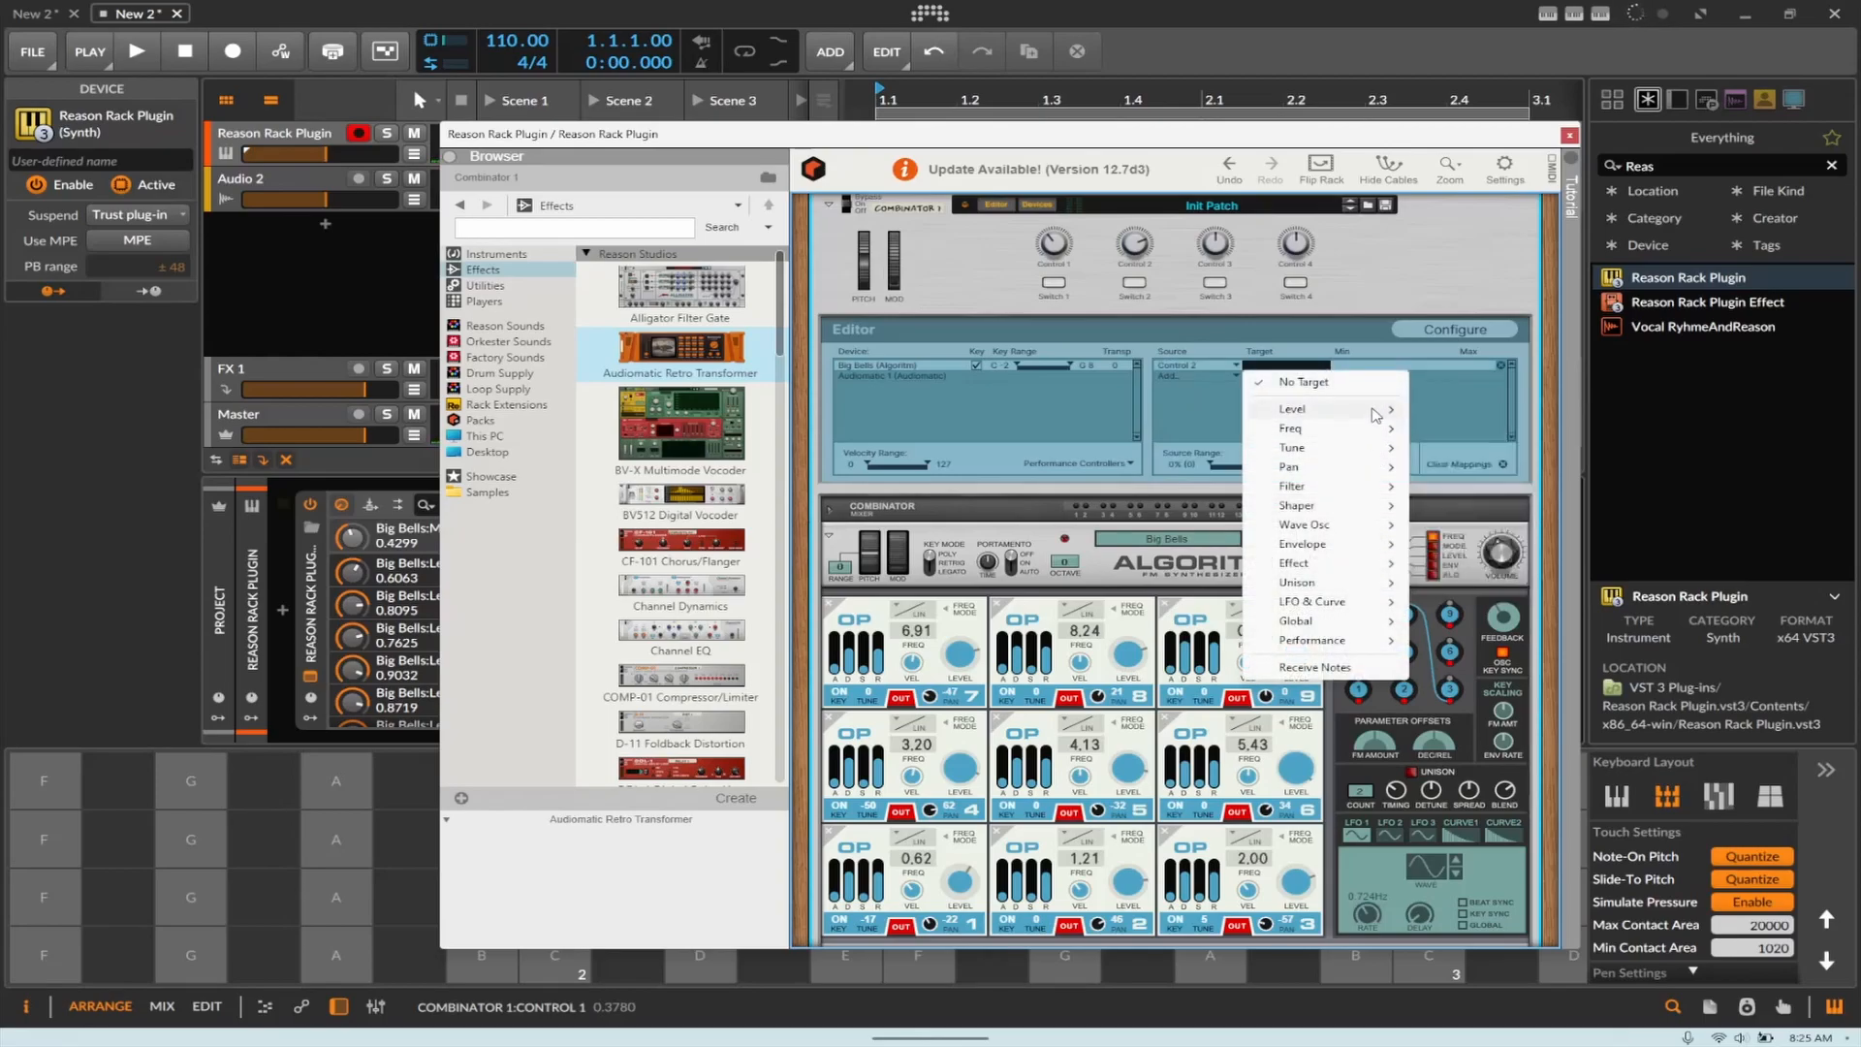
mouse_move(1377, 414)
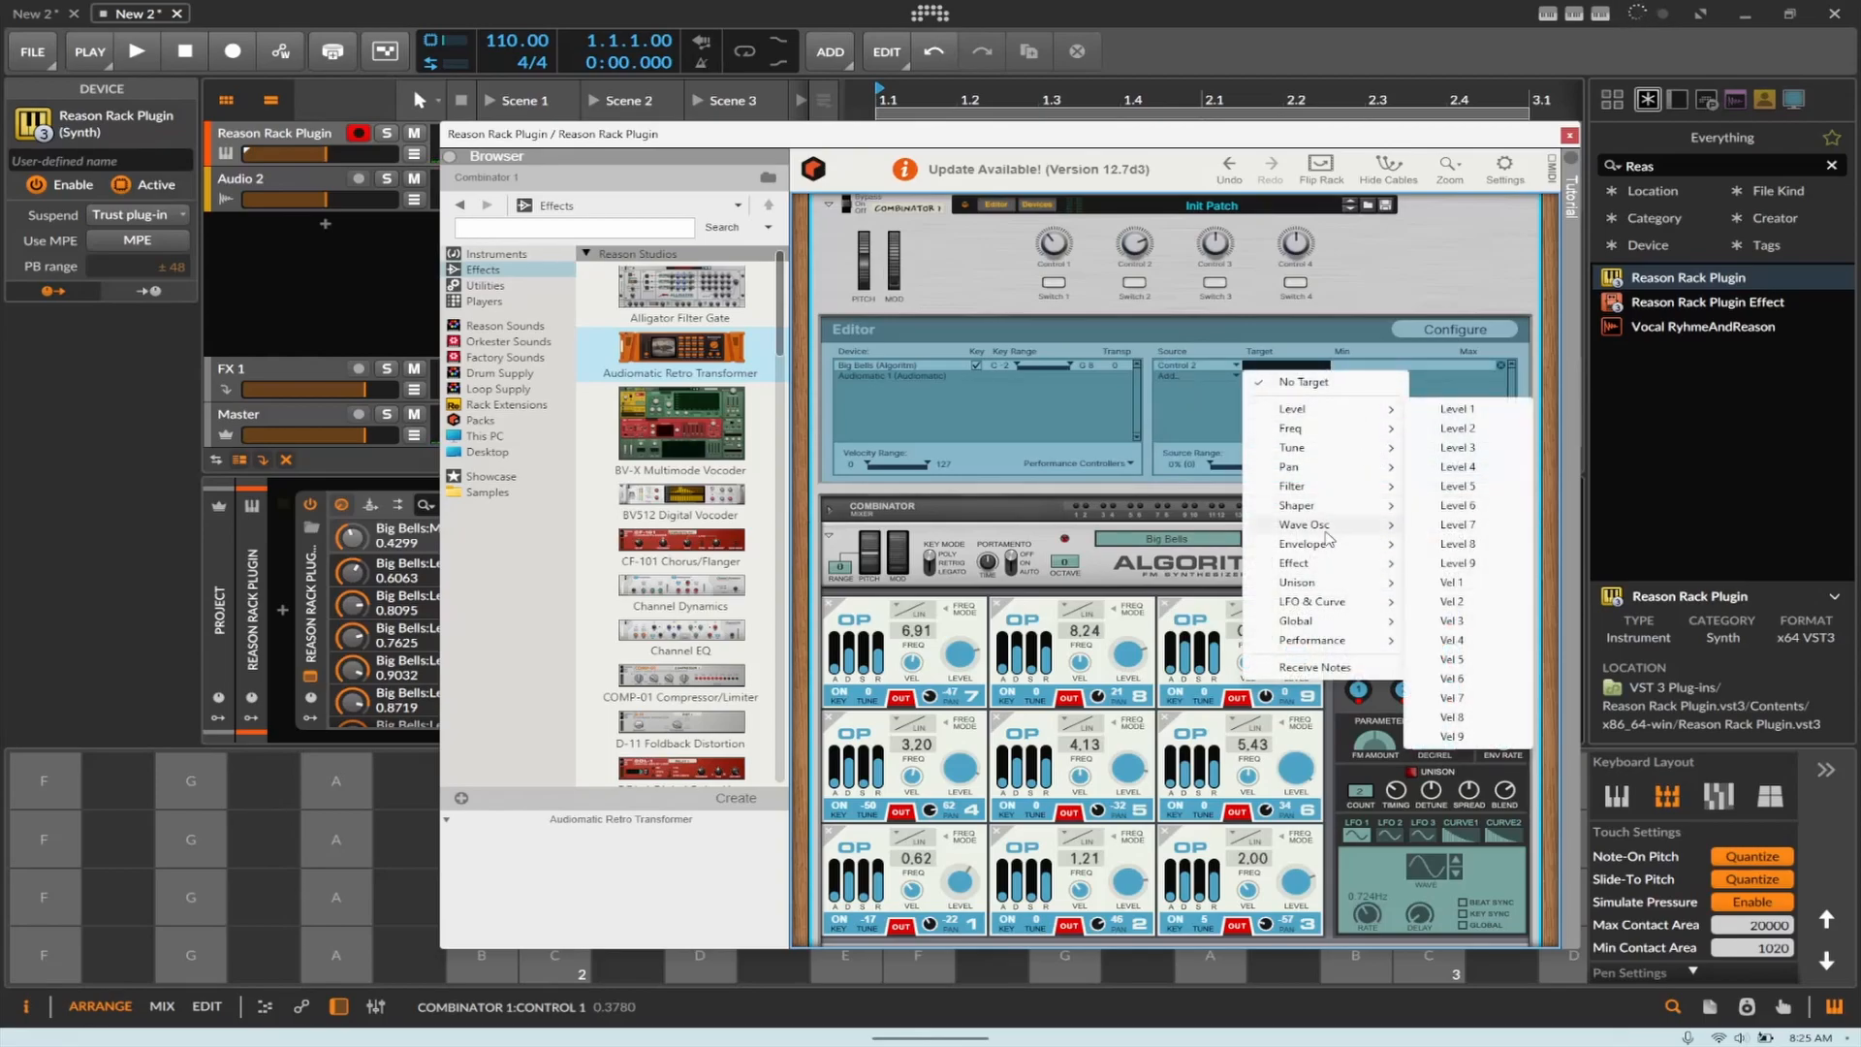
mouse_move(1335, 630)
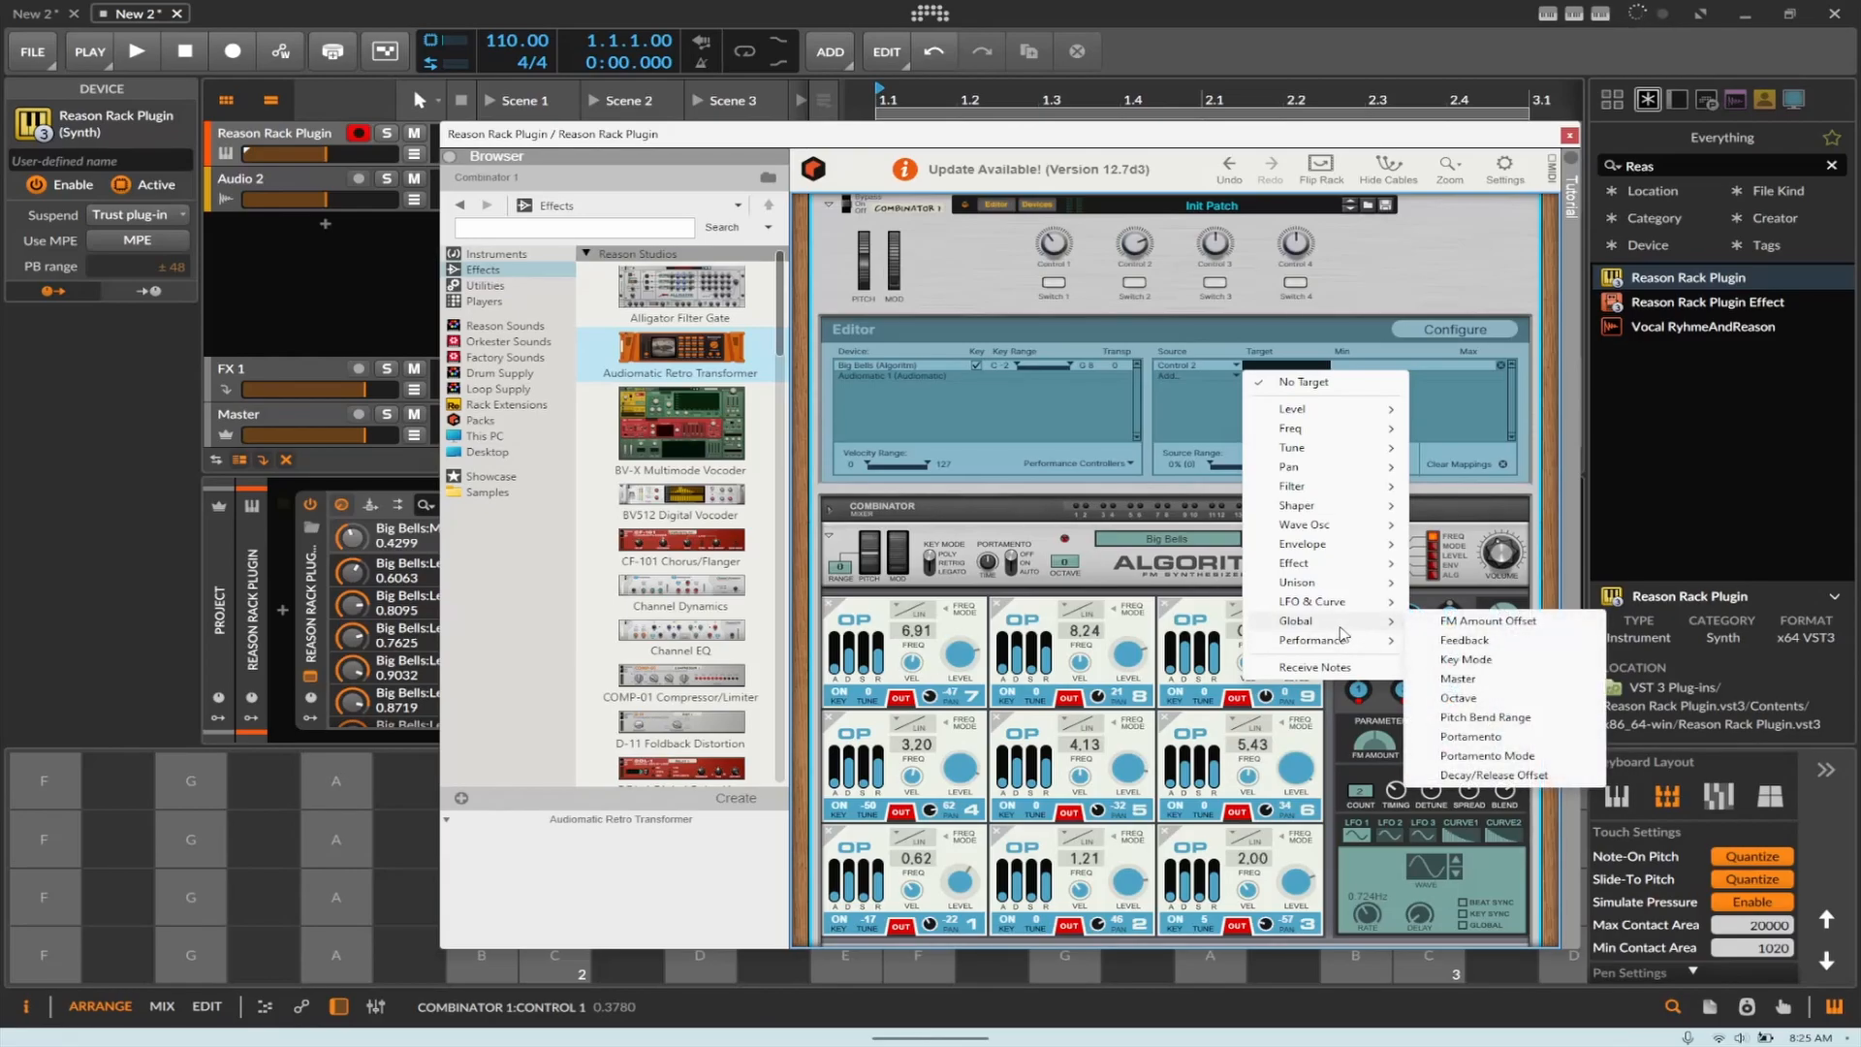
click(1461, 678)
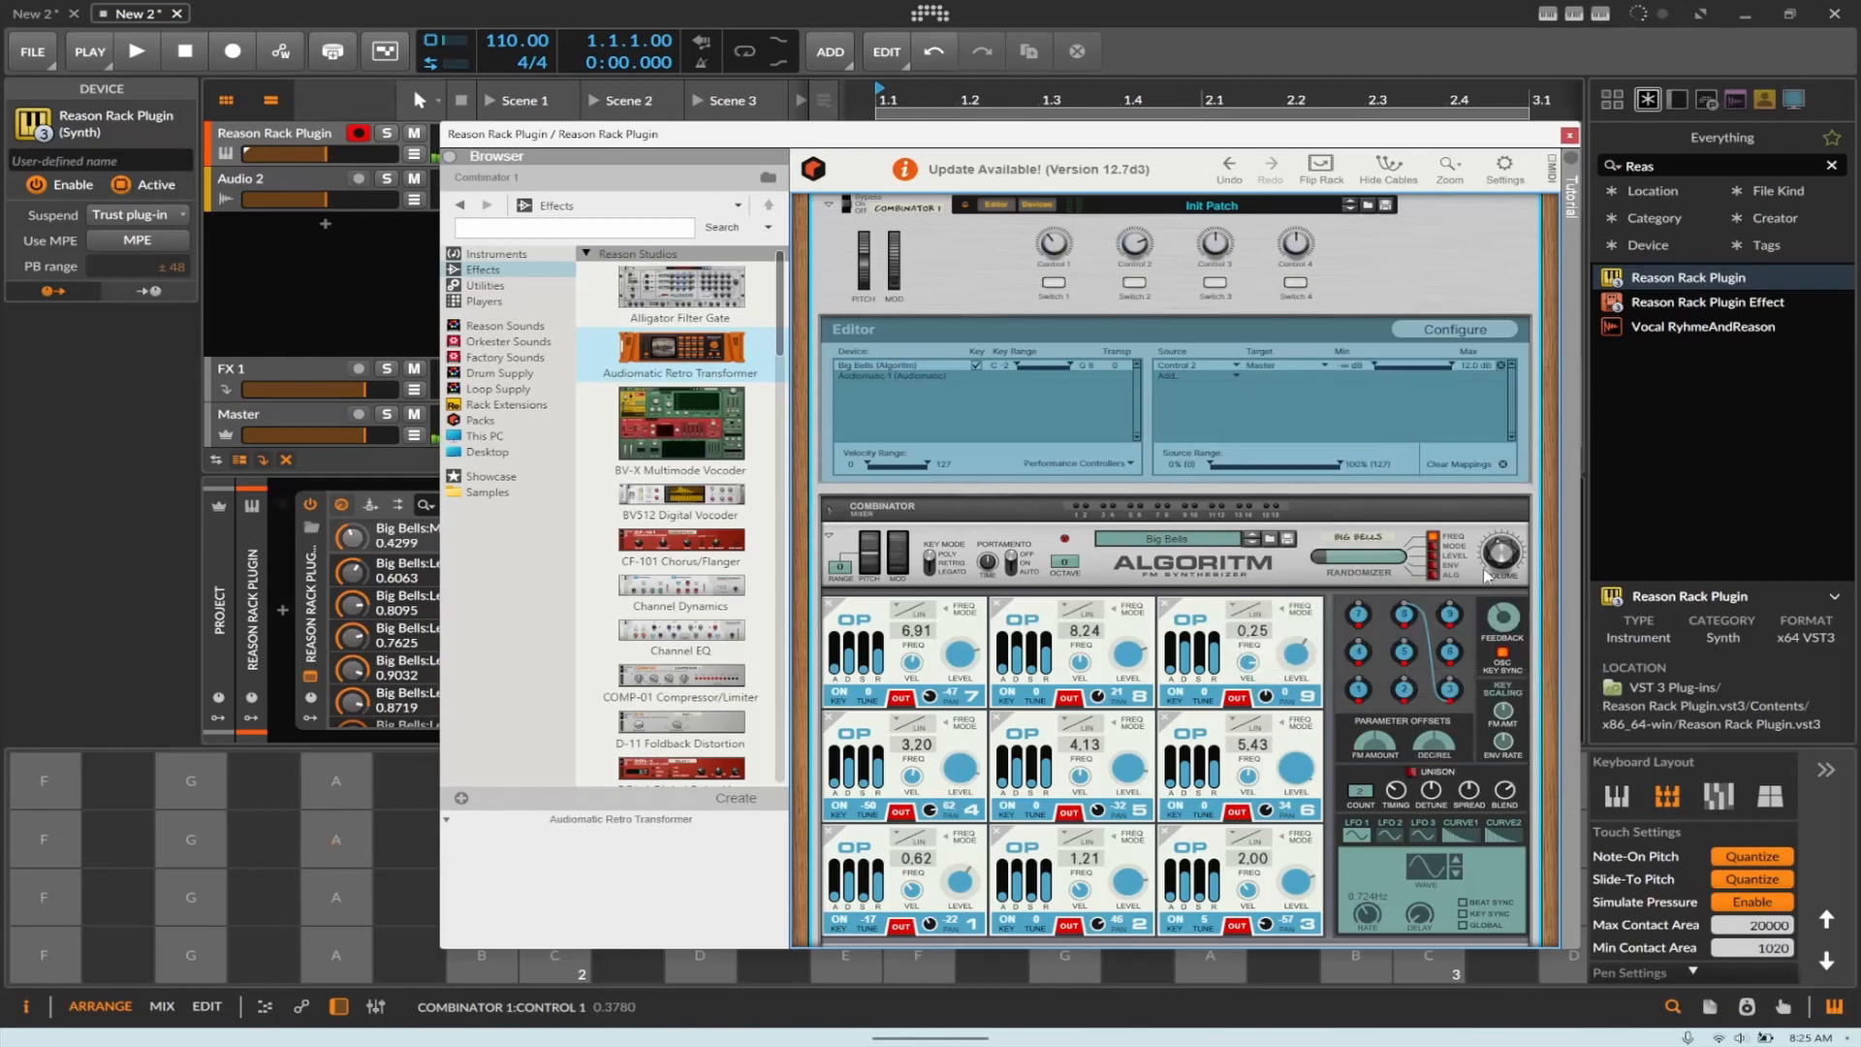
Step: Narrow the Control 2 to Master range to about -6.2 dB minimum and 7.0 dB maximum, testing the knob between changes
drag(1142, 250, 1142, 268)
drag(1374, 364, 1407, 365)
mouse_move(1127, 253)
mouse_down()
mouse_move(1129, 310)
mouse_move(1131, 221)
mouse_move(1133, 237)
mouse_up()
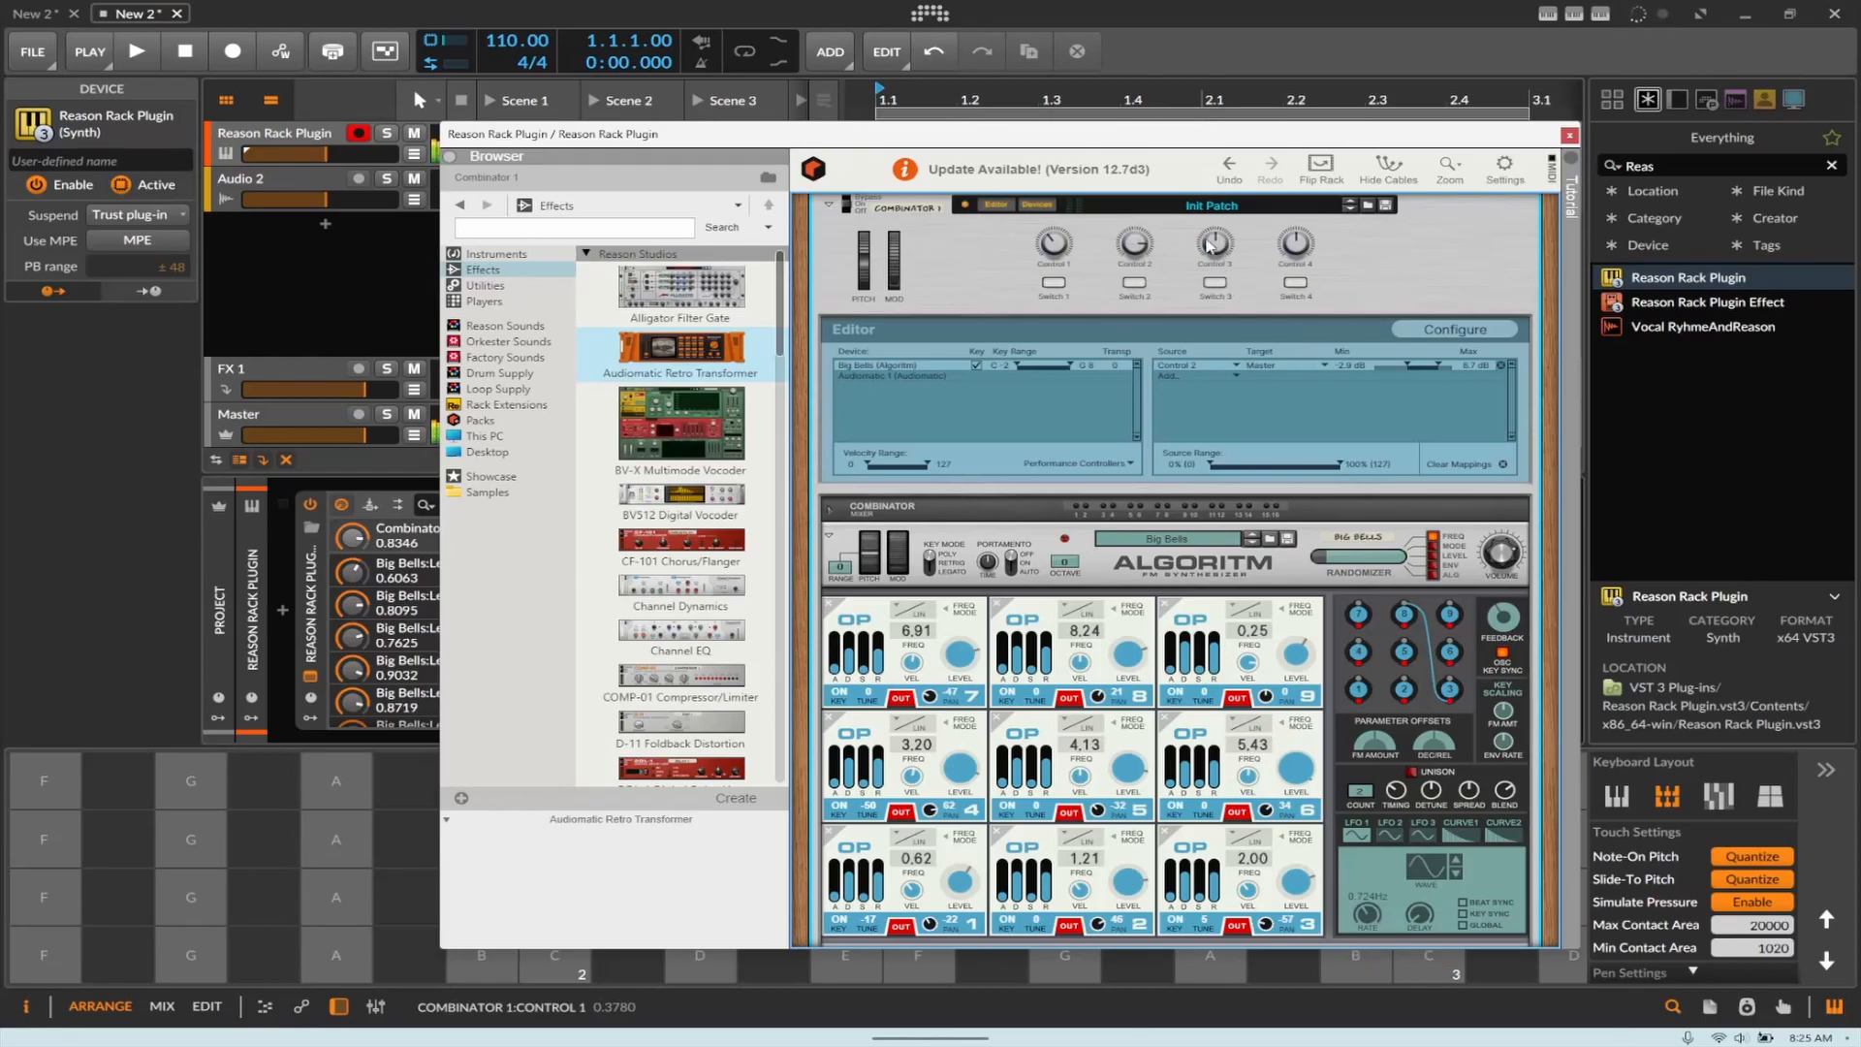
drag(1133, 242, 1138, 310)
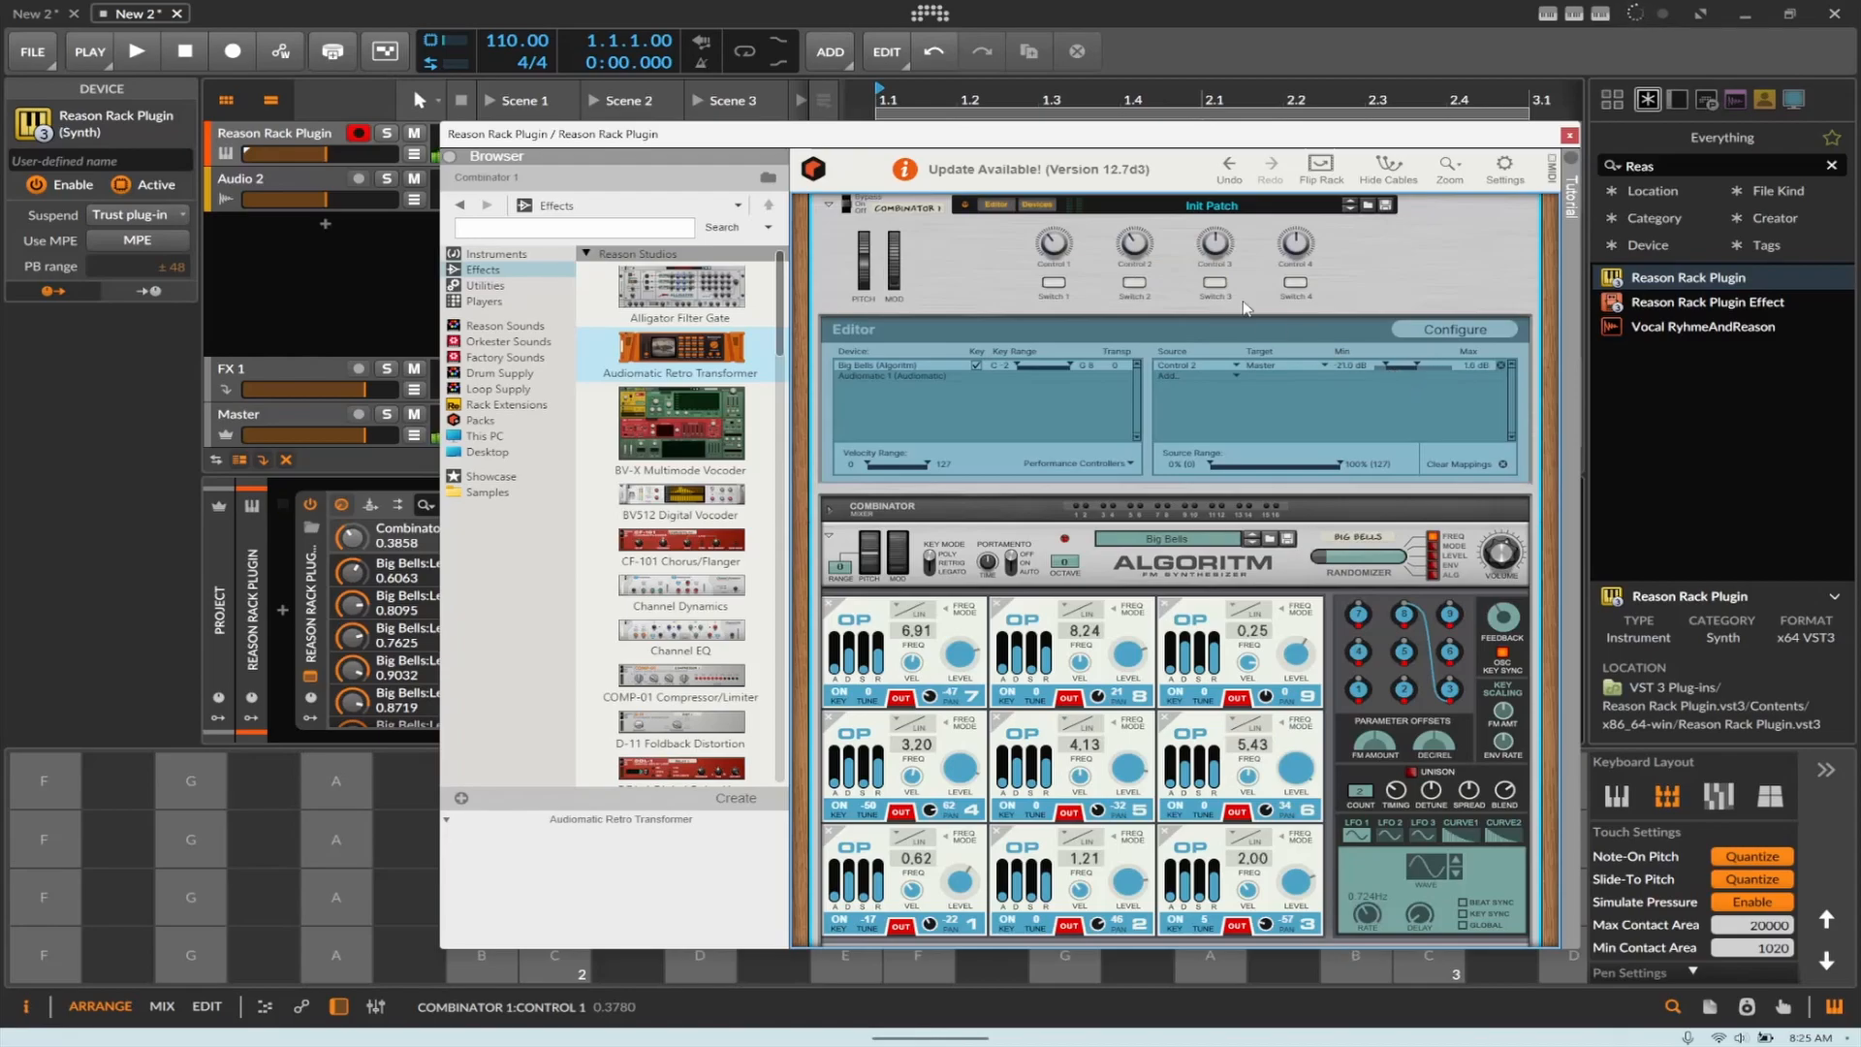
mouse_move(1132, 250)
mouse_down()
mouse_move(1132, 233)
mouse_move(1132, 268)
mouse_move(1131, 245)
mouse_up()
drag(1409, 367, 1425, 371)
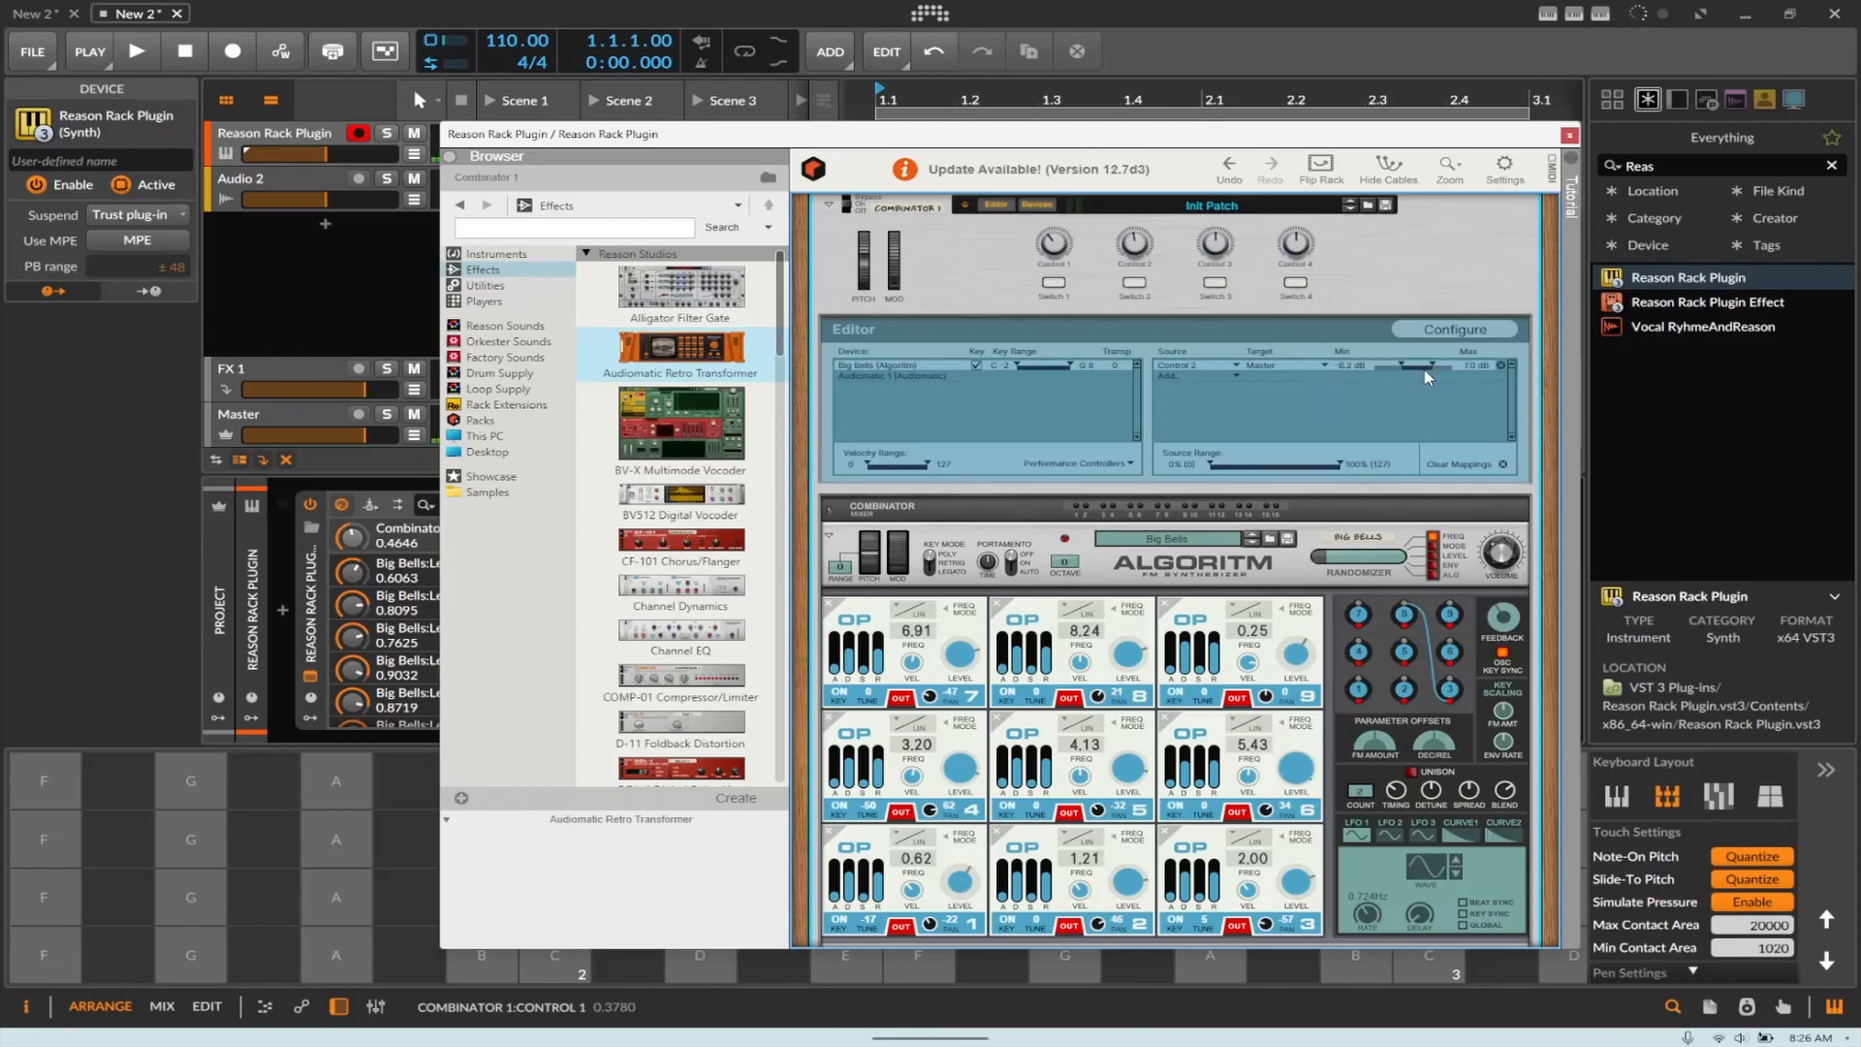
click(1283, 365)
click(1324, 368)
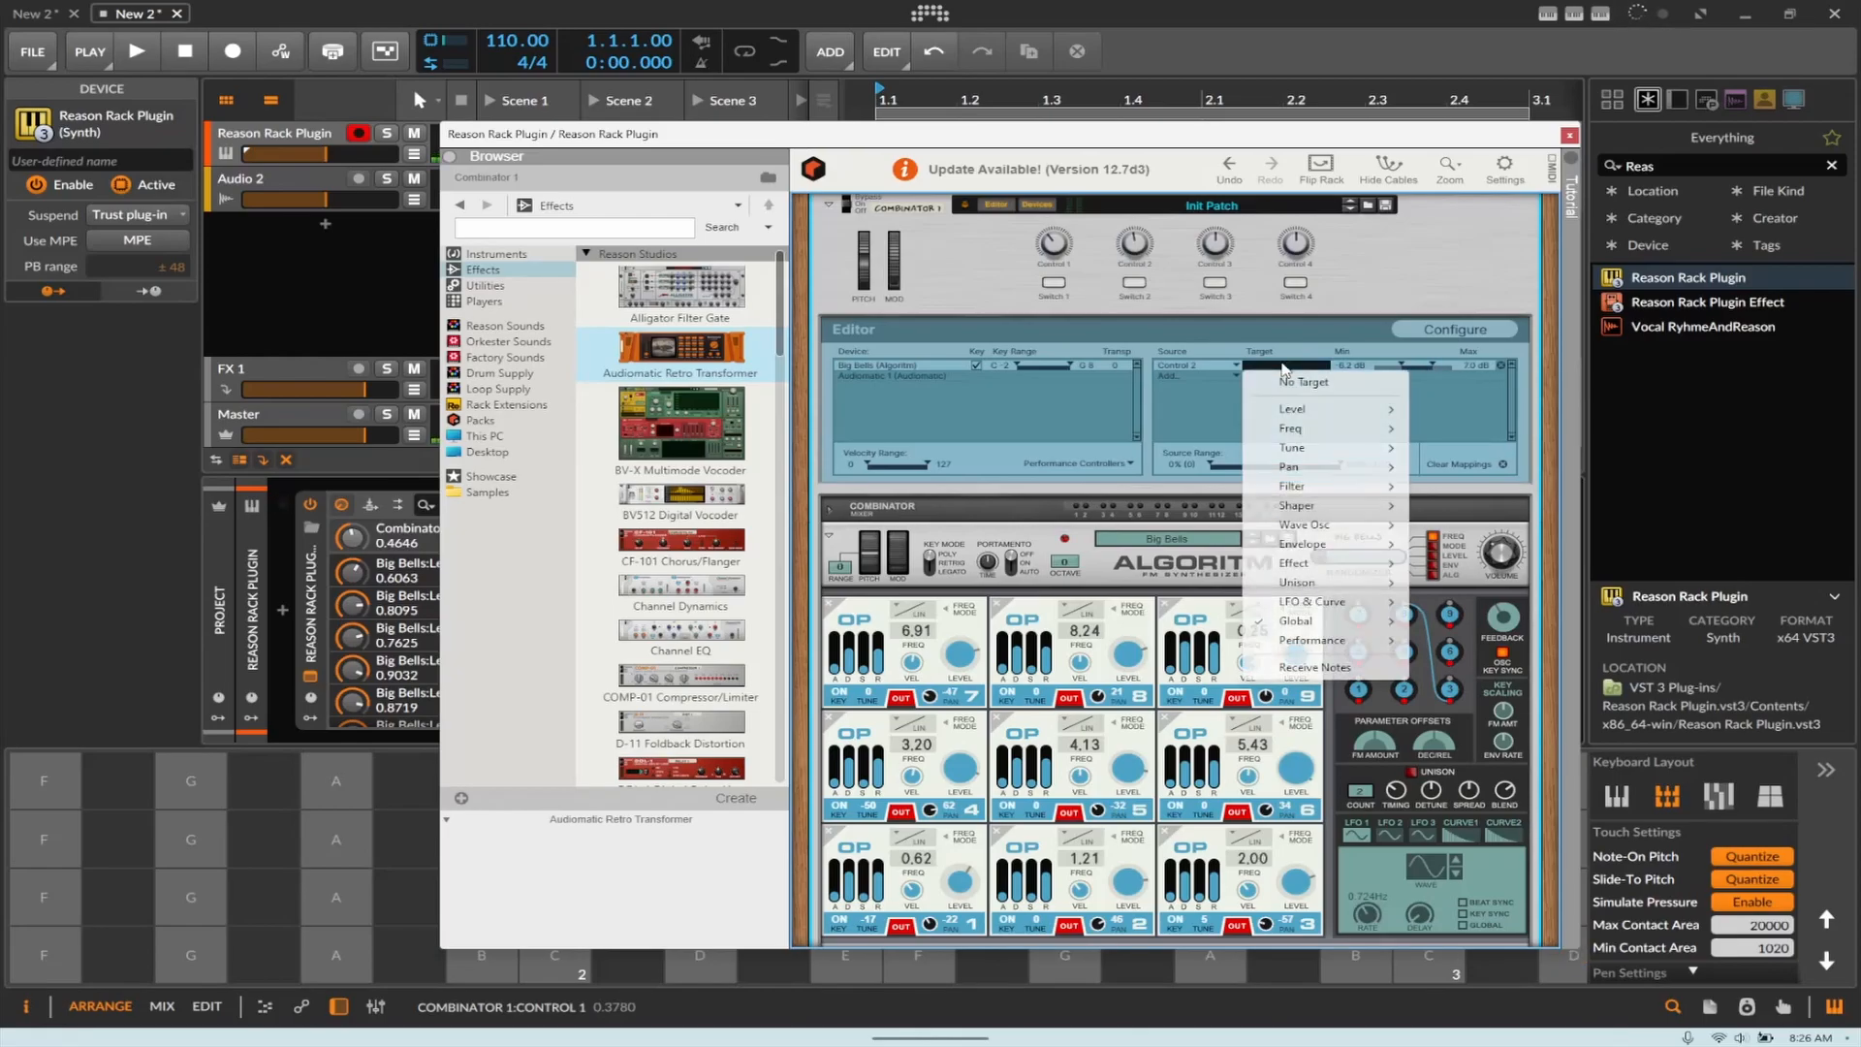
click(1201, 406)
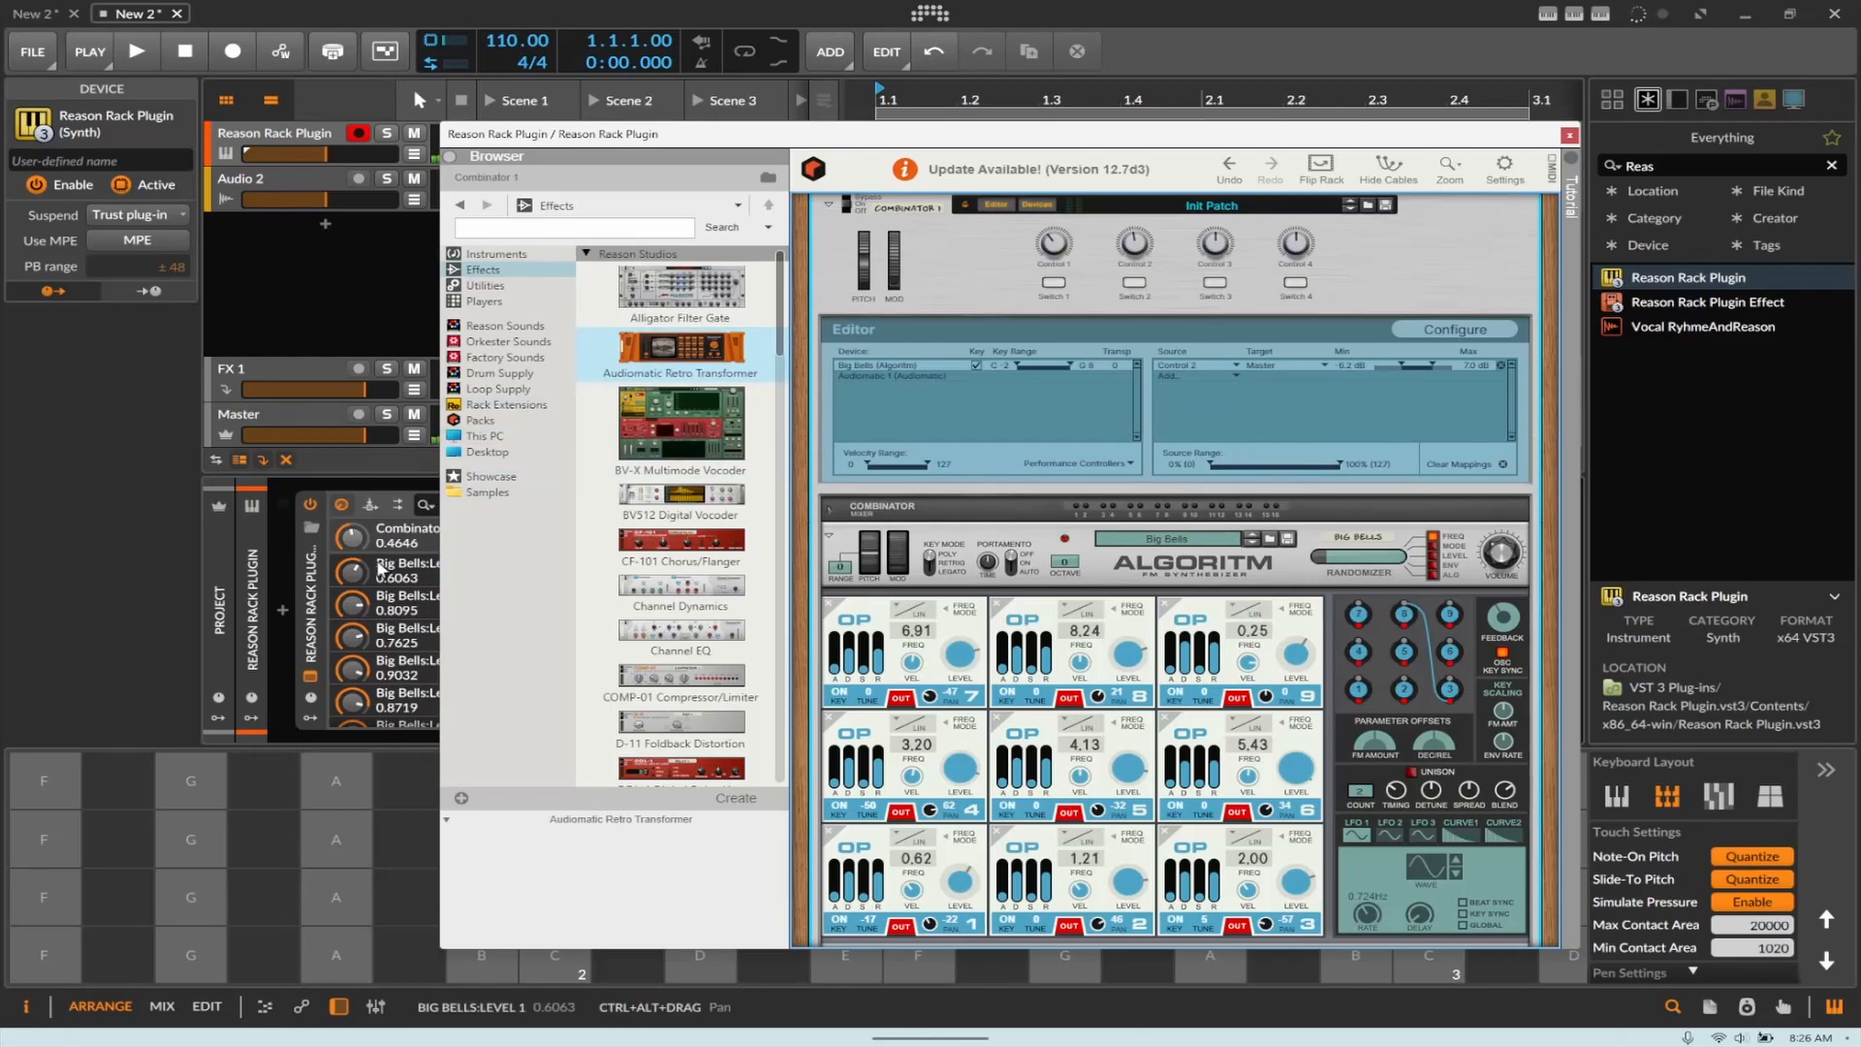
Step: Turn the Combinator's Control 2 knob to about 0.53
drag(1144, 247, 1143, 239)
click(651, 359)
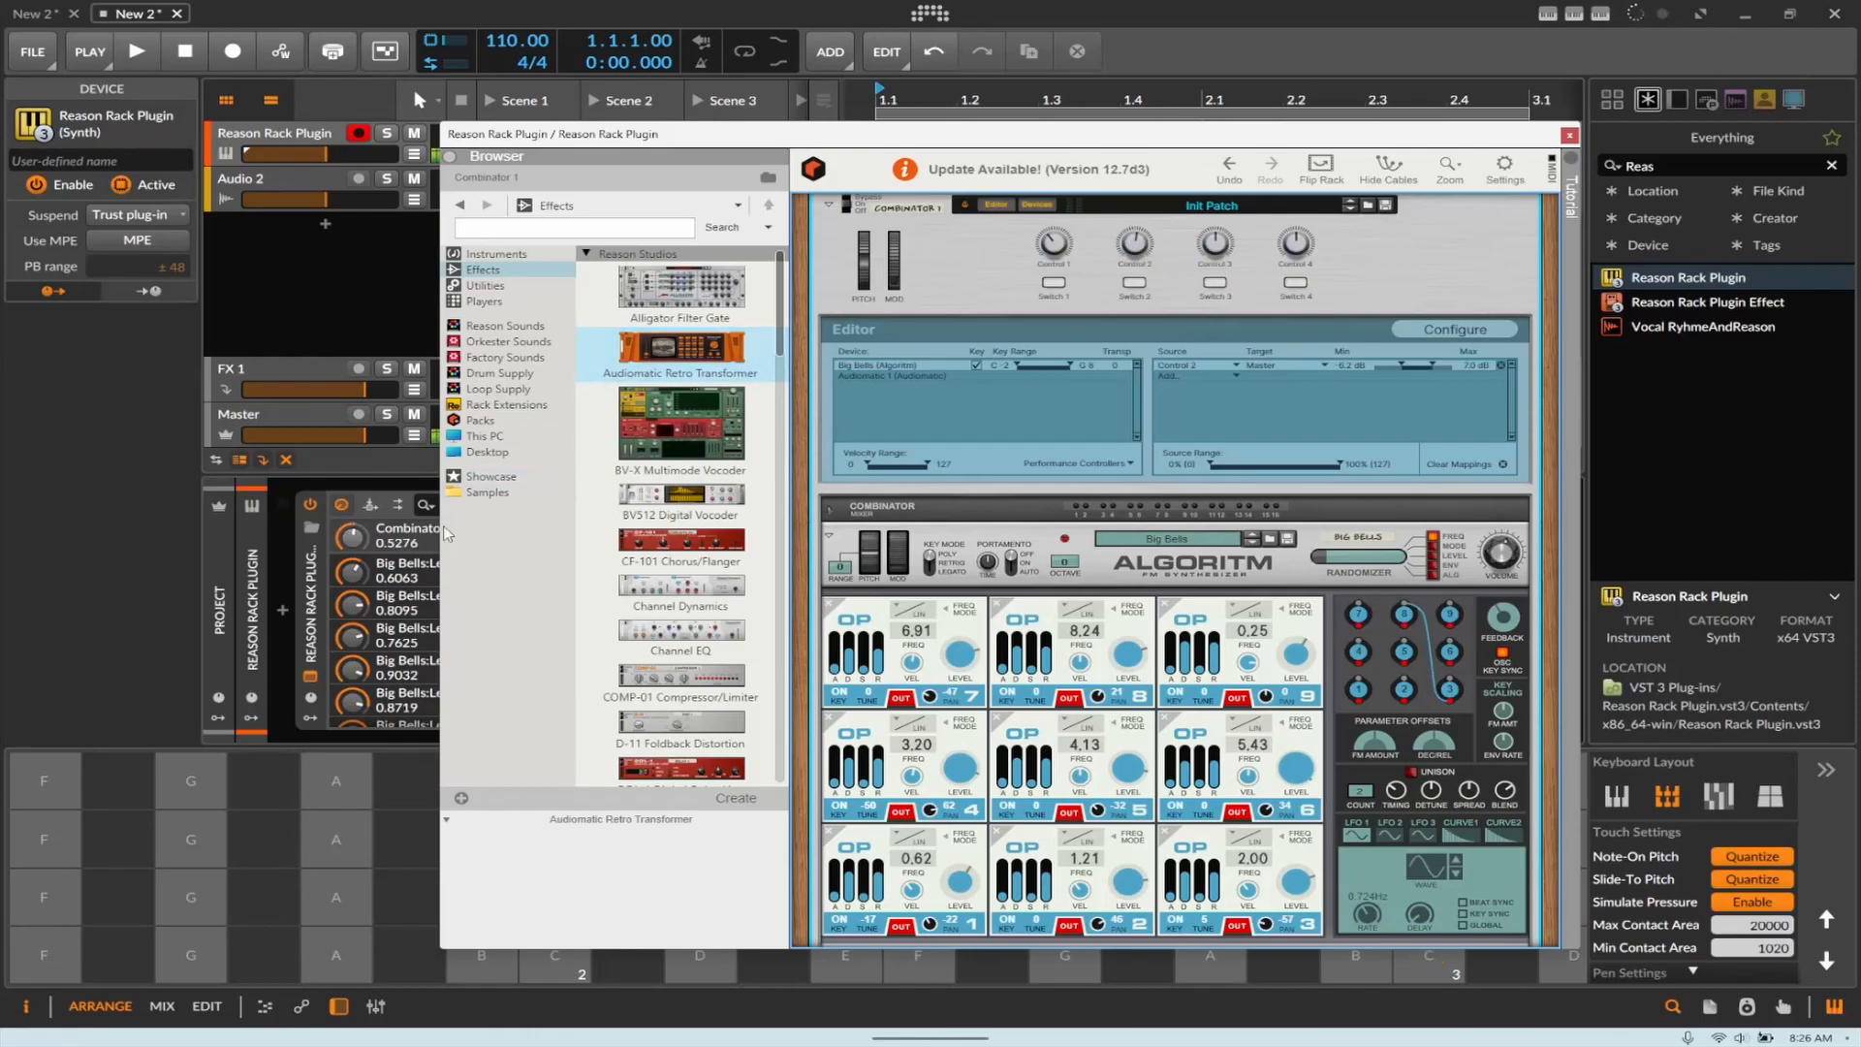
Step: Test the Combinator's Control 2 from the host's device parameters by sweeping it up and down, ending at about 0.31
drag(352, 536, 352, 644)
drag(351, 536, 352, 388)
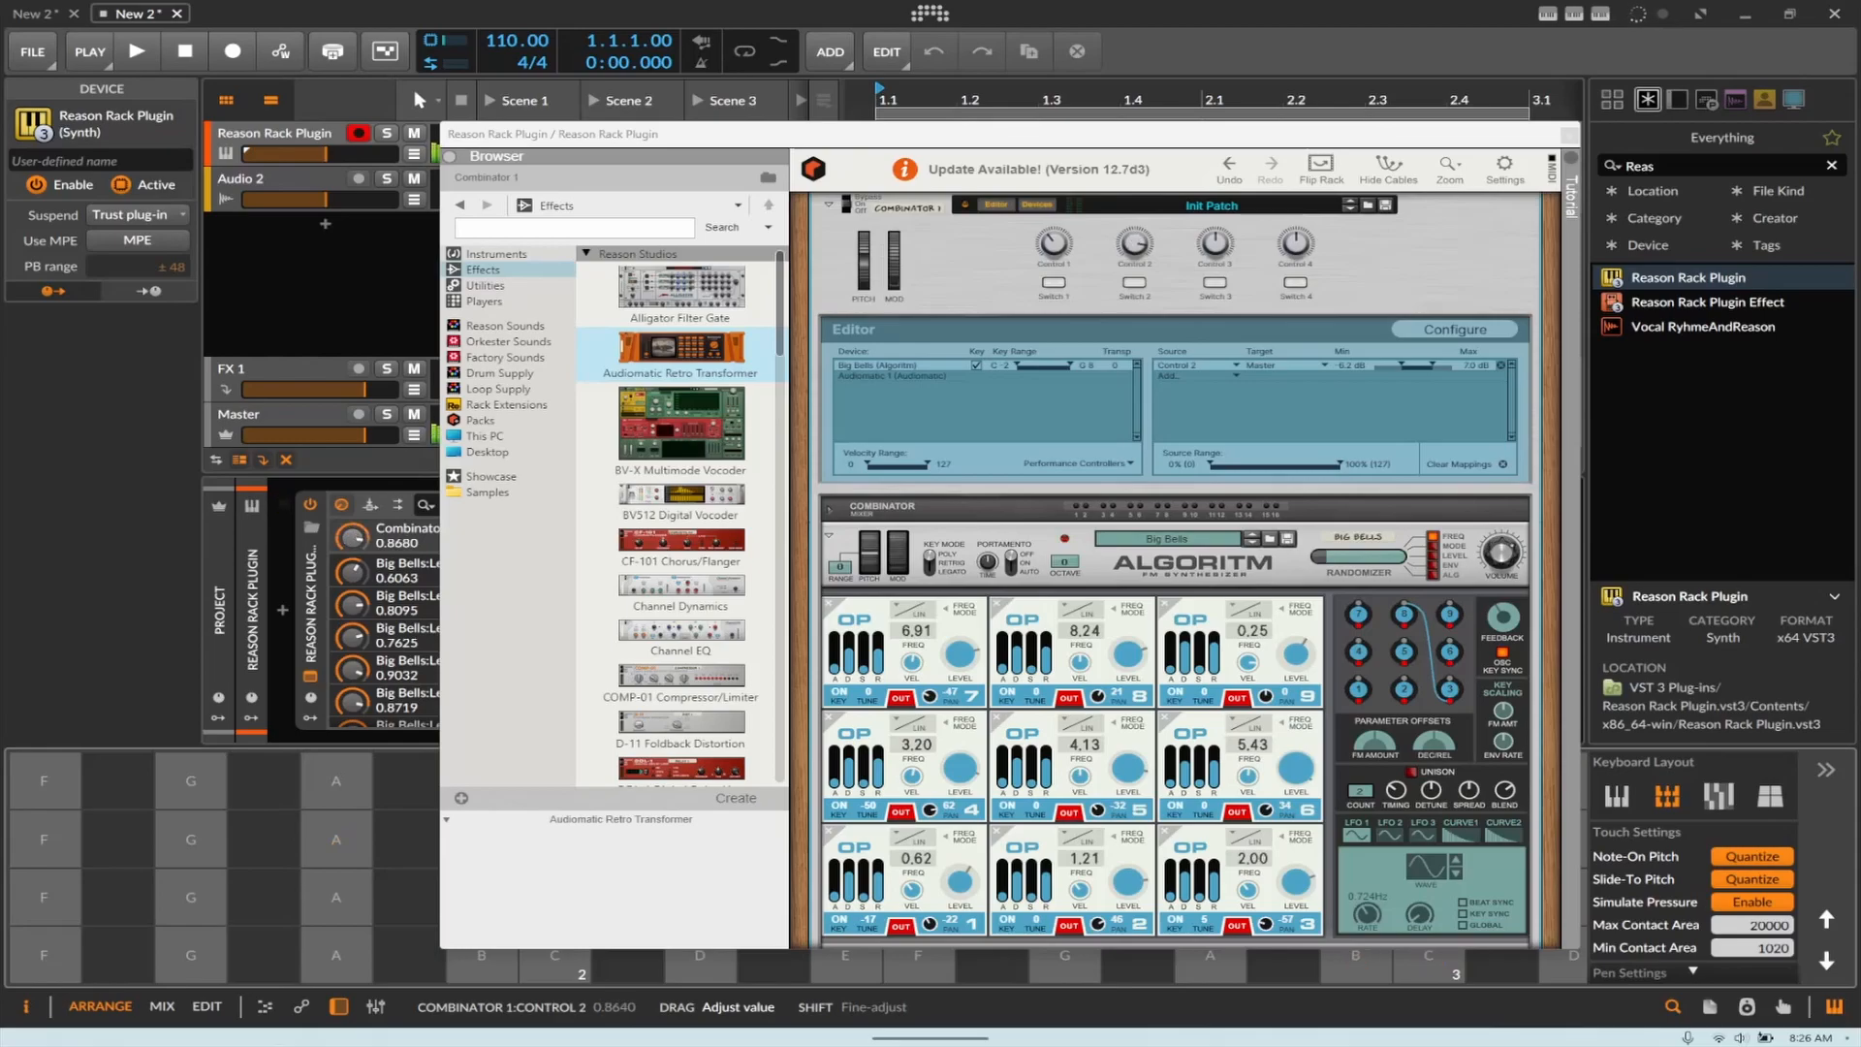
drag(352, 536, 352, 679)
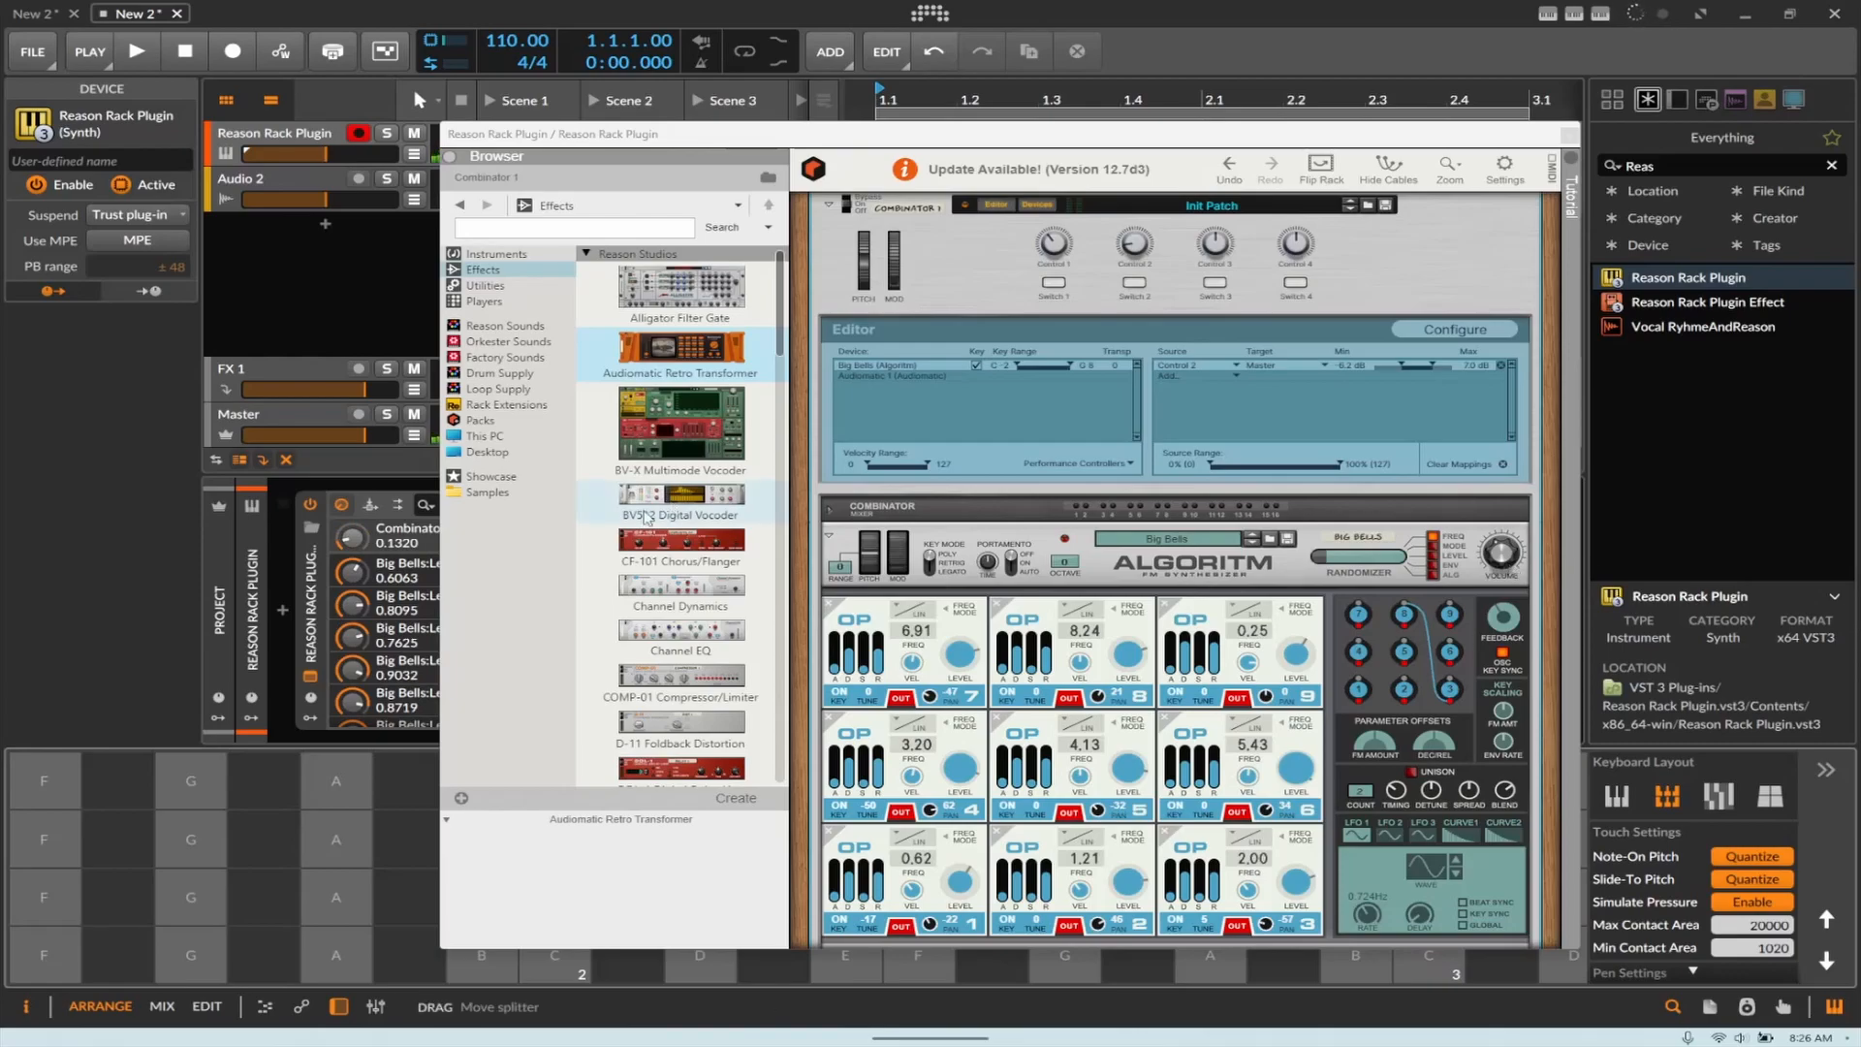
drag(351, 536, 358, 545)
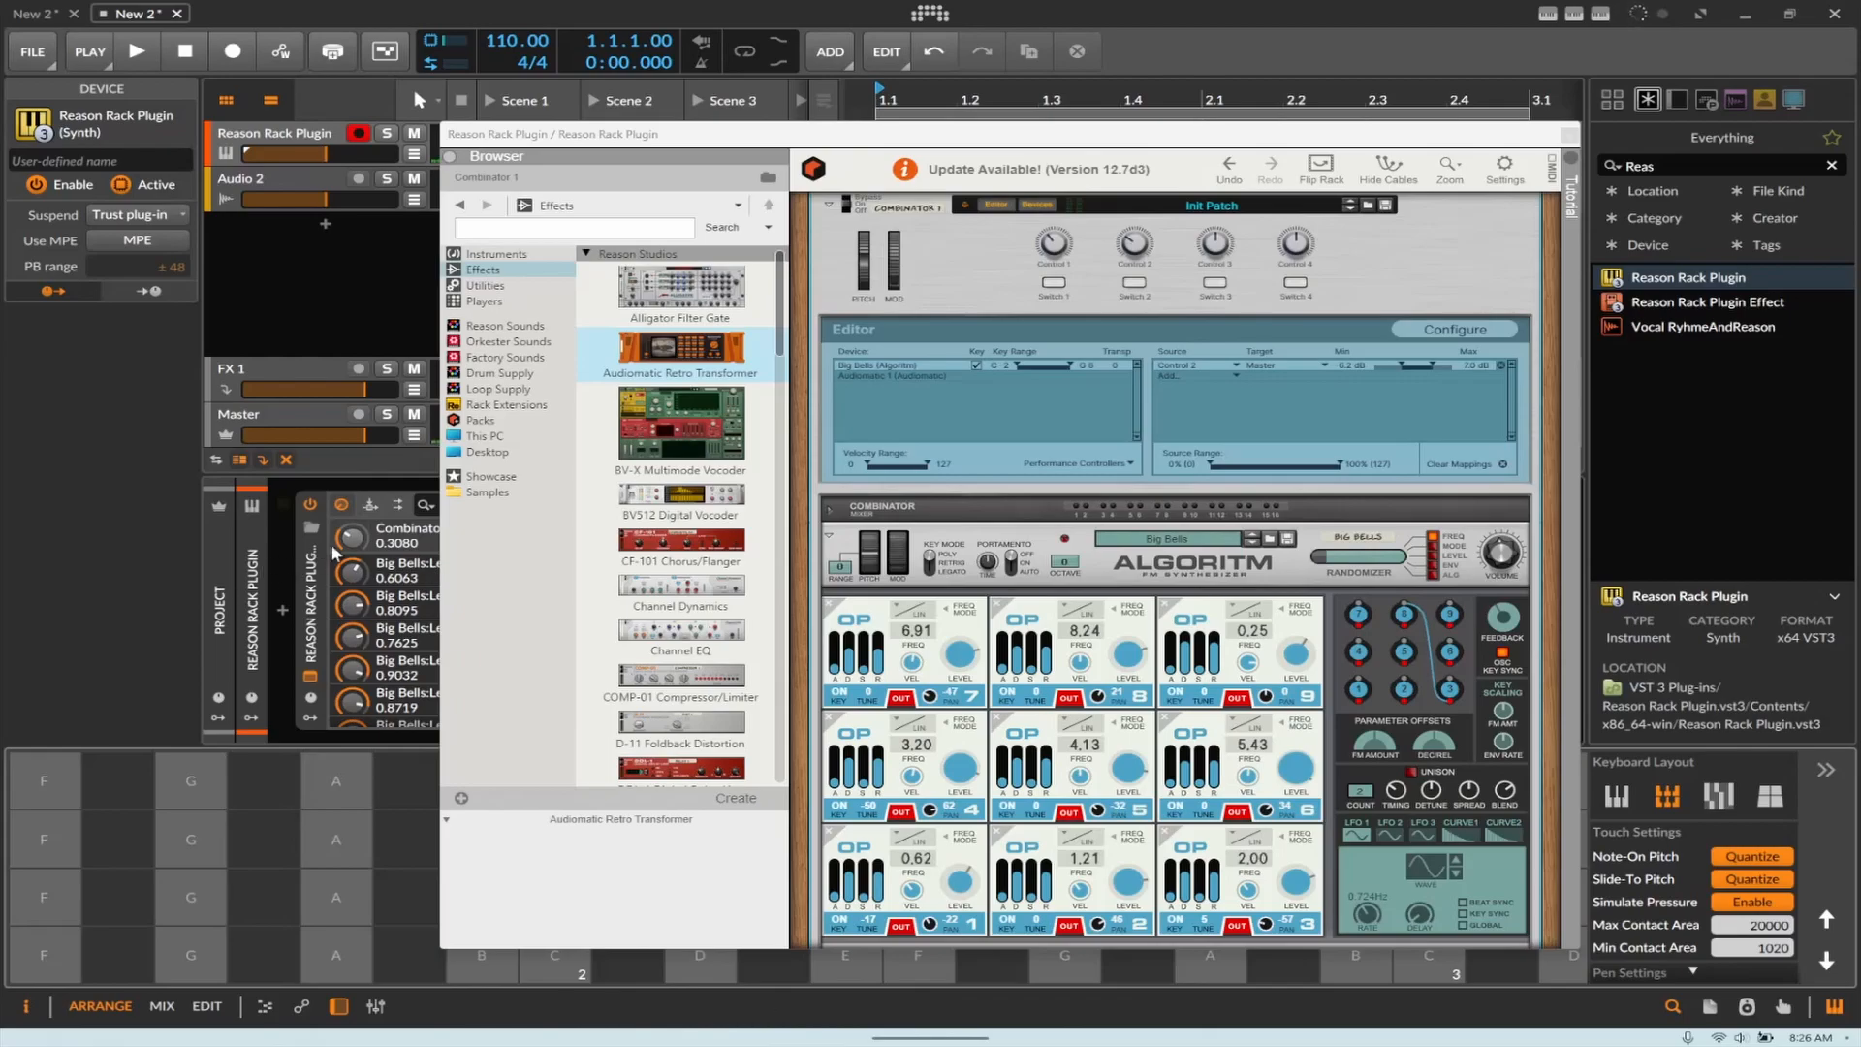
Step: Close the plugin window, show the Reason Rack Plugin device's modulator slots, and add an LFO modulator to the first one
click(1569, 135)
click(310, 717)
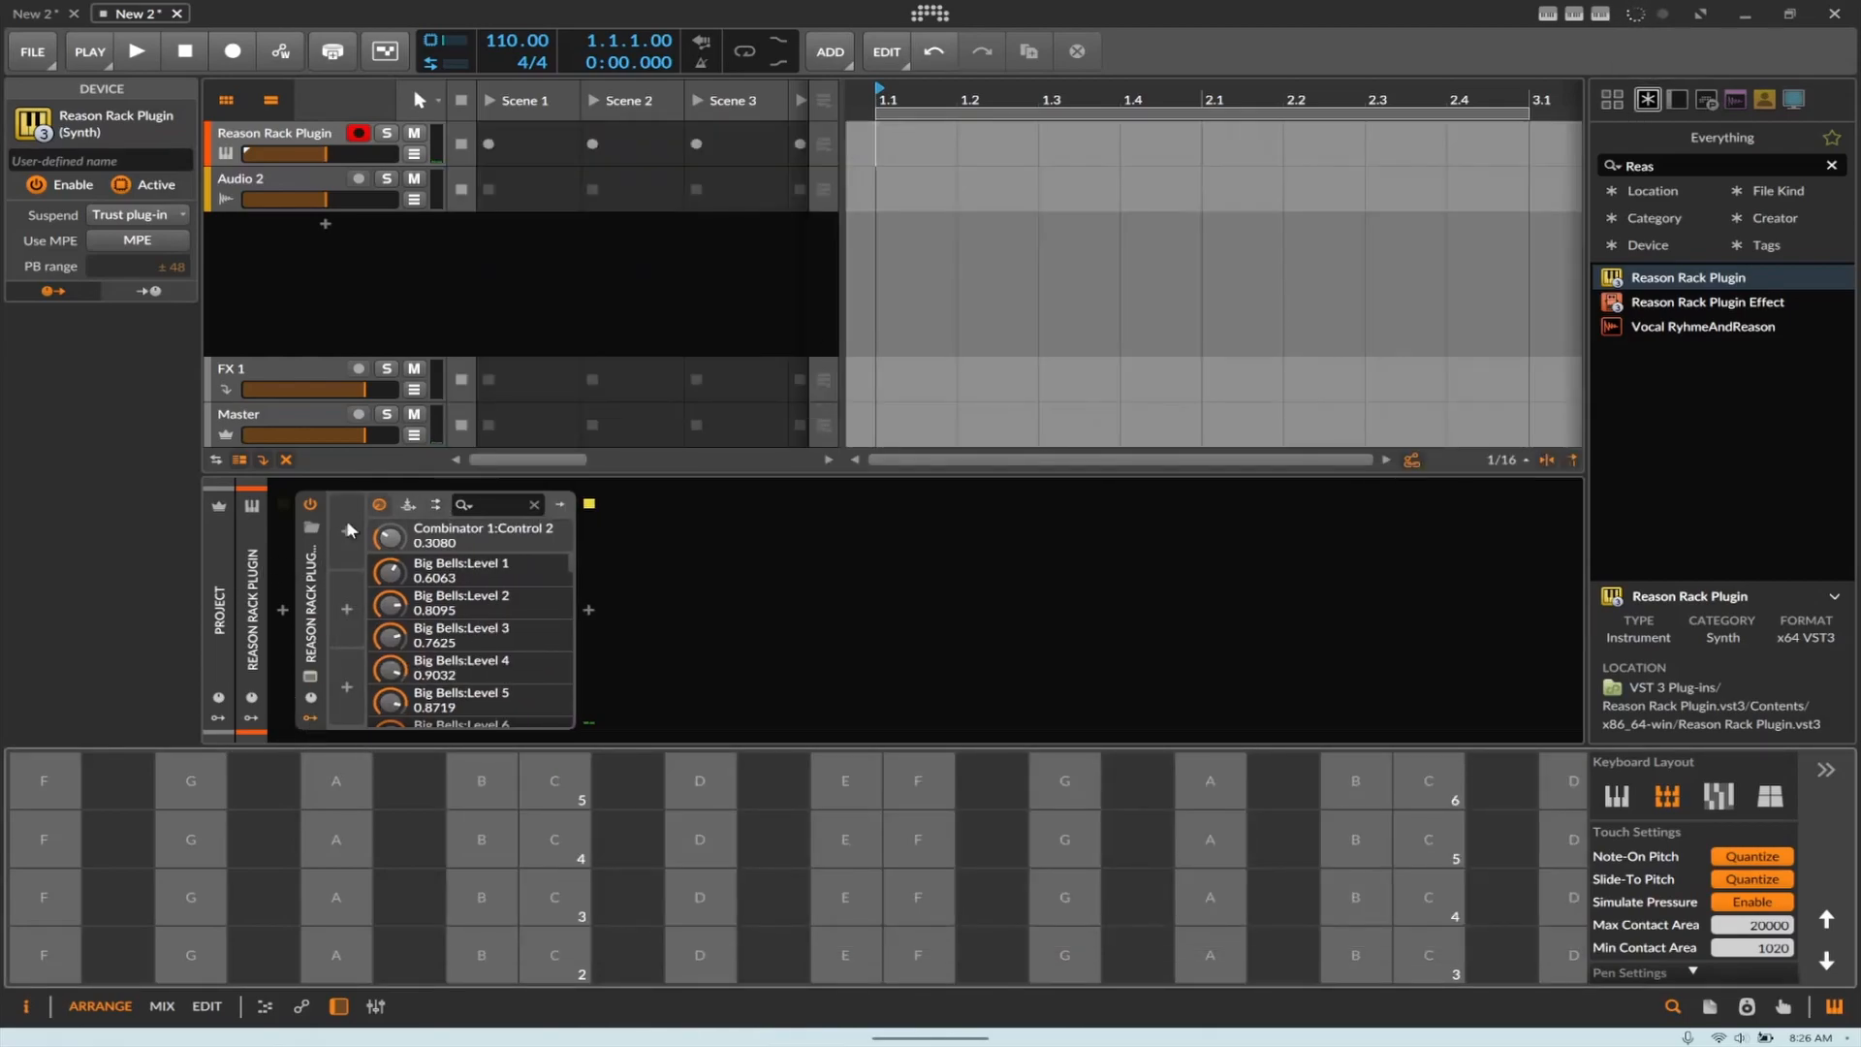
click(343, 536)
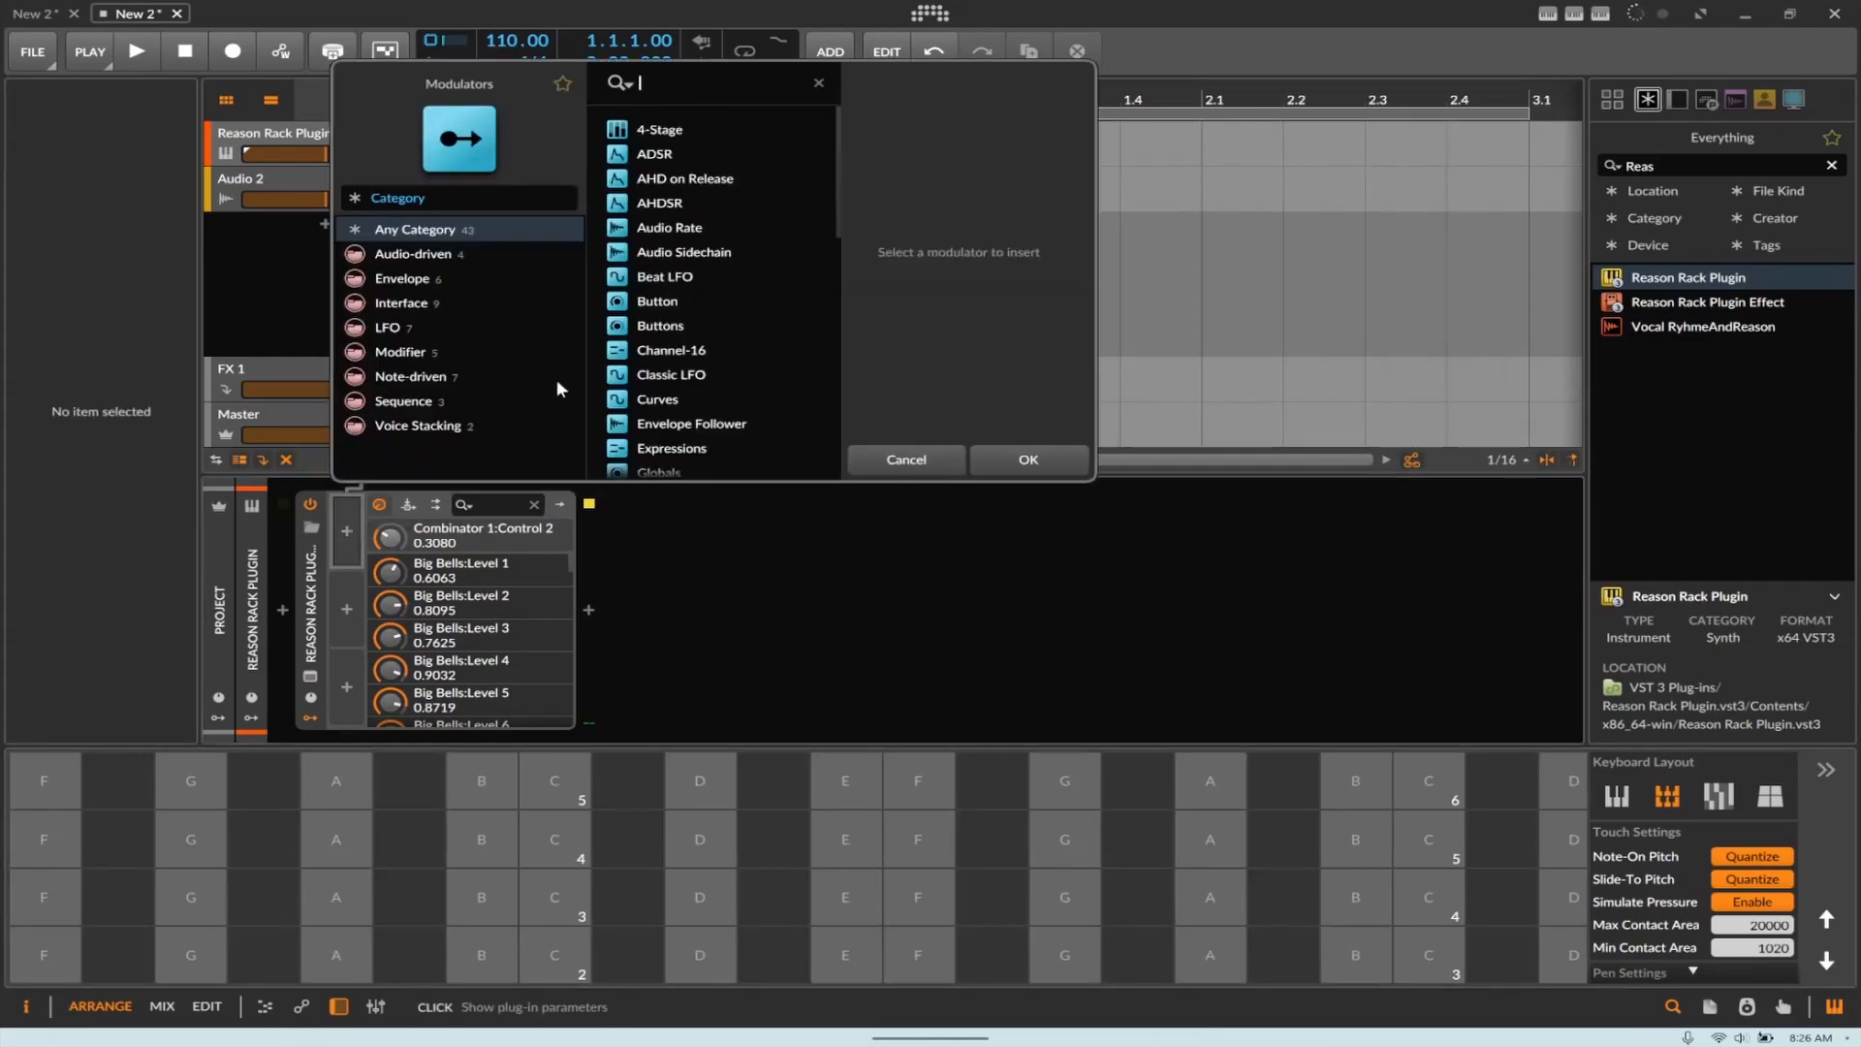
text(lf)
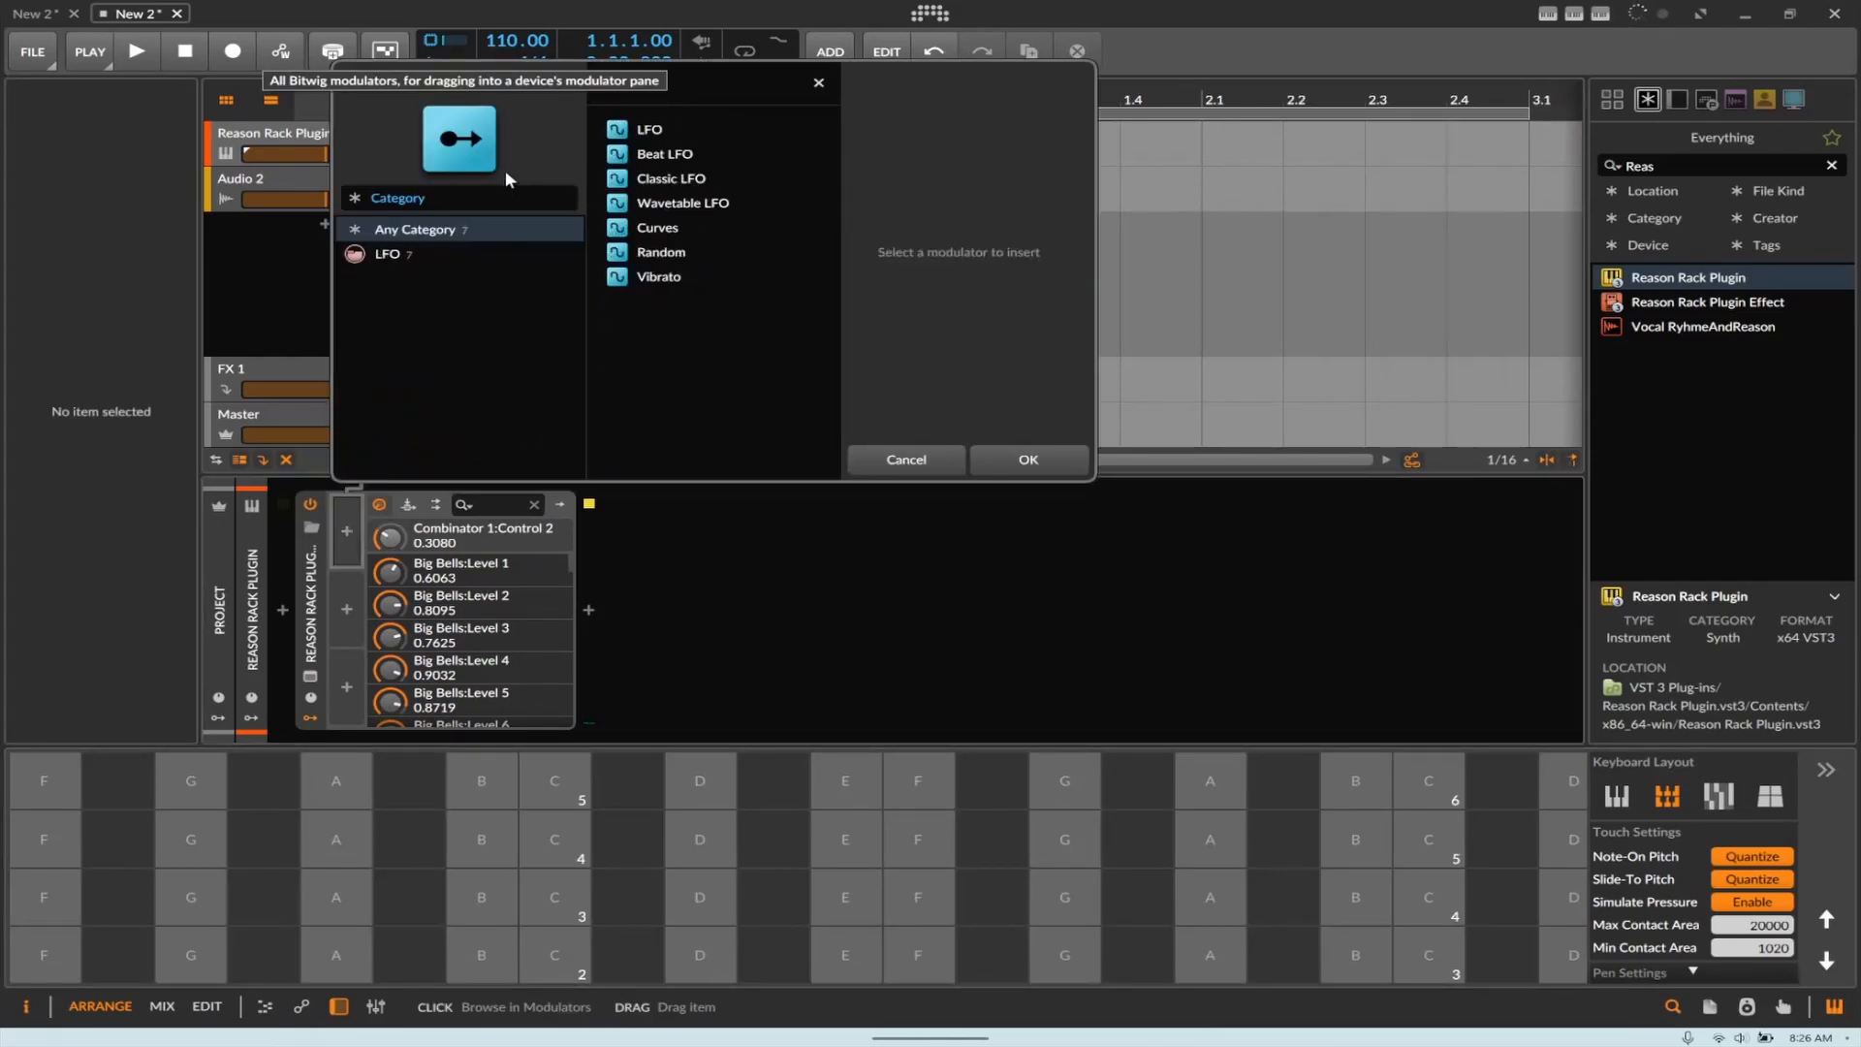
double_click(670, 130)
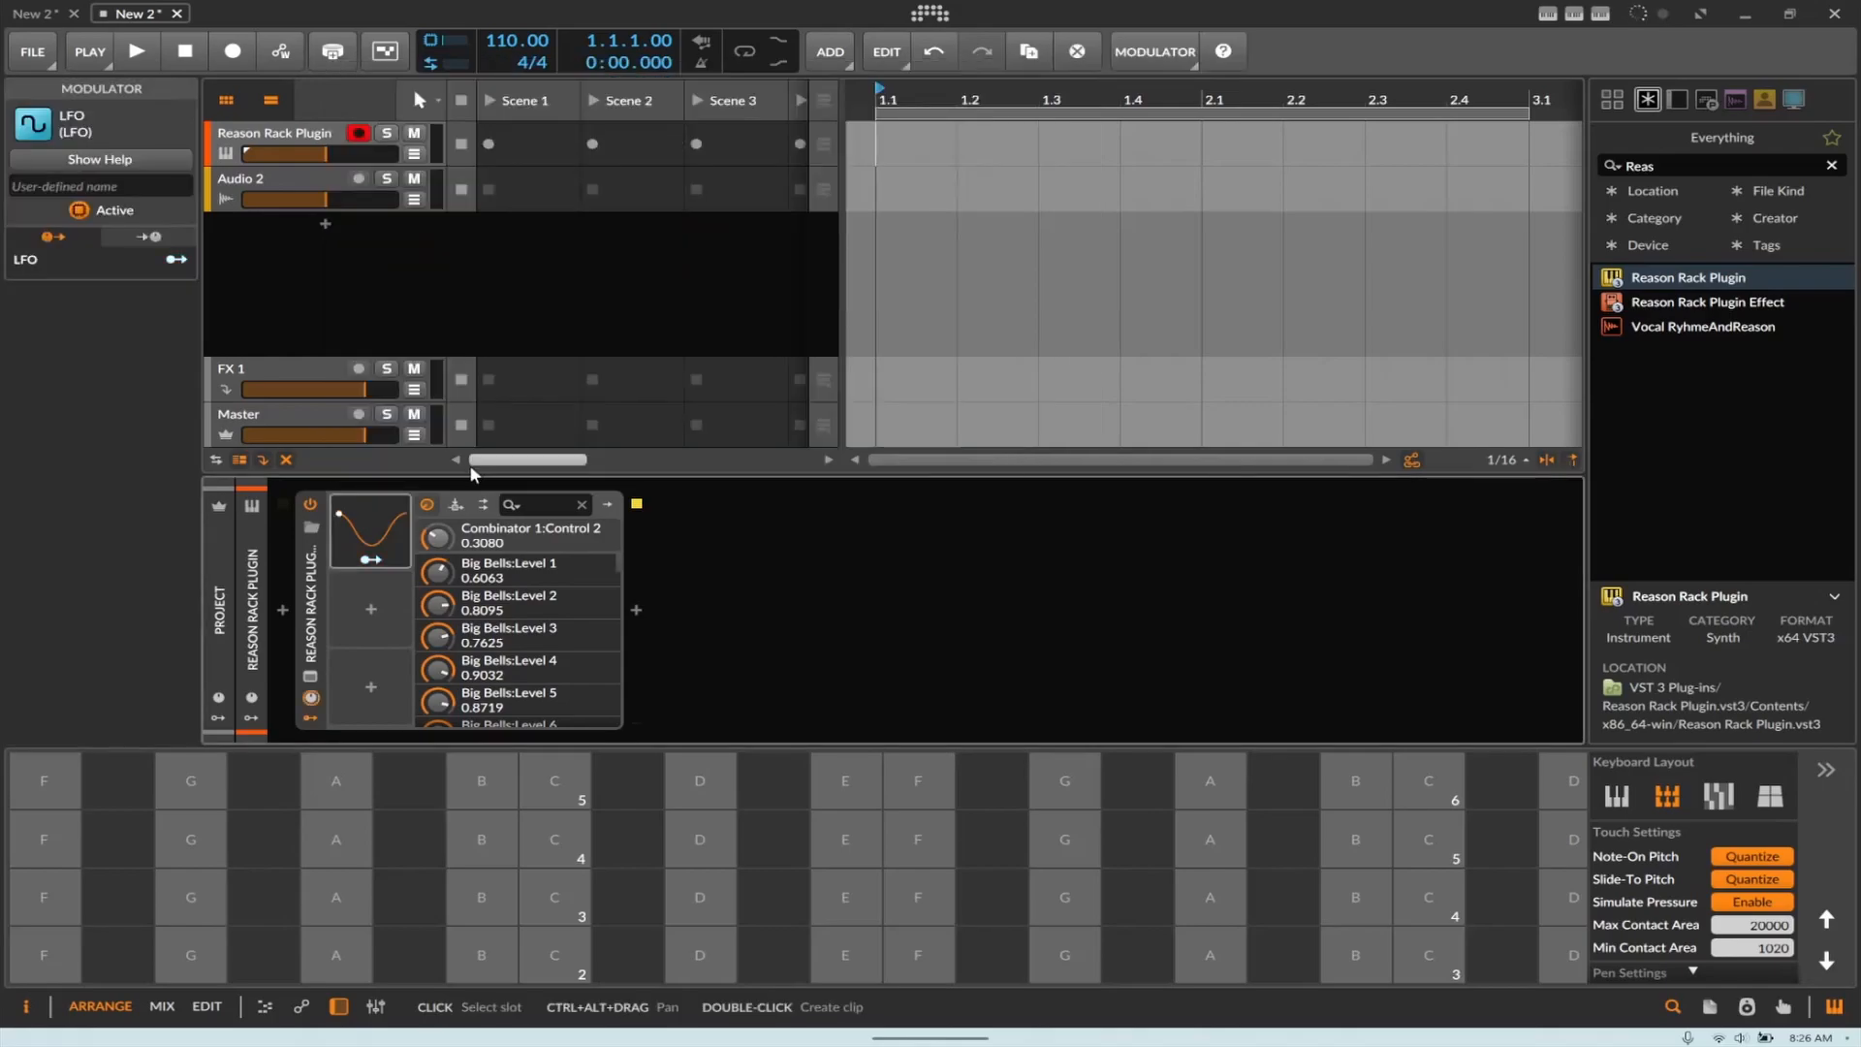
Step: Modulate the Combinator's Control 2 with the LFO by about 0.37 and set the LFO's timebase to 16th note
click(371, 559)
drag(438, 545, 438, 473)
click(364, 532)
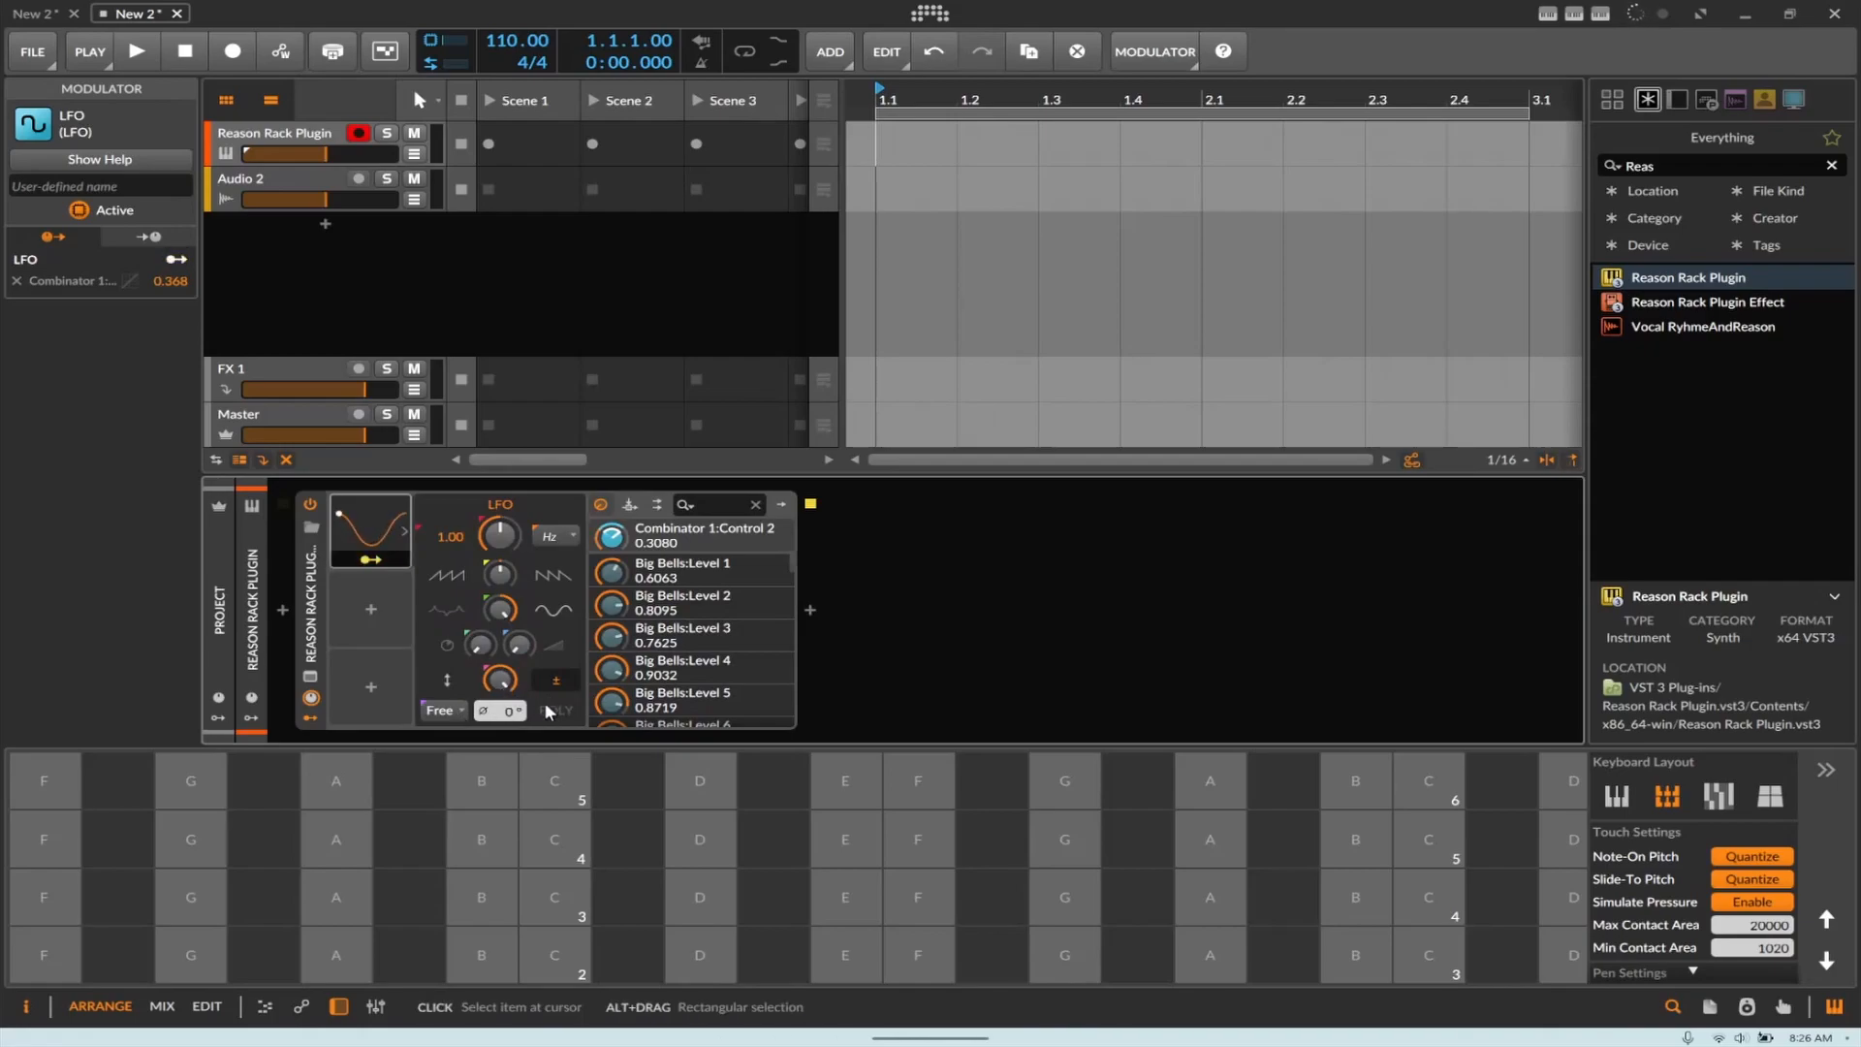
click(555, 536)
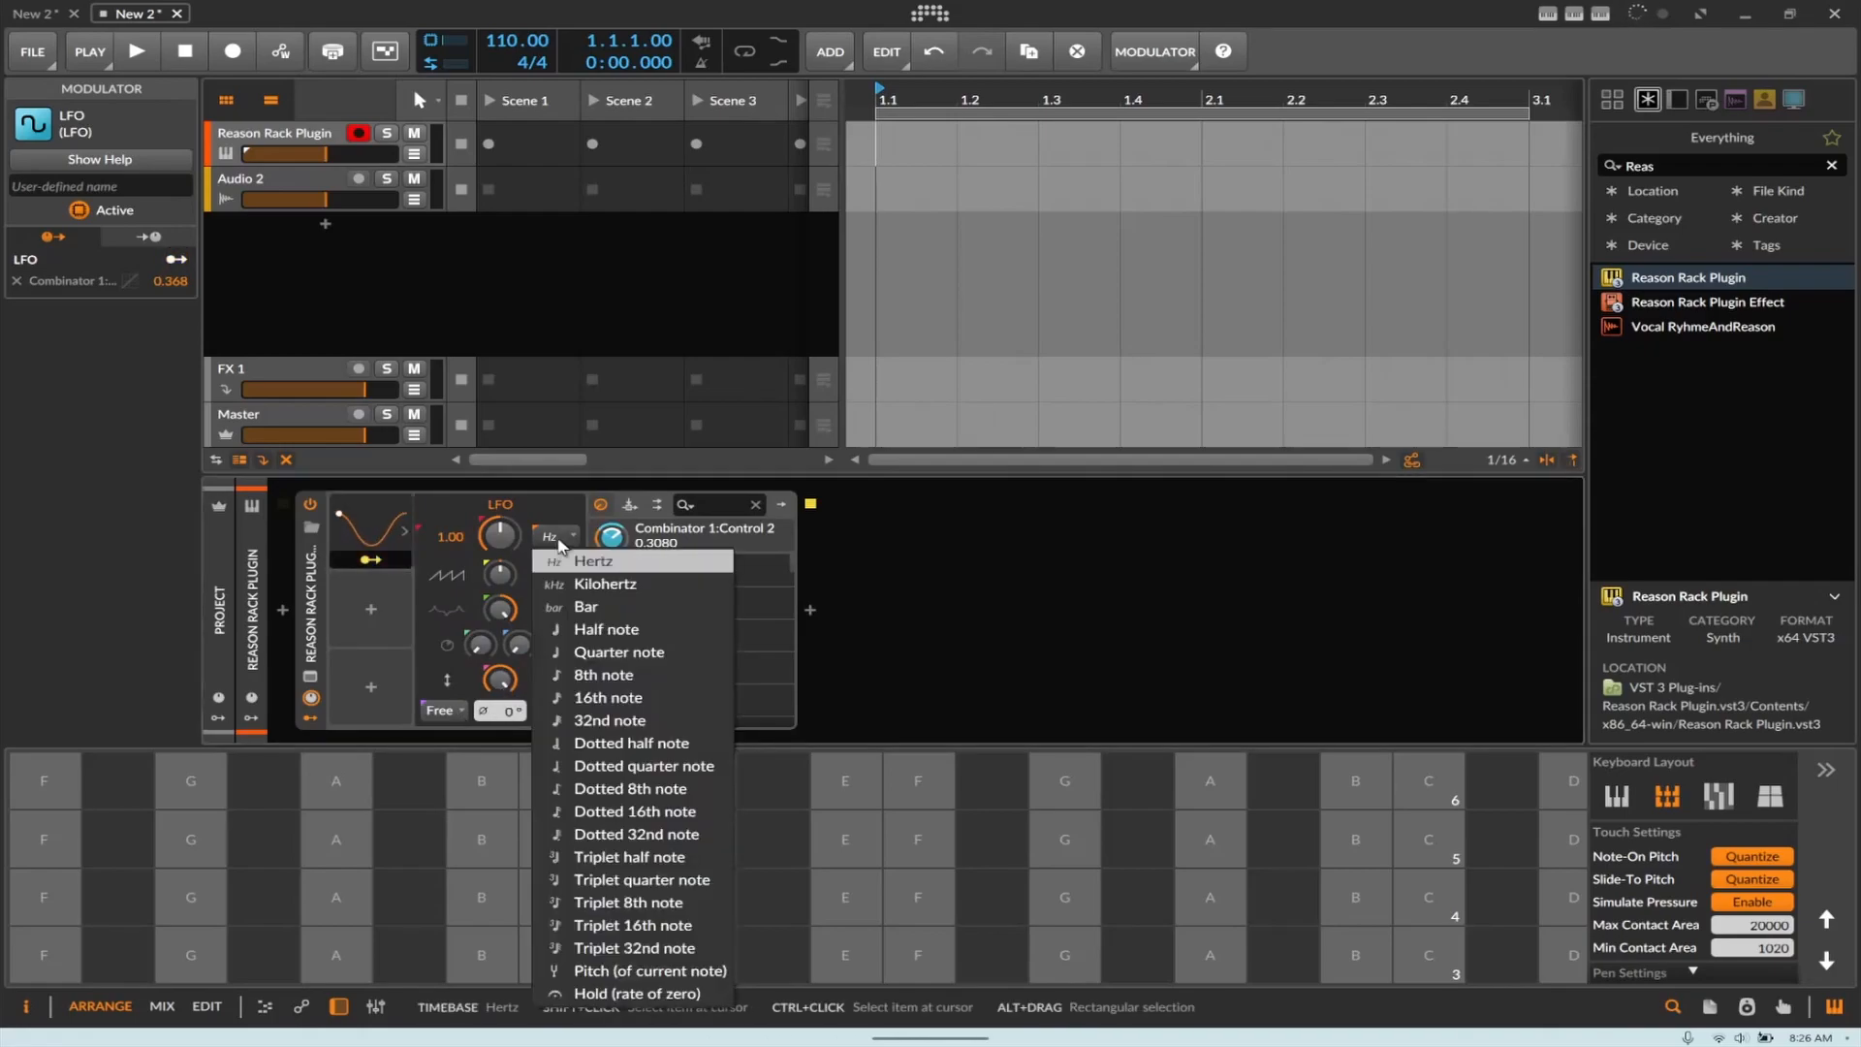
click(653, 691)
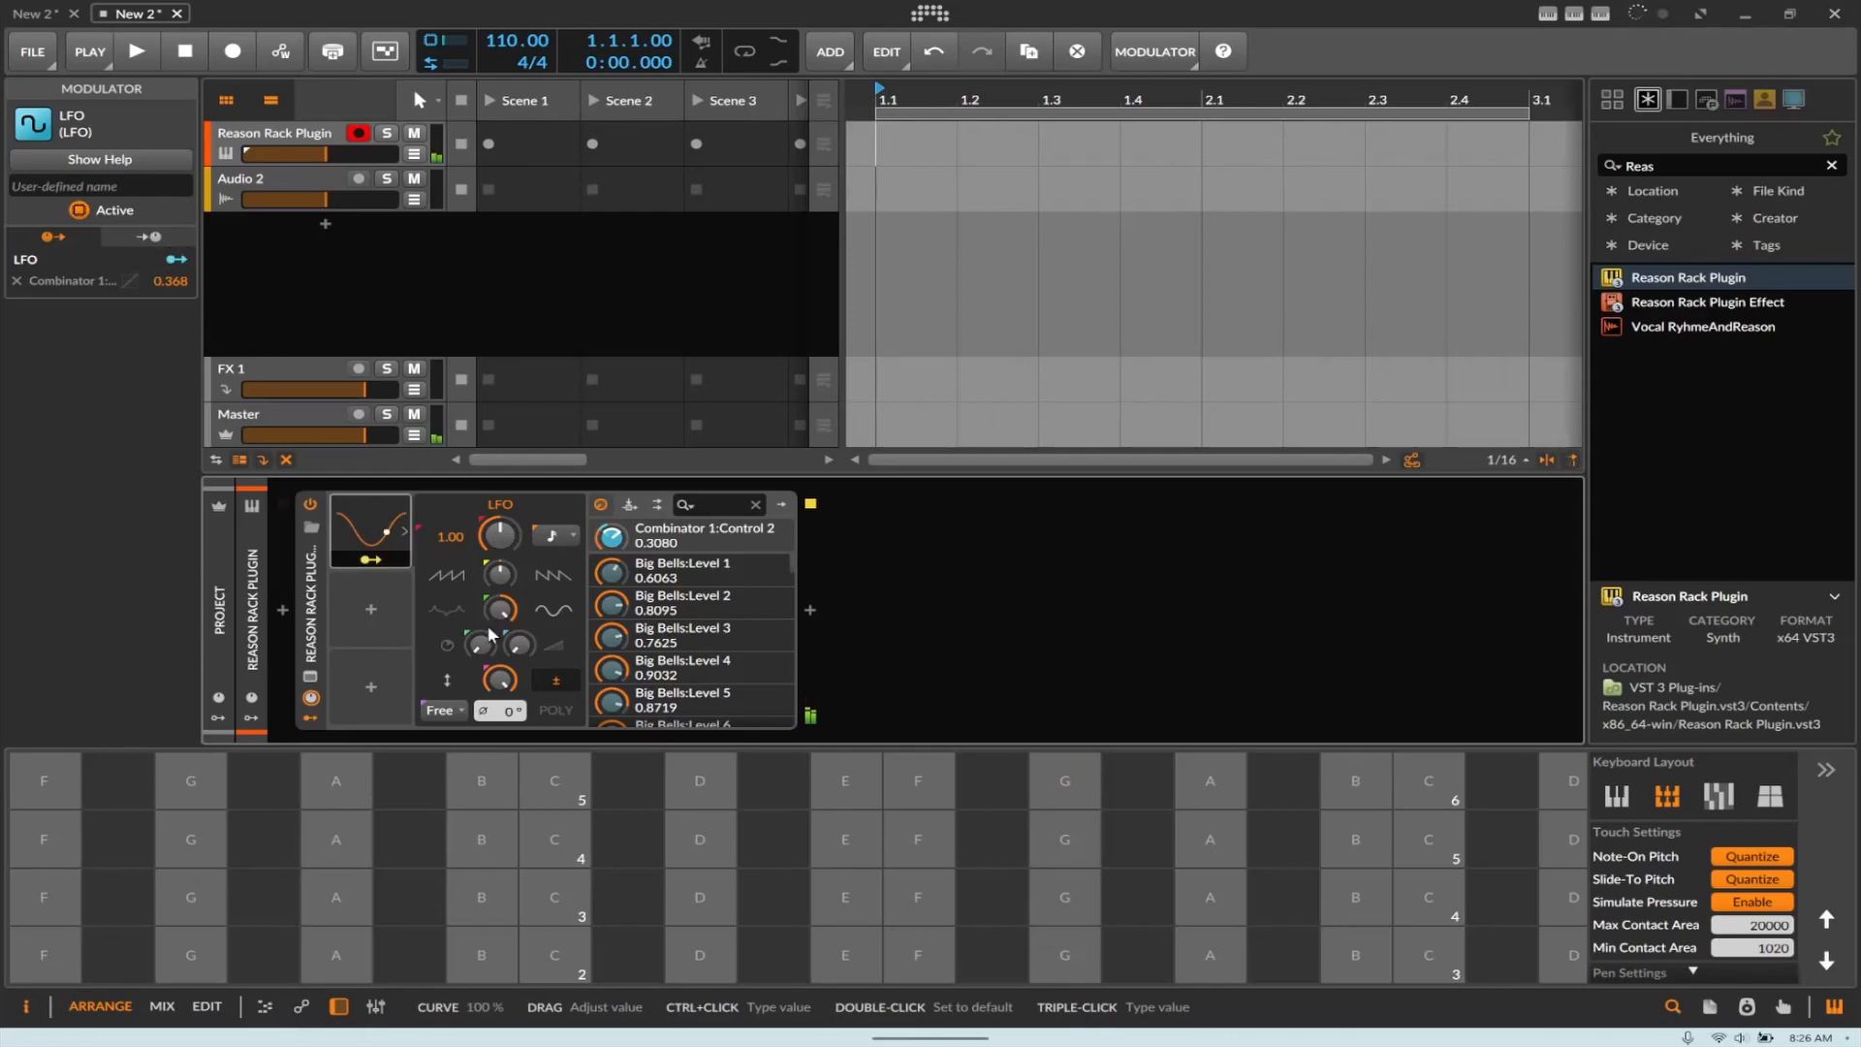
Step: Reopen the Reason Rack Plugin window, turn the Combinator's Control 1 to about 0.69, and close the window again
click(318, 673)
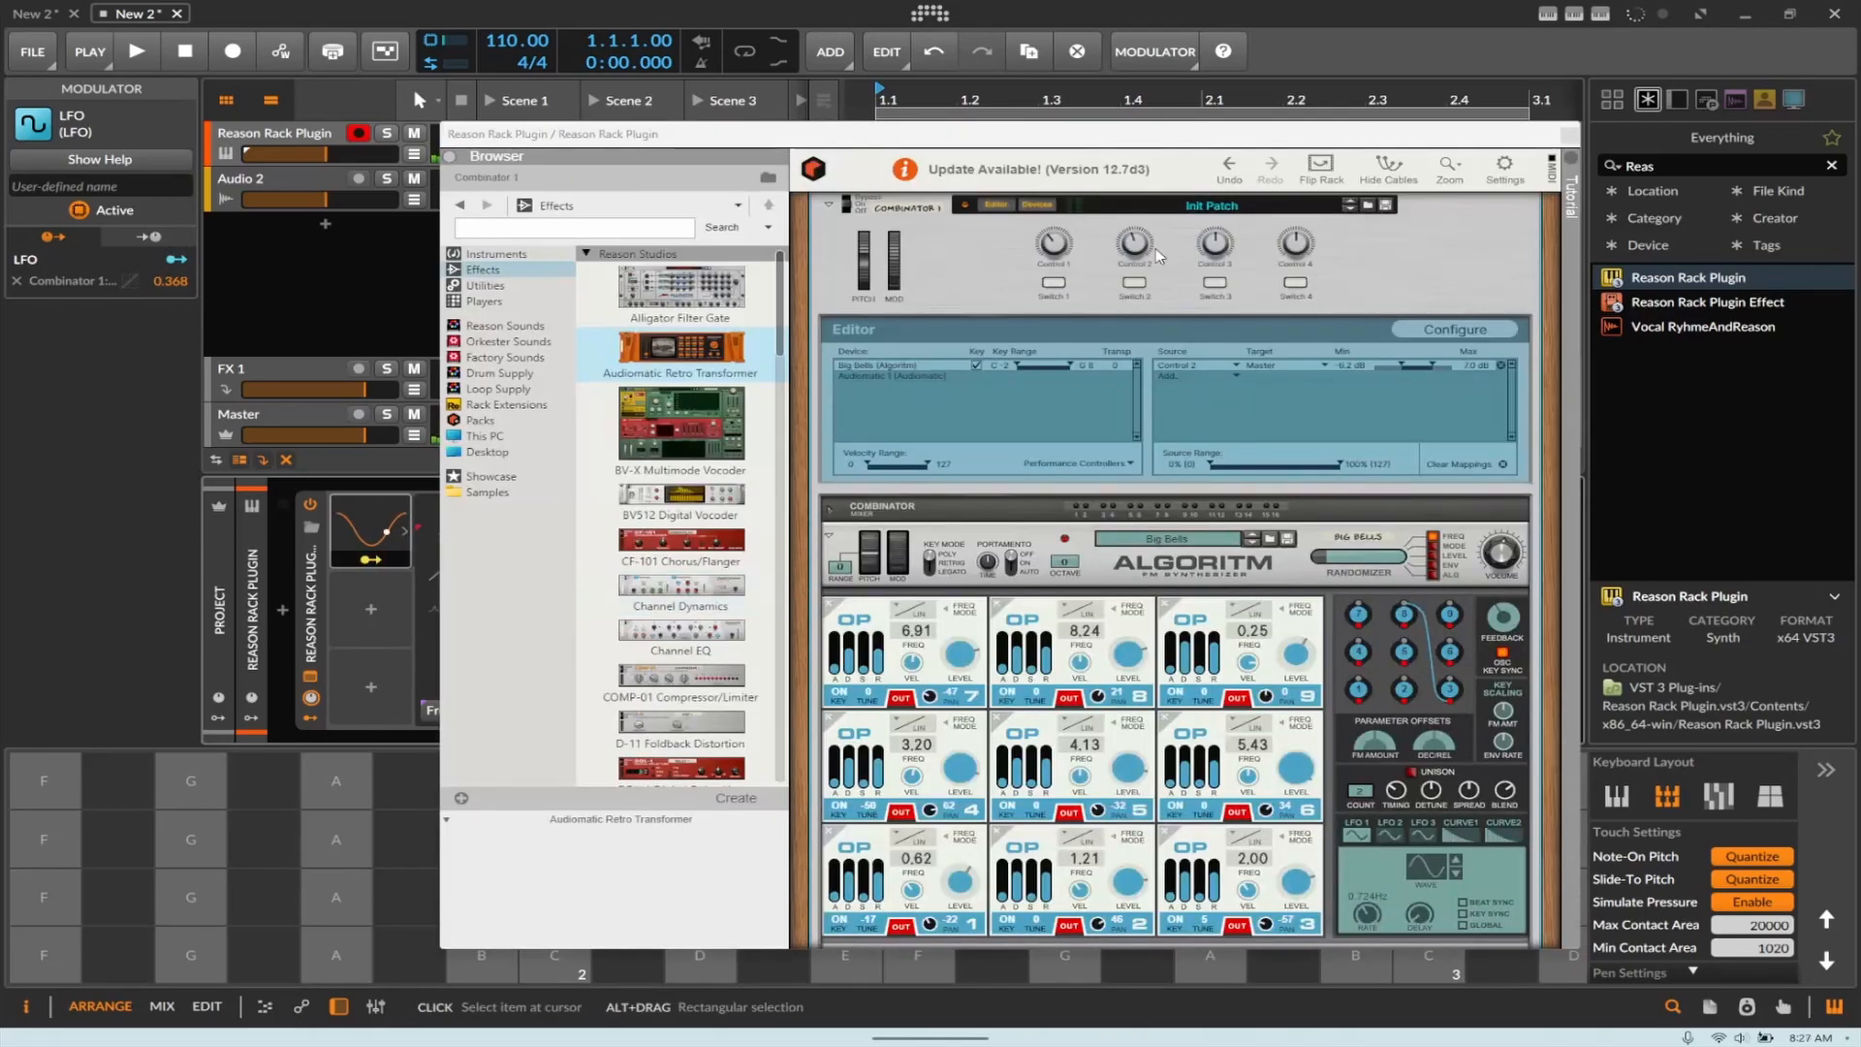
drag(1051, 254, 1045, 233)
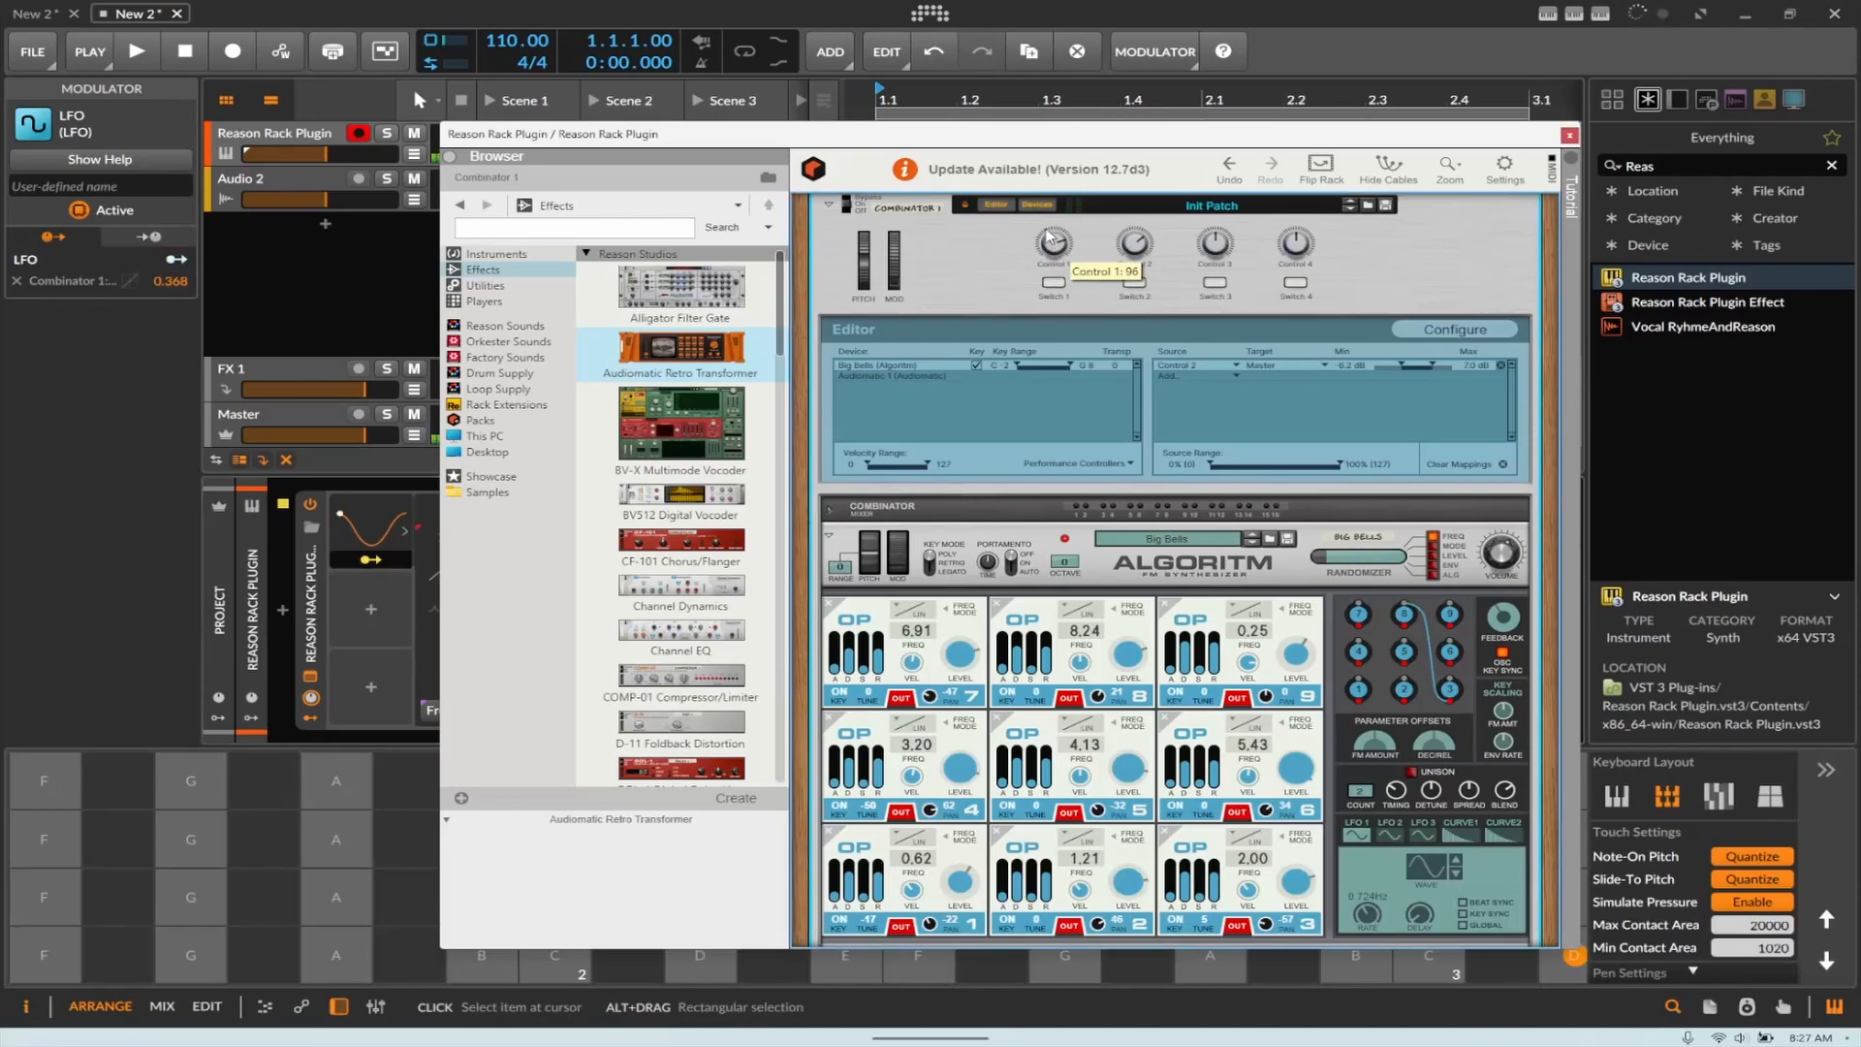
click(1569, 135)
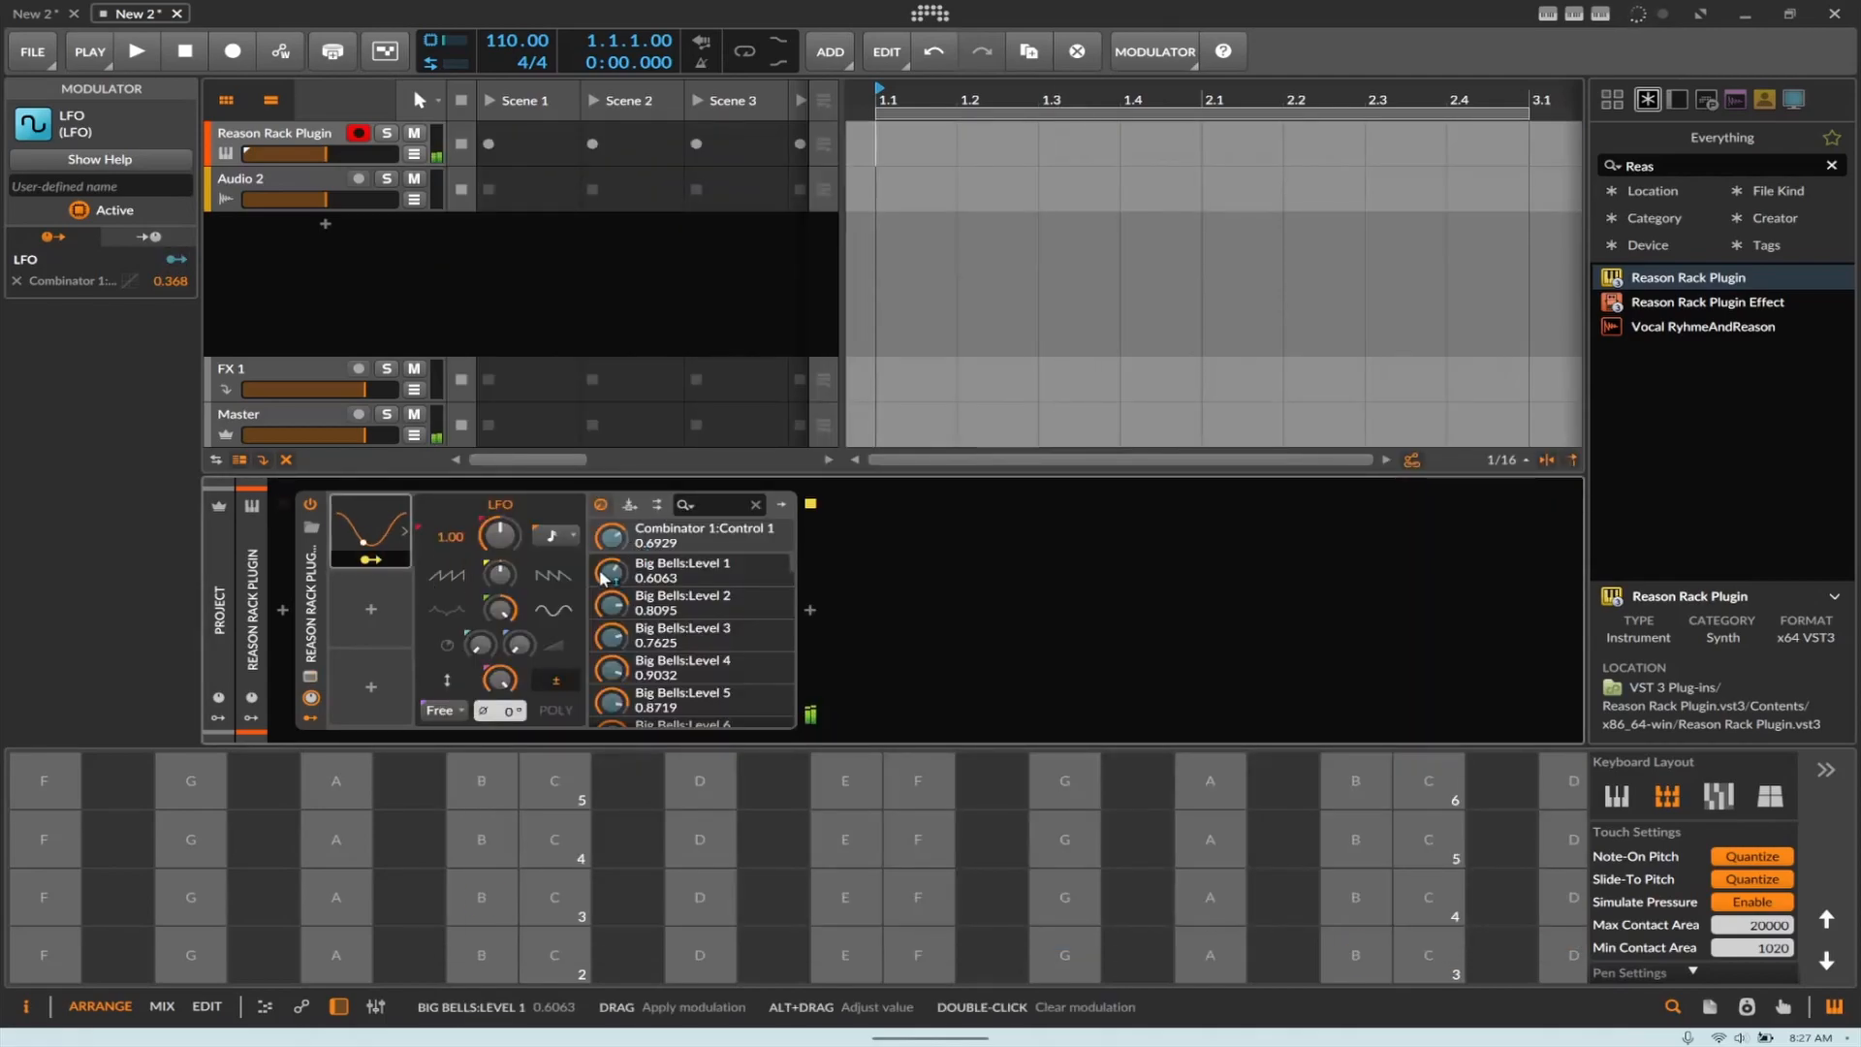
Step: Add an ADSR modulator in the slot below the LFO
click(370, 609)
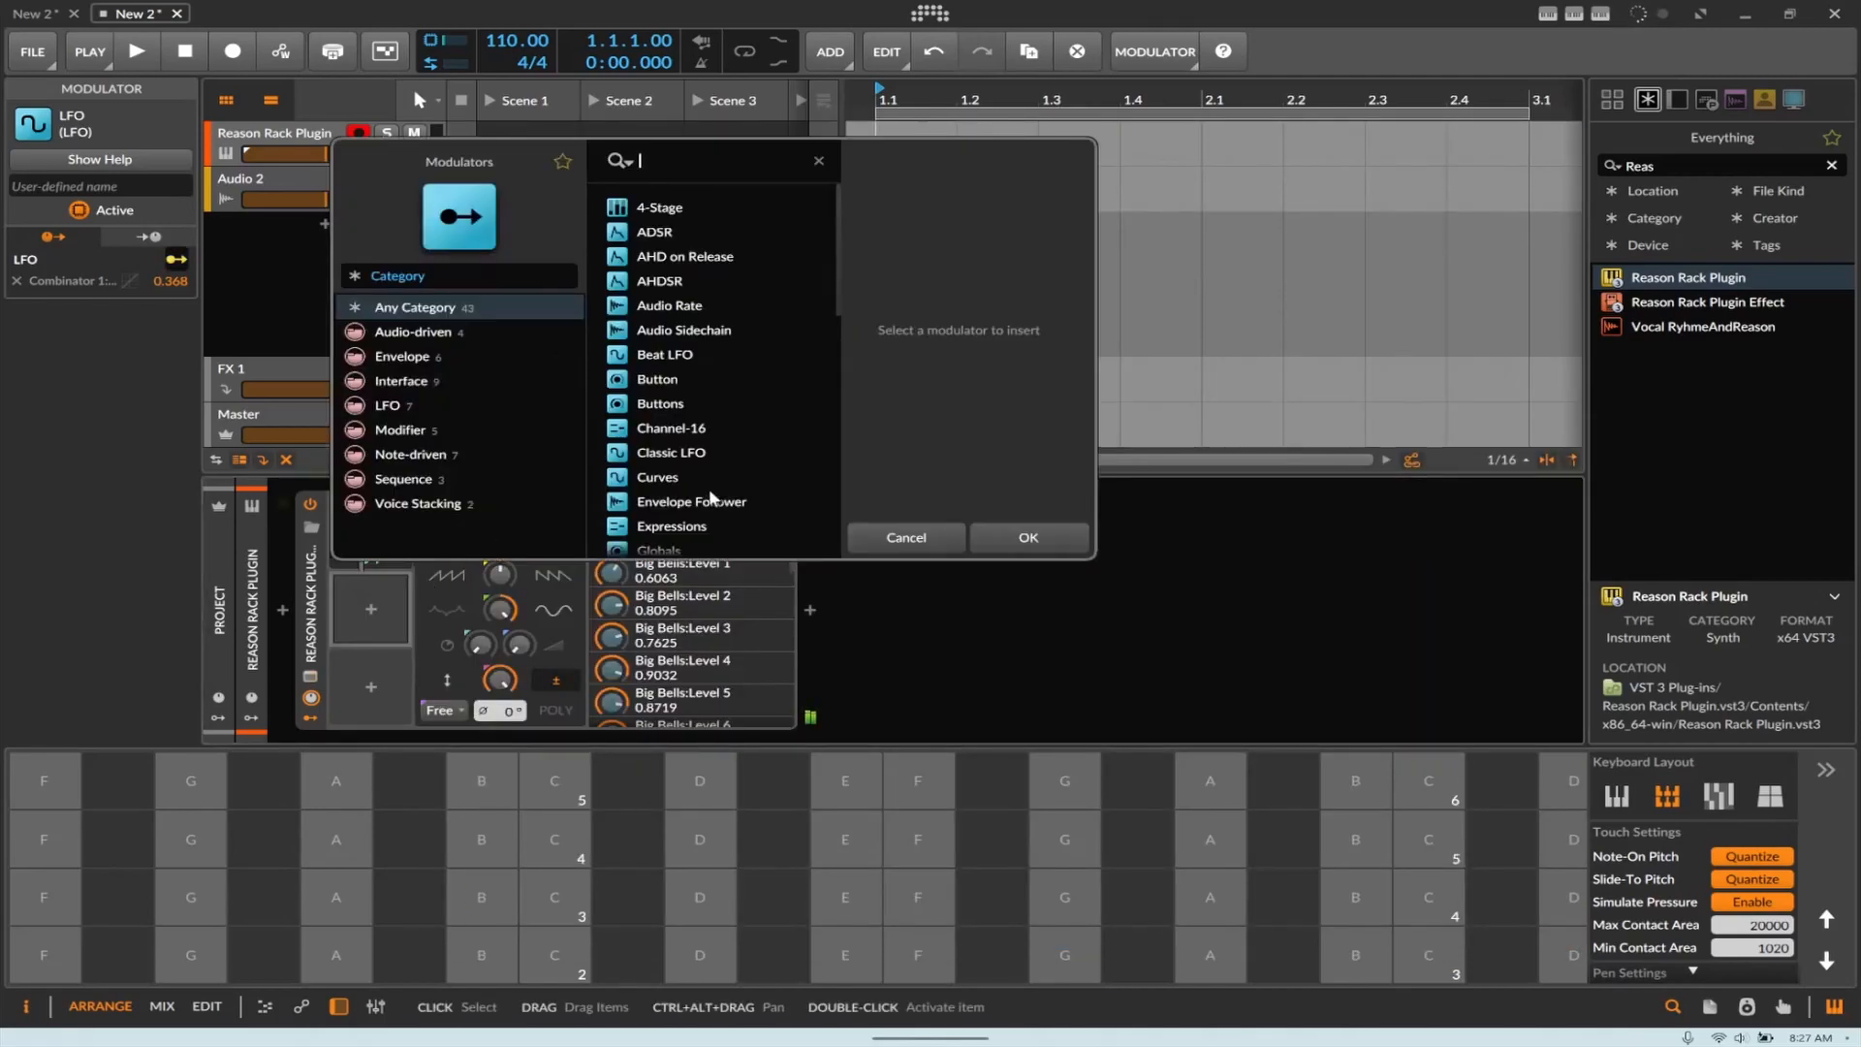
click(667, 240)
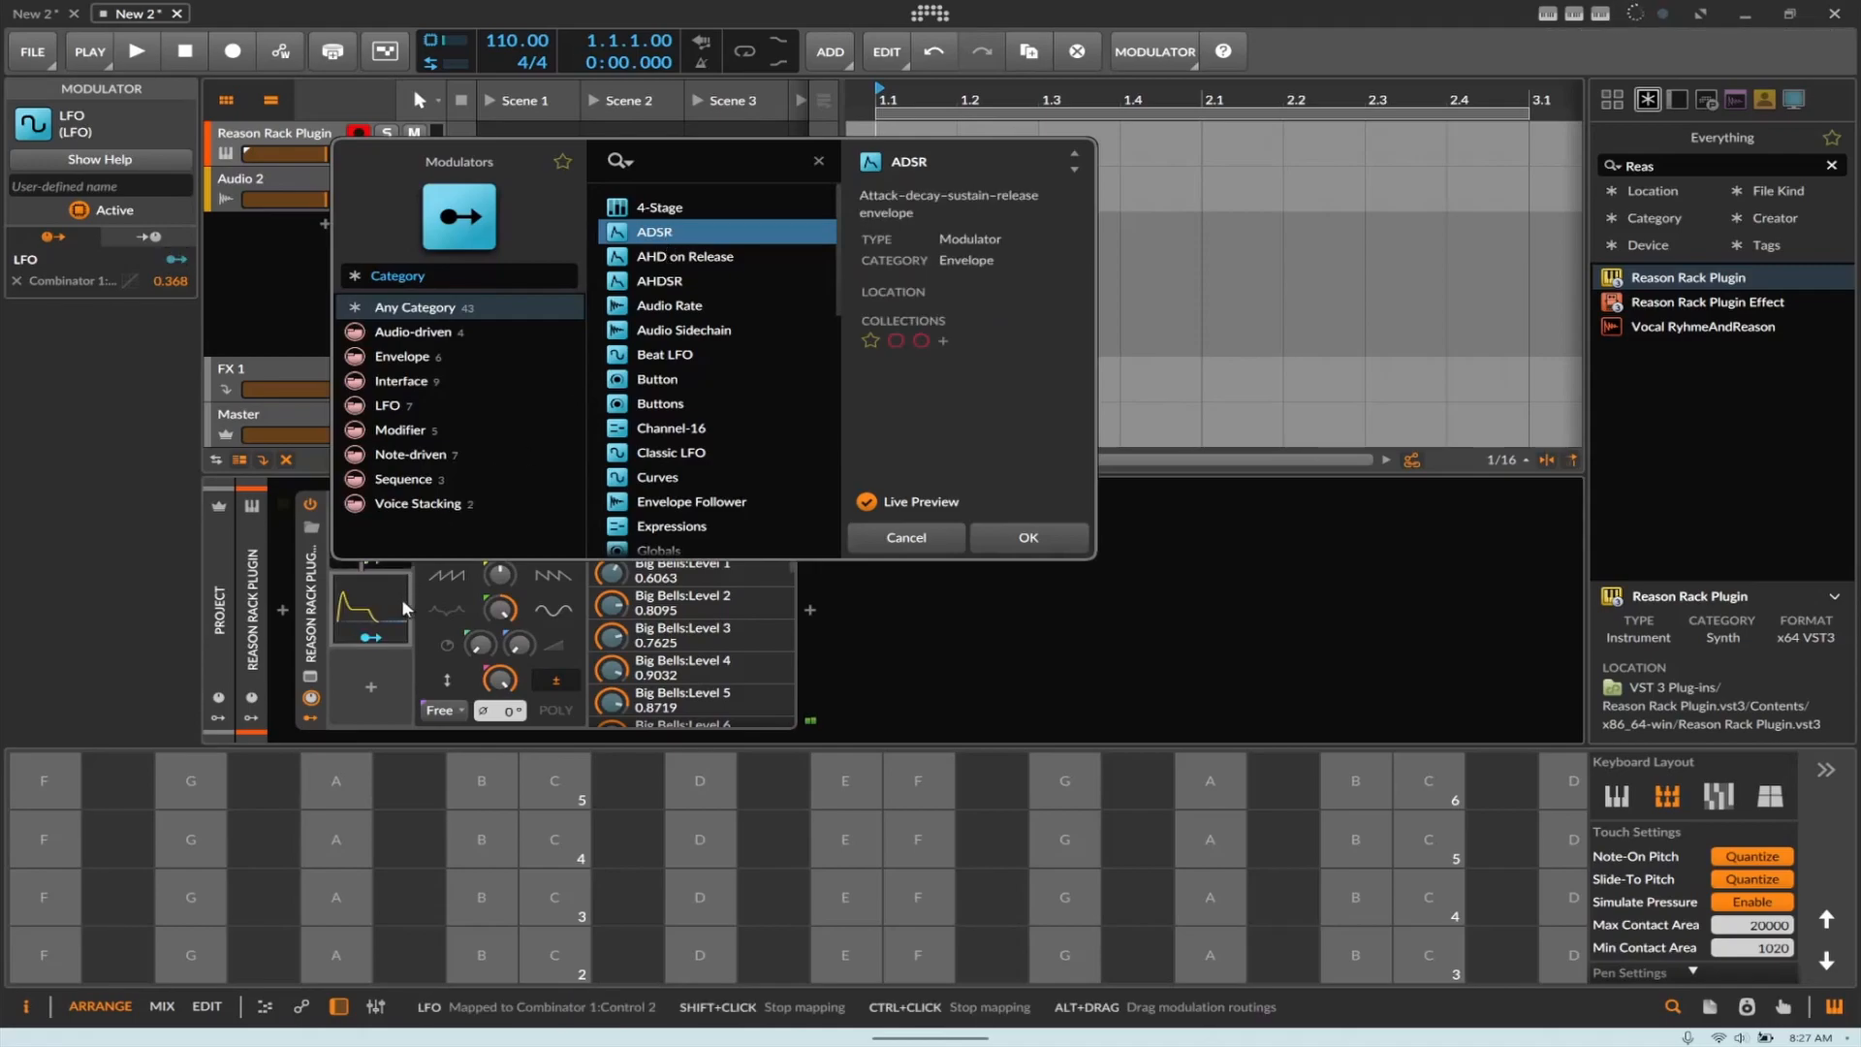
click(1008, 540)
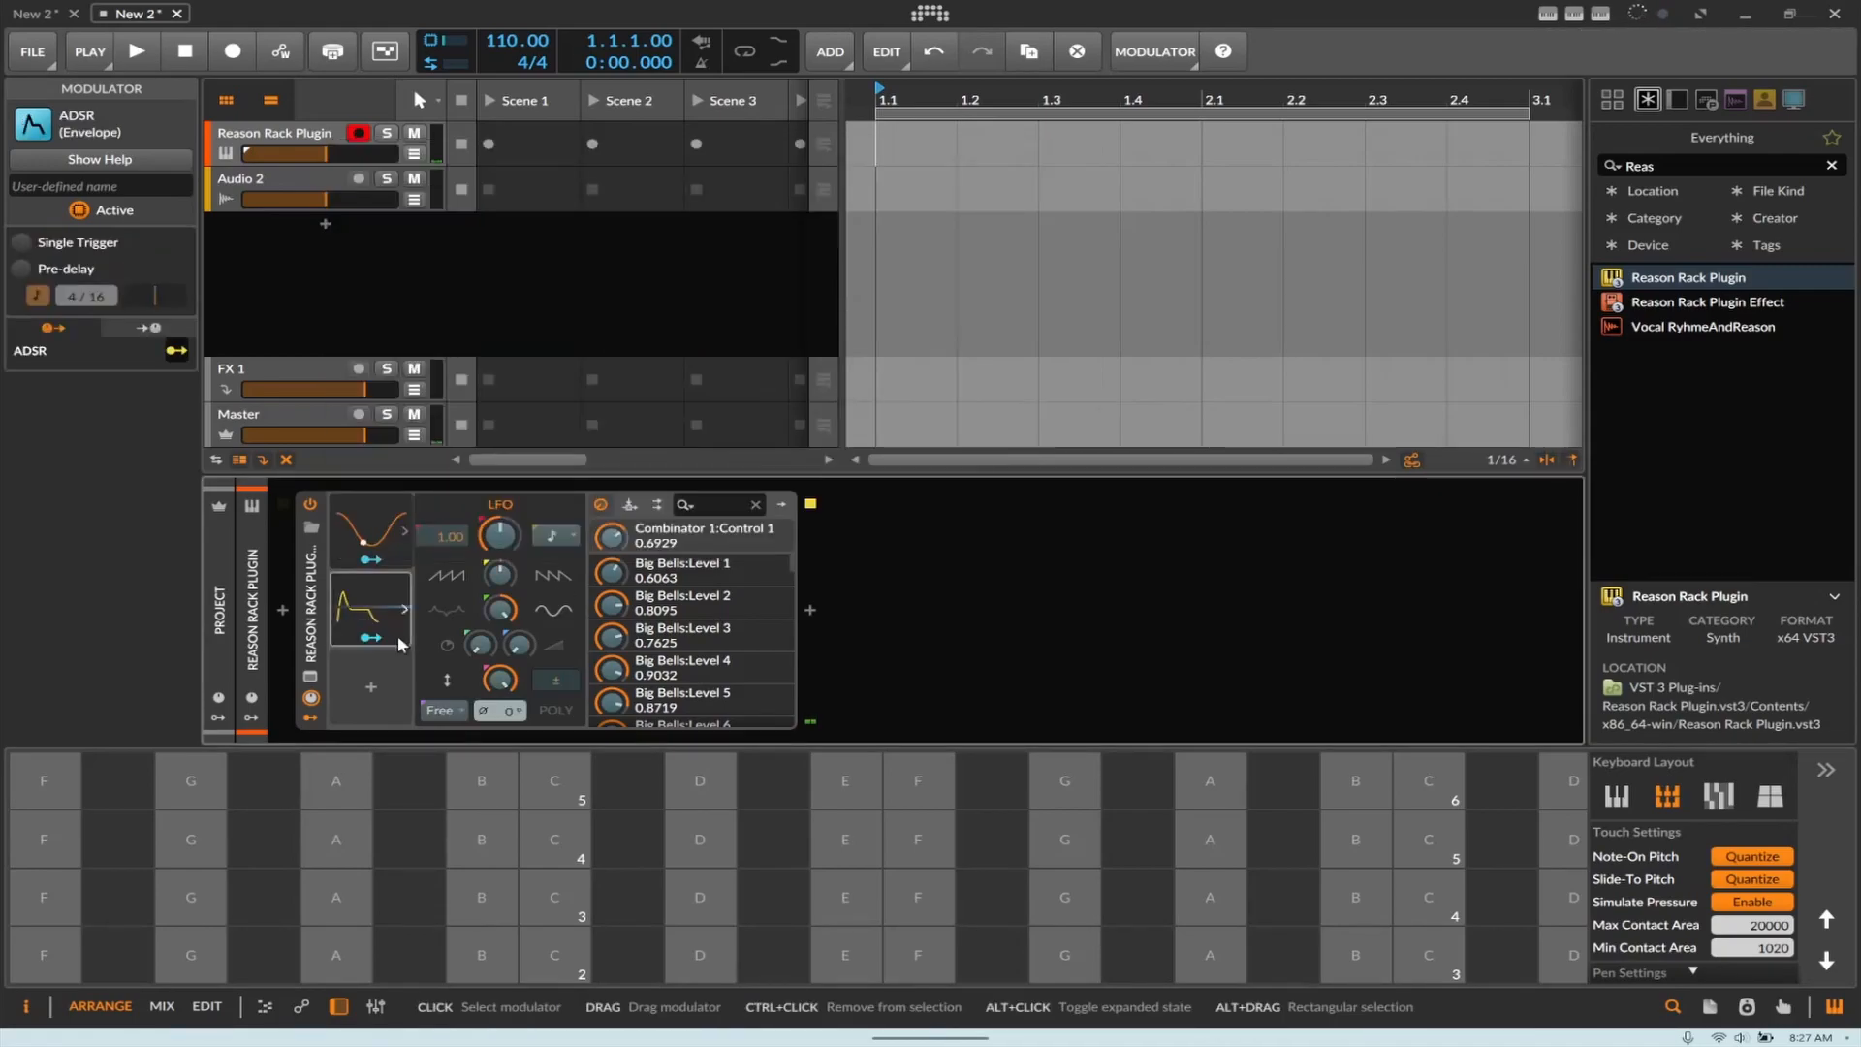
Step: Modulate the Combinator's Control 1 with the ADSR by about 0.44 and set Control 1's base value to about 0.38
drag(603, 544, 606, 510)
click(369, 638)
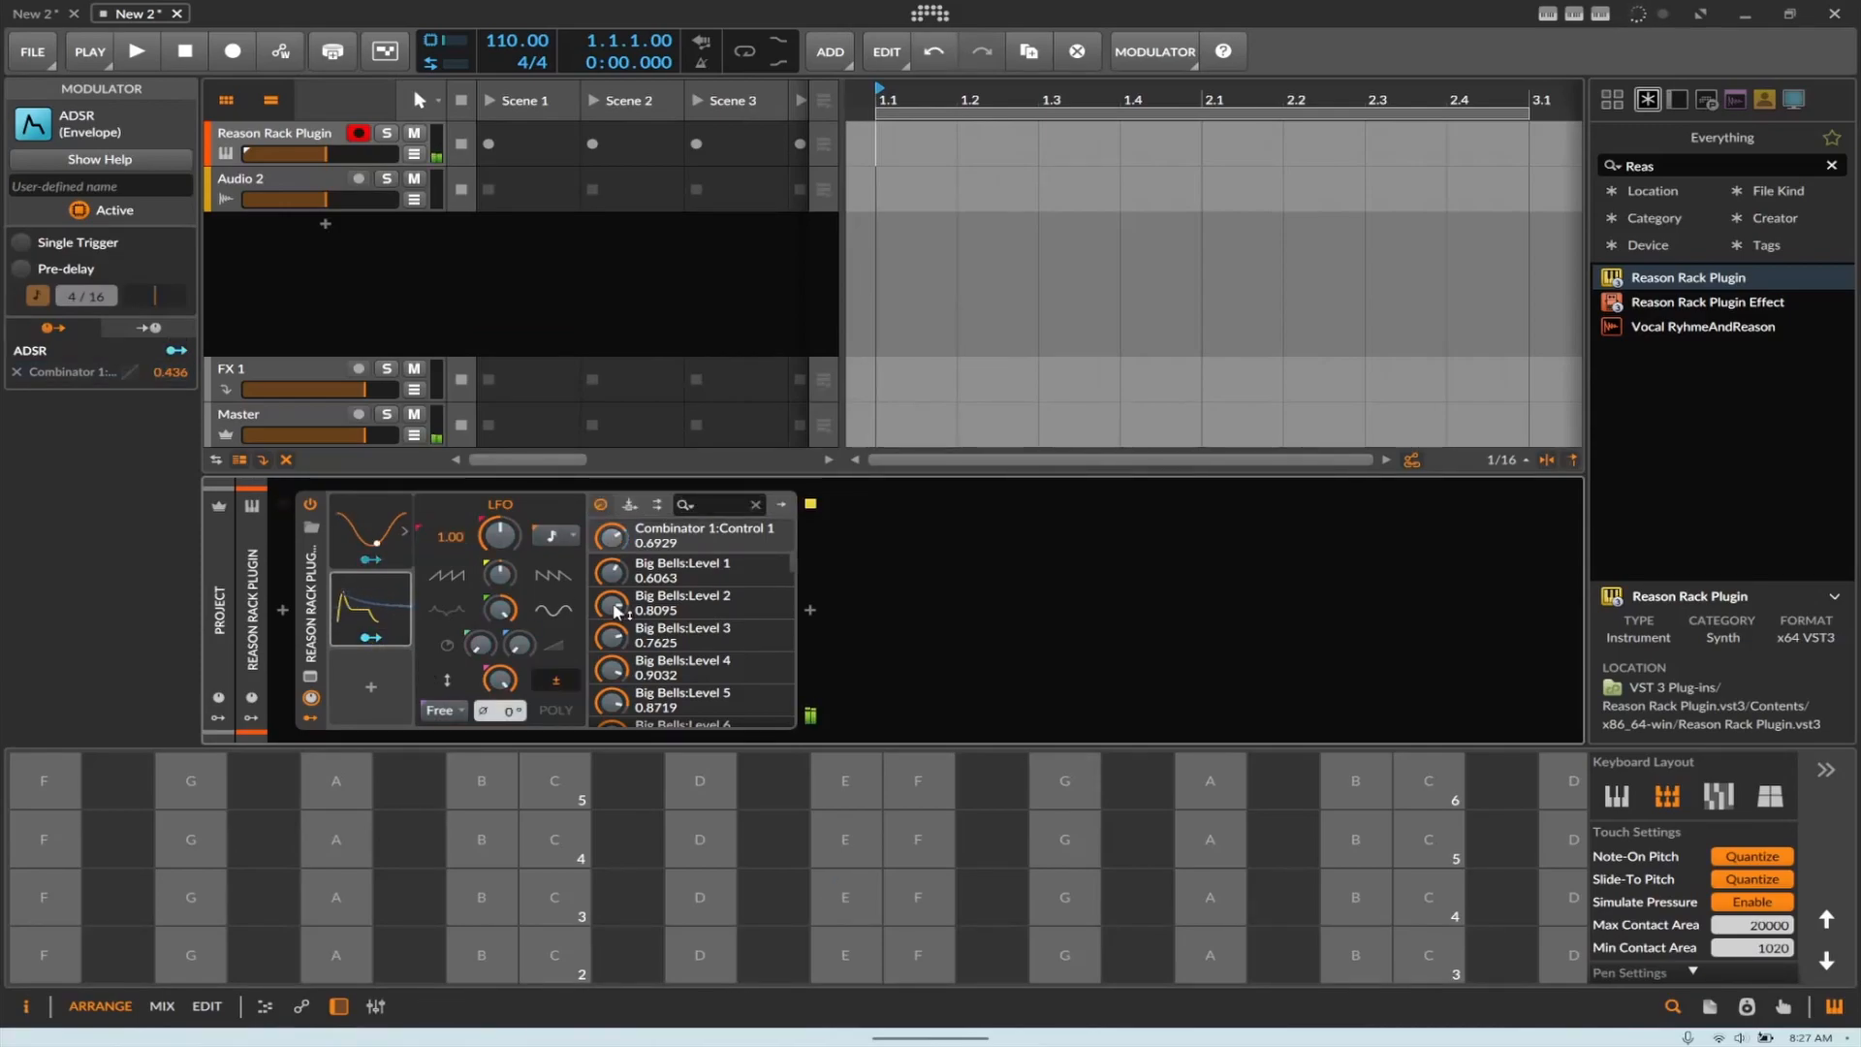
drag(616, 539, 615, 555)
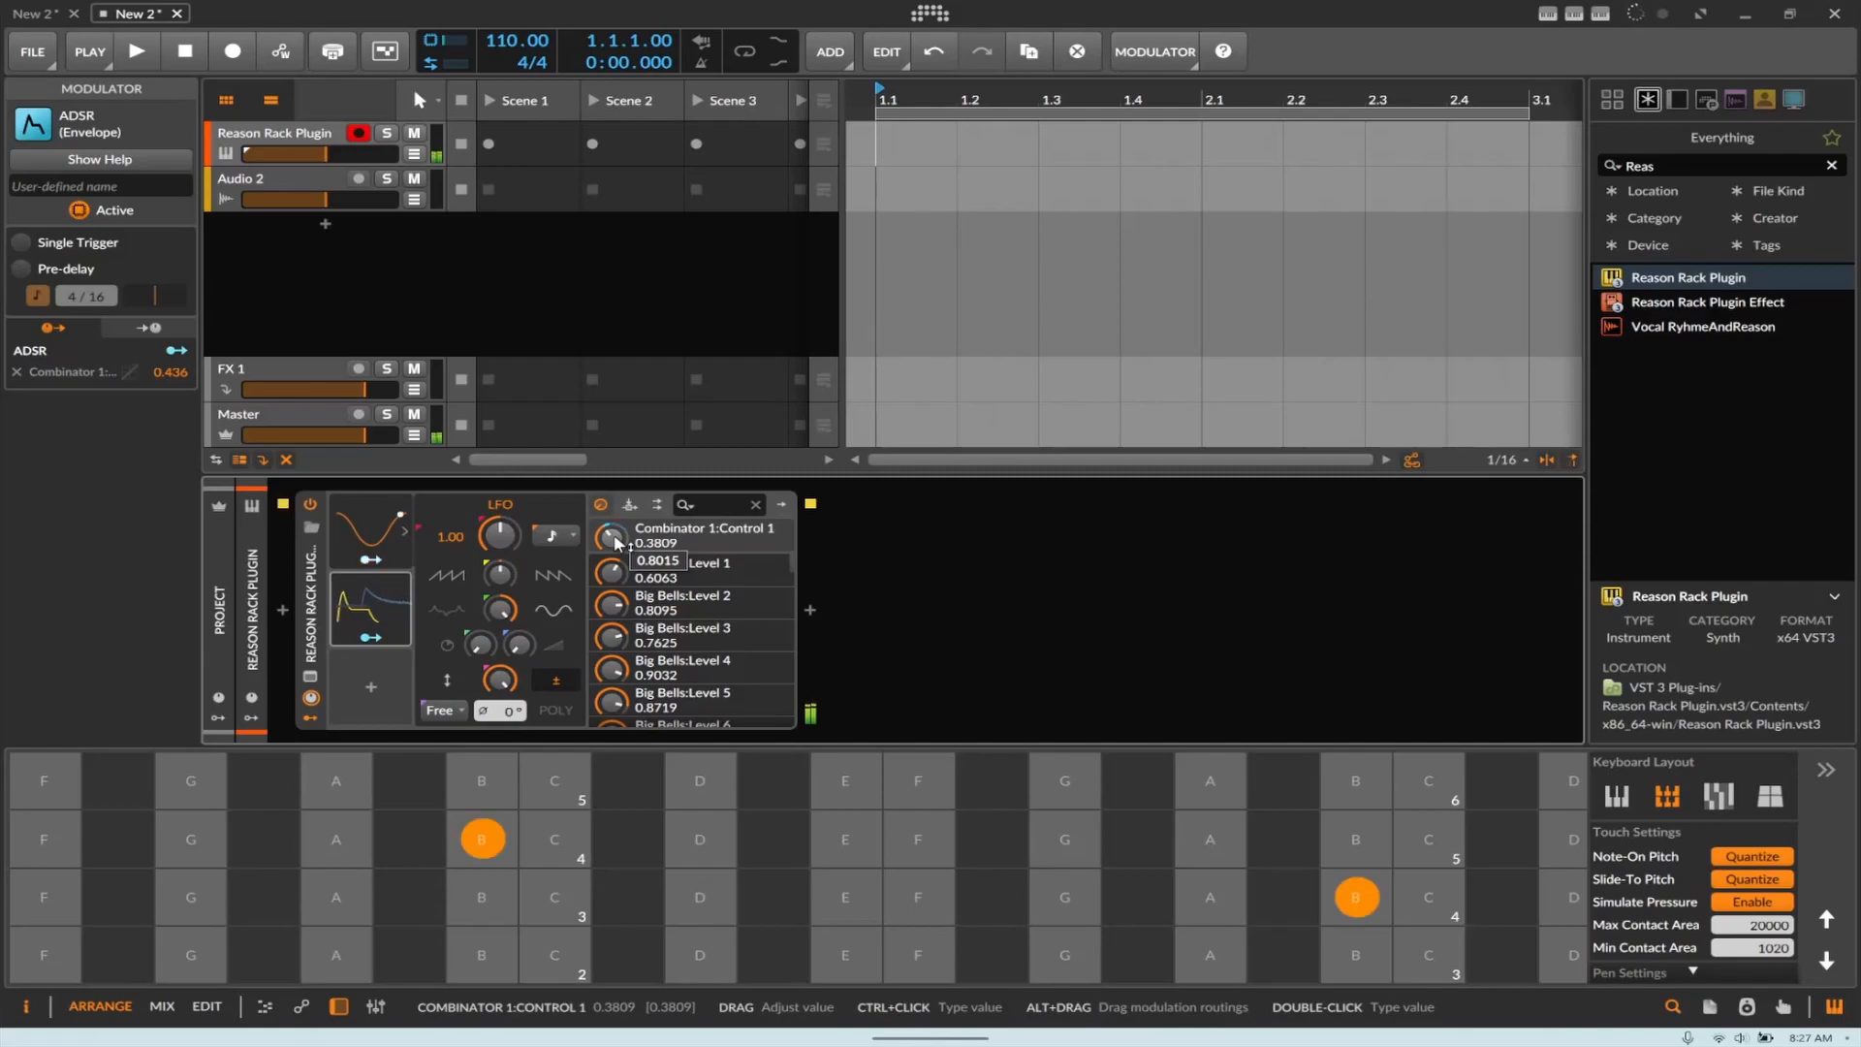
Step: Shape the ADSR envelope with 0% attack, a longer decay, a higher sustain and a shorter release, and collapse its editor
click(370, 606)
drag(552, 652, 622, 653)
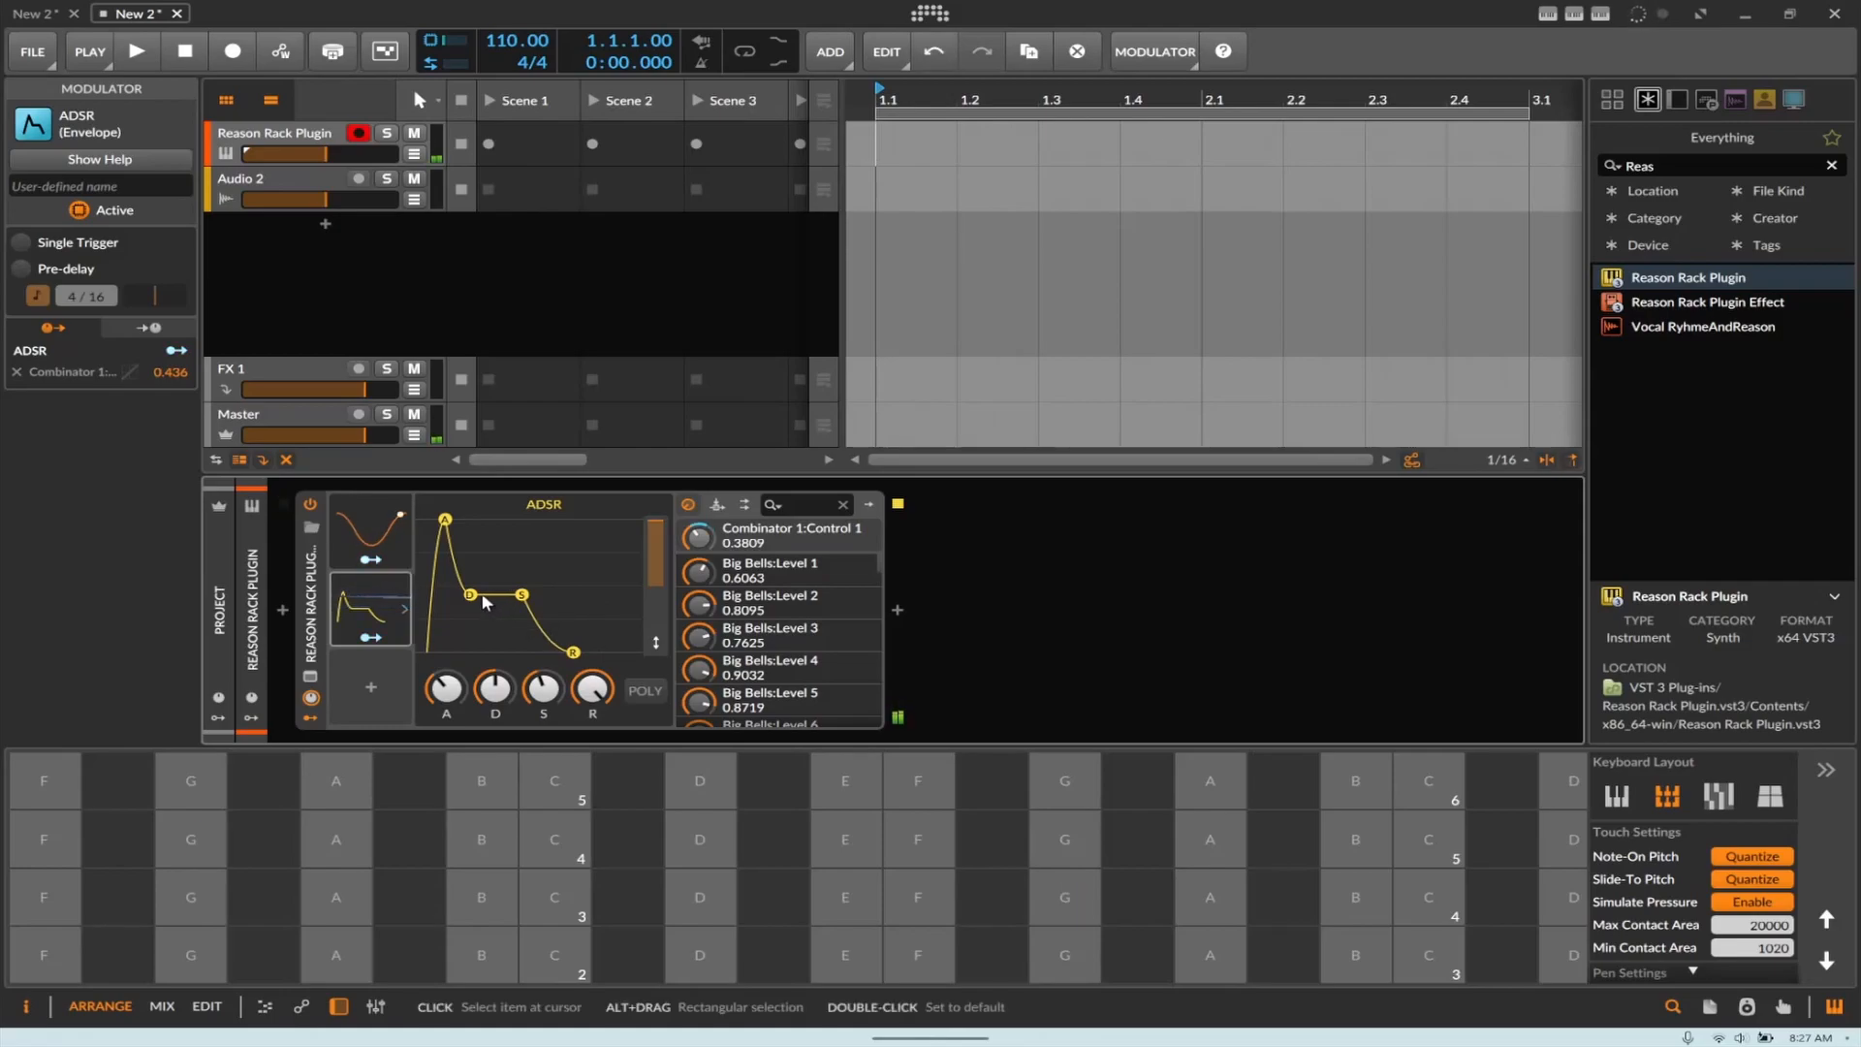
drag(472, 594, 497, 567)
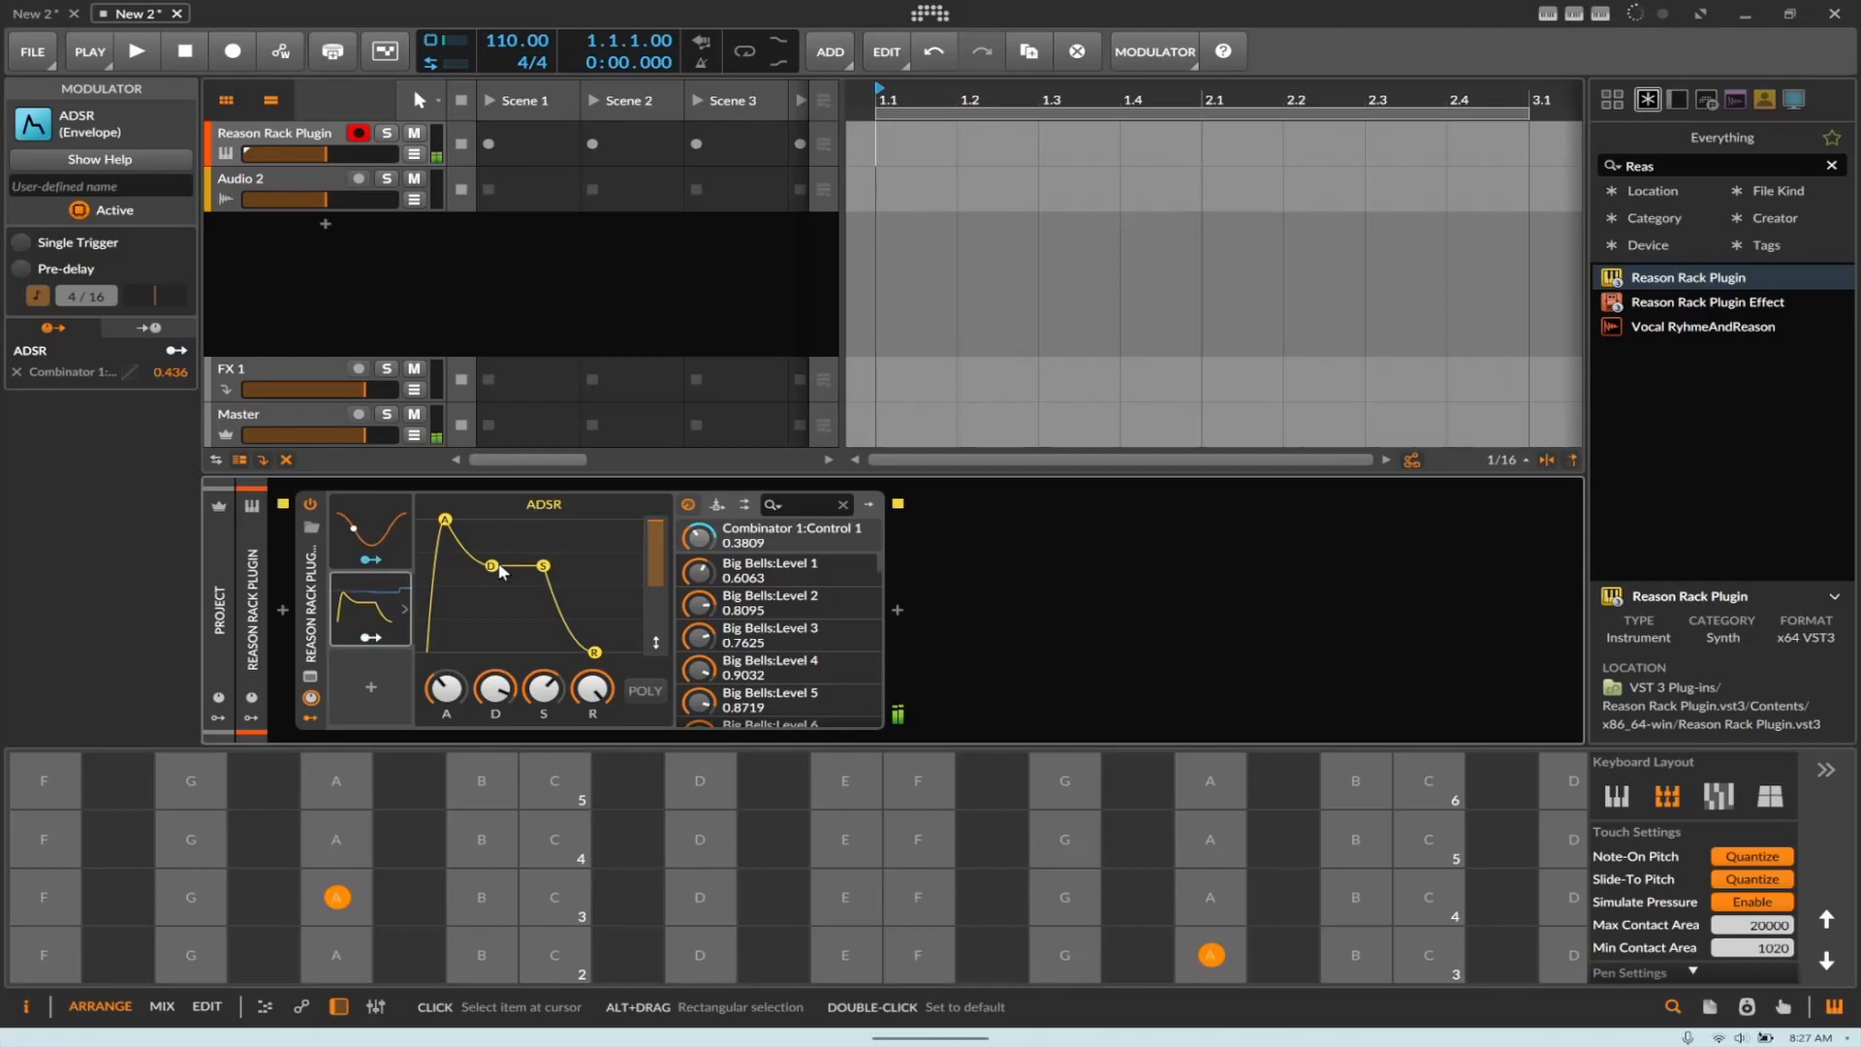
drag(445, 519, 397, 521)
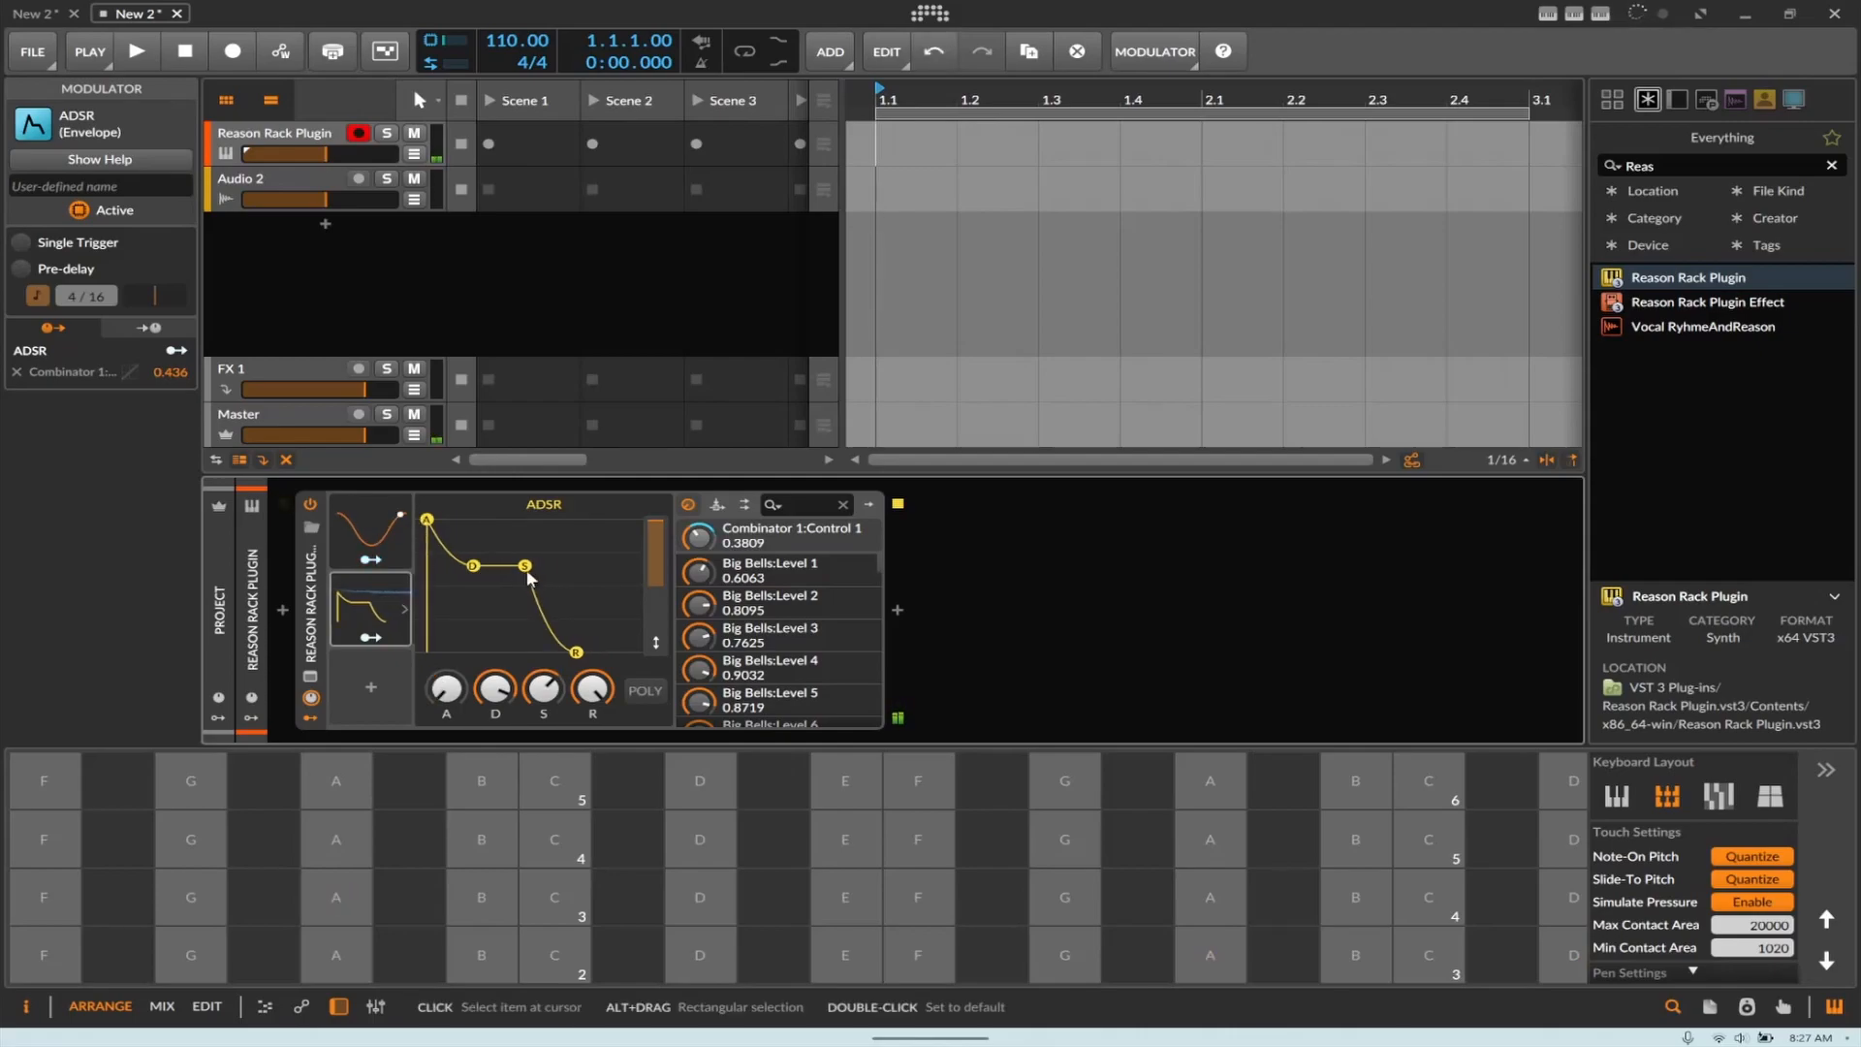
drag(577, 652, 561, 653)
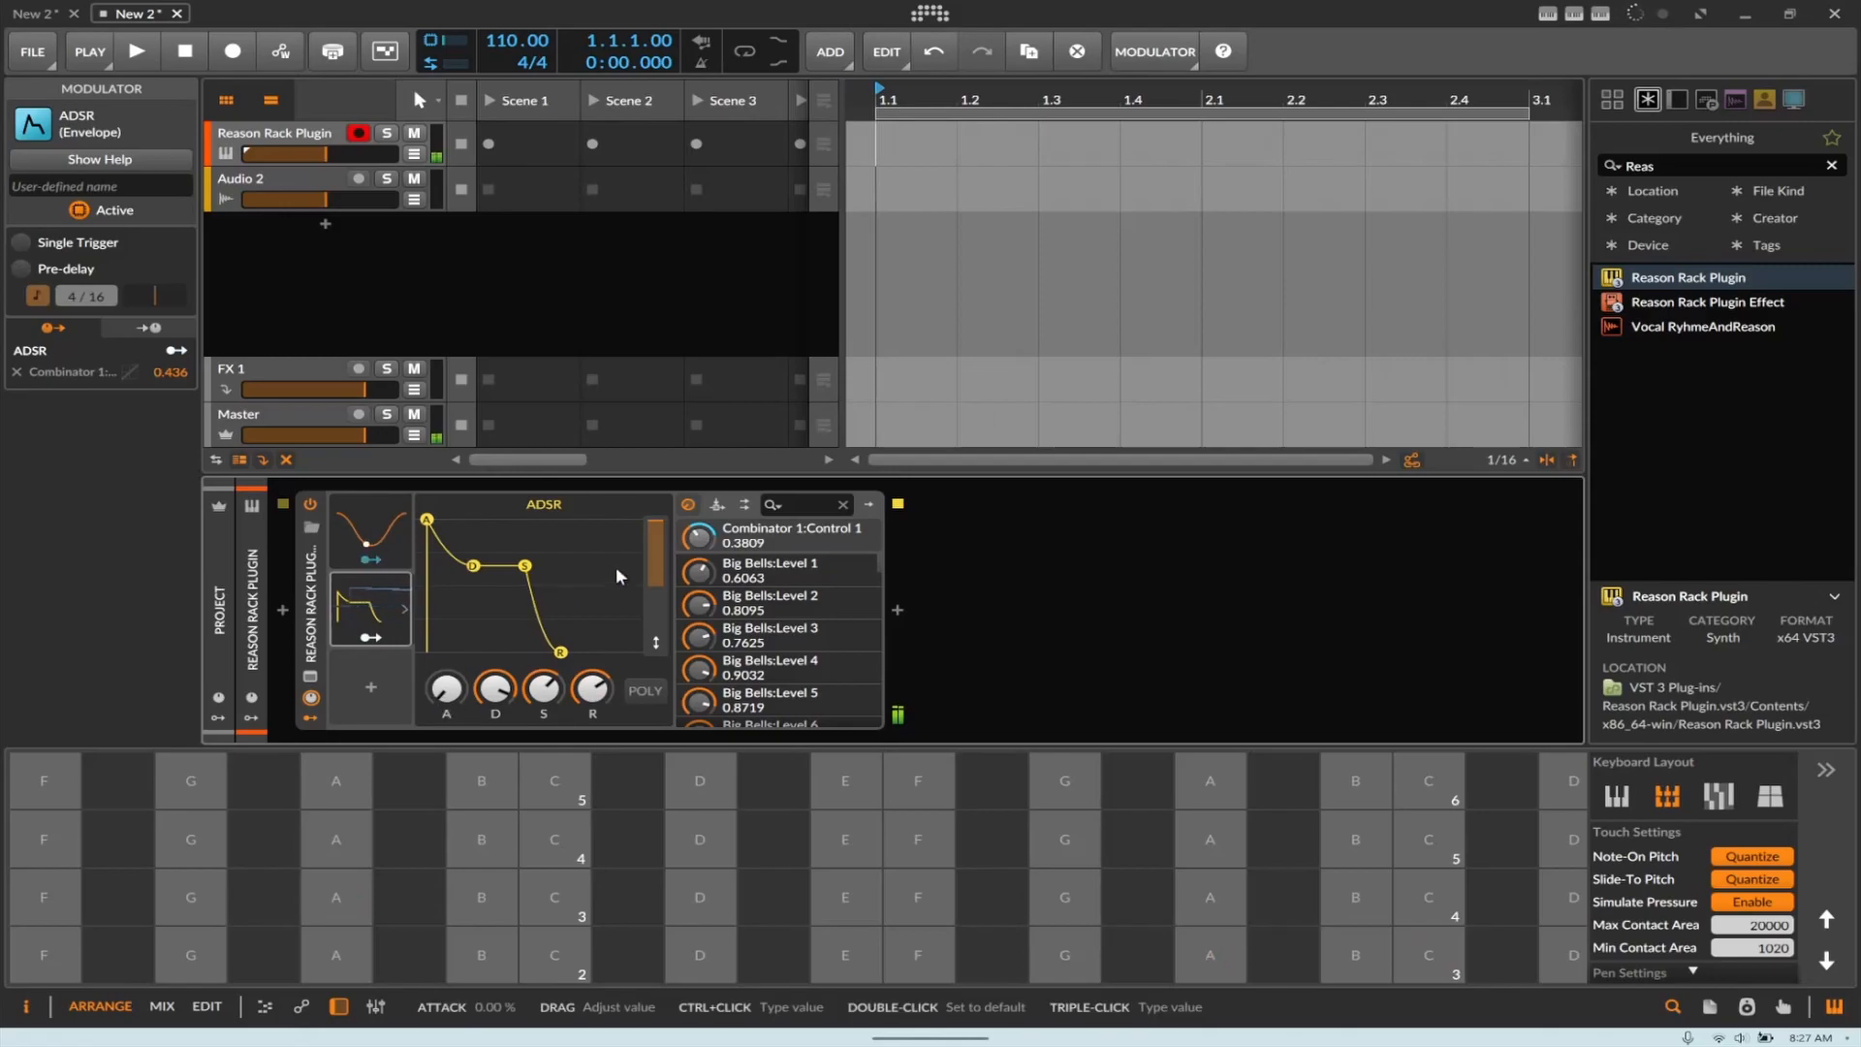
click(347, 614)
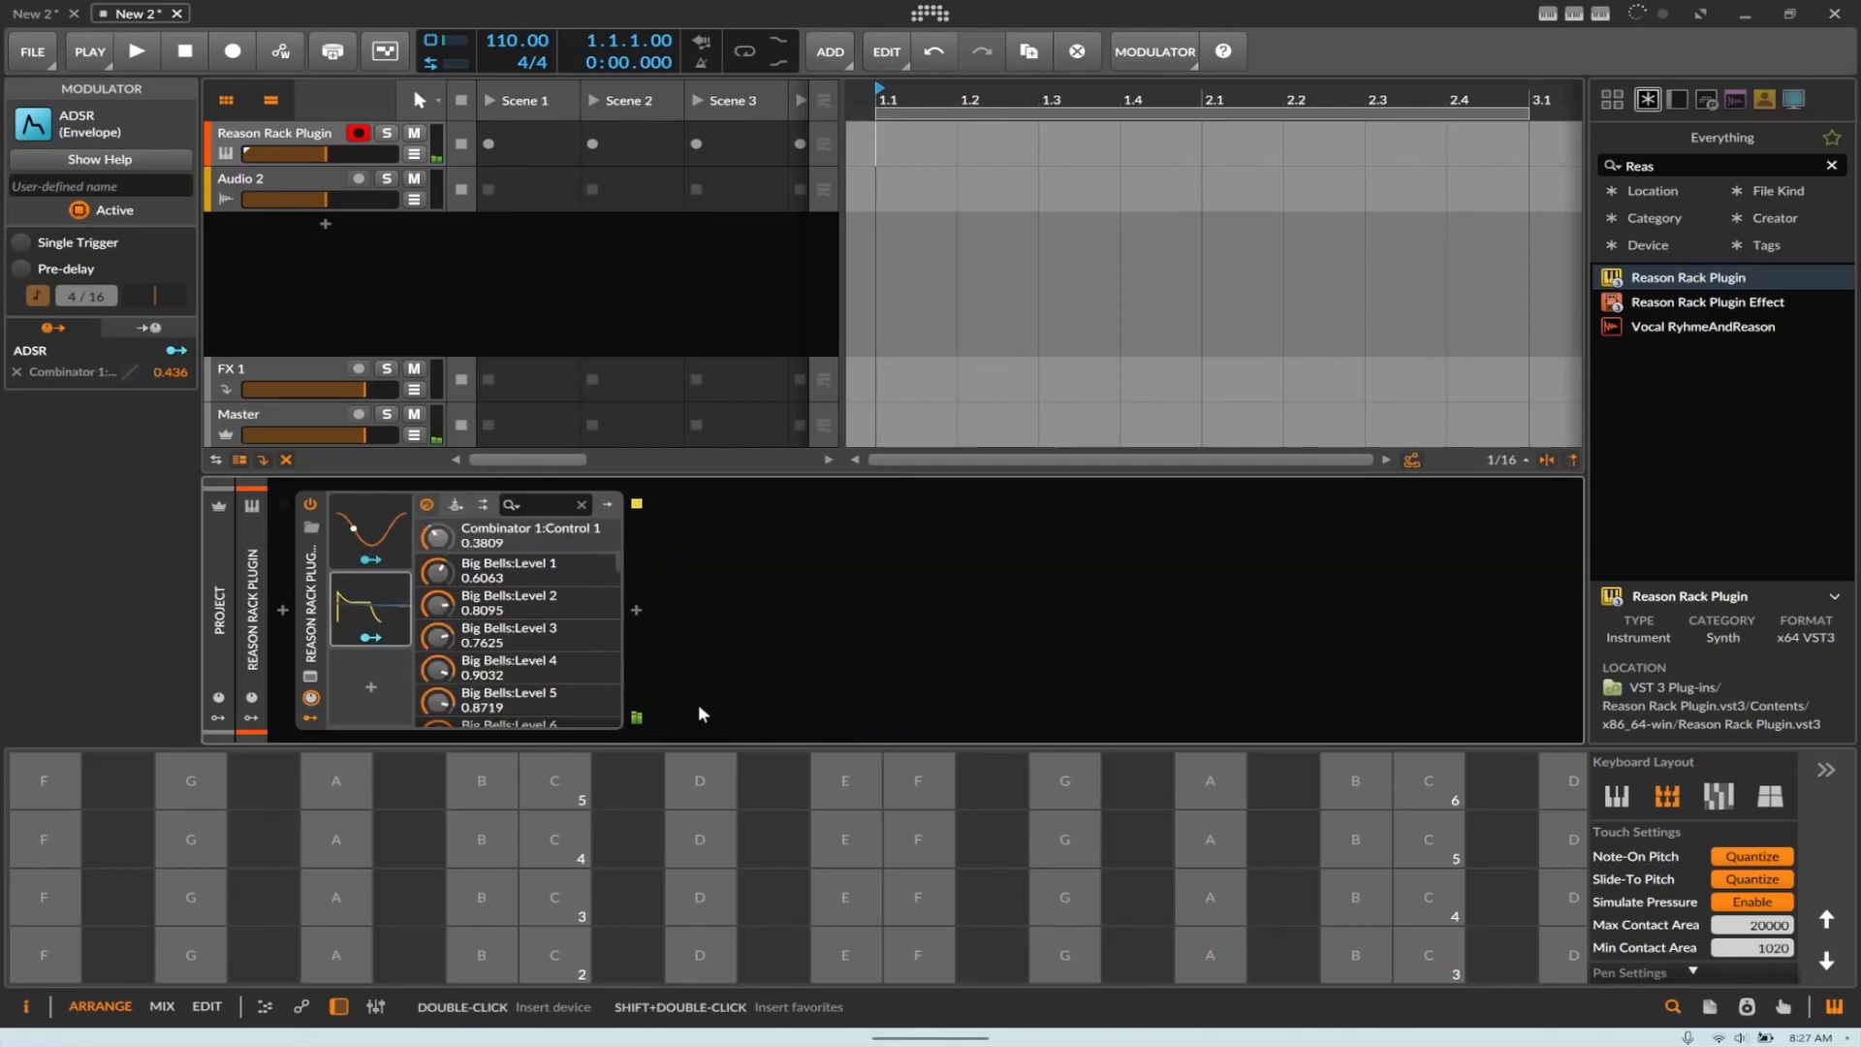
Step: Reopen the Reason Rack Plugin window and add an Alligator Filter Gate below the Audiomatic in the Combinator
click(310, 676)
scroll(1167, 500, down, 6)
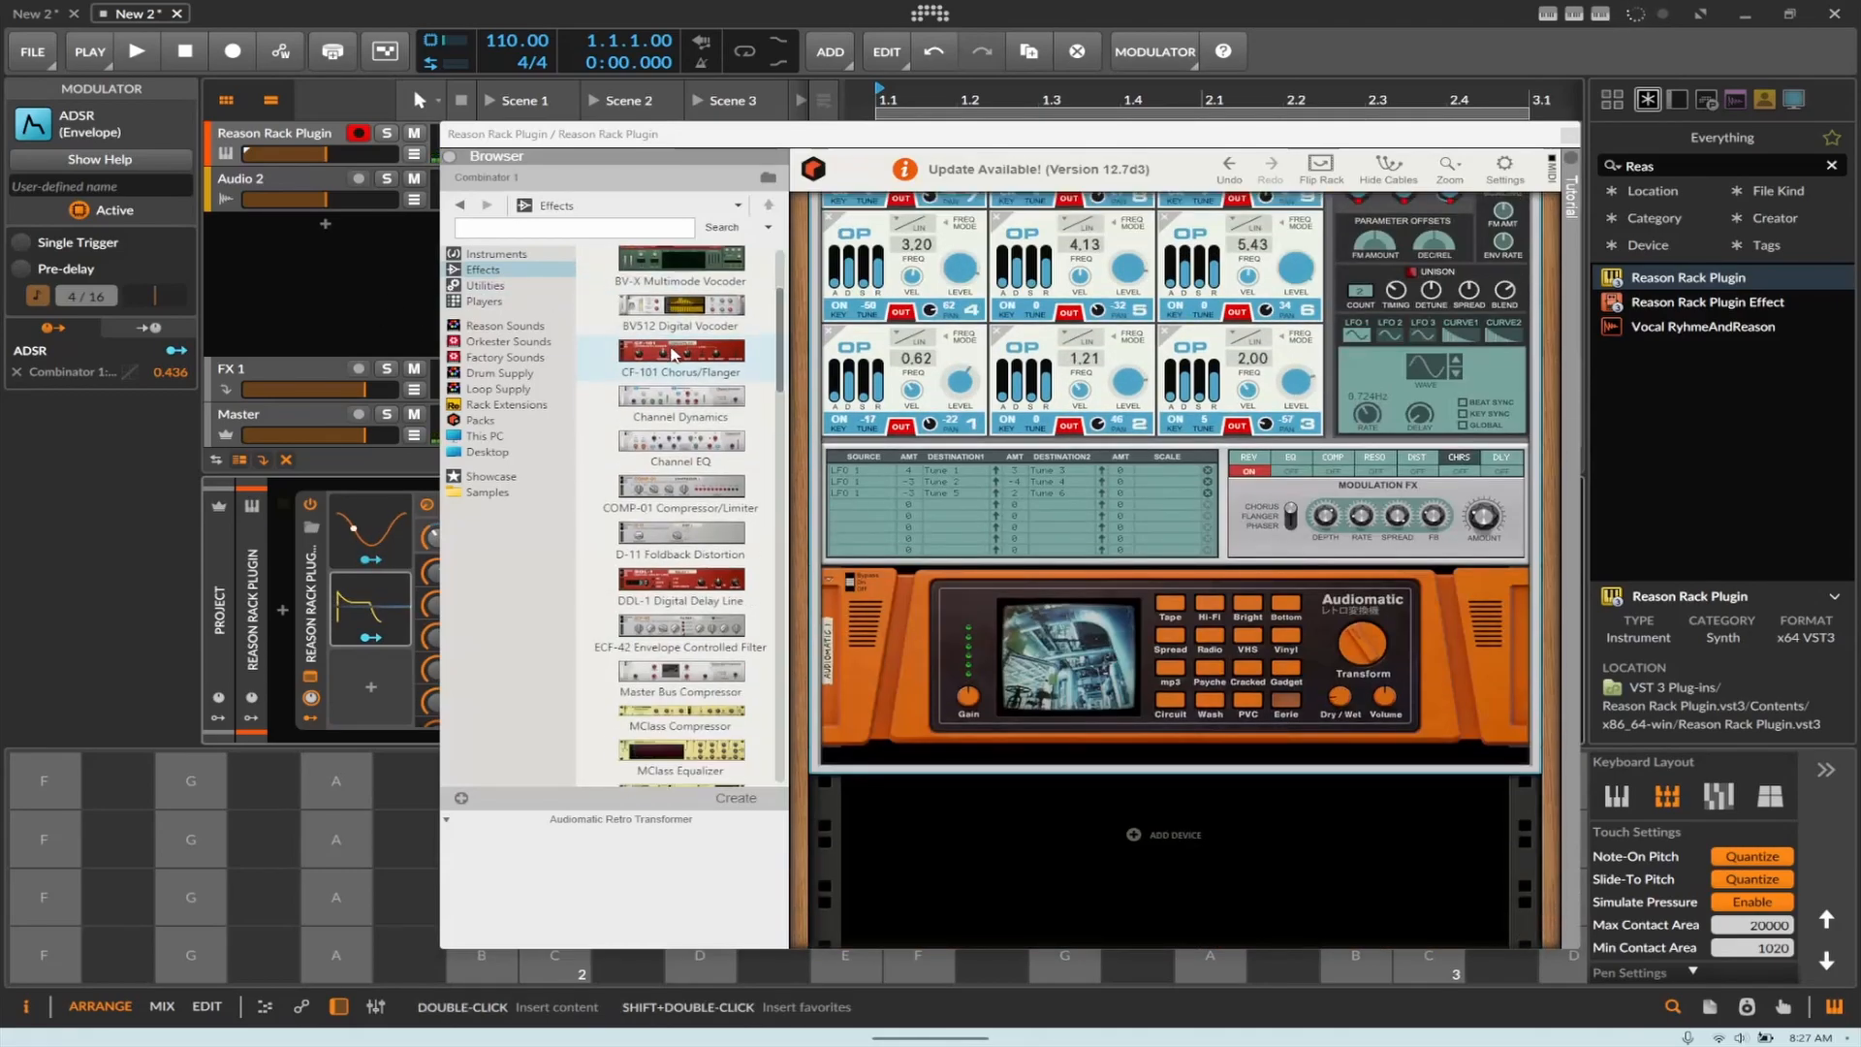
drag(681, 288, 1057, 754)
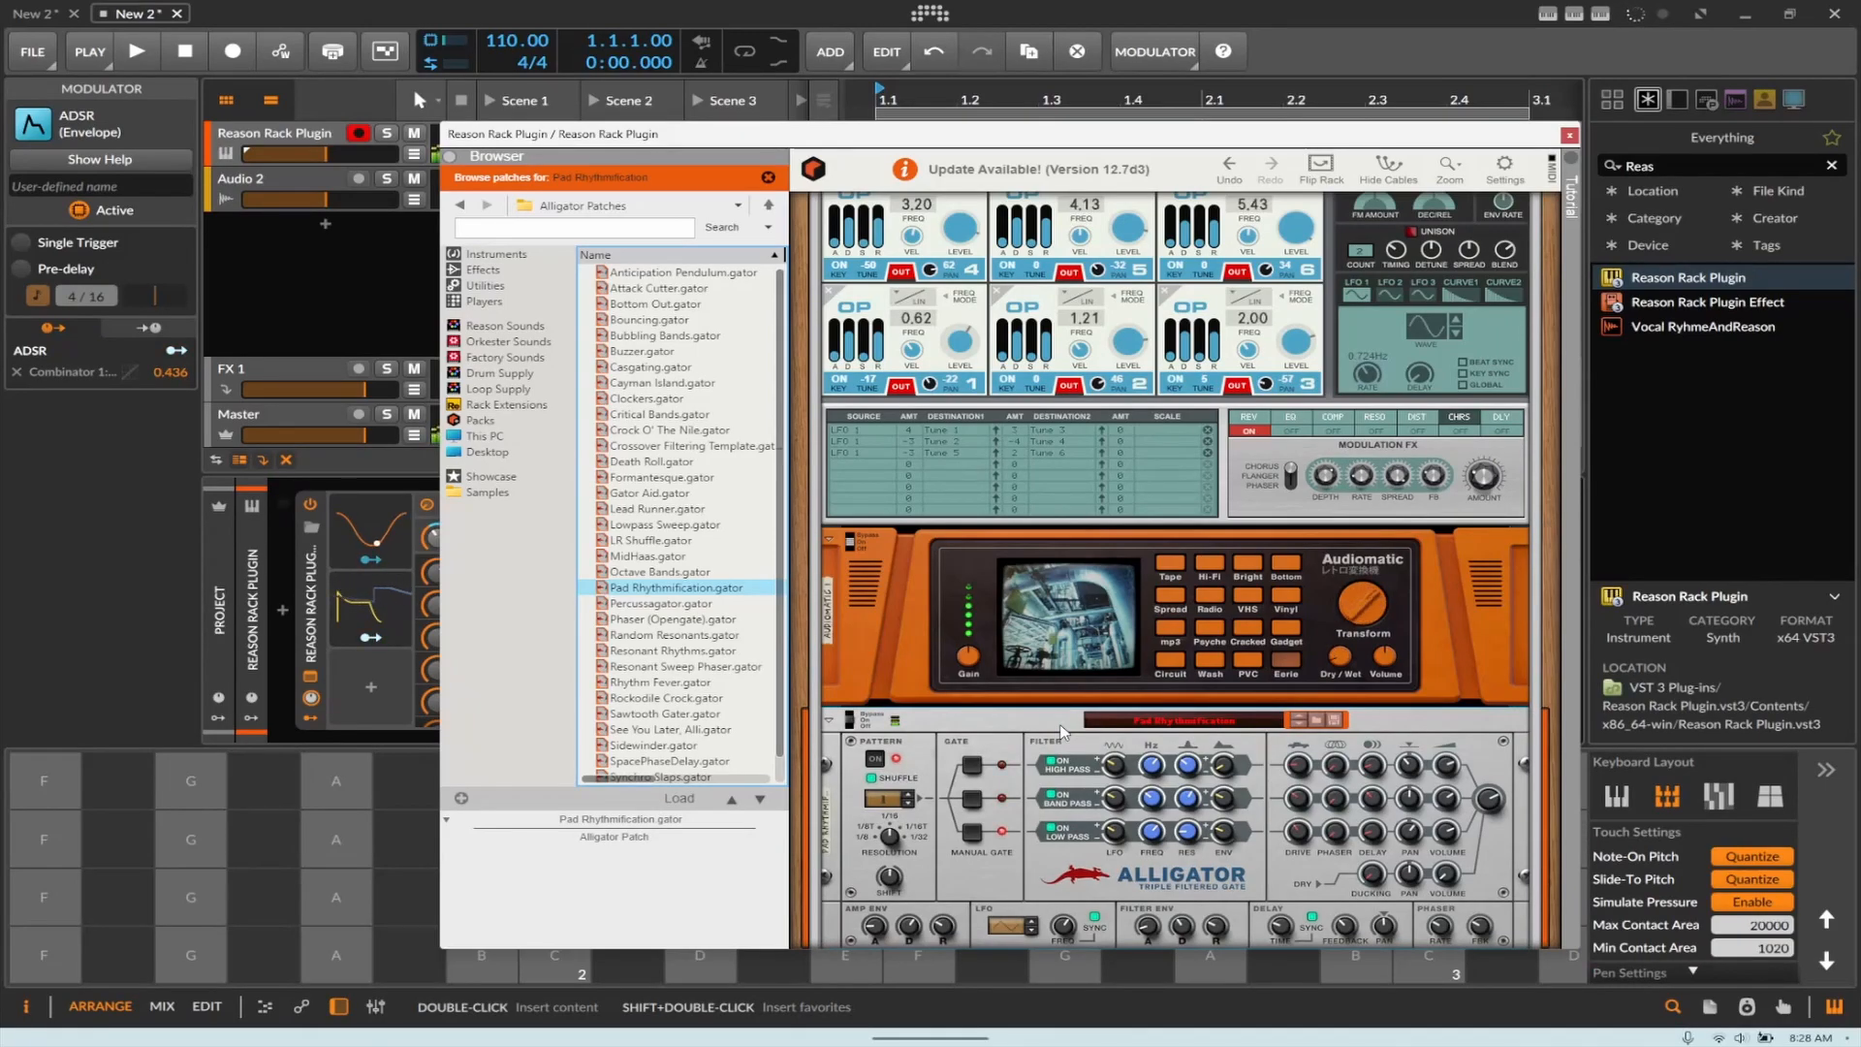
Step: Step through the Alligator's patches from Pad Rhythmification and load Resonant Rhythms
click(1301, 720)
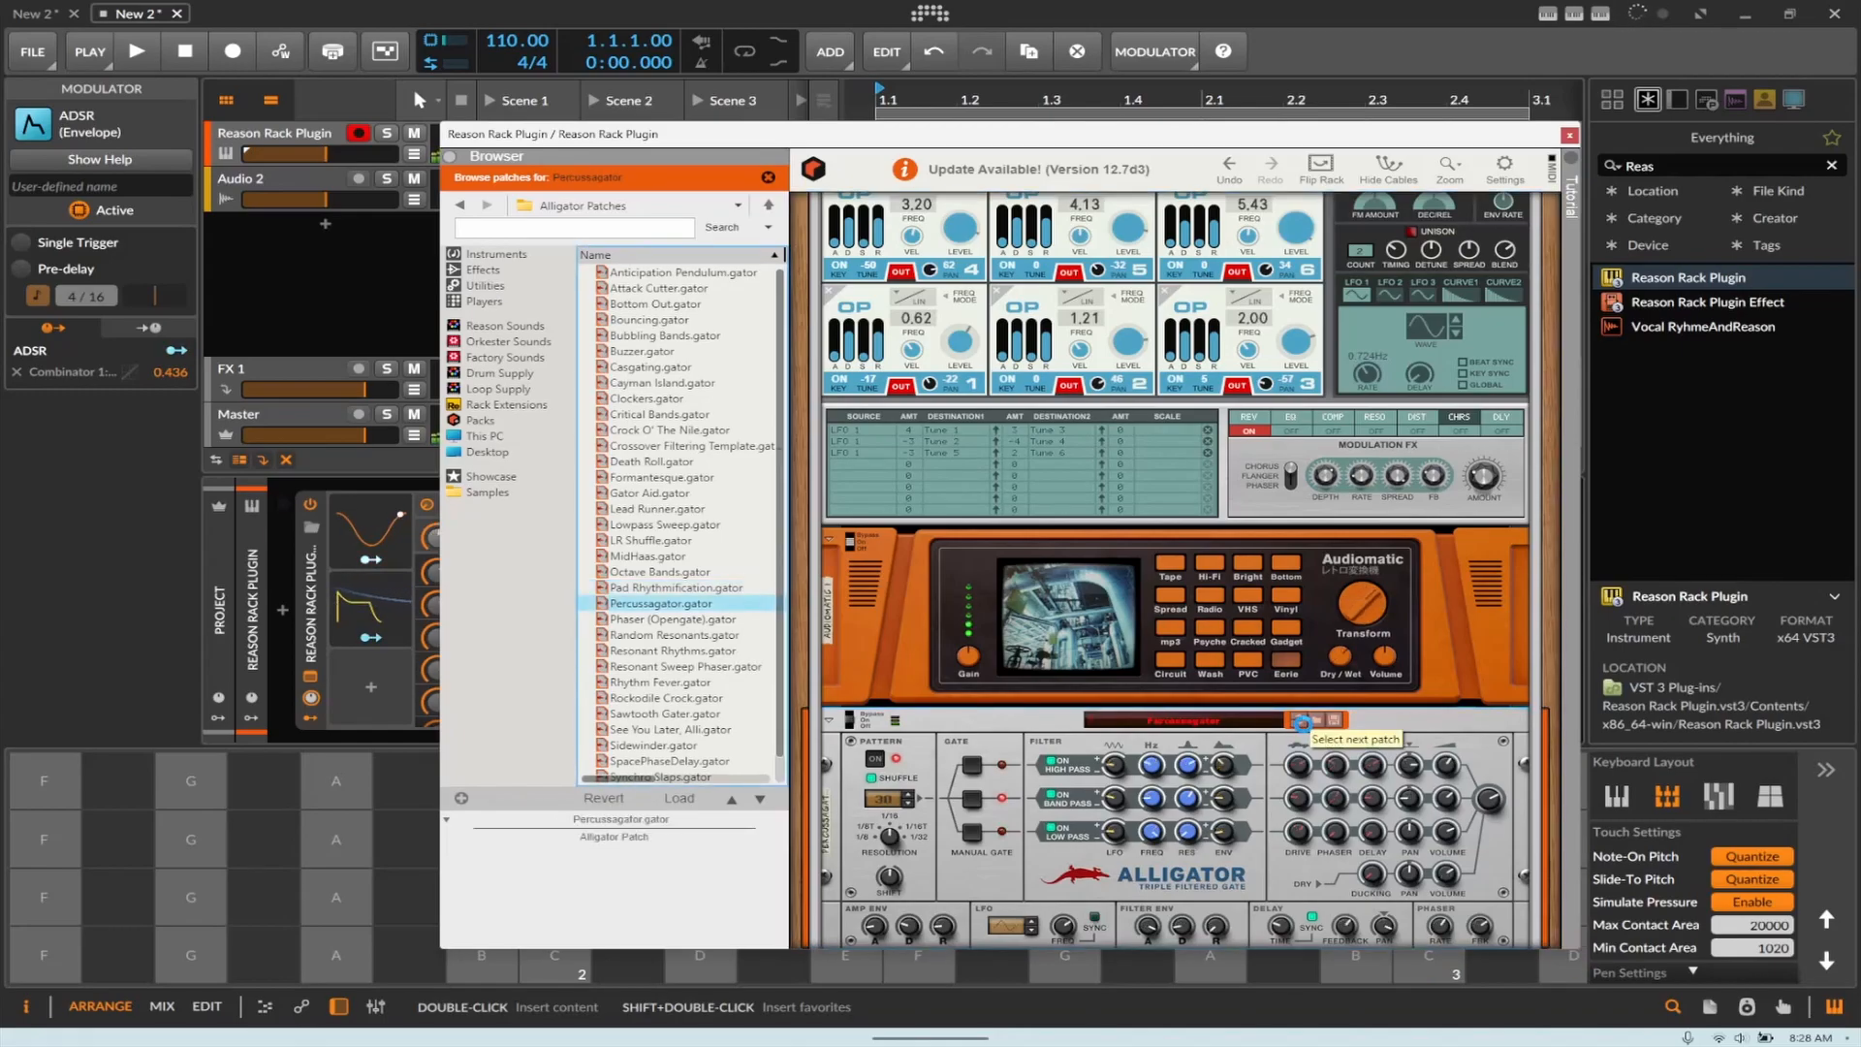
click(1301, 720)
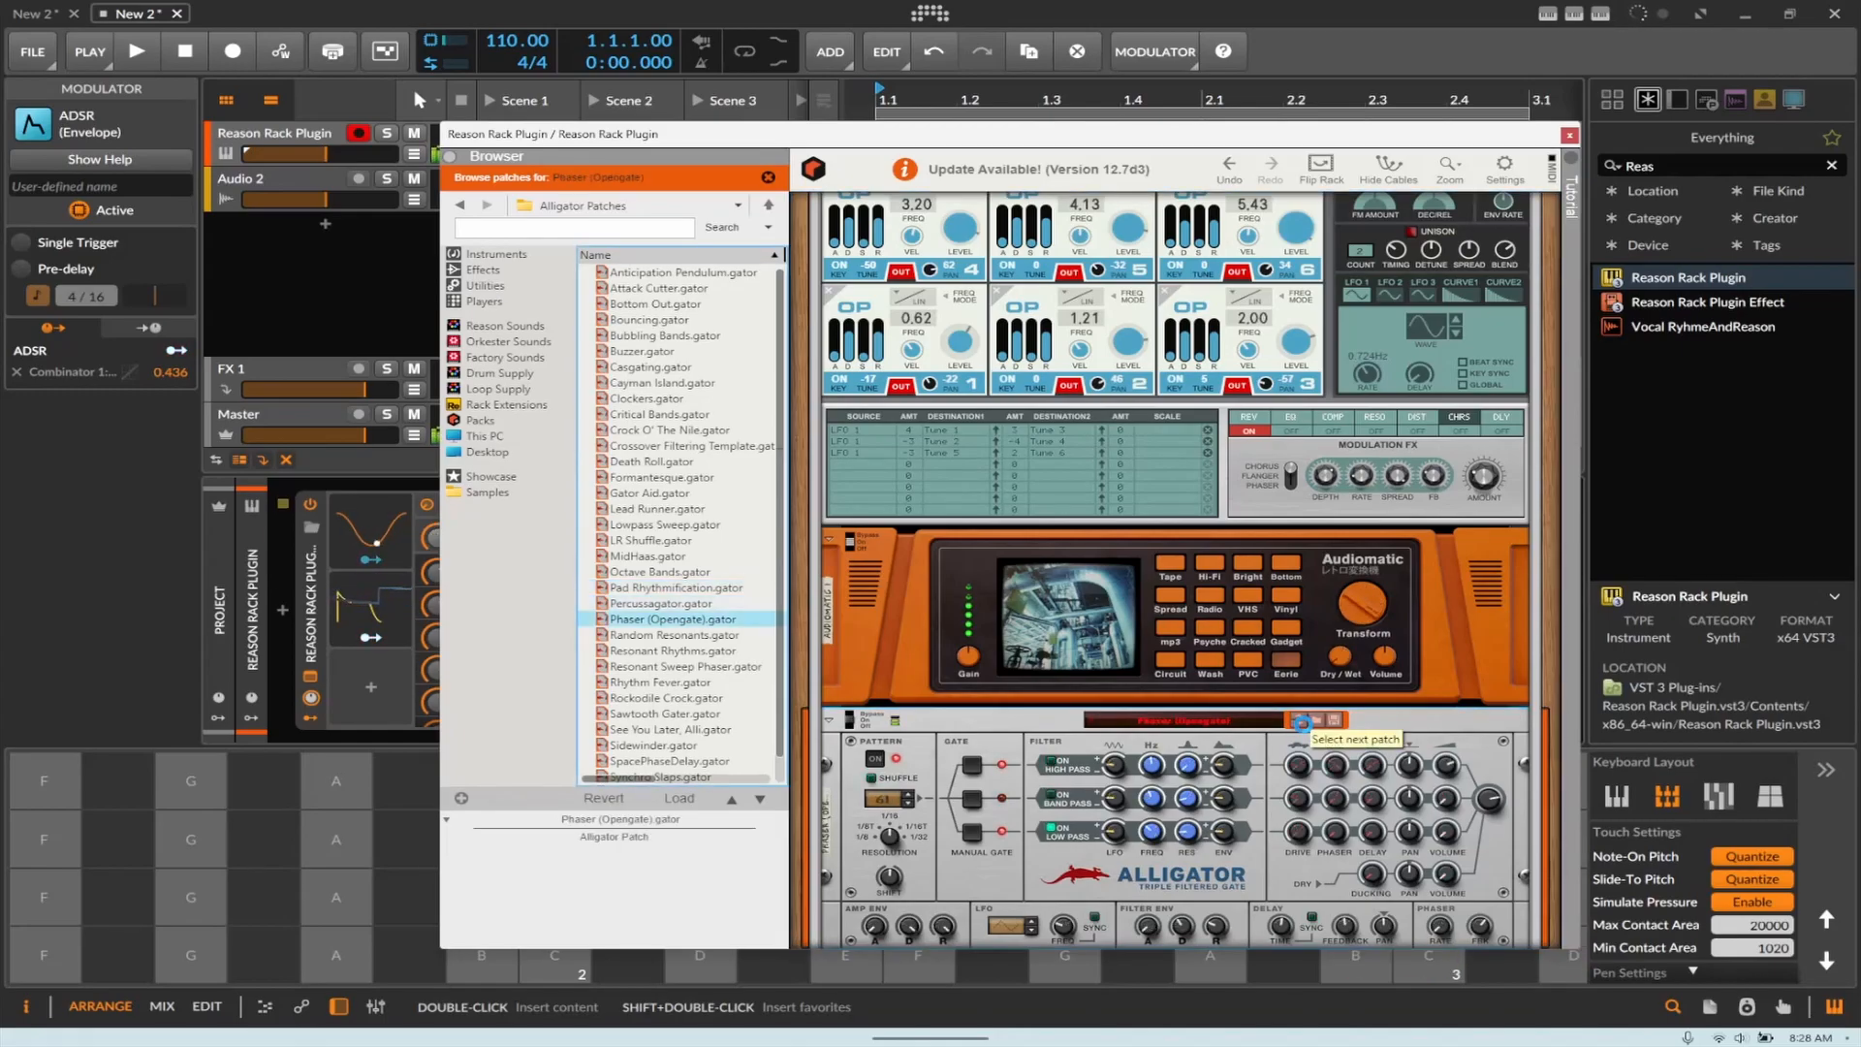
click(1301, 720)
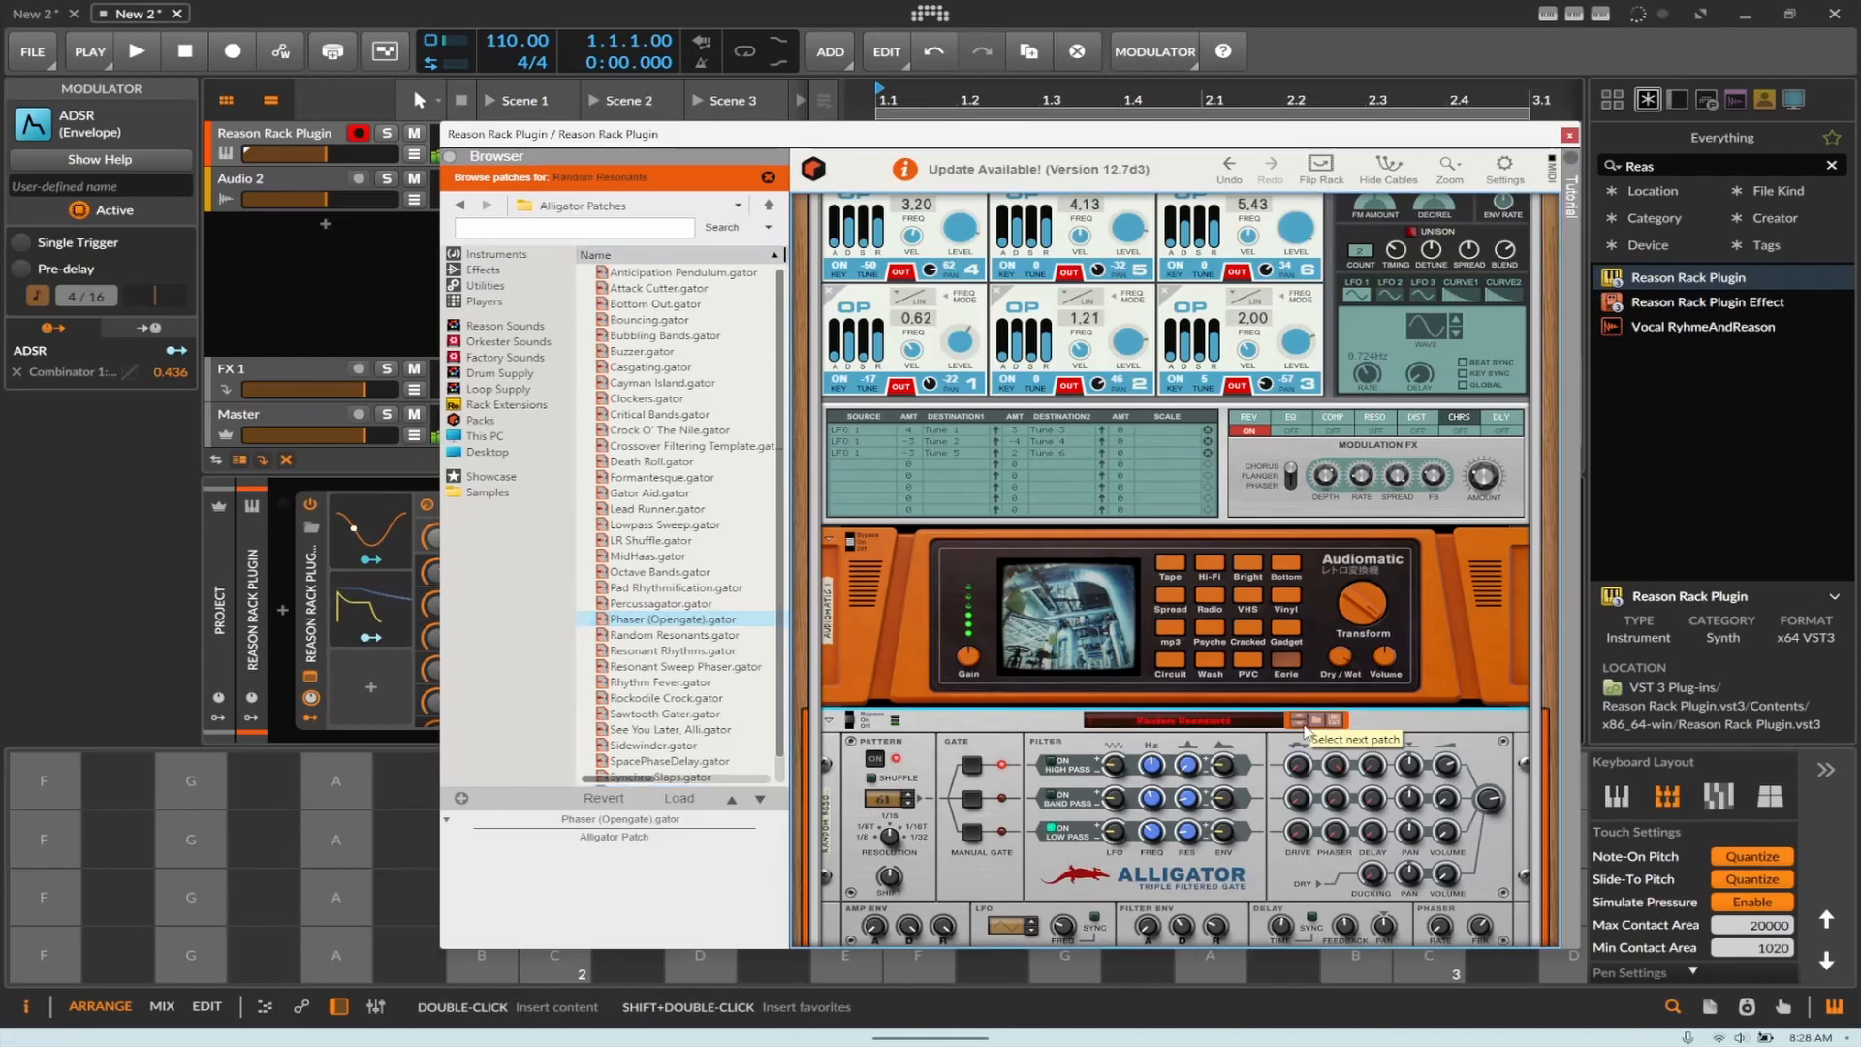
scroll(1301, 722, down, 3)
click(1300, 521)
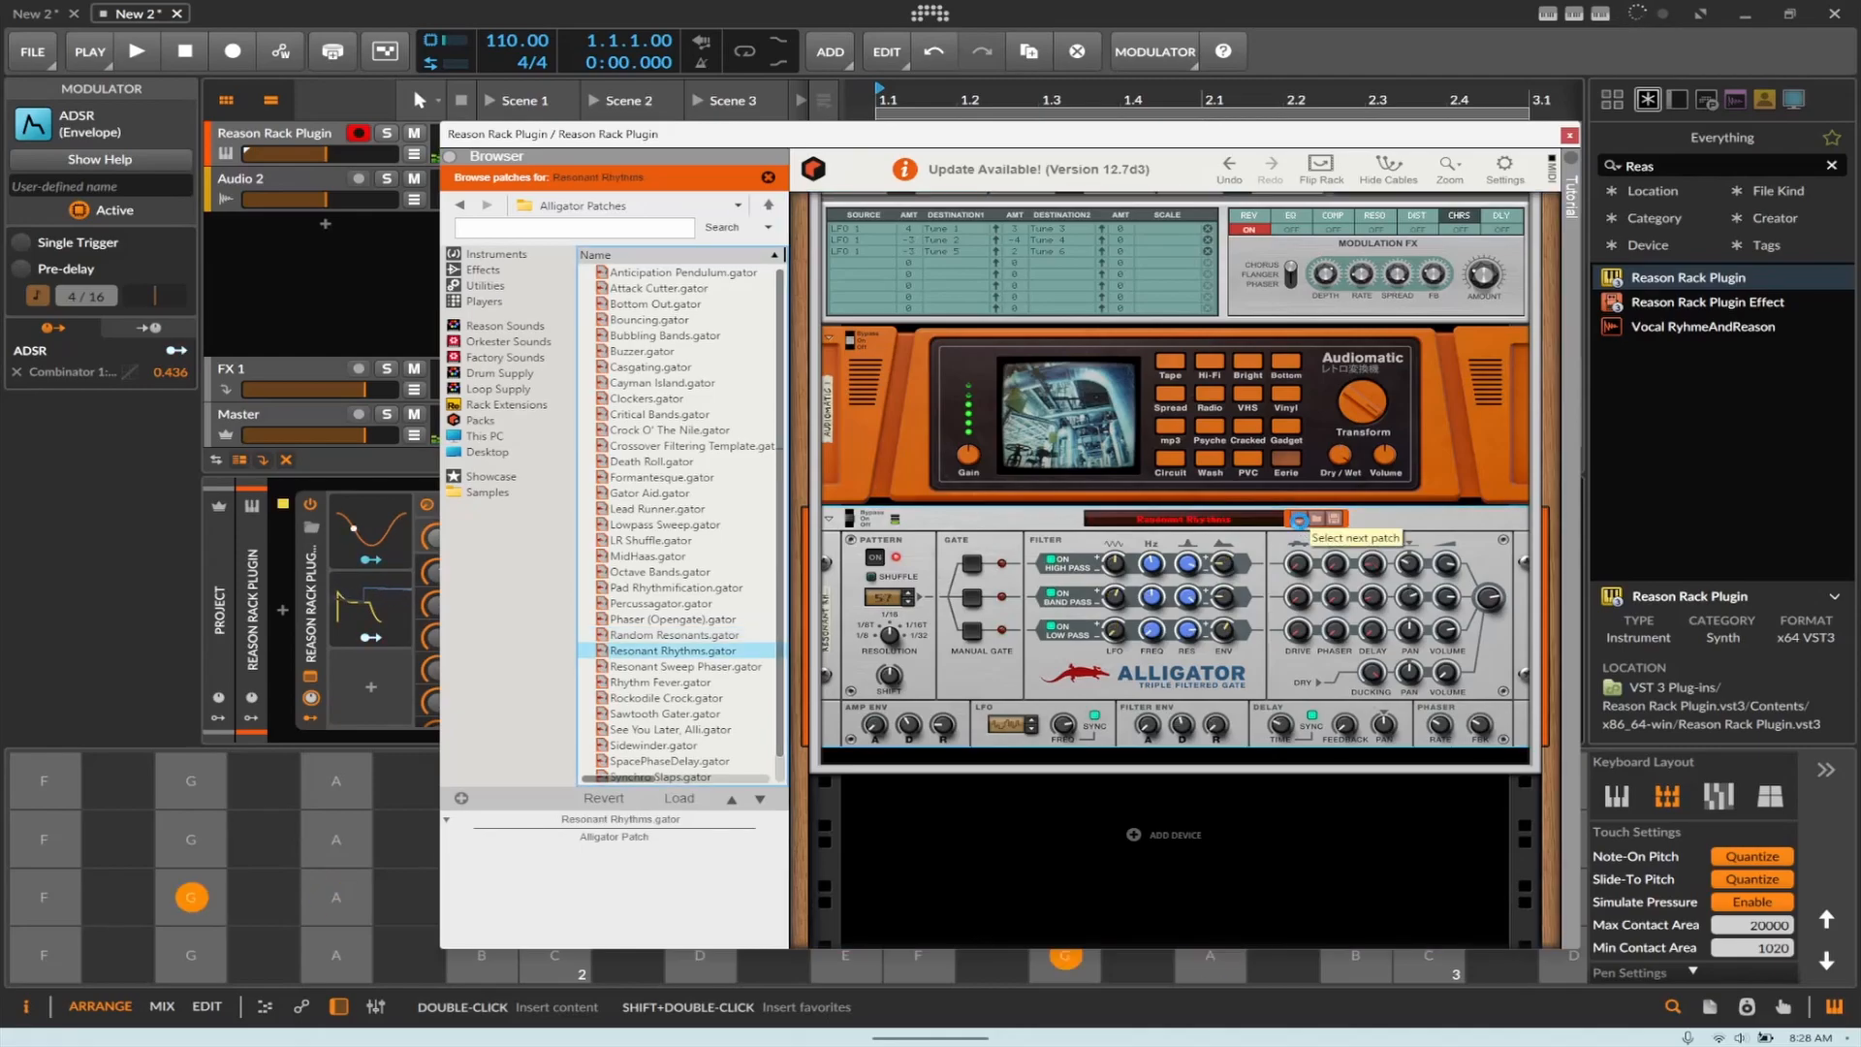
Step: Turn on the Combinator's Switch 1 and route it to the Alligator's Enabled parameter in the Master group
scroll(1171, 548, up, 10)
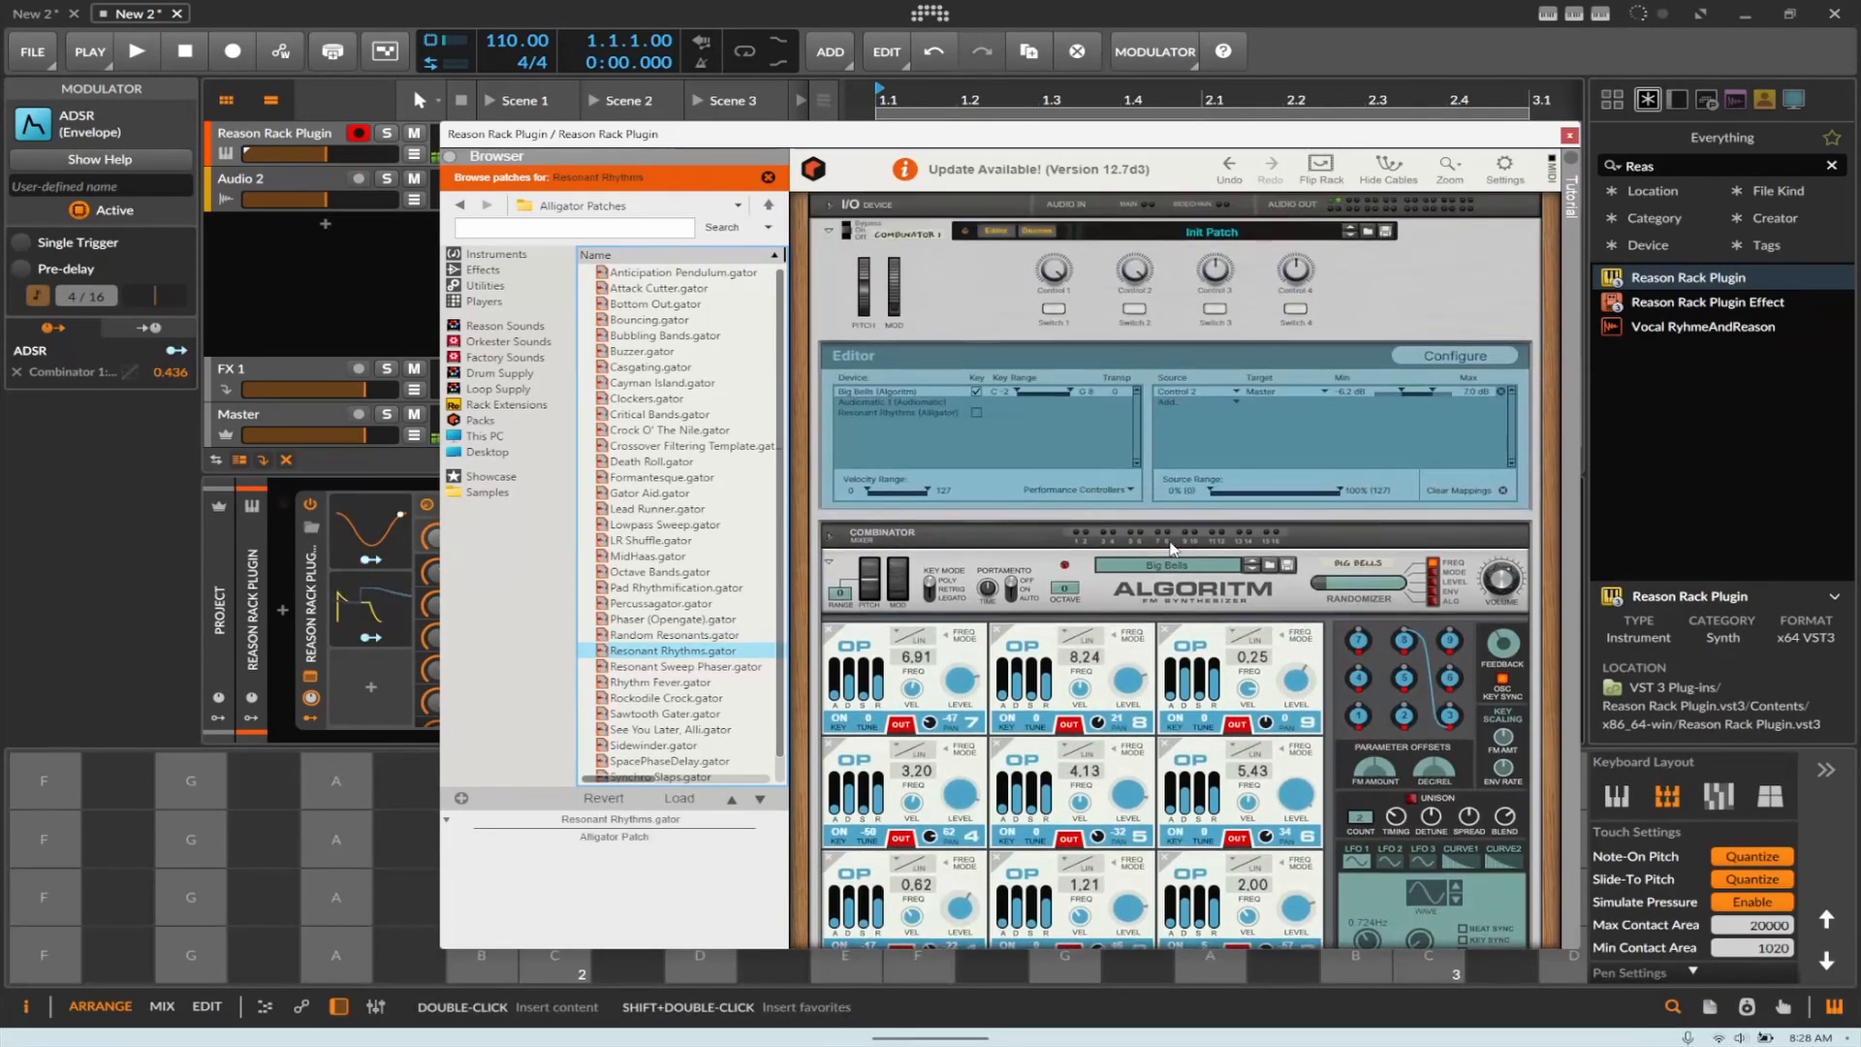
click(1052, 309)
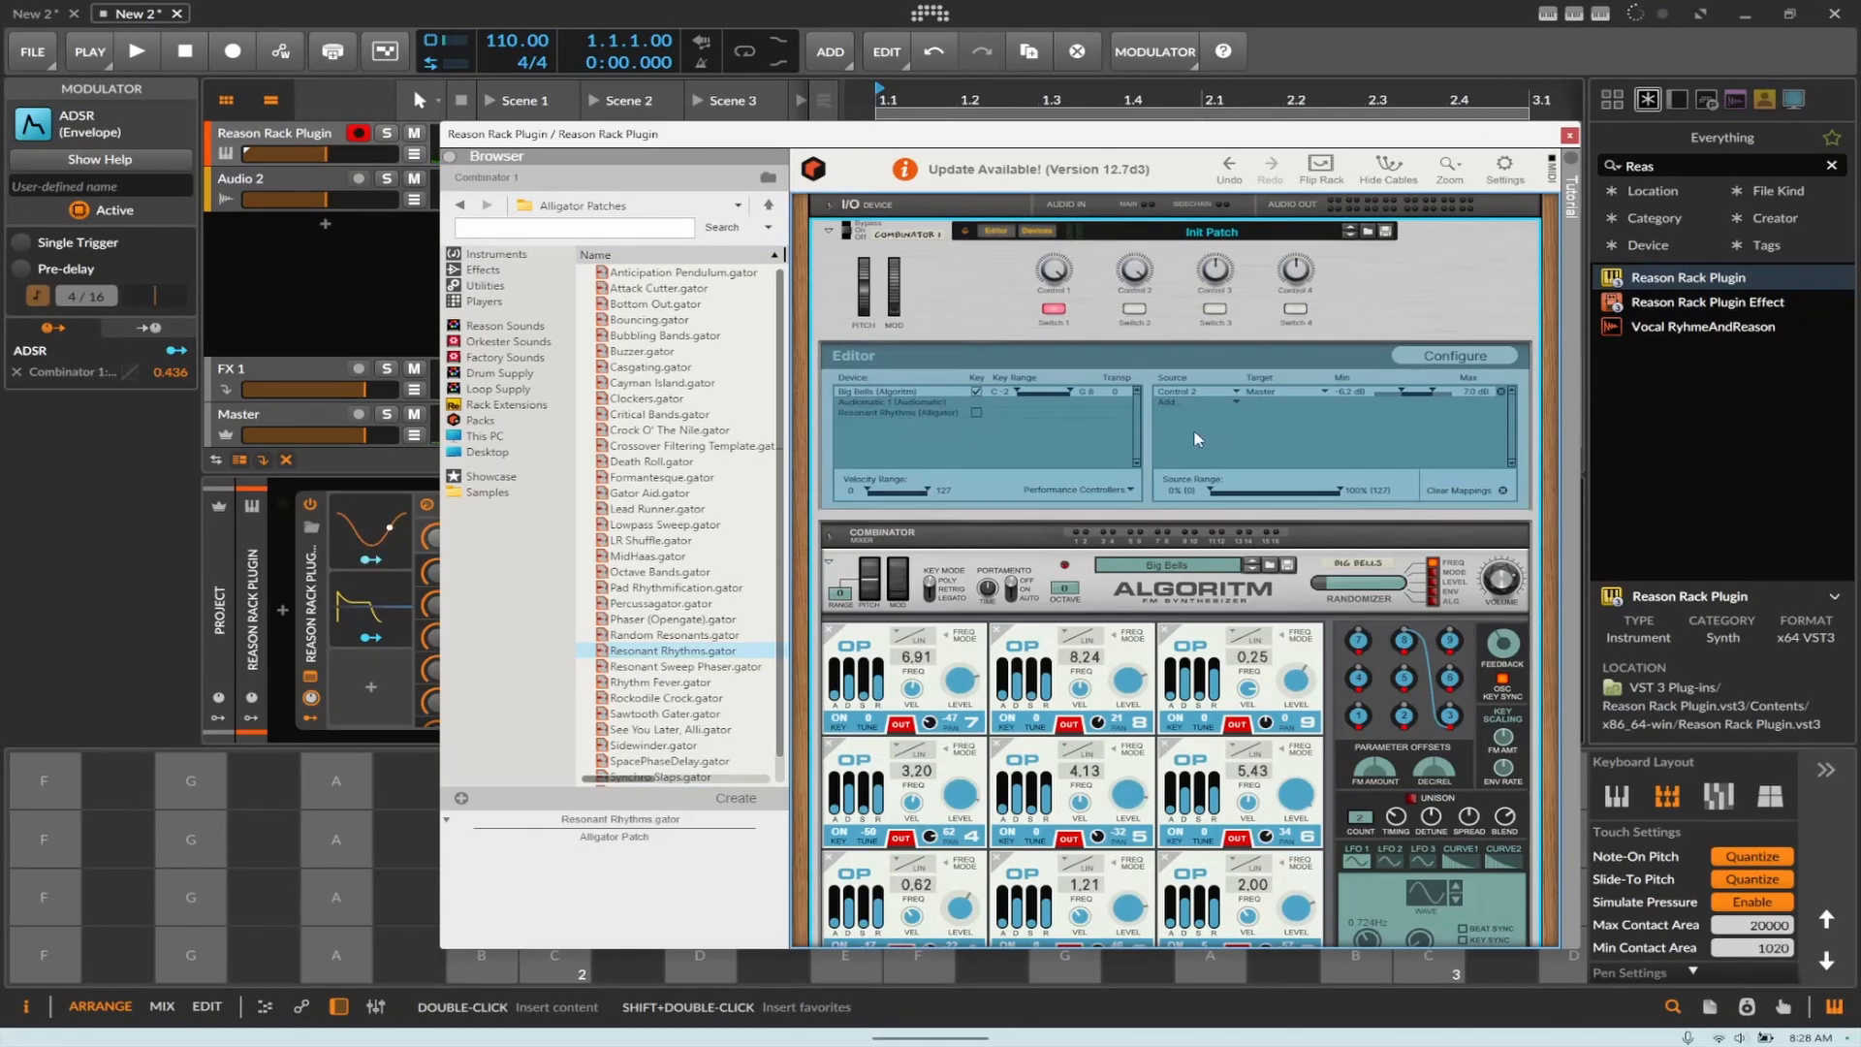
click(892, 415)
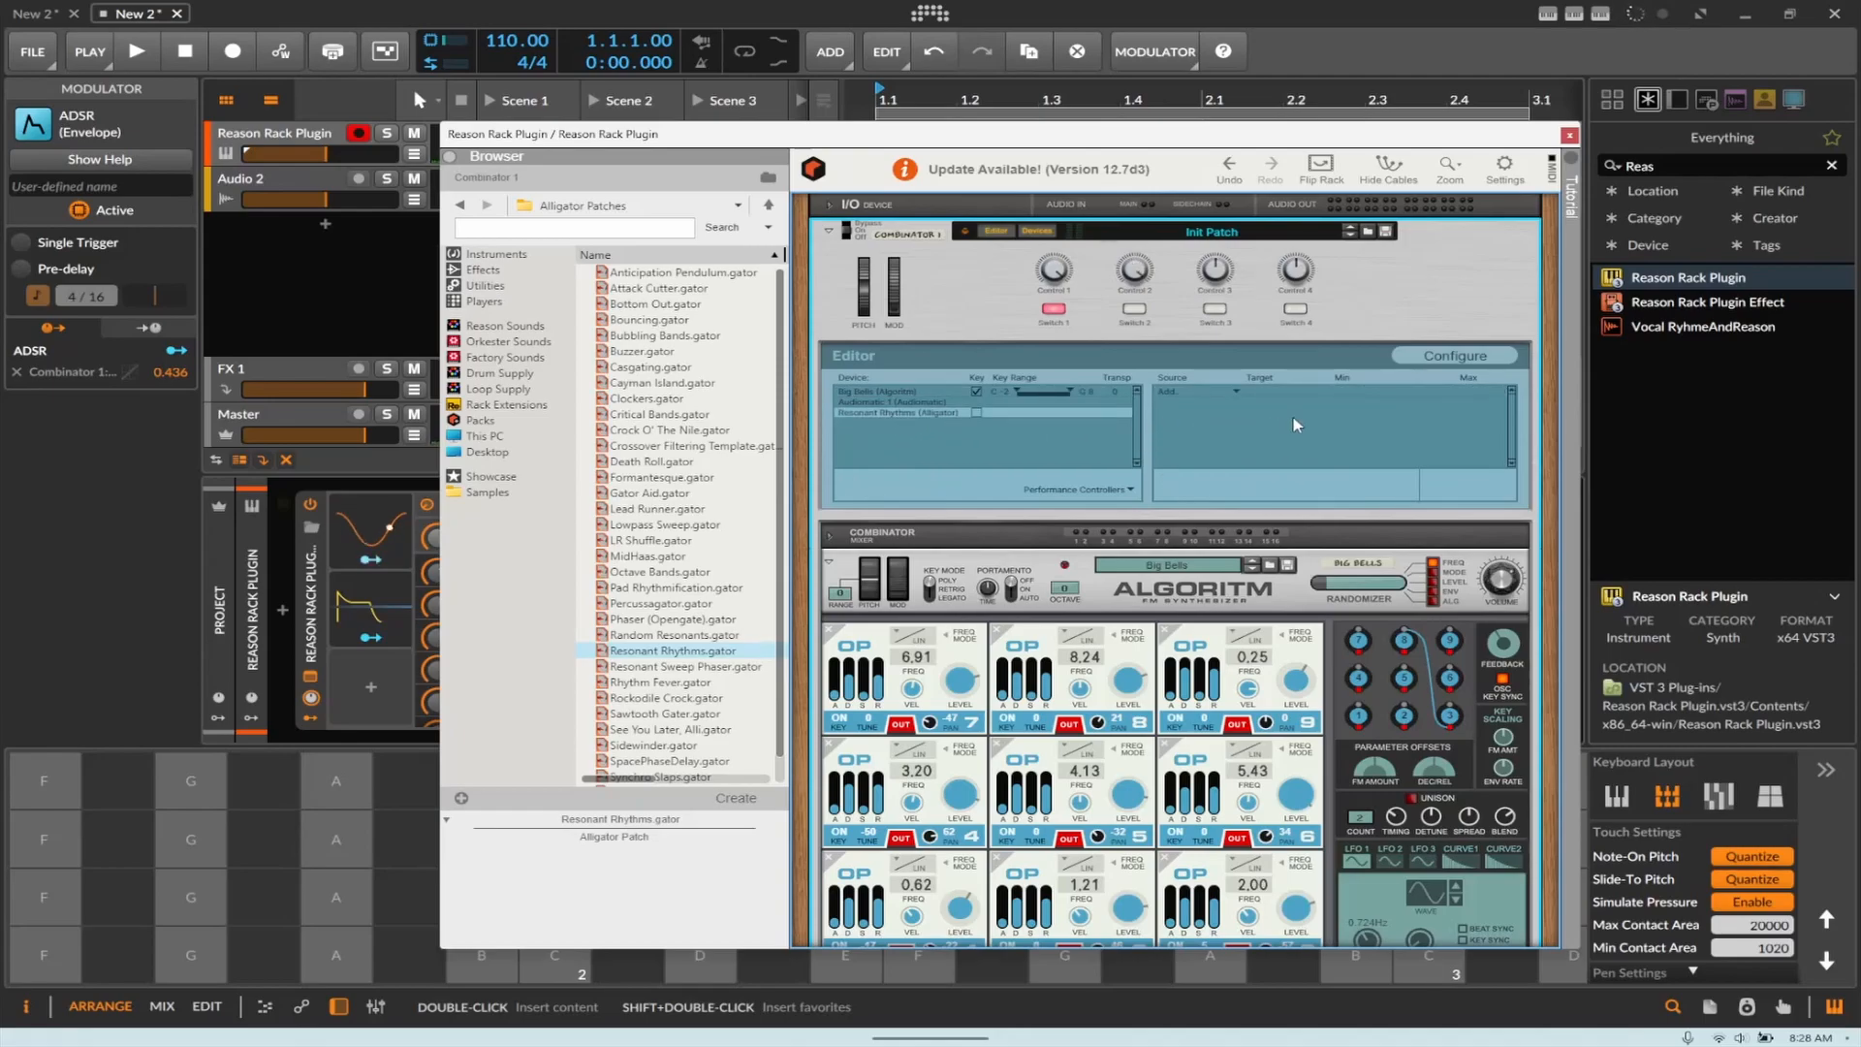
click(1219, 391)
click(1249, 486)
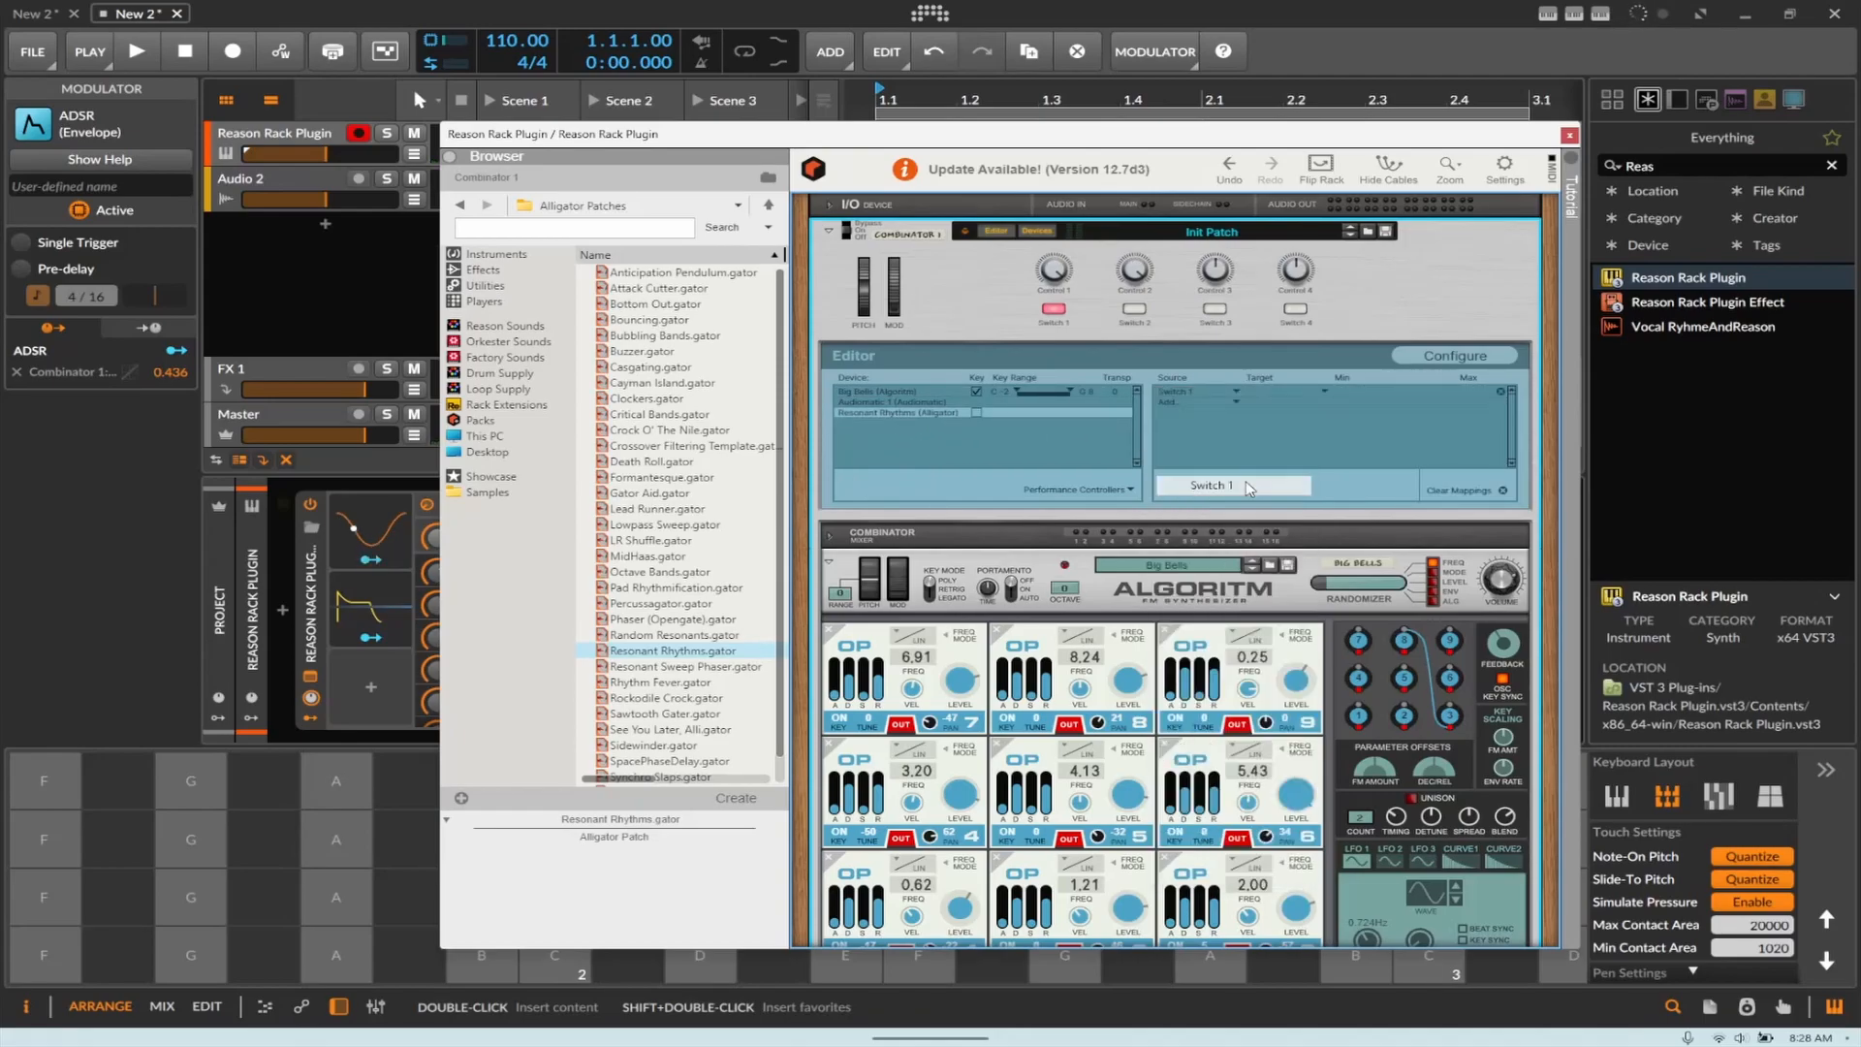
click(1321, 393)
mouse_move(1369, 552)
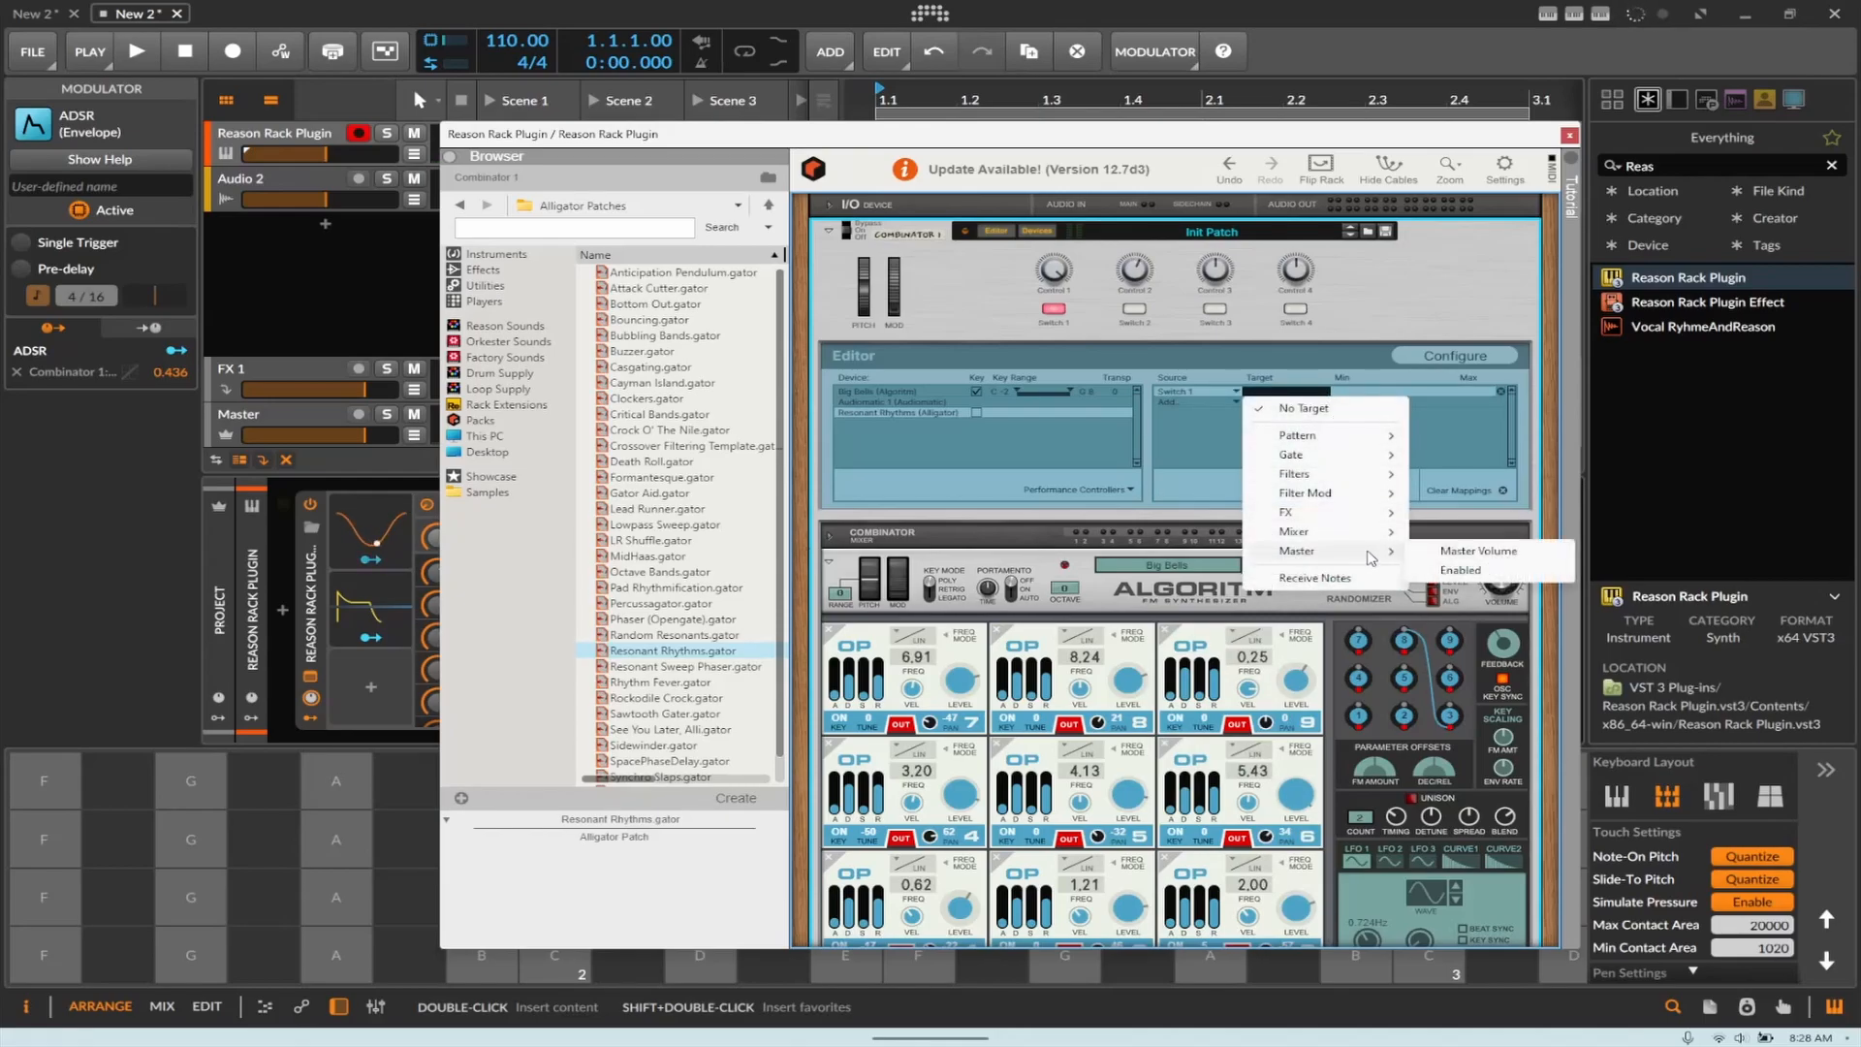
click(1460, 570)
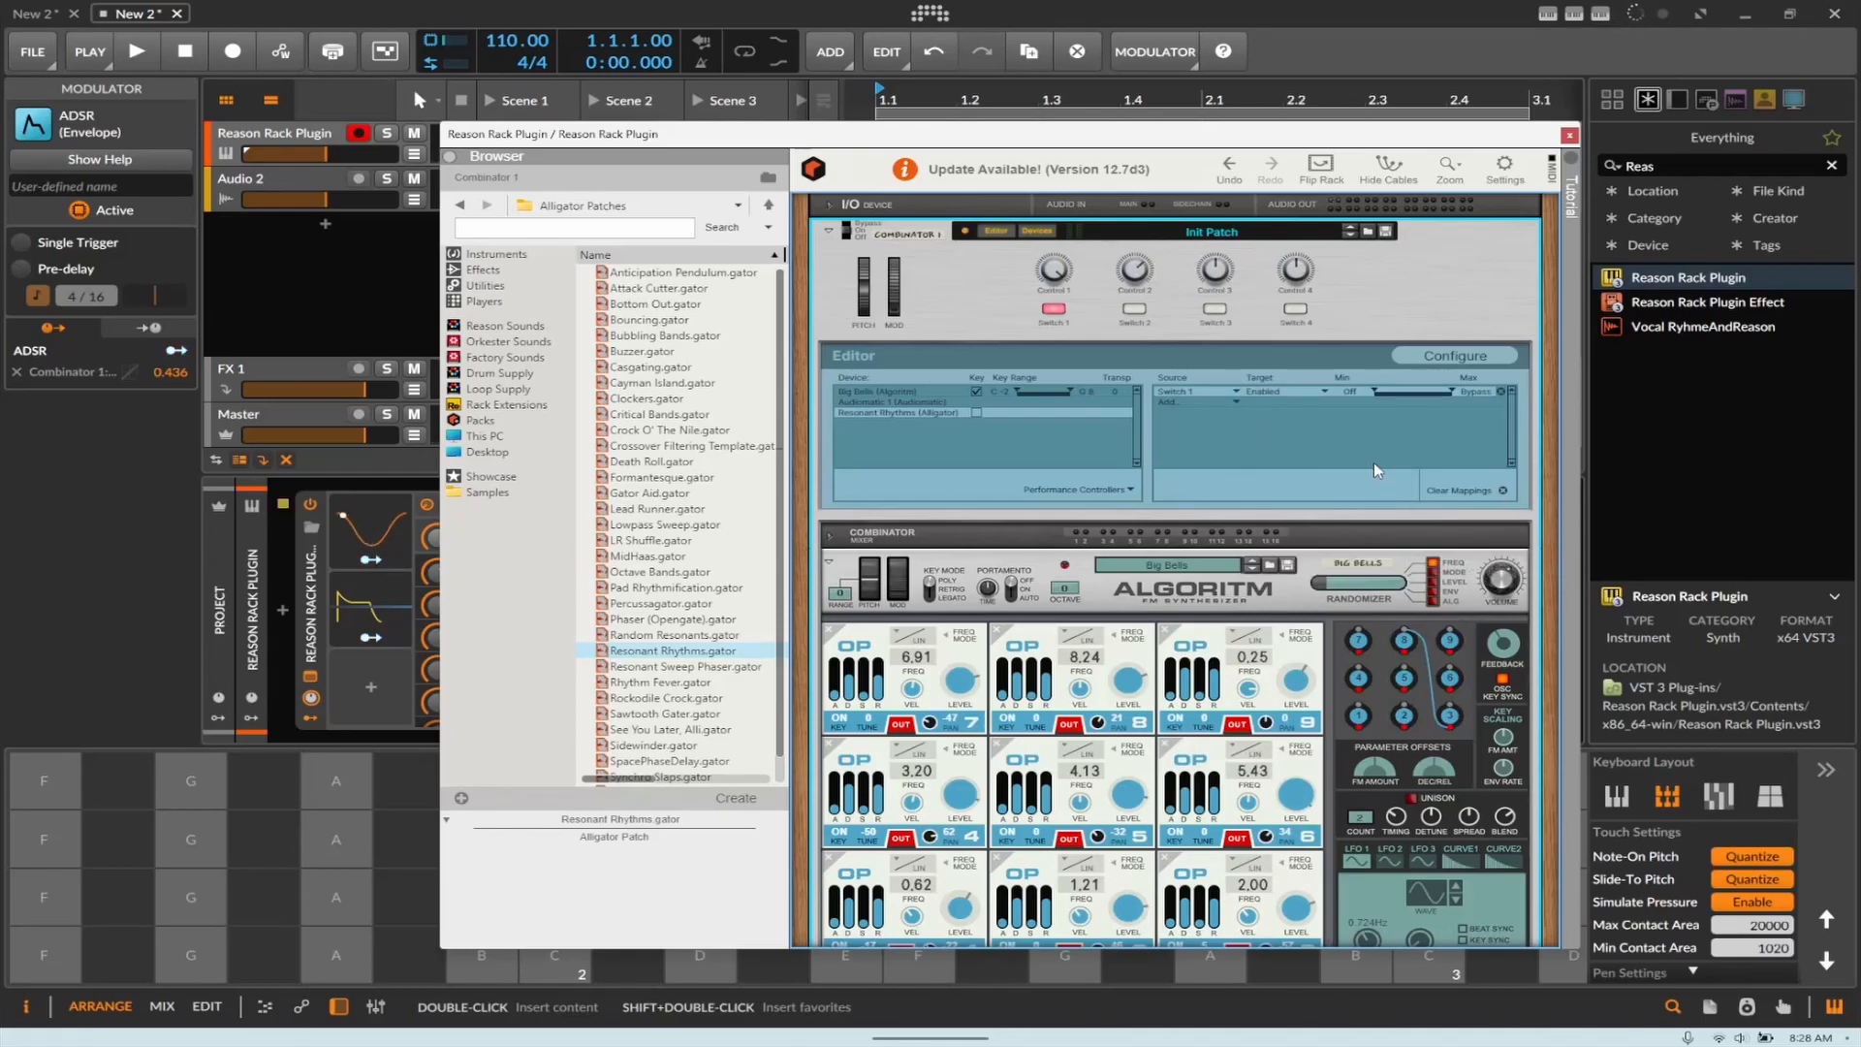
Step: Toggle the Combinator's Switch 1 repeatedly to test its effect on the Alligator
click(1053, 309)
click(1055, 315)
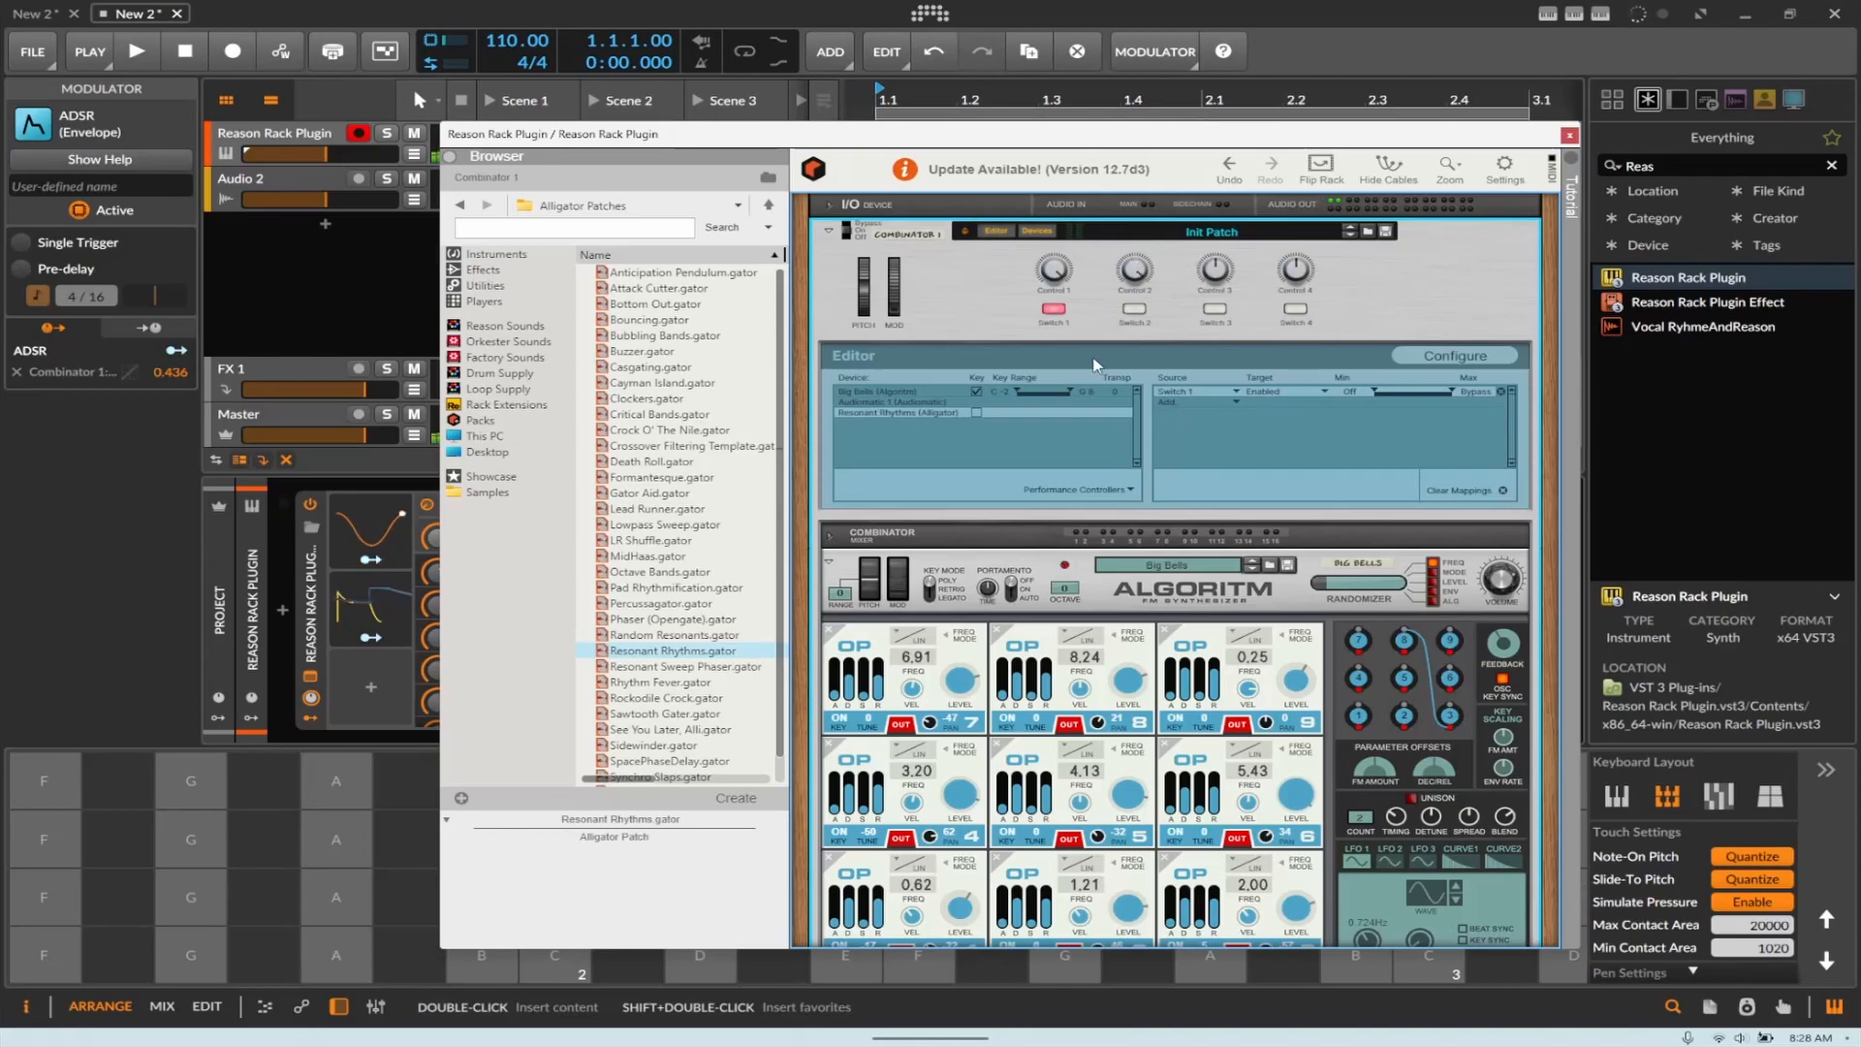
click(1054, 312)
click(1056, 315)
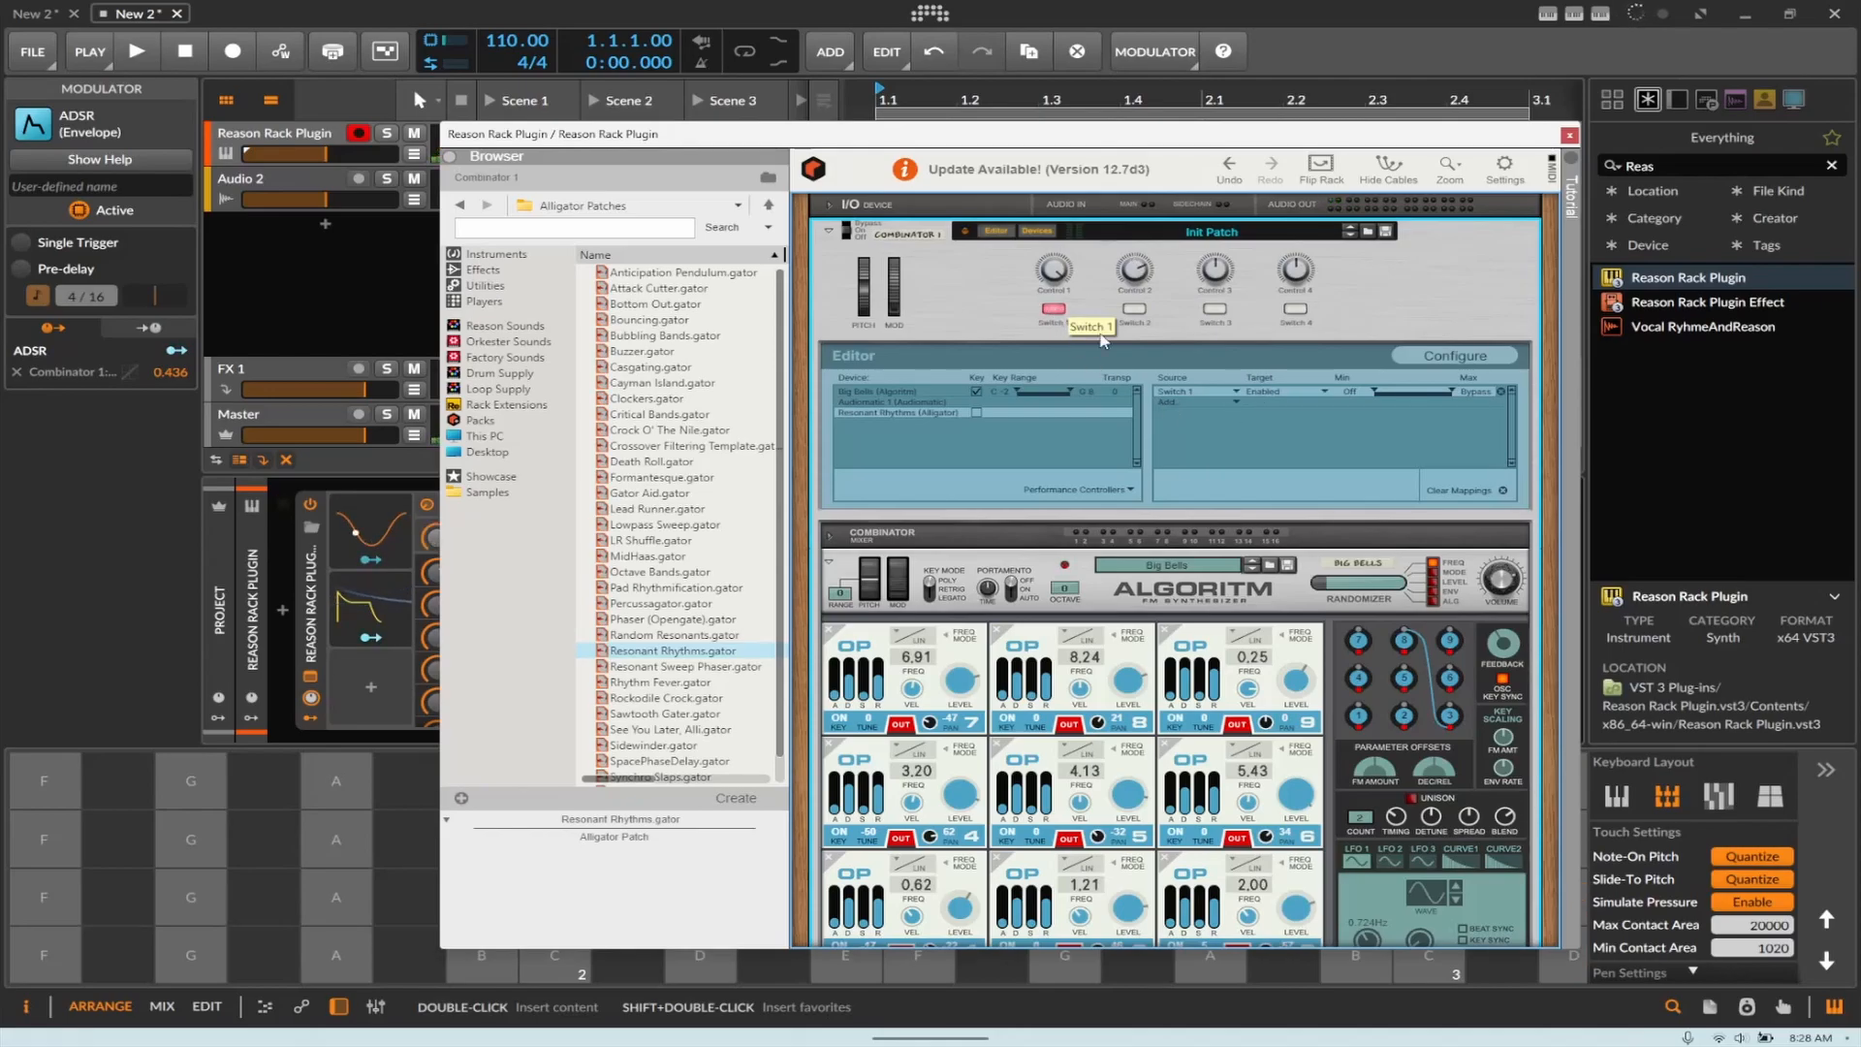
Step: Look through the Alligator parameter groups offered as Switch 1 targets, such as Pattern, Filters, FX and Mixer, keeping Enabled as the target
click(1256, 396)
mouse_move(1327, 444)
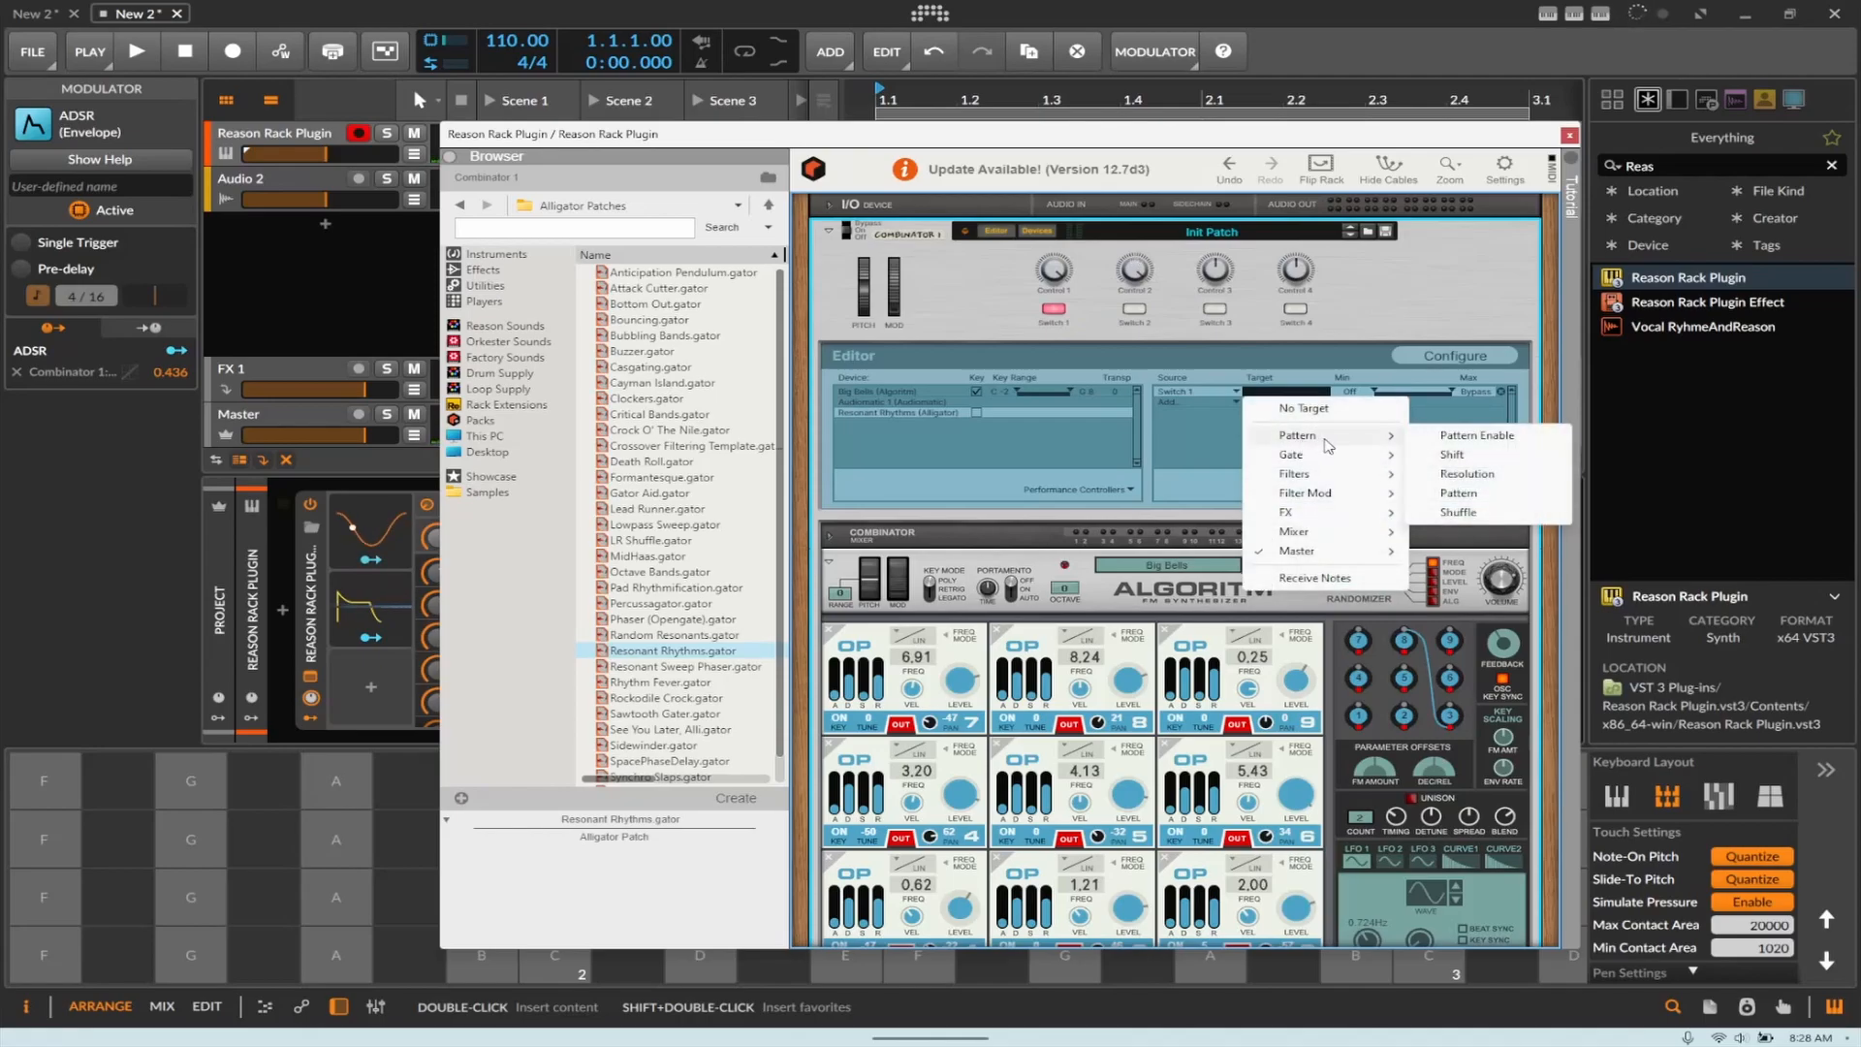
mouse_move(1332, 482)
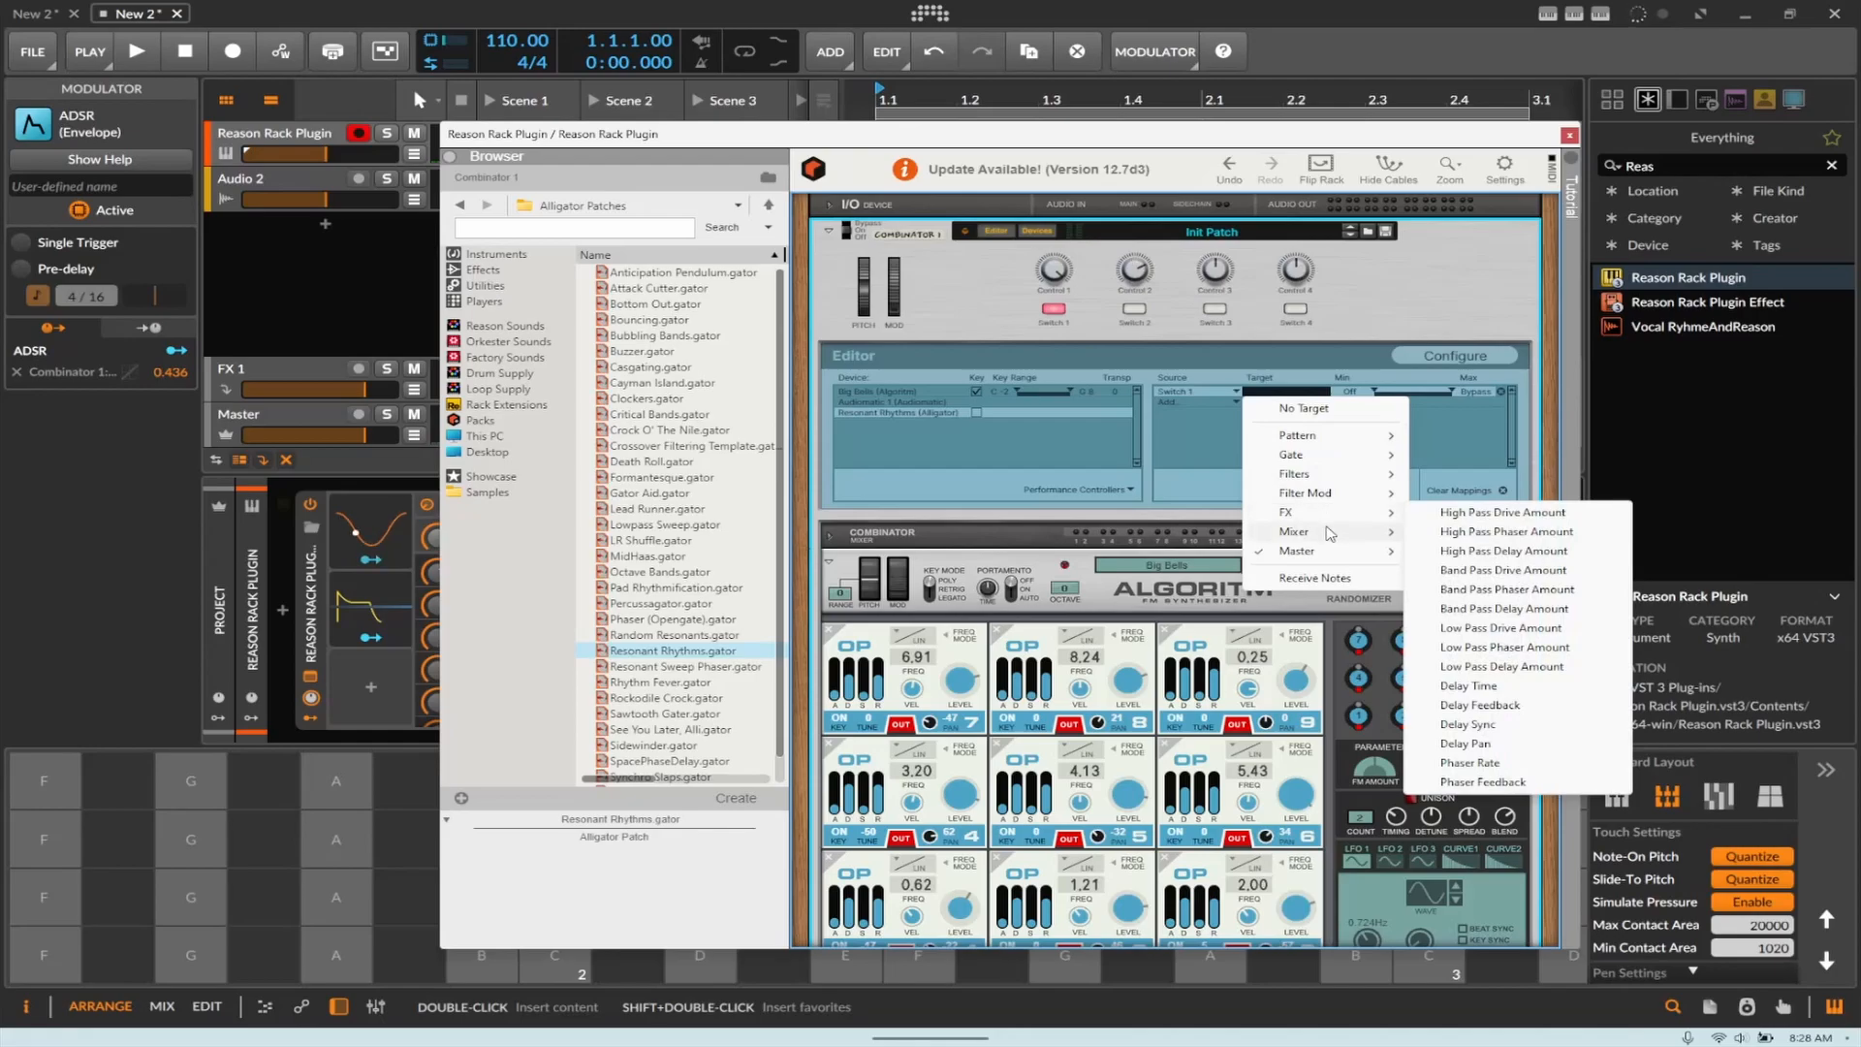
mouse_move(1330, 533)
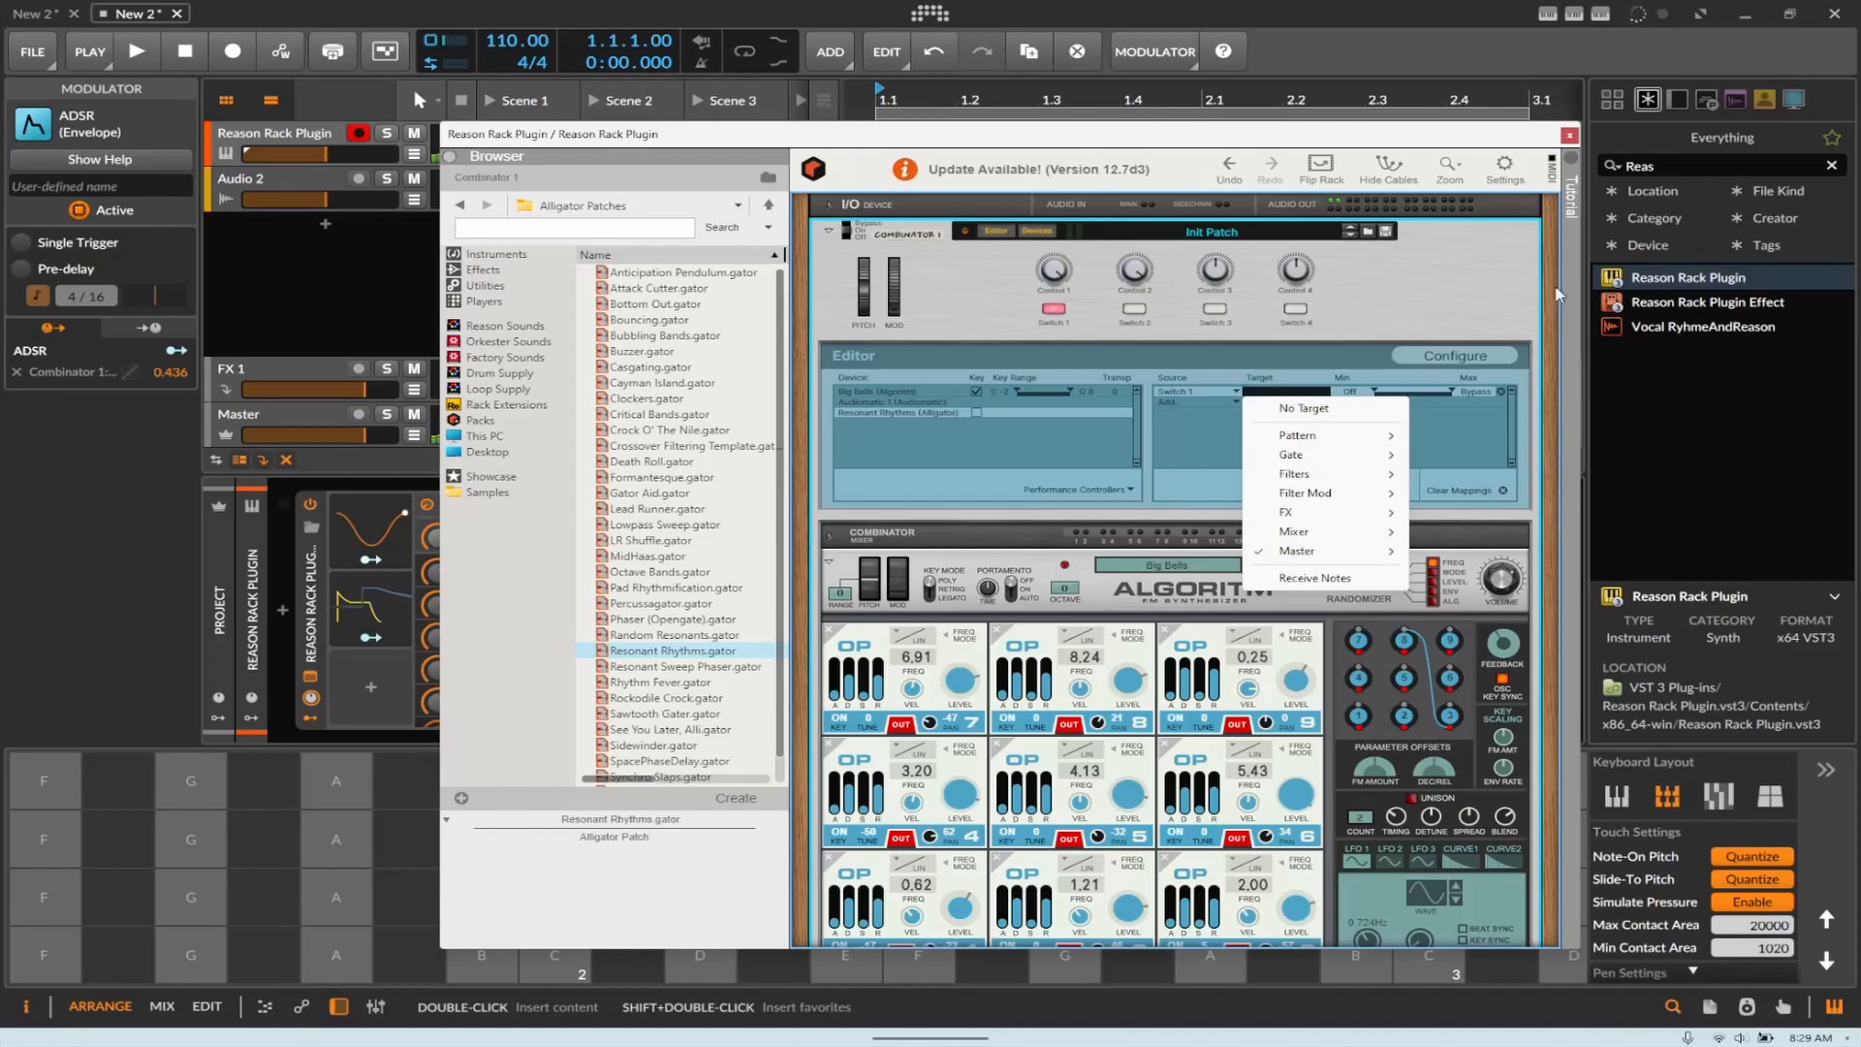
click(1529, 351)
Step: Try the Alligator's own enable switch on the device and compare it with toggling the Combinator's Switch 1
scroll(1512, 335, down, 10)
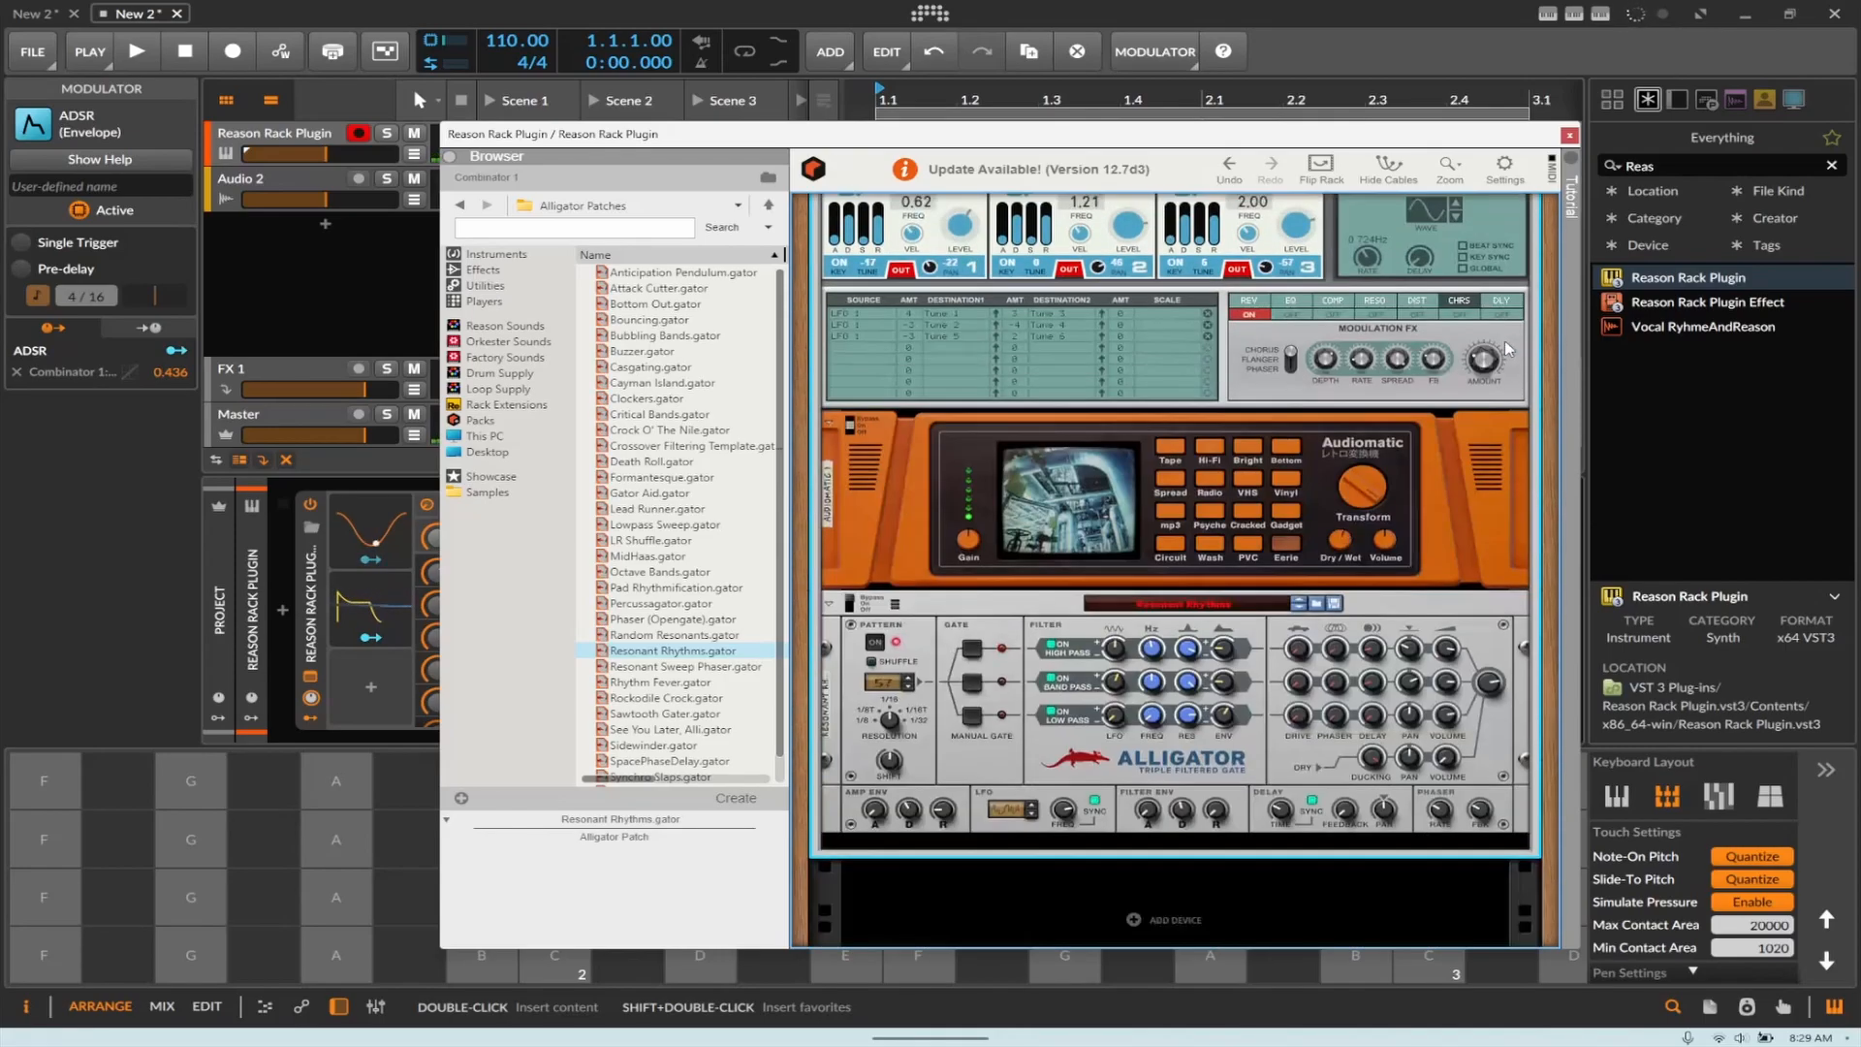
click(853, 522)
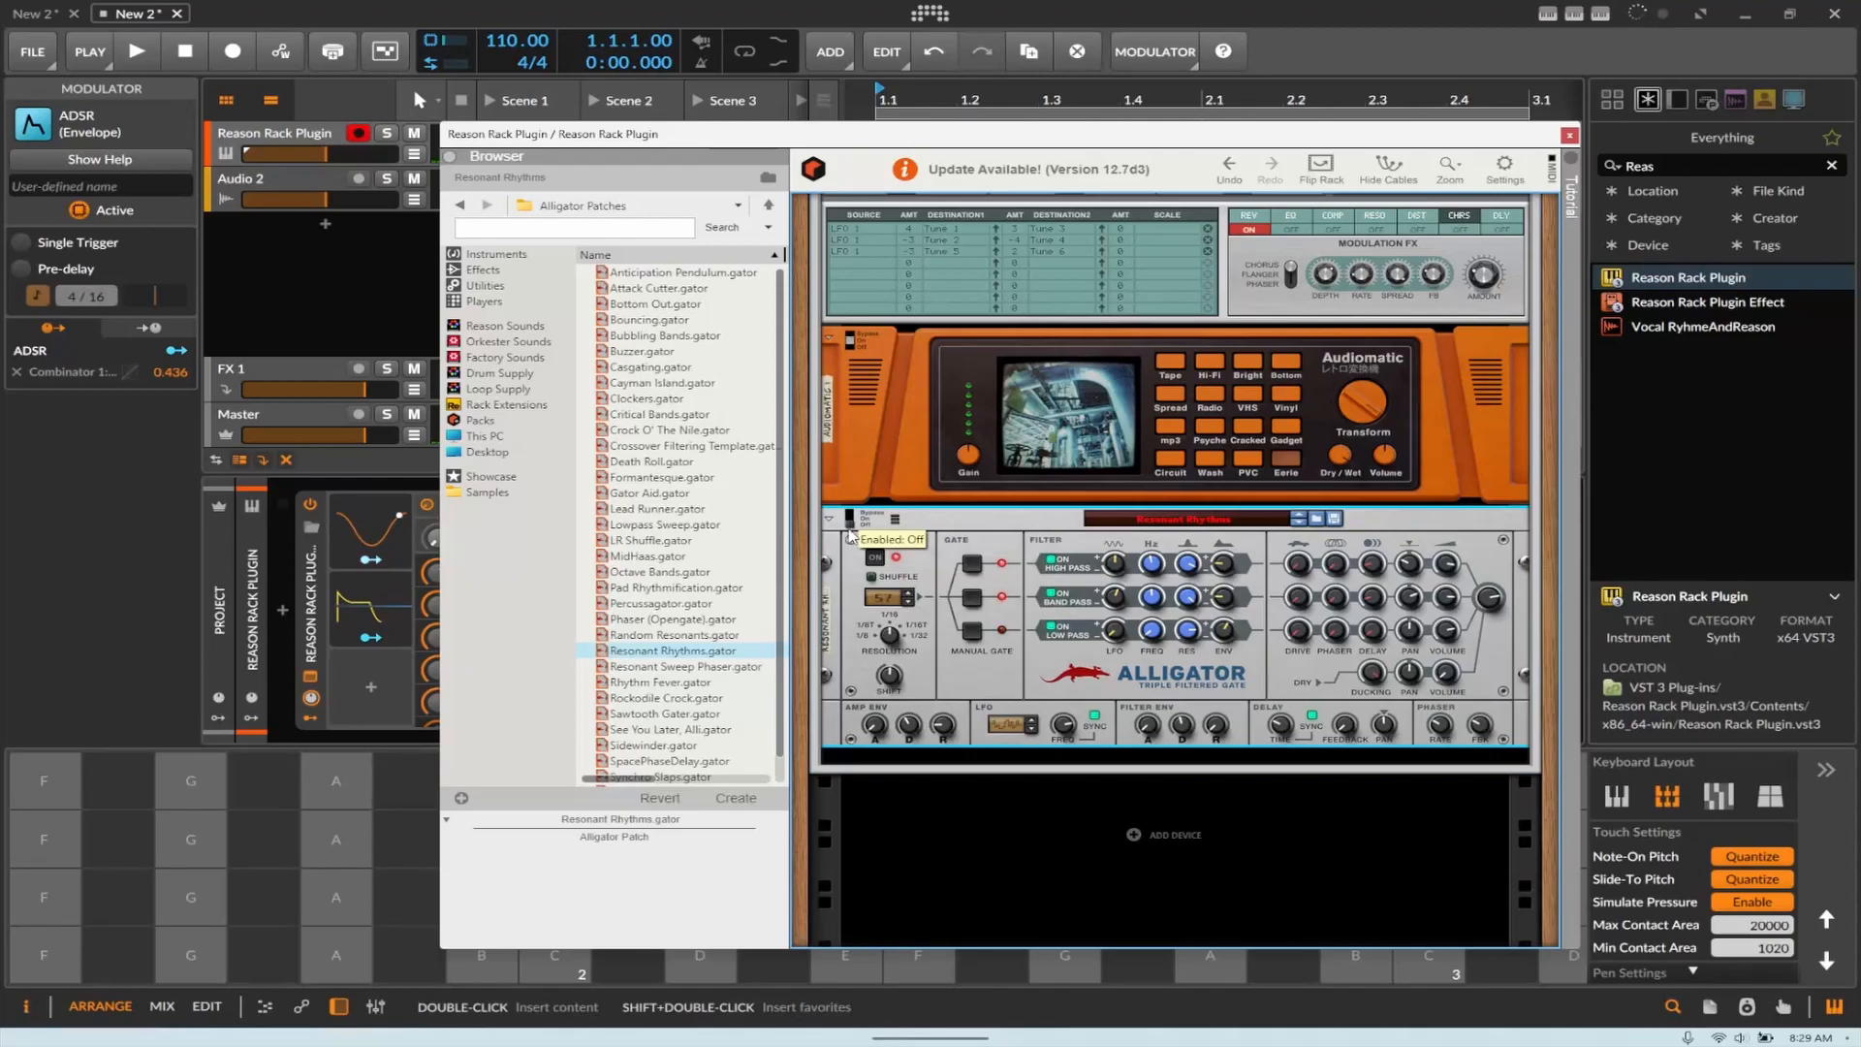
click(849, 525)
click(849, 521)
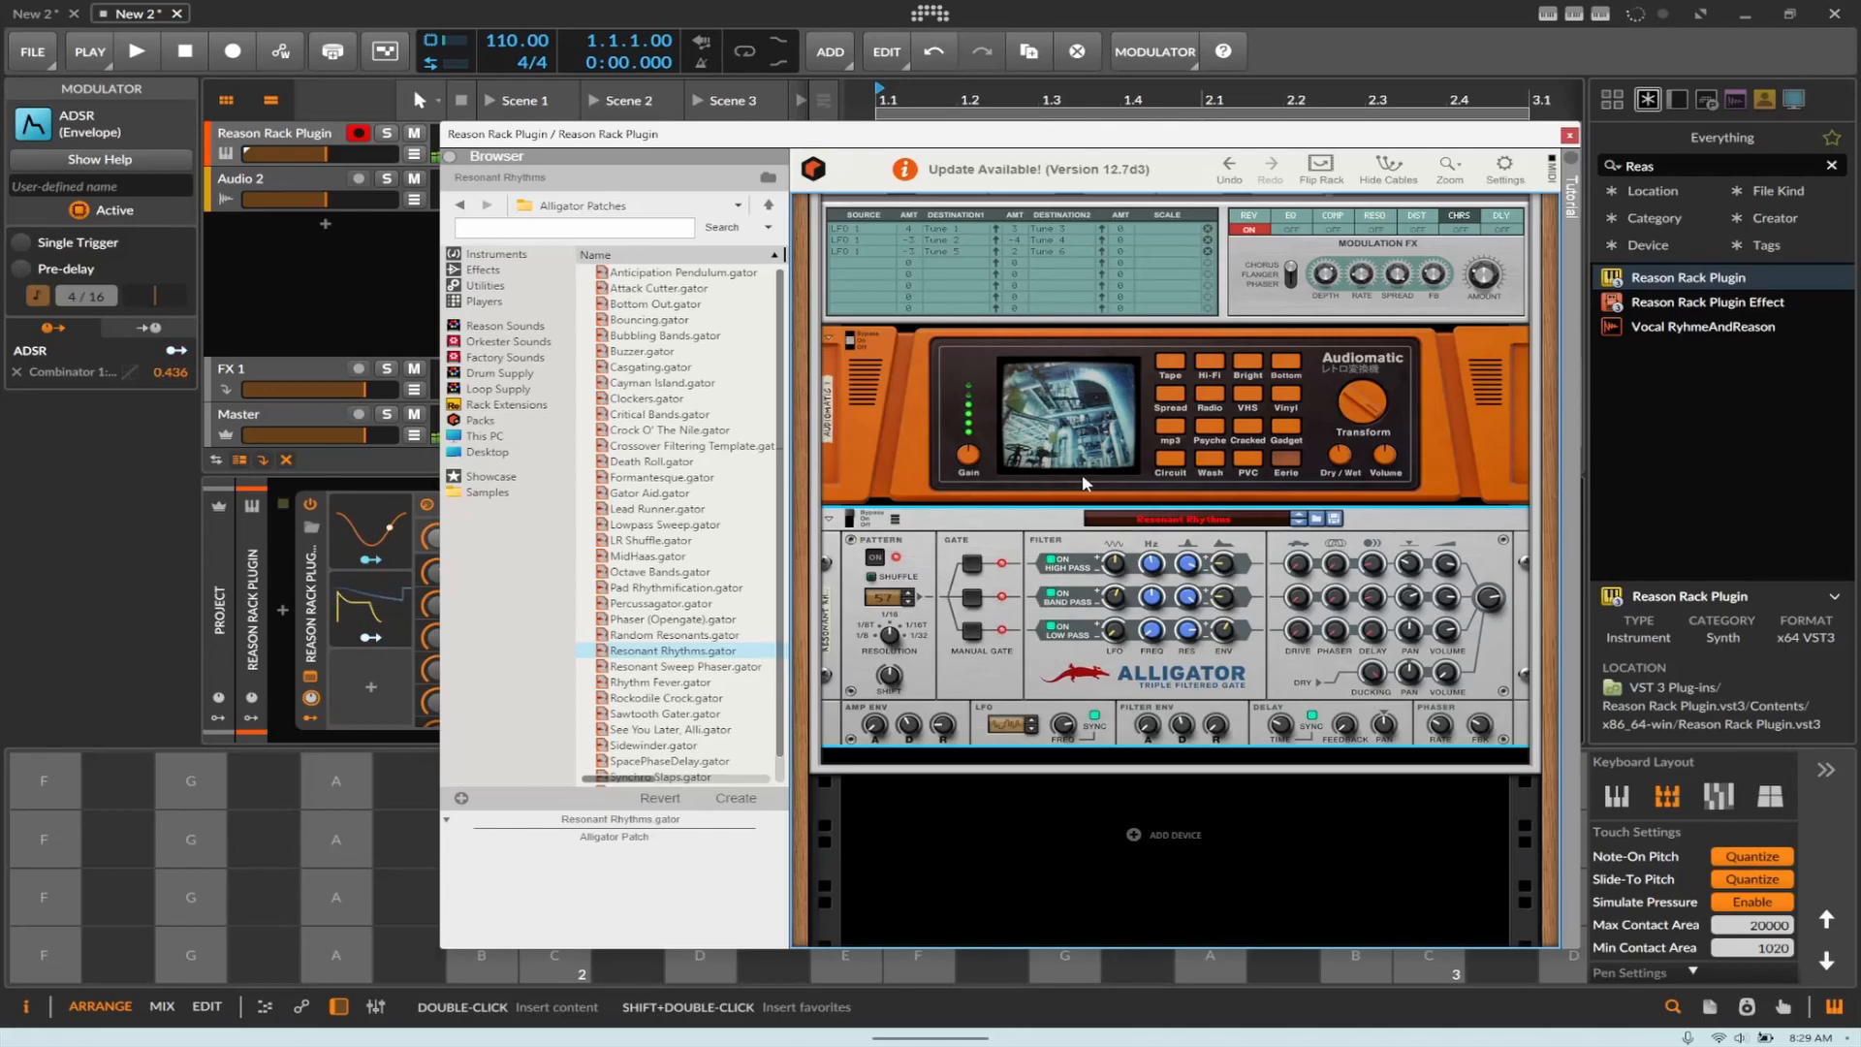
scroll(1082, 473, up, 10)
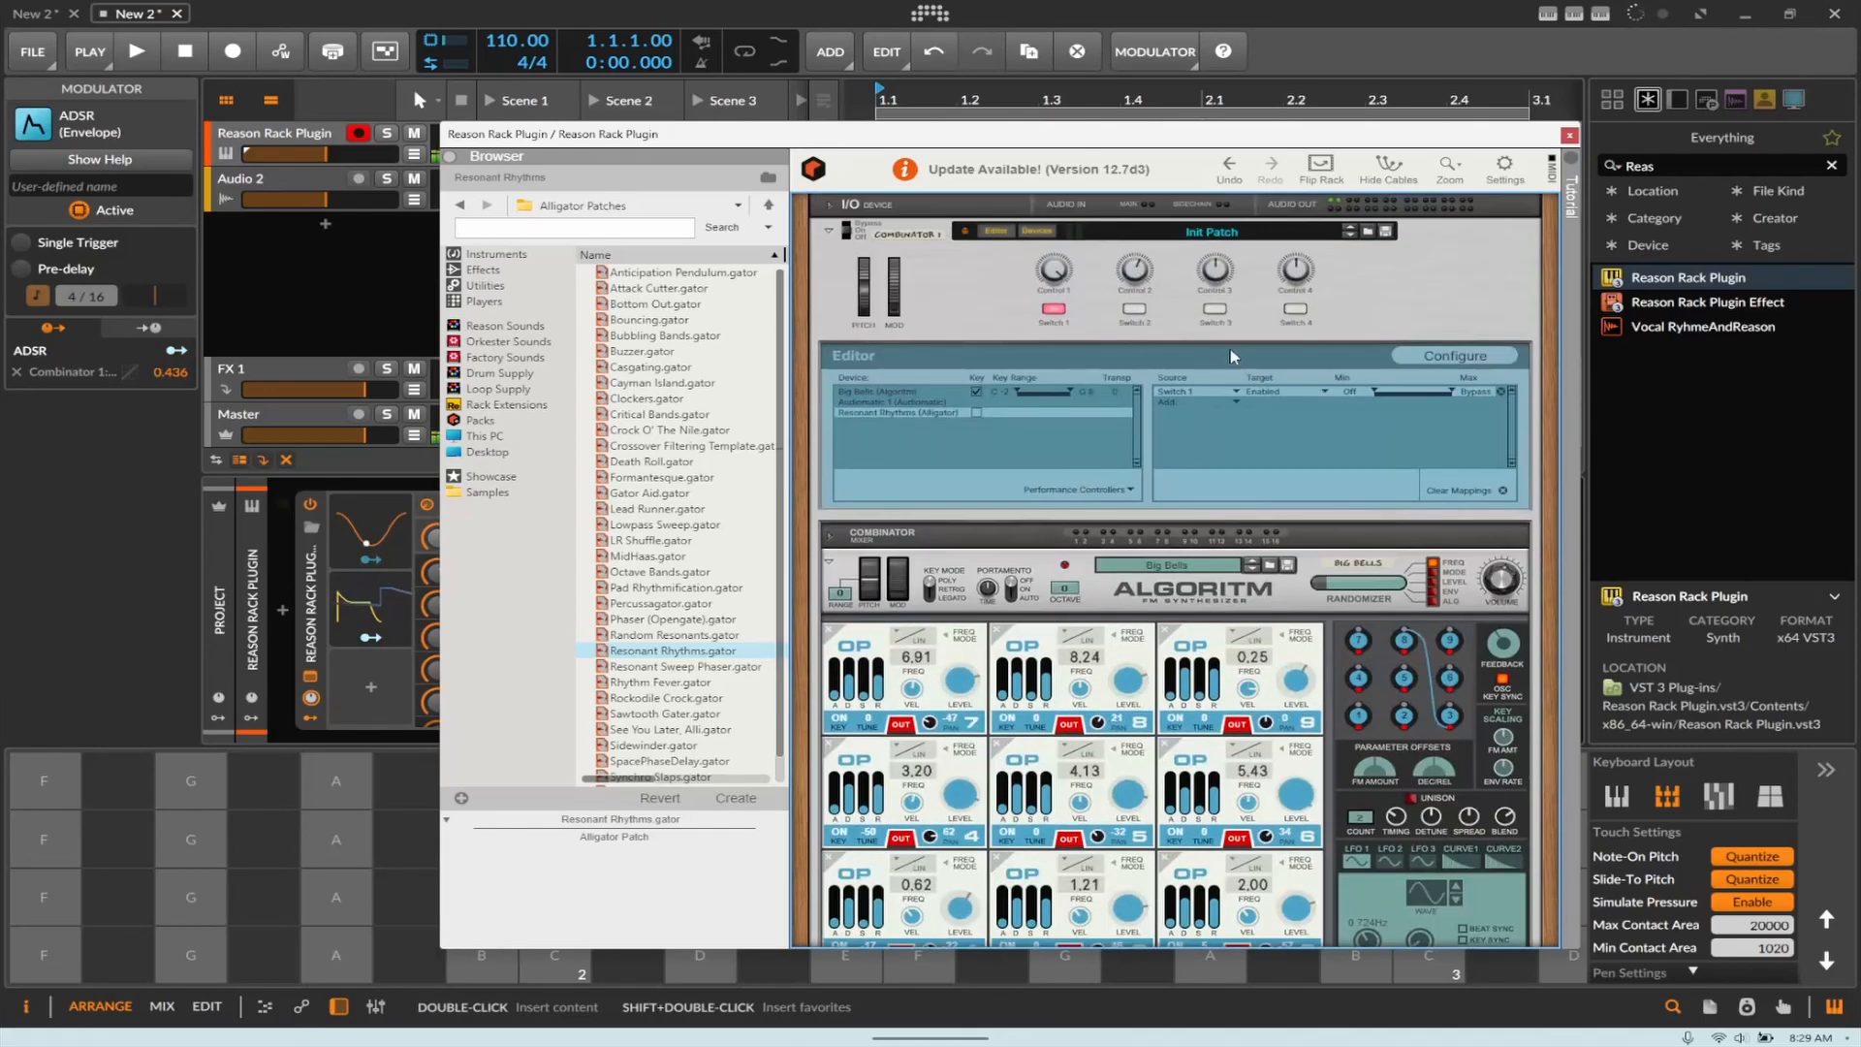
click(1060, 311)
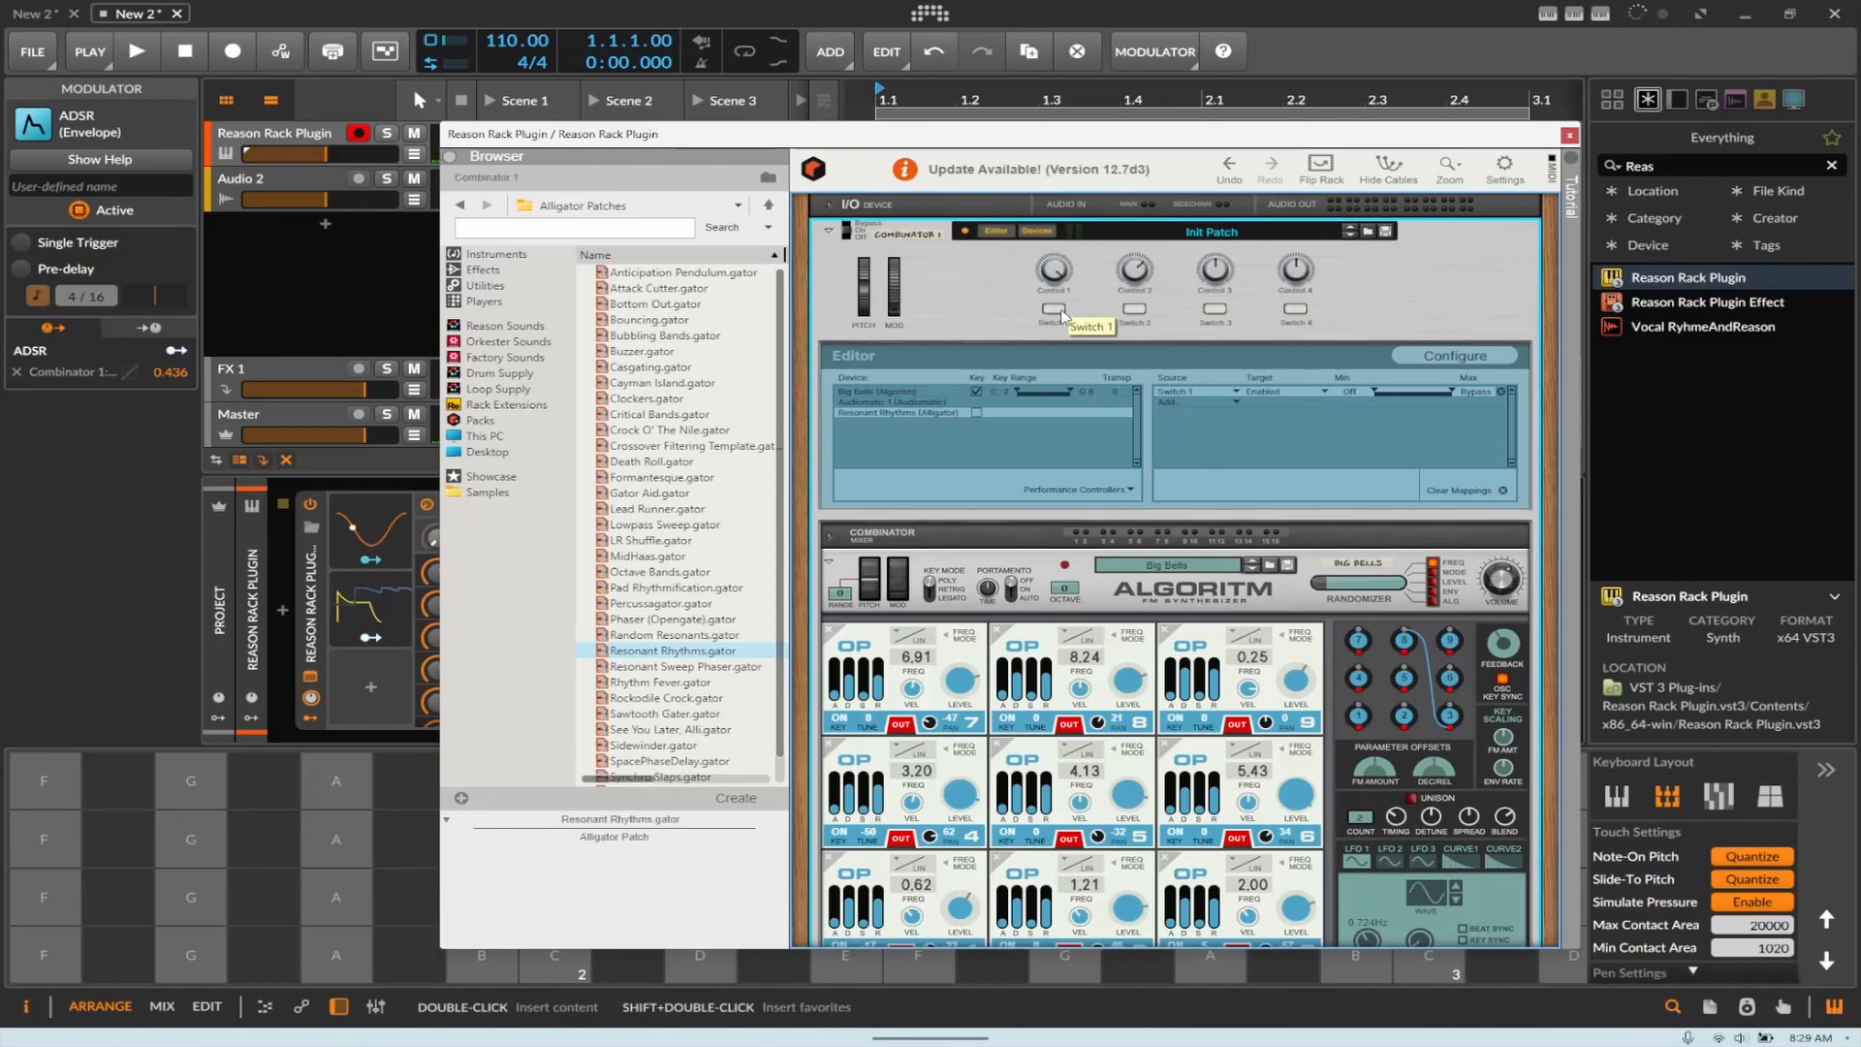
click(1060, 312)
Step: Set the Switch 1 mapping range to a minimum of Bypass and a maximum of On, and test the switch
scroll(1035, 313, down, 1)
click(1053, 282)
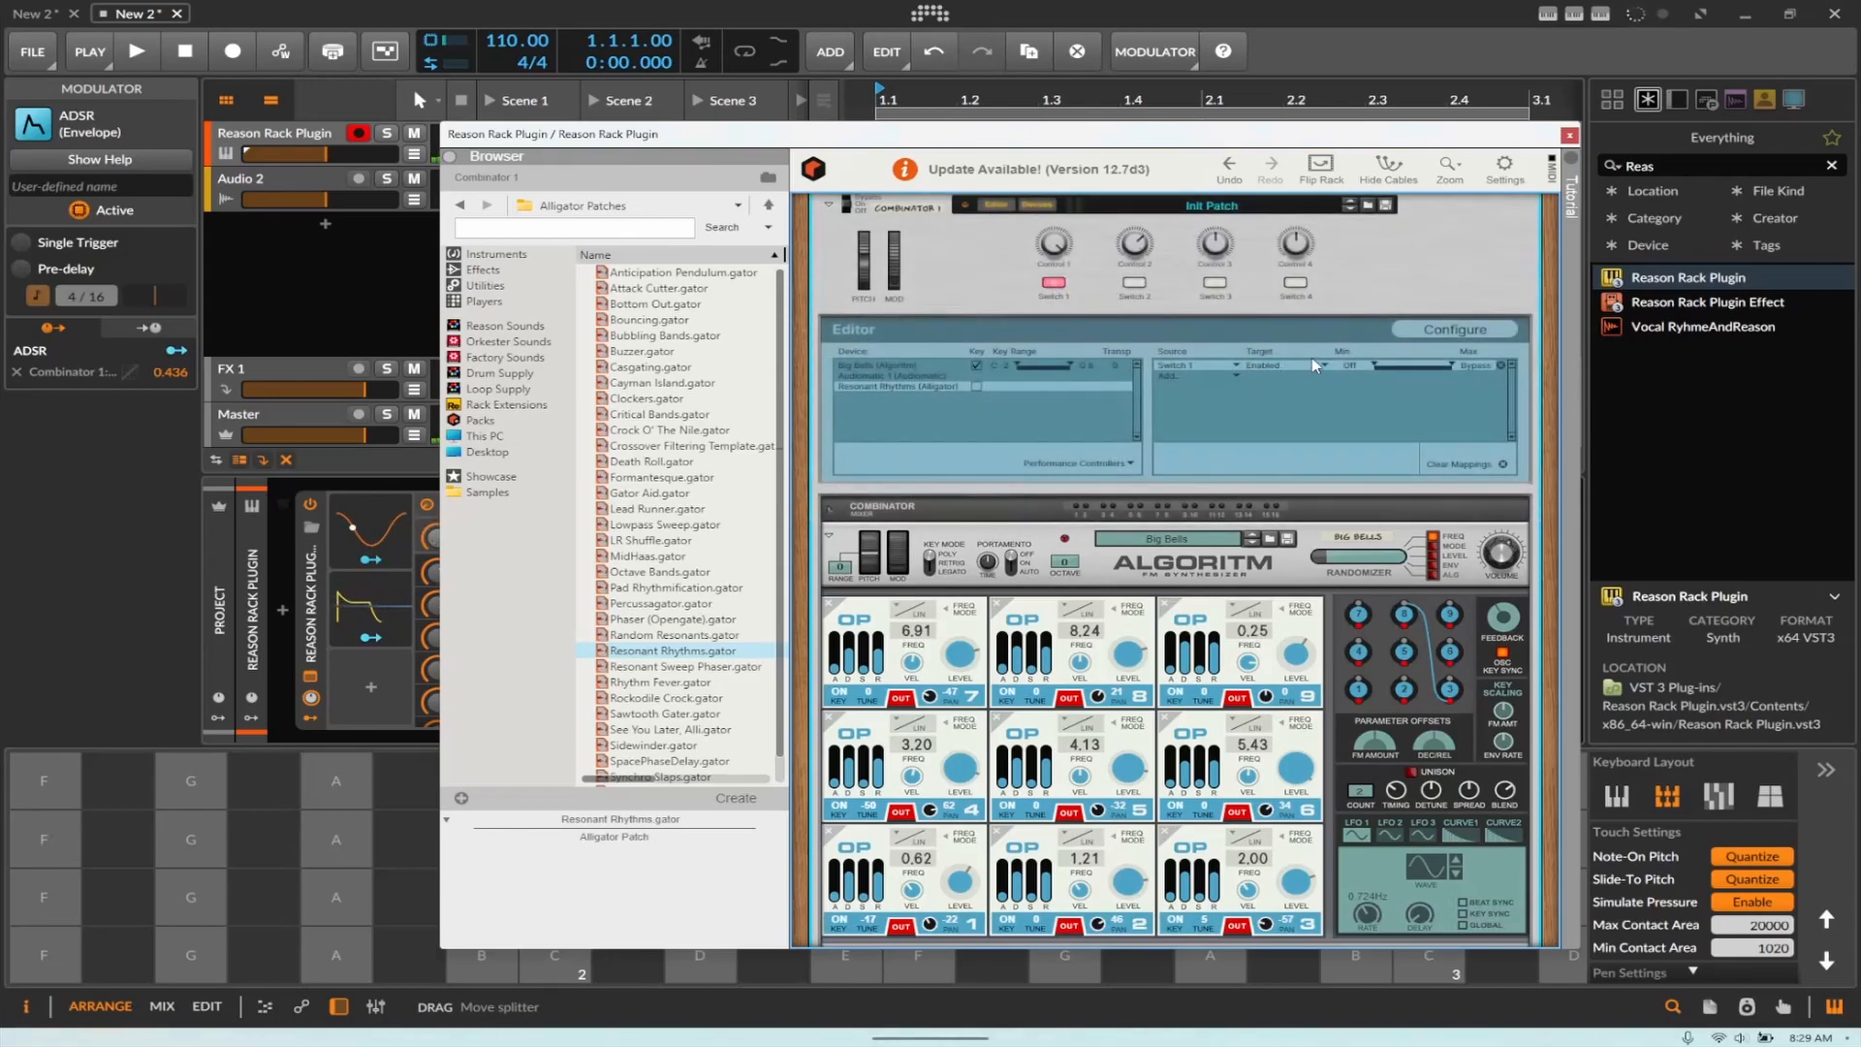
drag(1347, 363, 1342, 324)
drag(1451, 368, 1398, 364)
click(1056, 286)
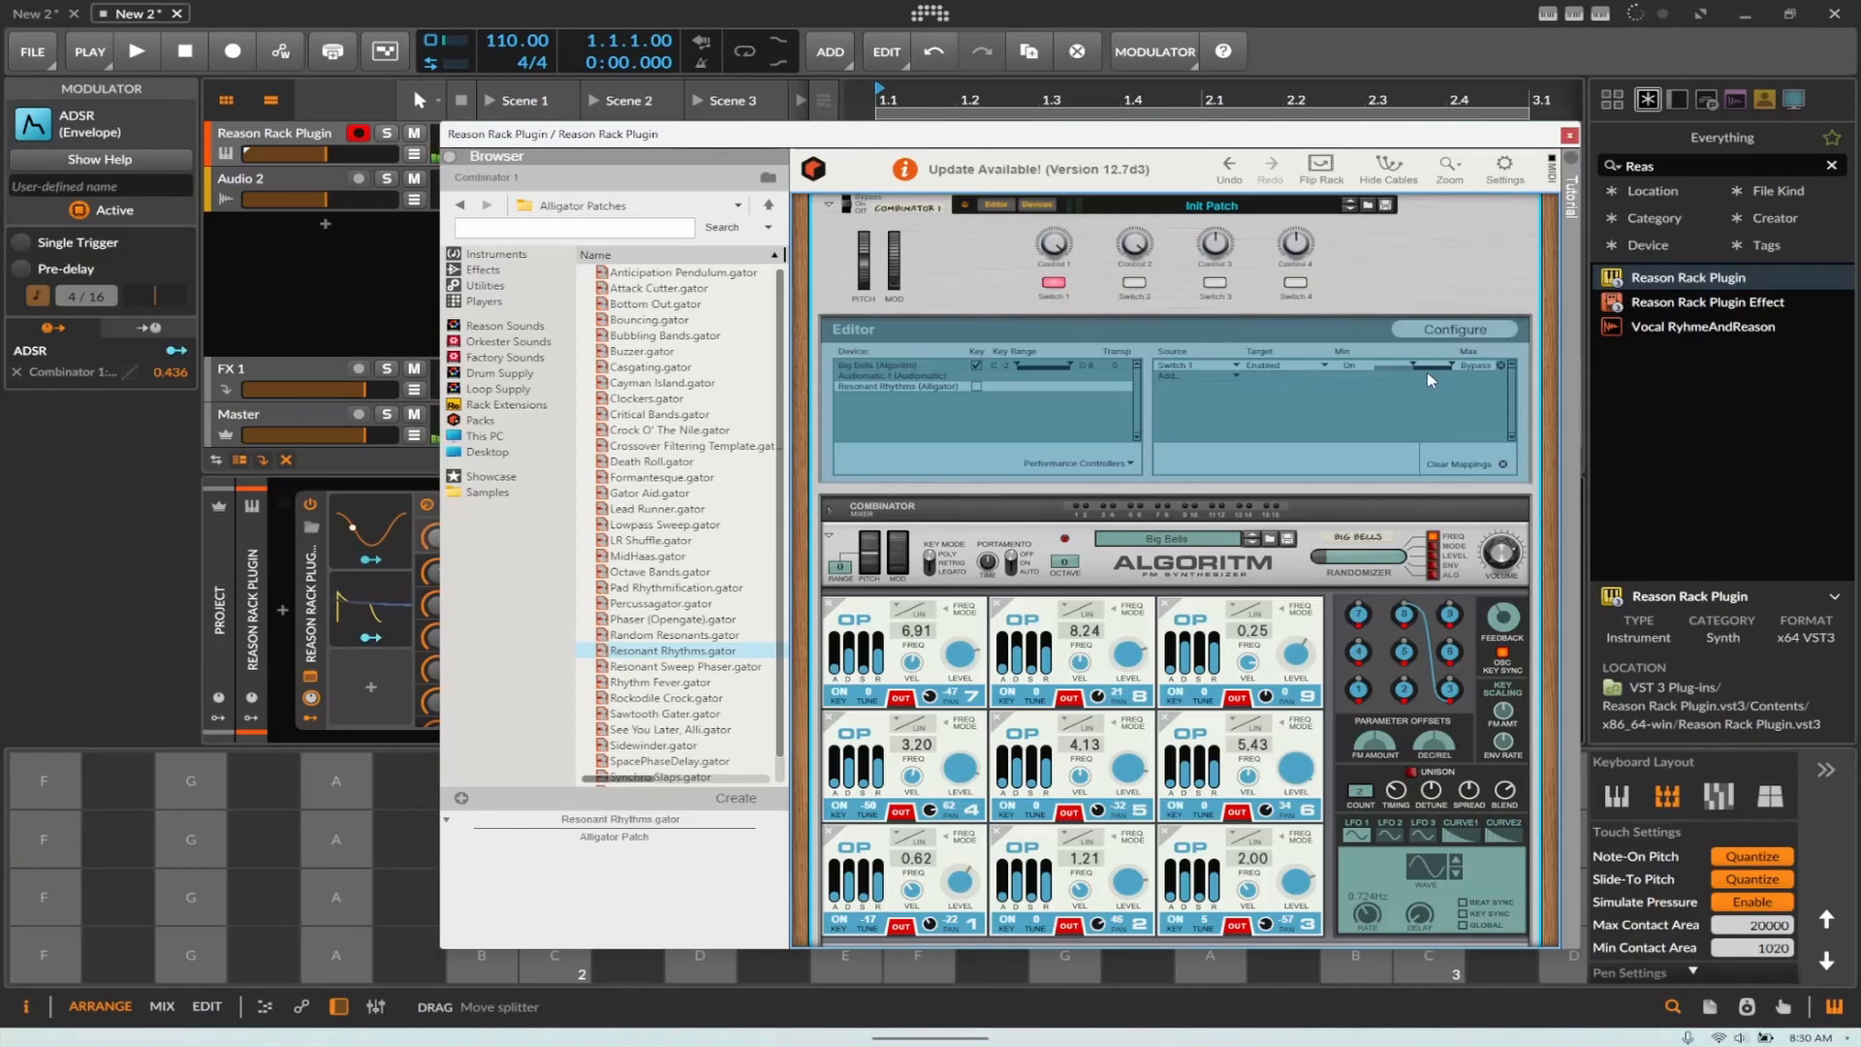
drag(1423, 371, 1352, 365)
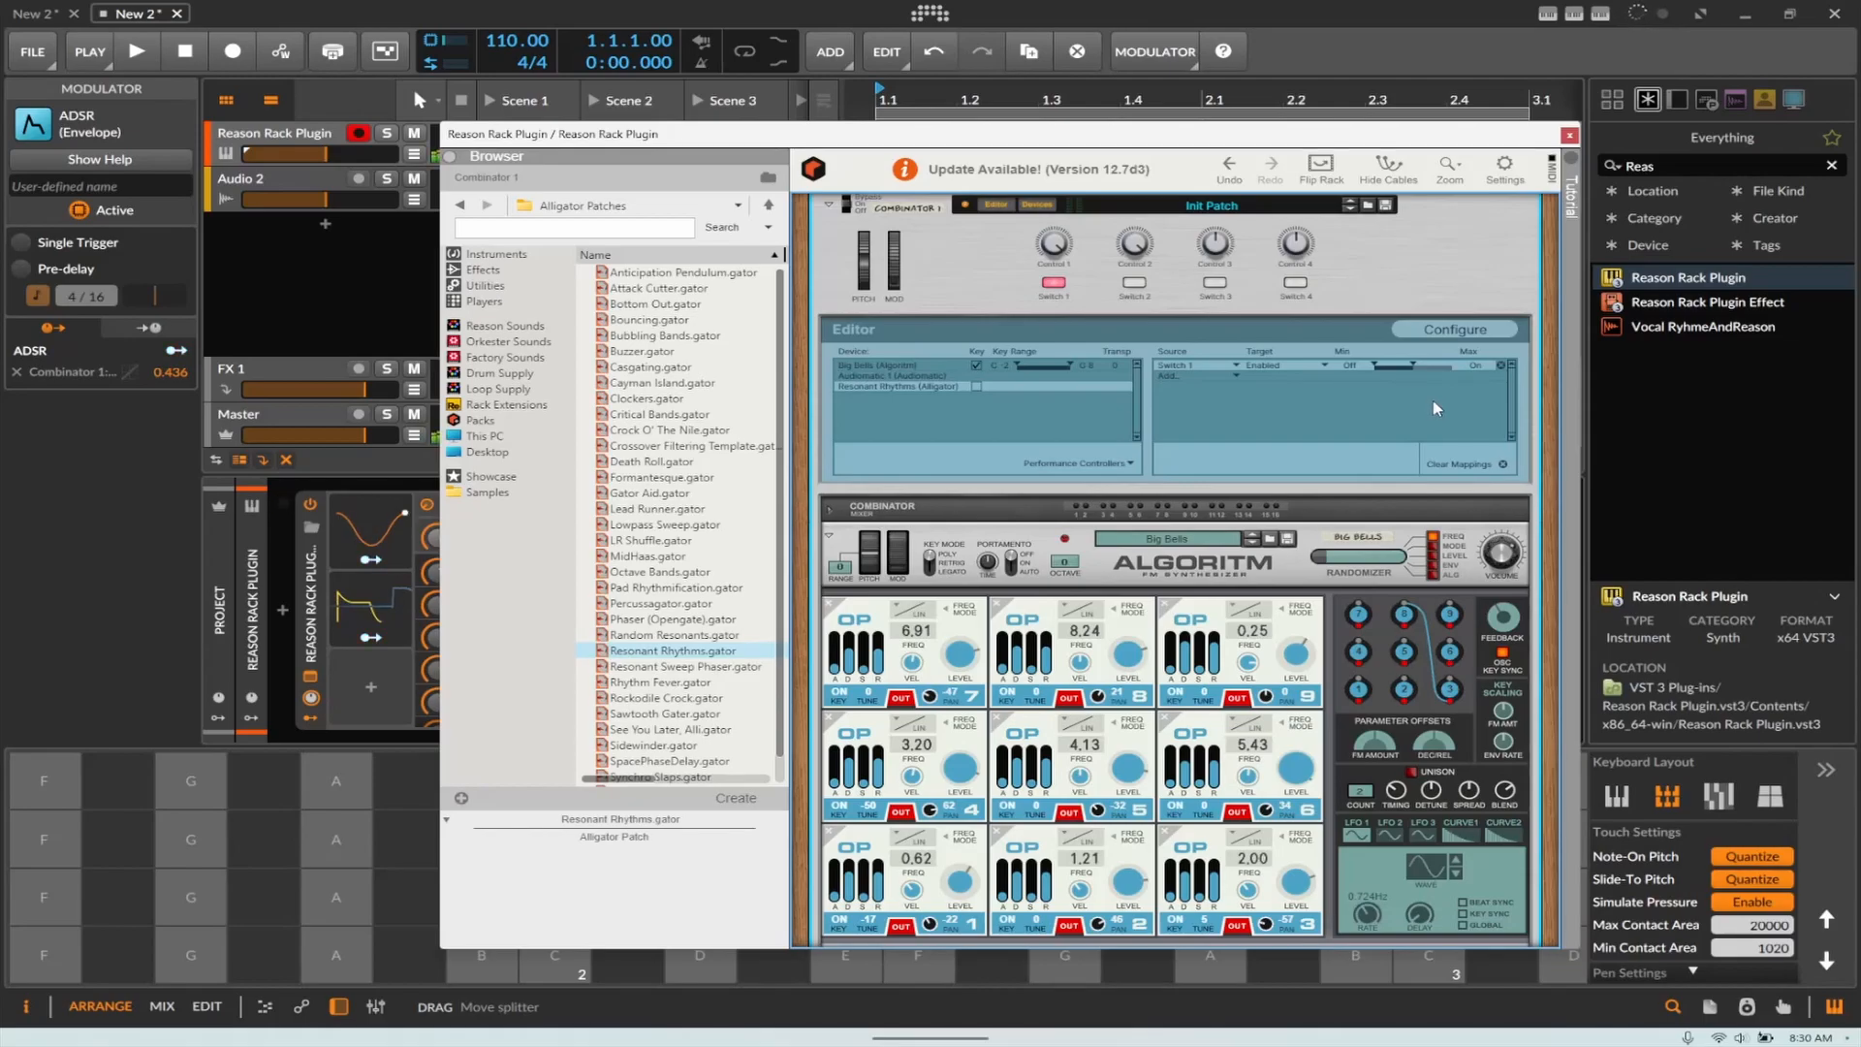
click(1054, 283)
drag(1353, 368, 1353, 350)
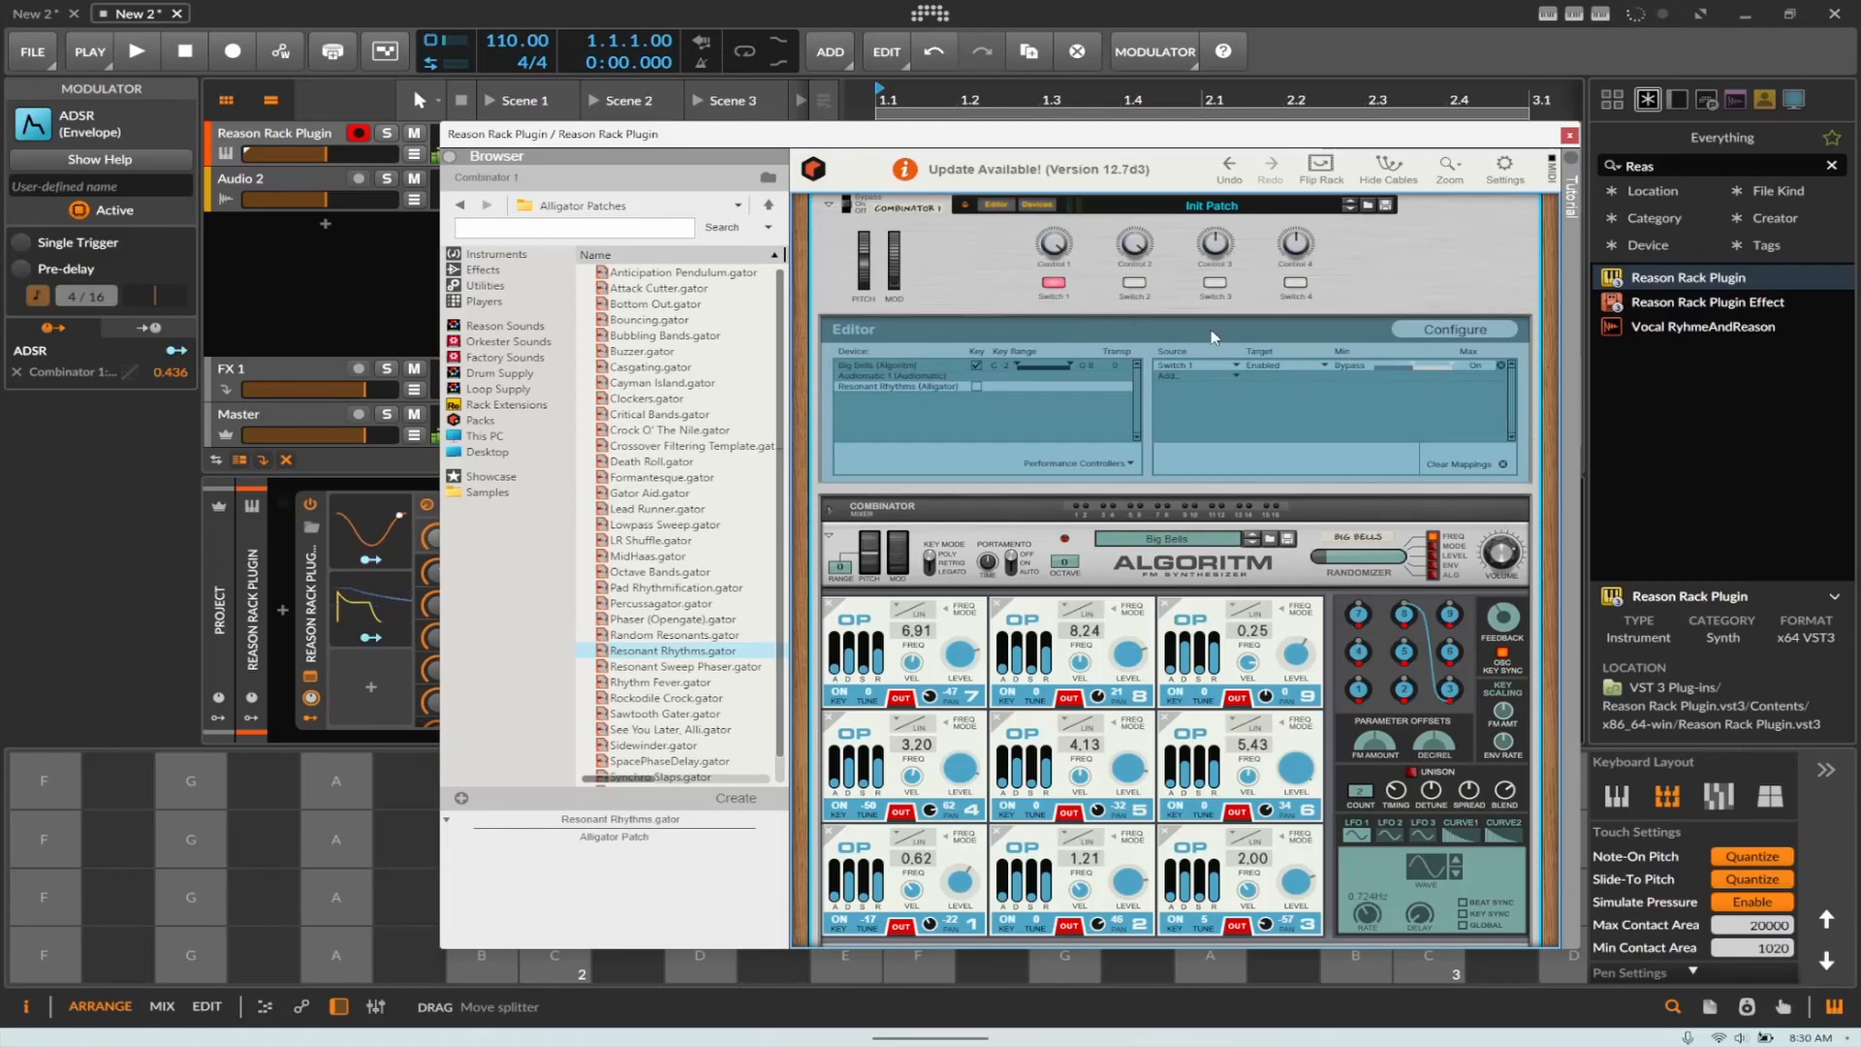
click(1051, 284)
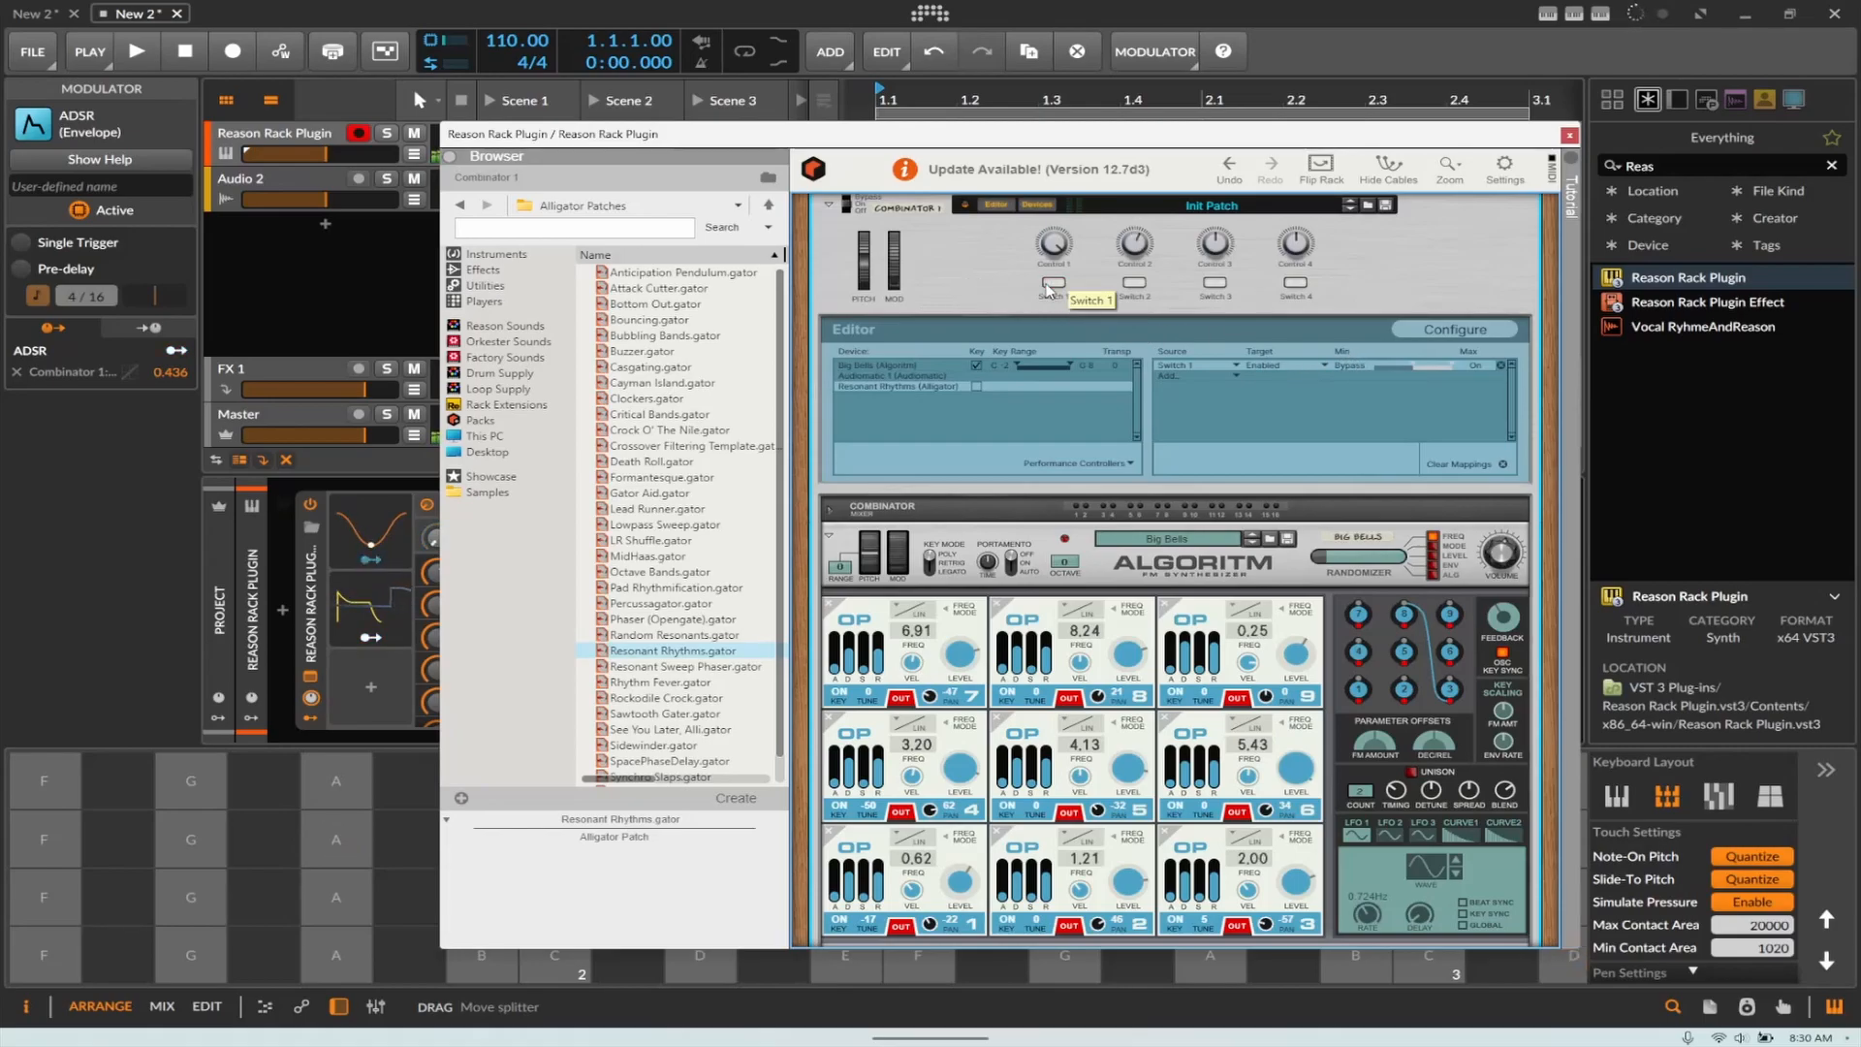
click(1048, 286)
Step: Move the plugin window away from the device chain and add a Button modulator to the Reason Rack Plugin
drag(1053, 137, 1328, 130)
click(1327, 272)
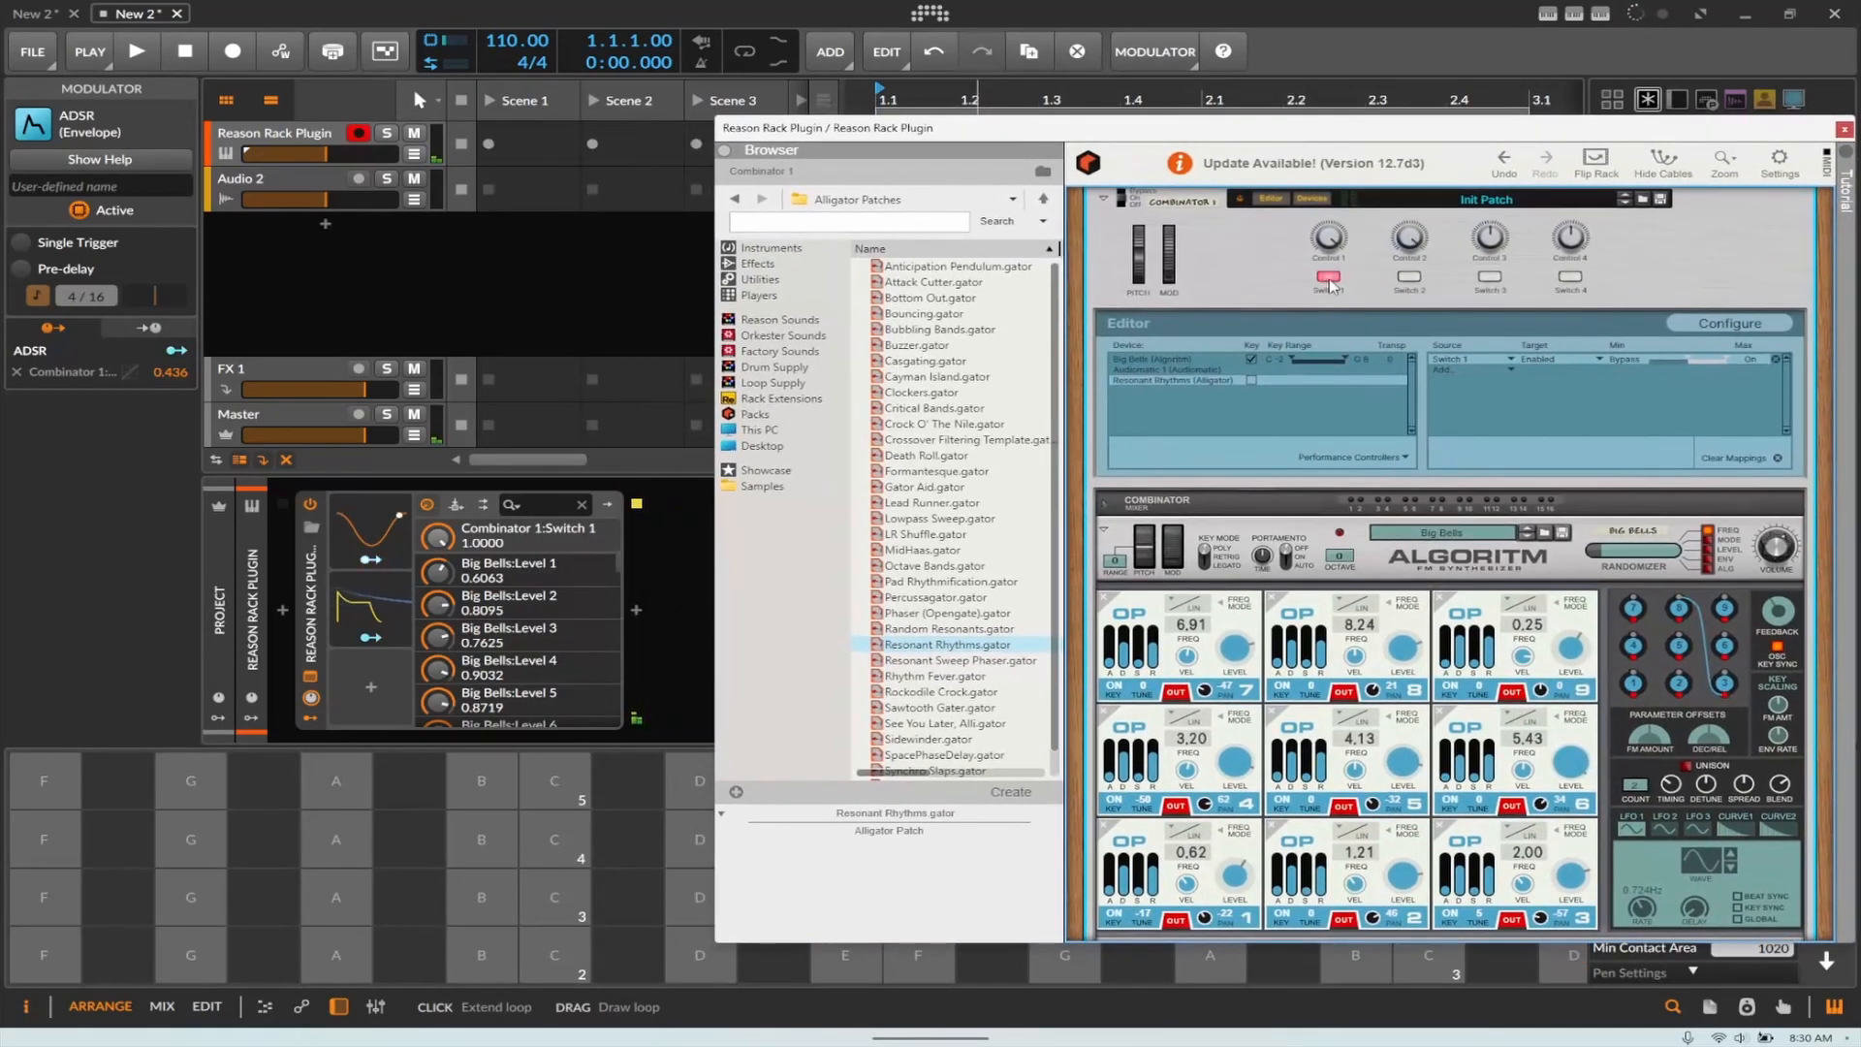
drag(451, 542, 452, 387)
click(363, 684)
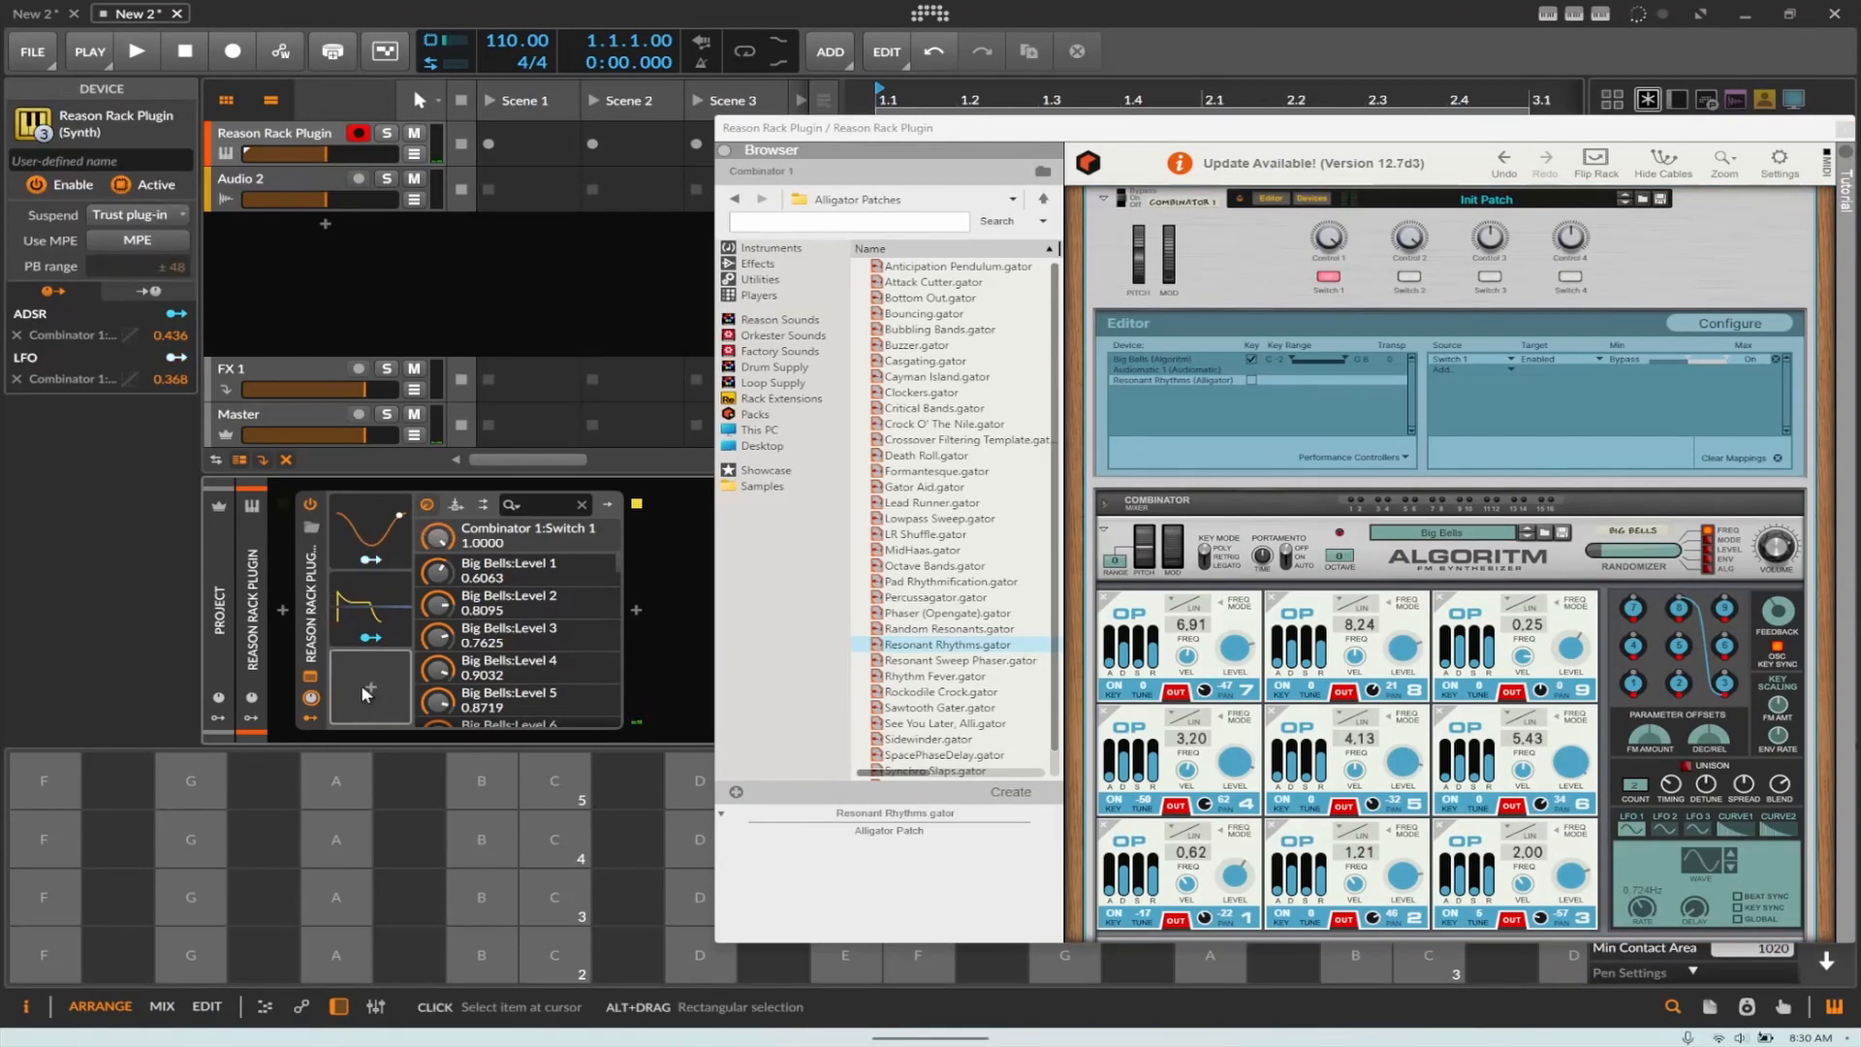
click(371, 687)
scroll(698, 417, down, 5)
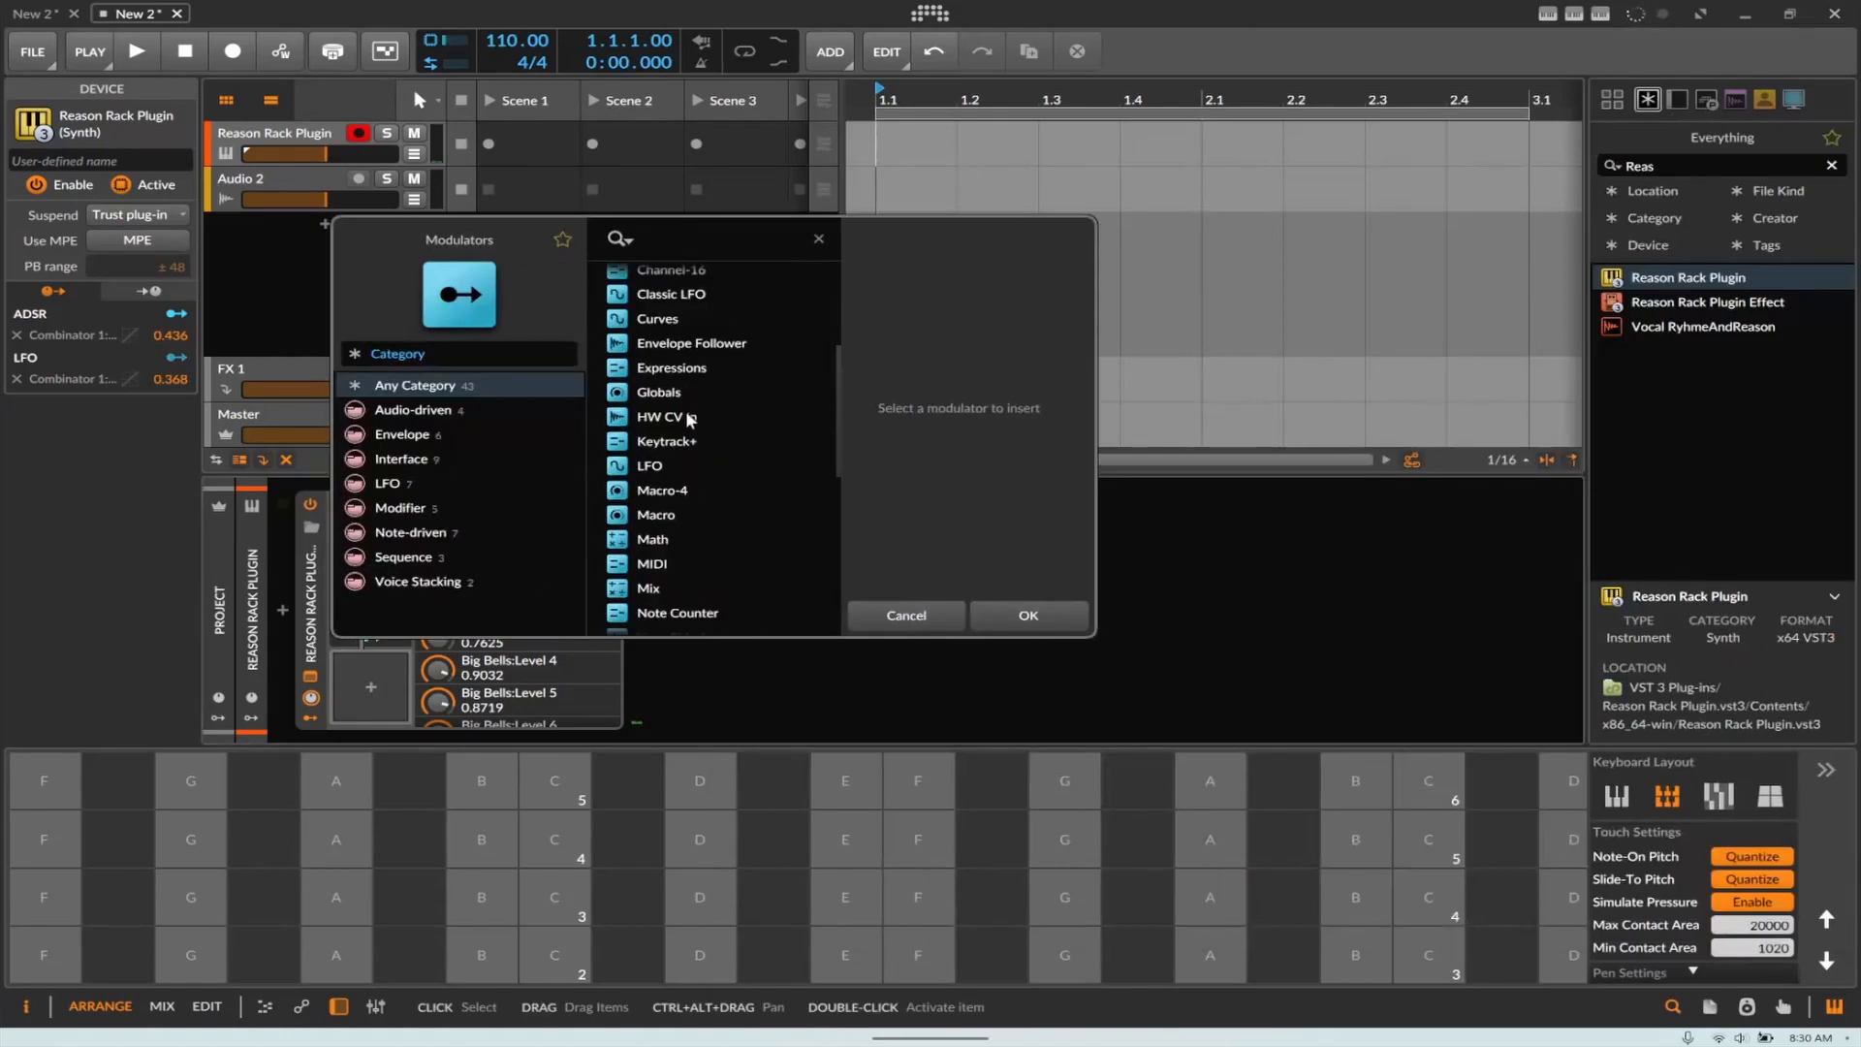
scroll(690, 349, up, 5)
double_click(675, 379)
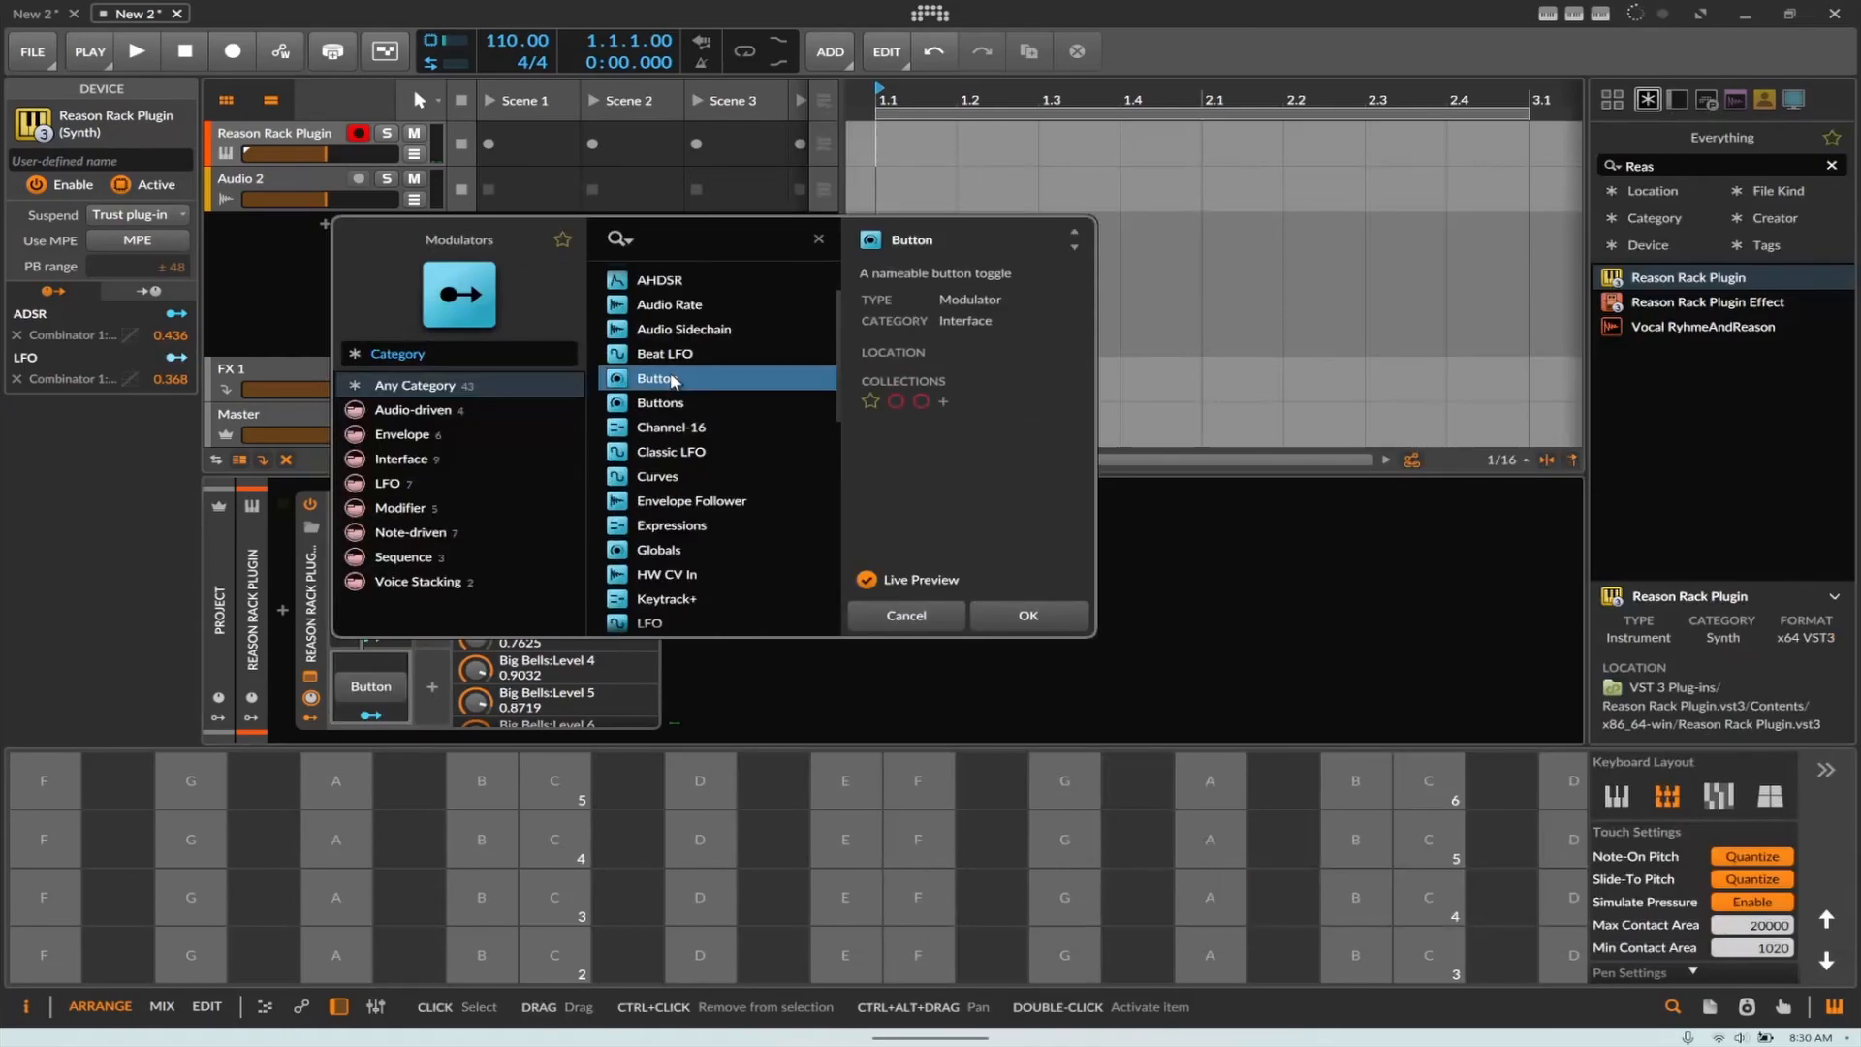
Step: Map the Button modulator to Combinator 1:Switch 1 with an amount of 1.000 and lower the switch's base value to 0.0040
click(369, 715)
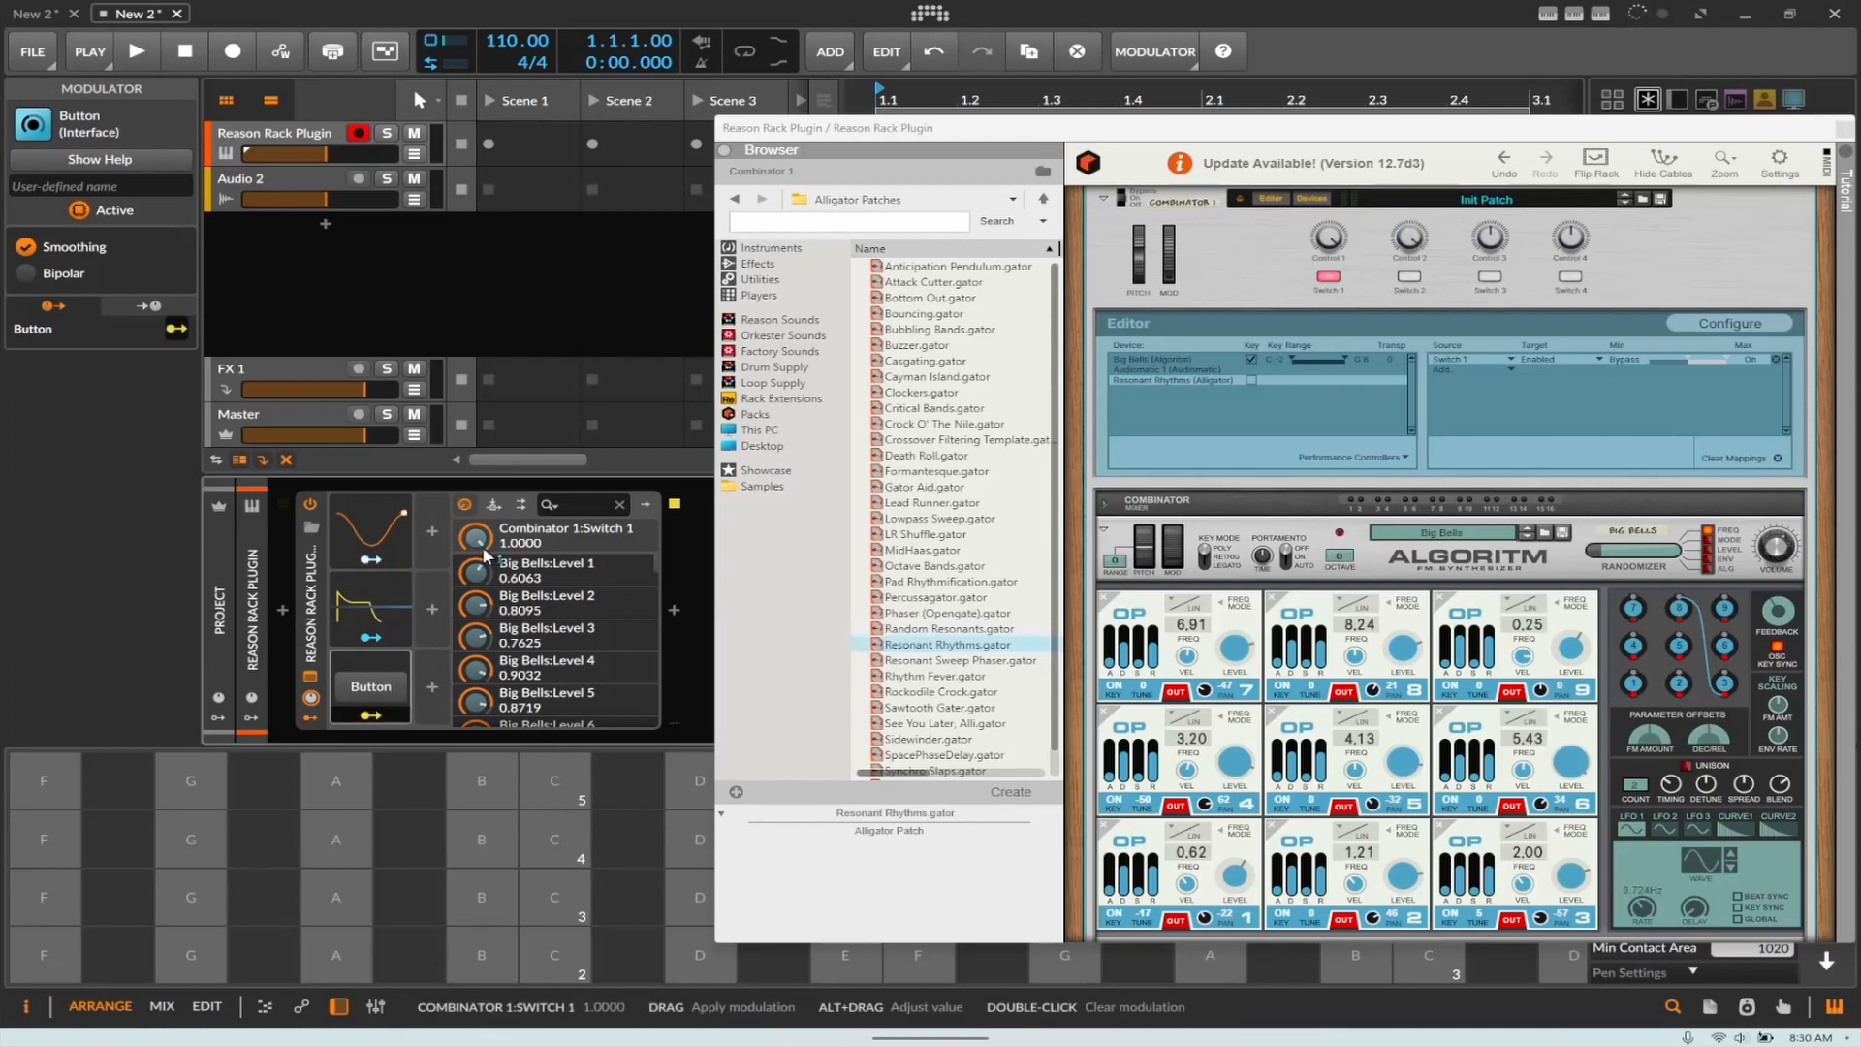
drag(481, 544, 481, 565)
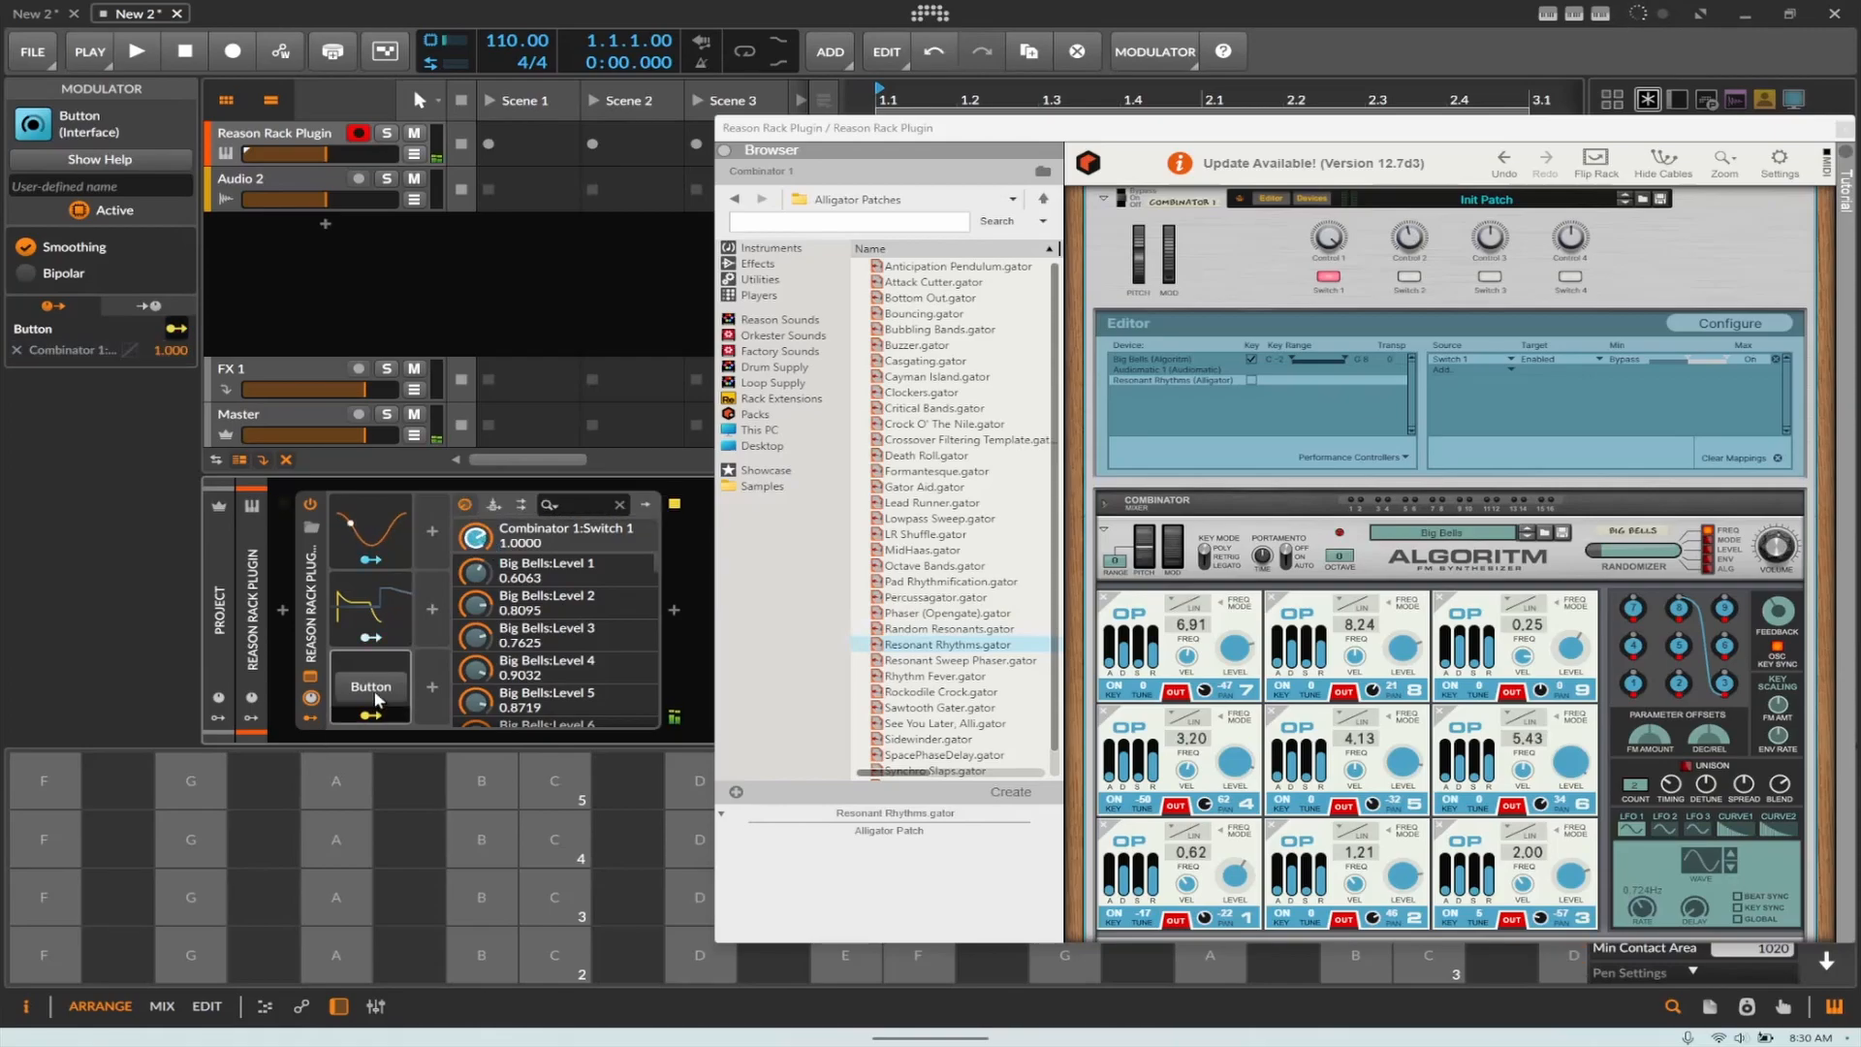
click(377, 693)
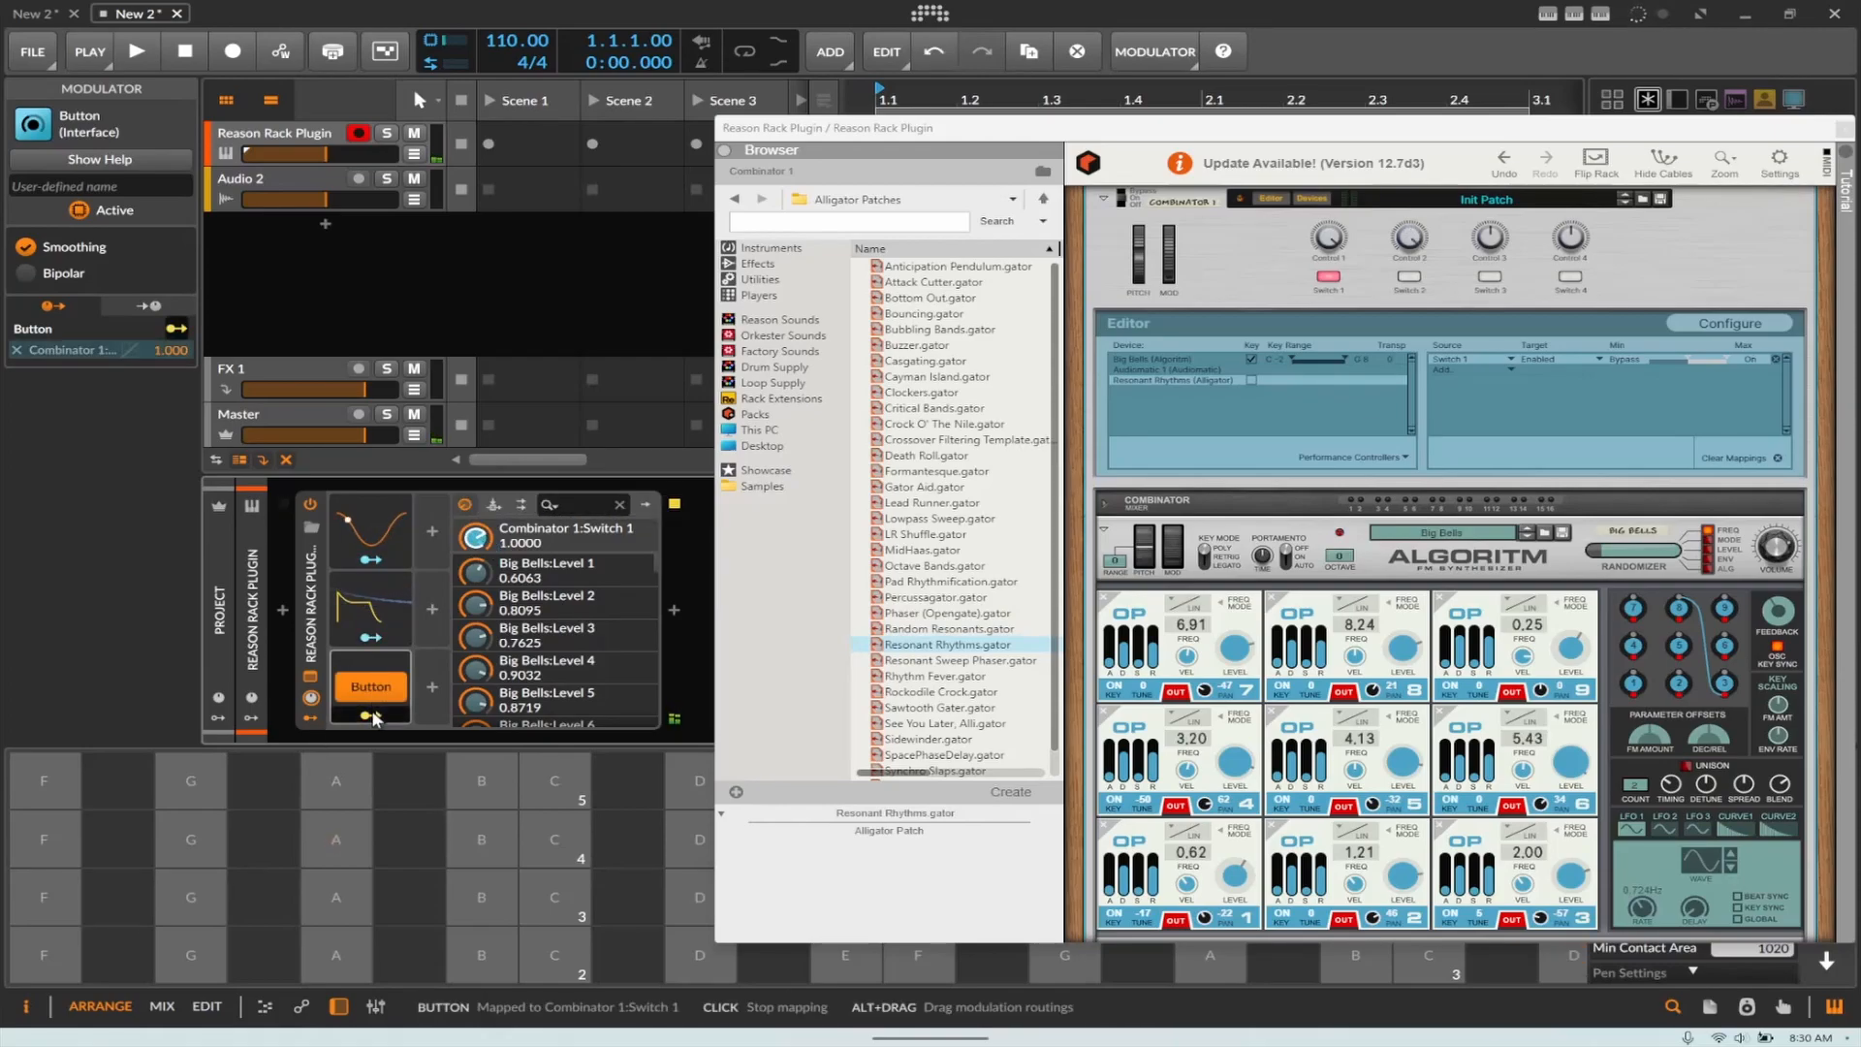
drag(475, 537, 474, 598)
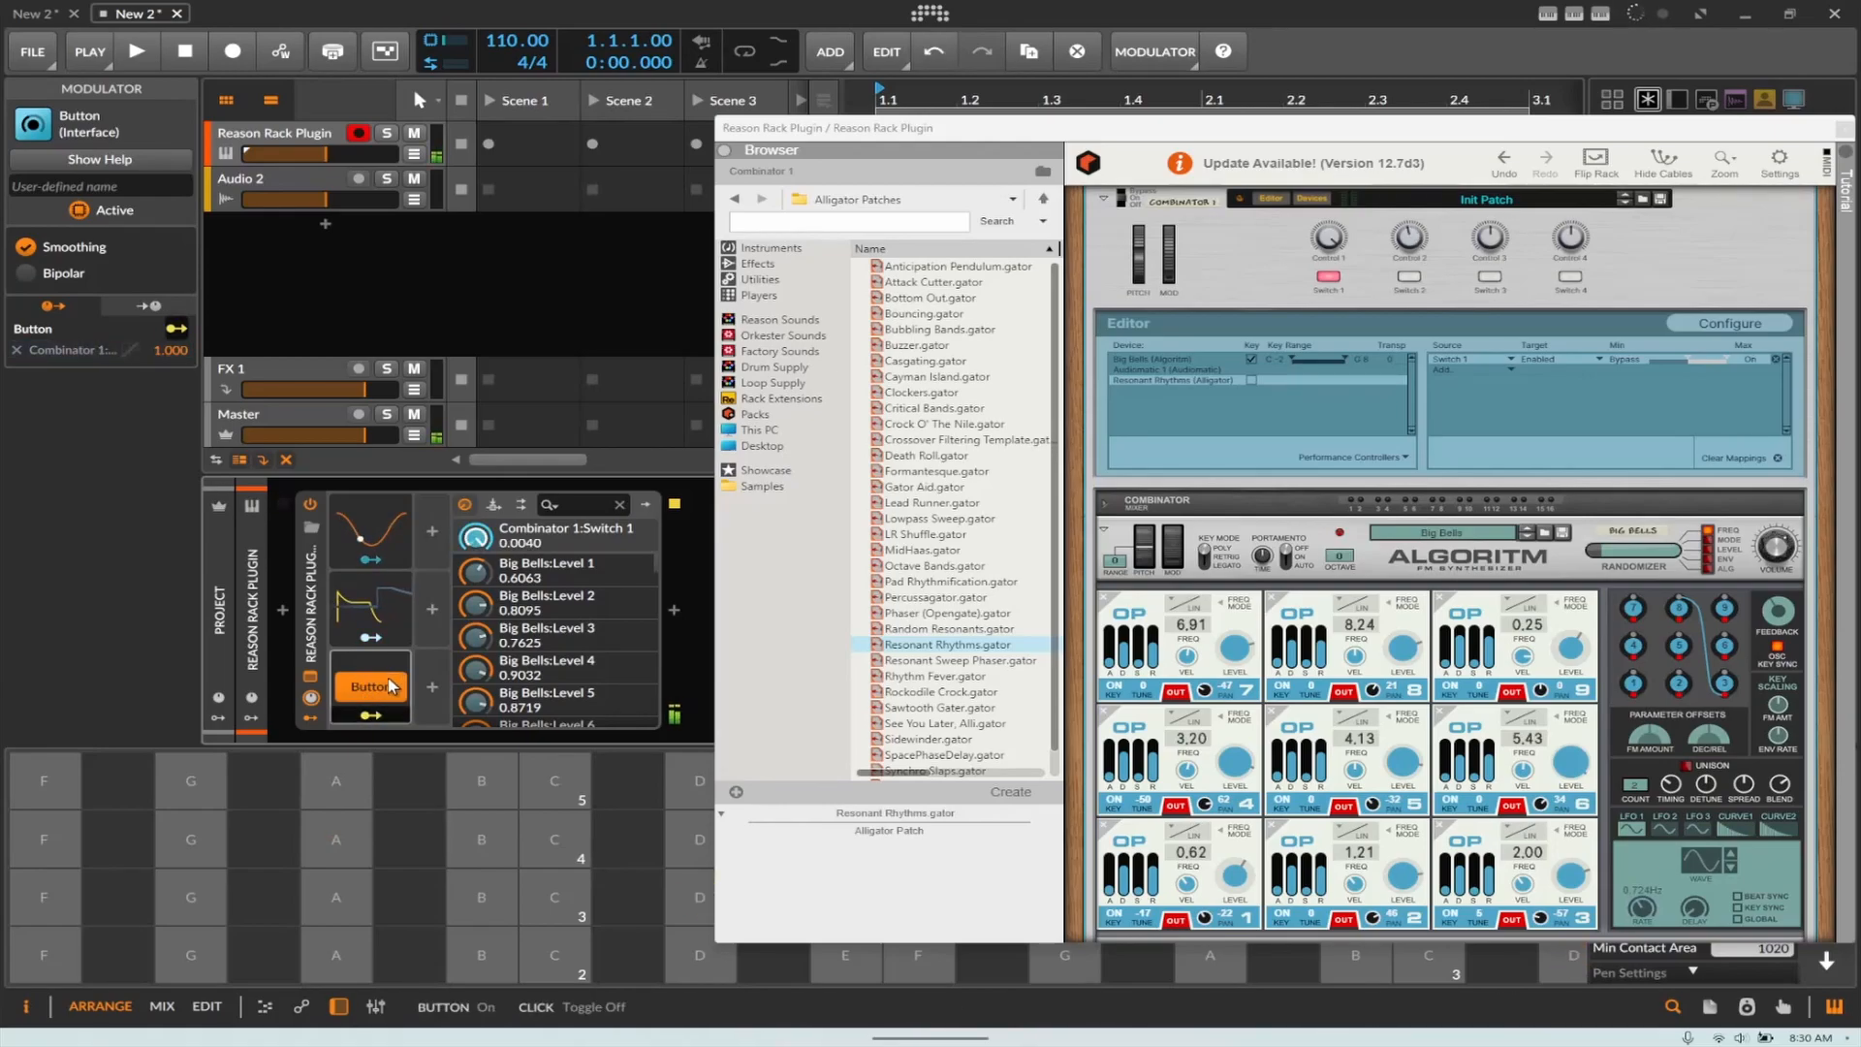
Step: Toggle the Button modulator off and on to test switching the Alligator while notes play
click(392, 683)
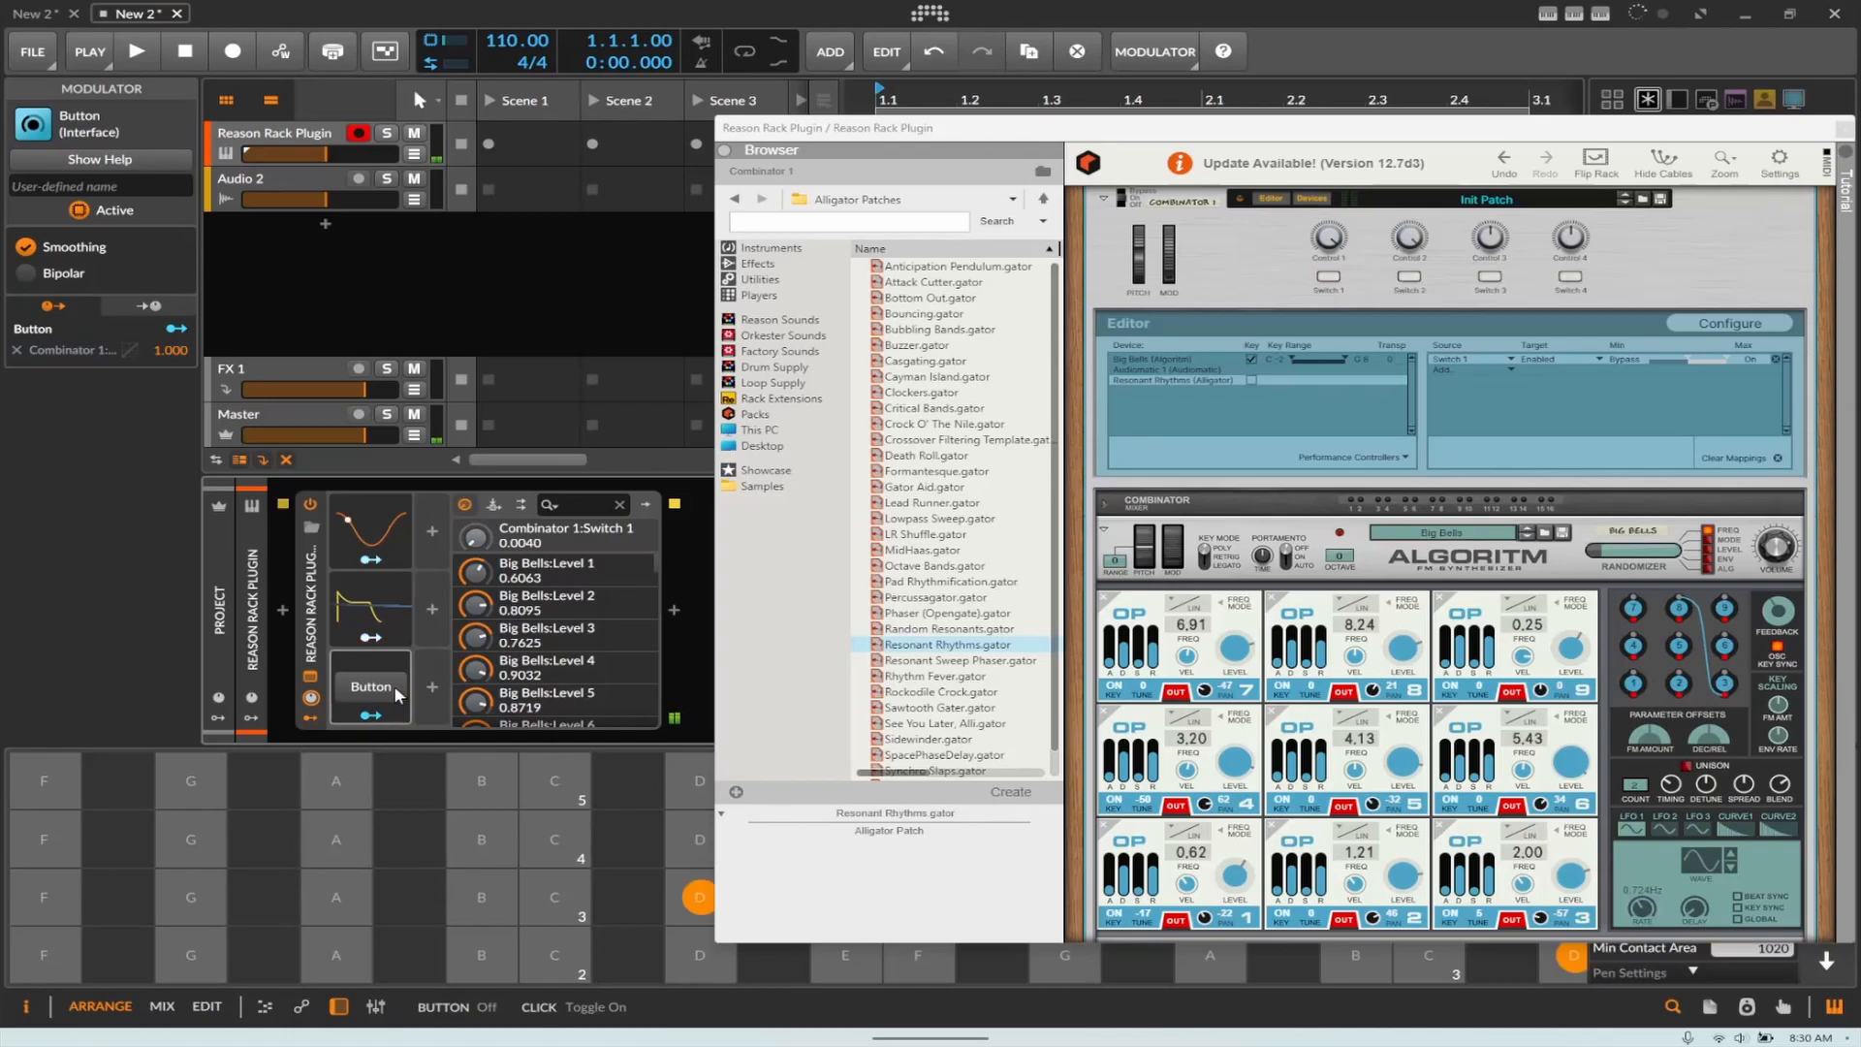
click(393, 684)
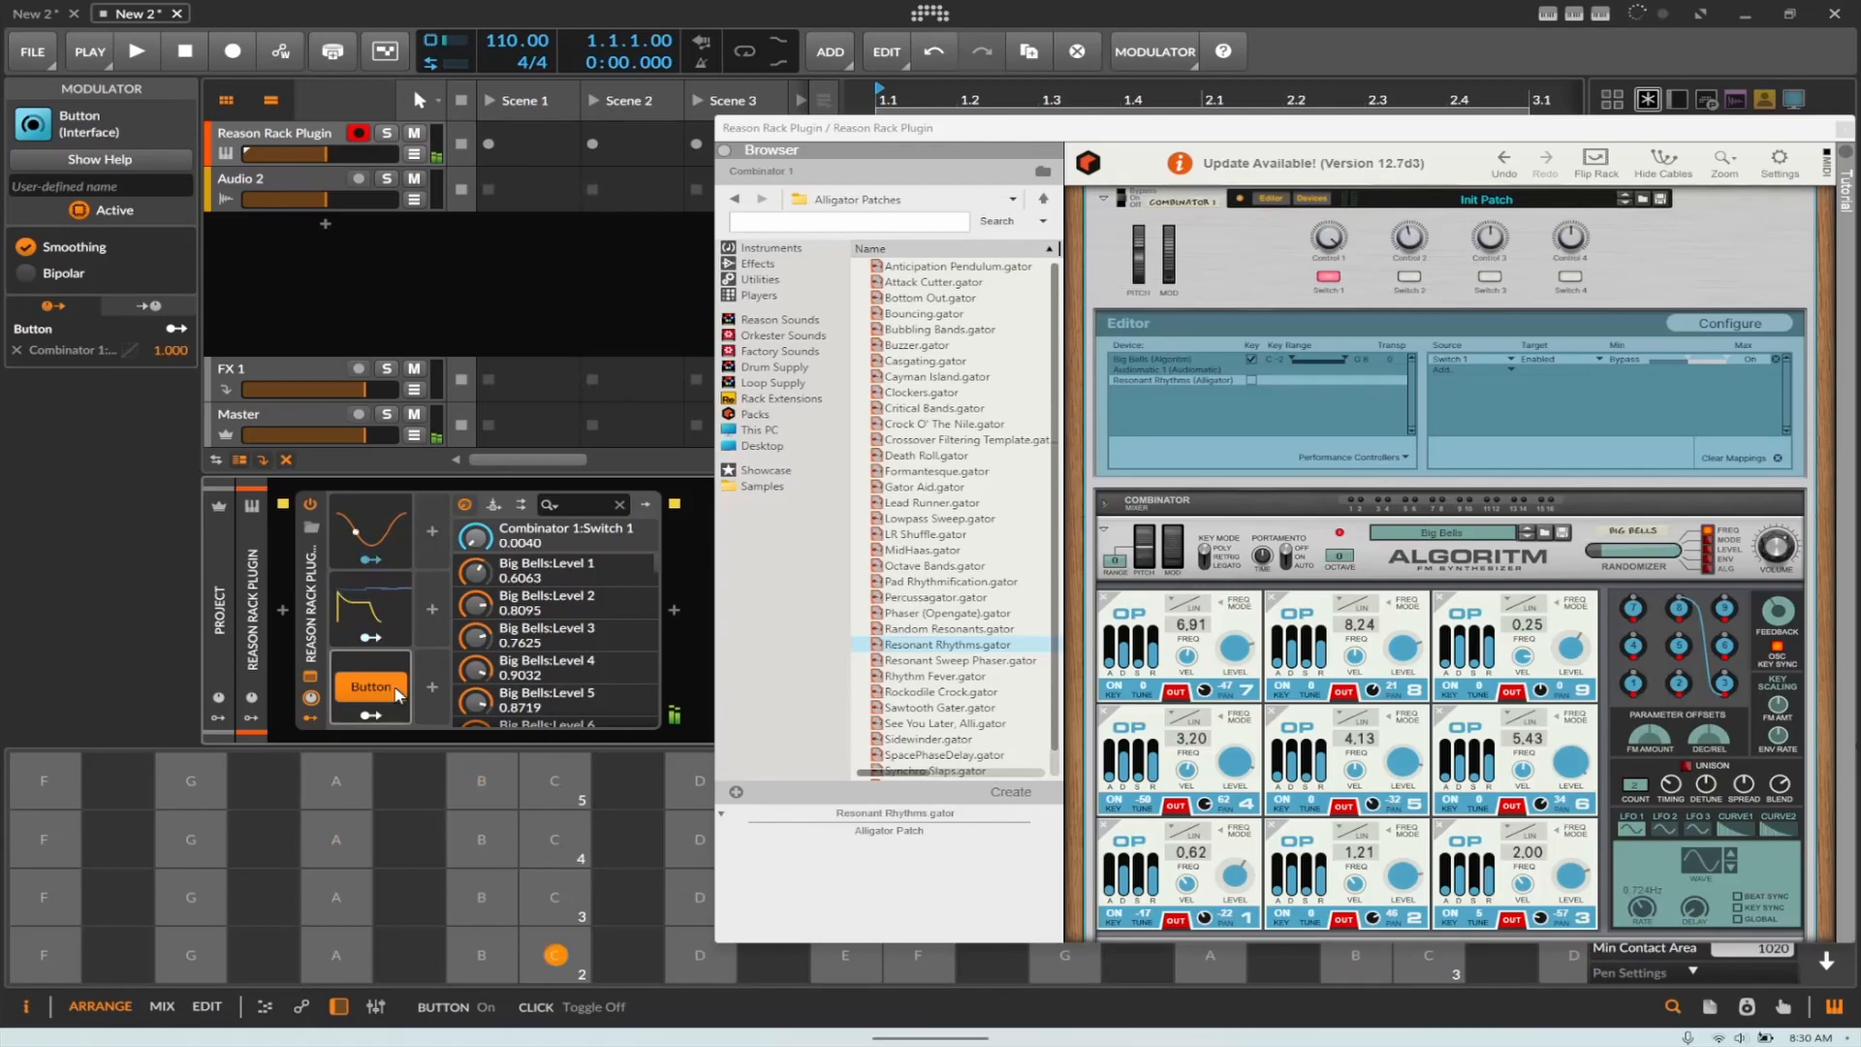
click(395, 690)
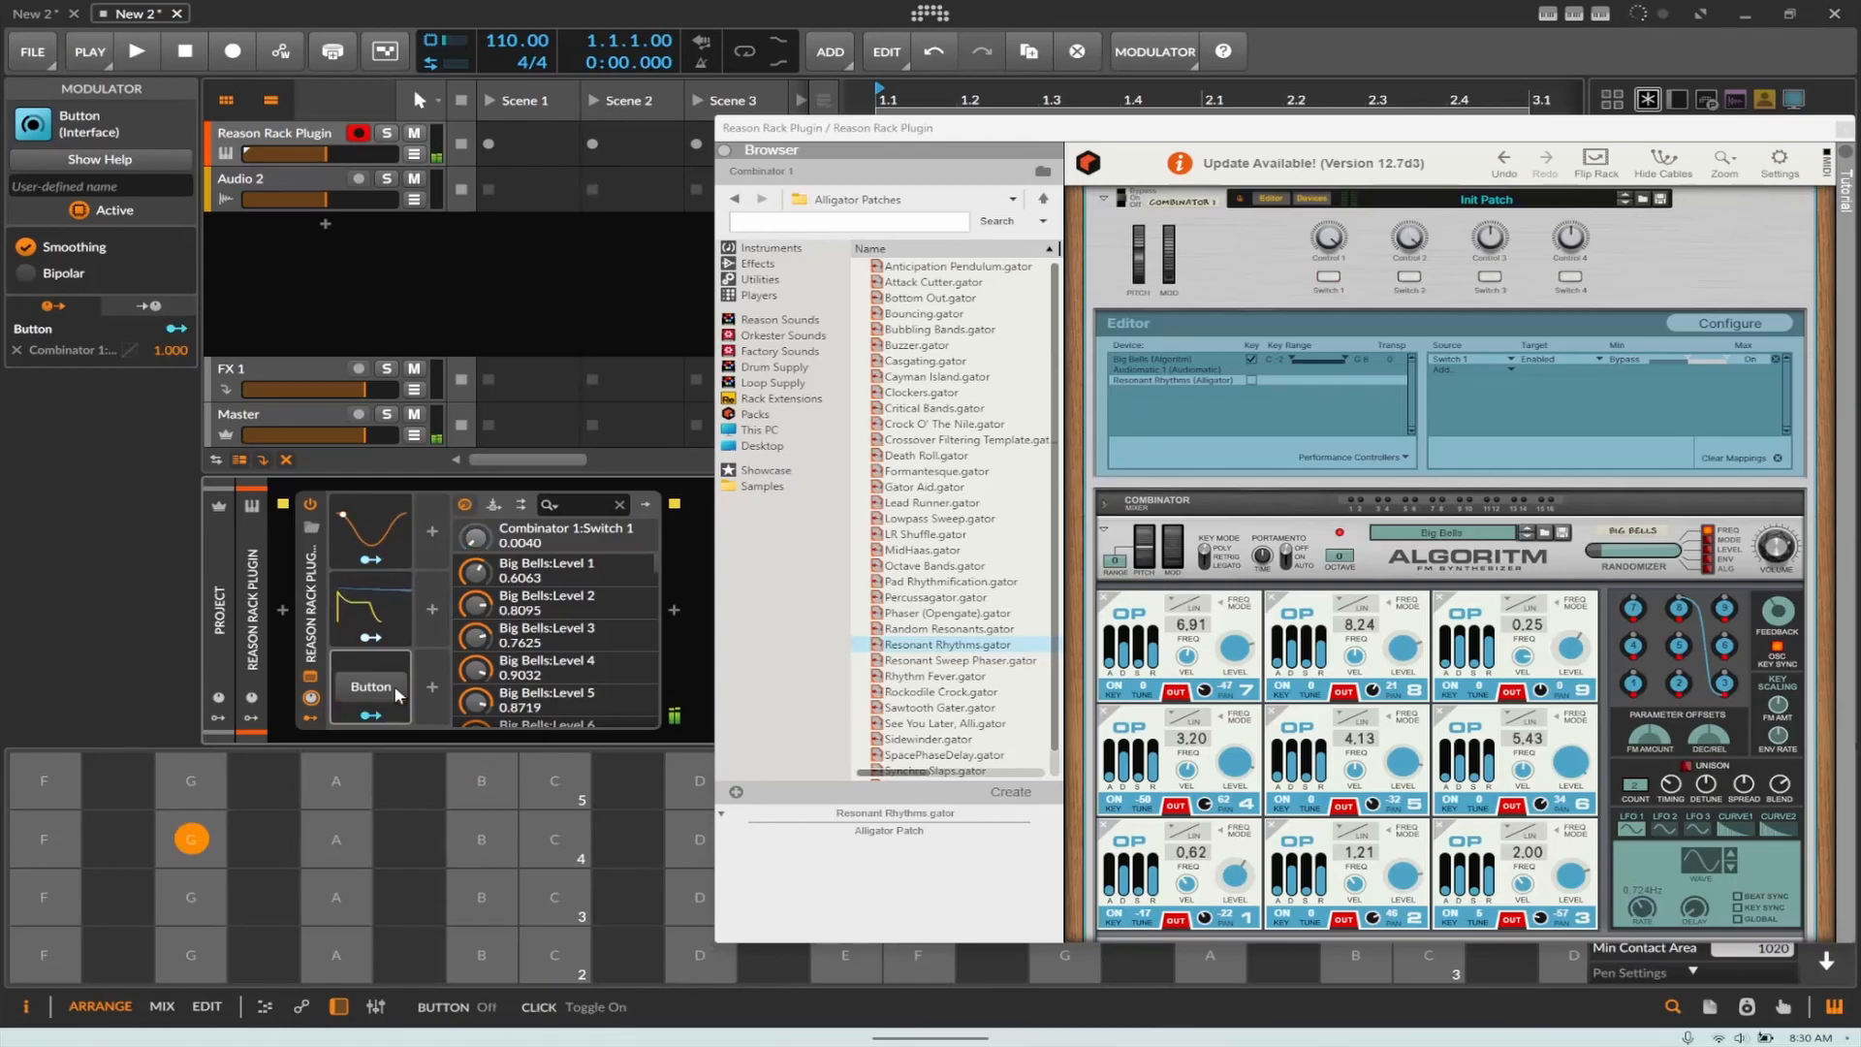
click(393, 684)
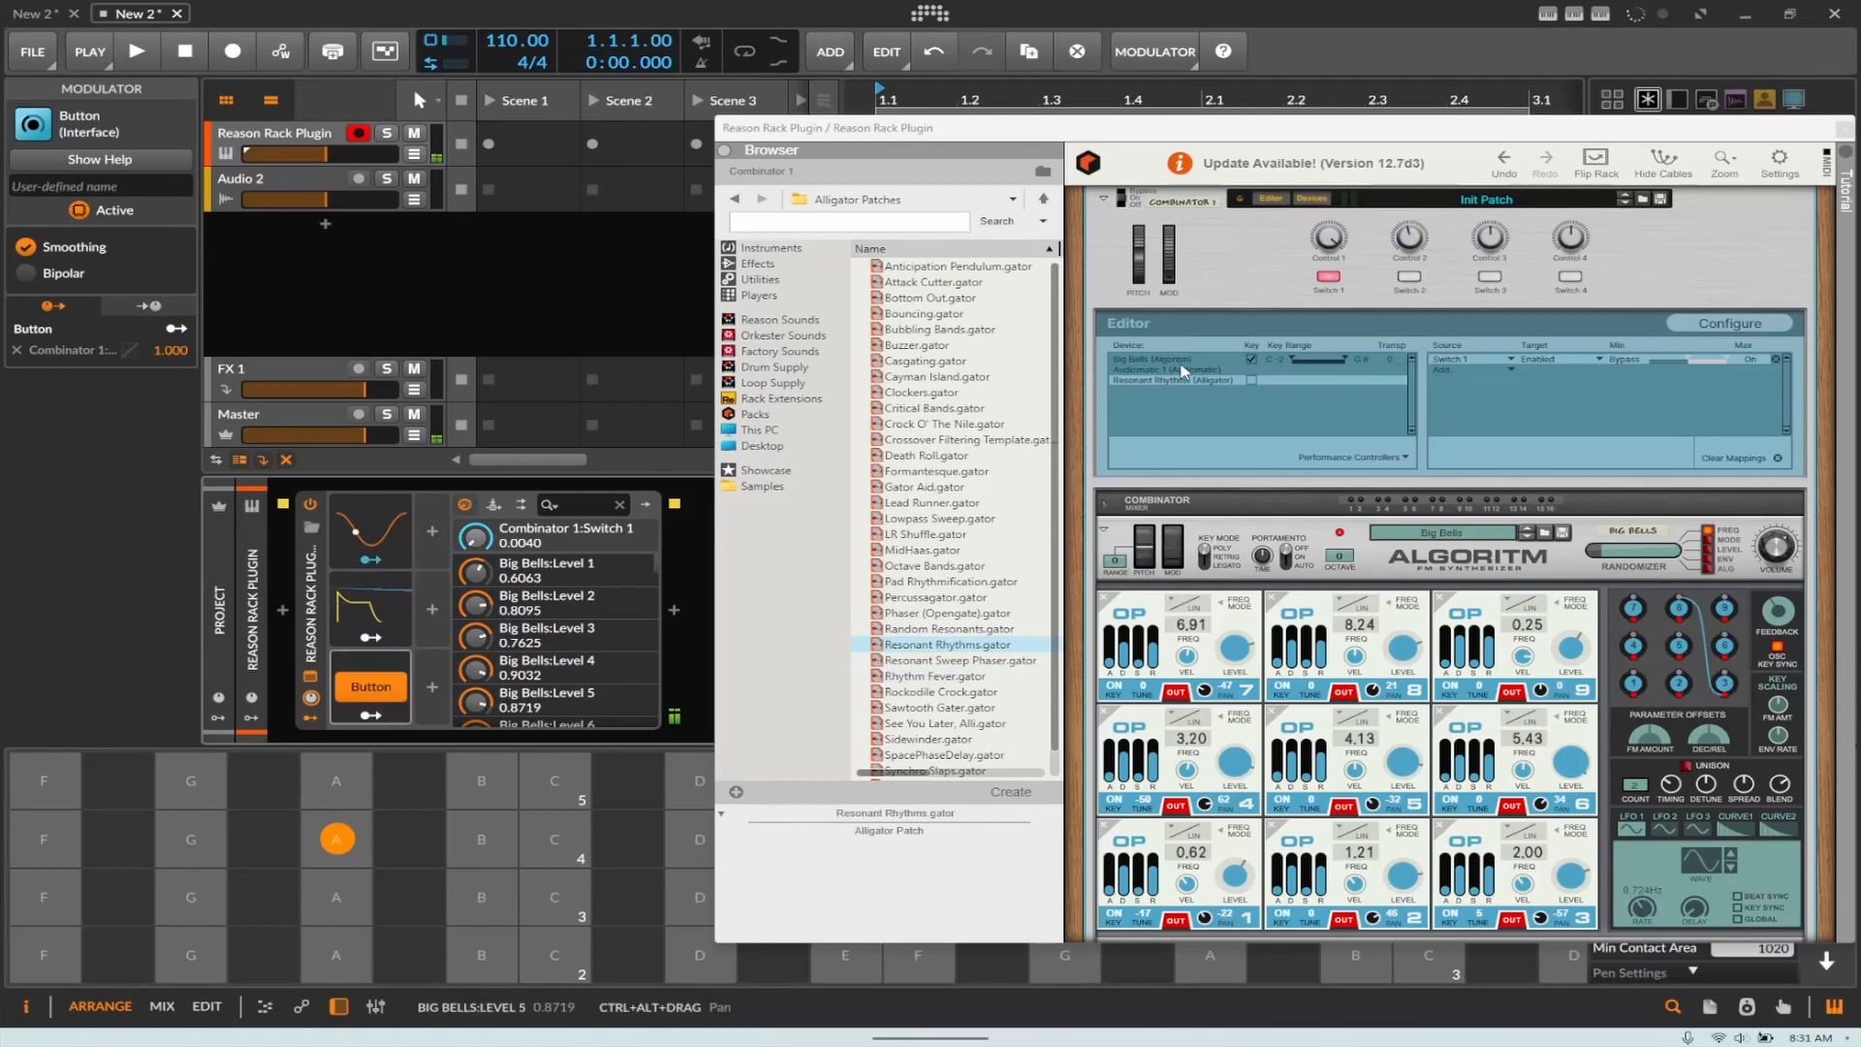
Step: Hide the devices inside the Combinator and test the Button modulator by toggling it off and on
scroll(1185, 371, up, 1)
click(1311, 229)
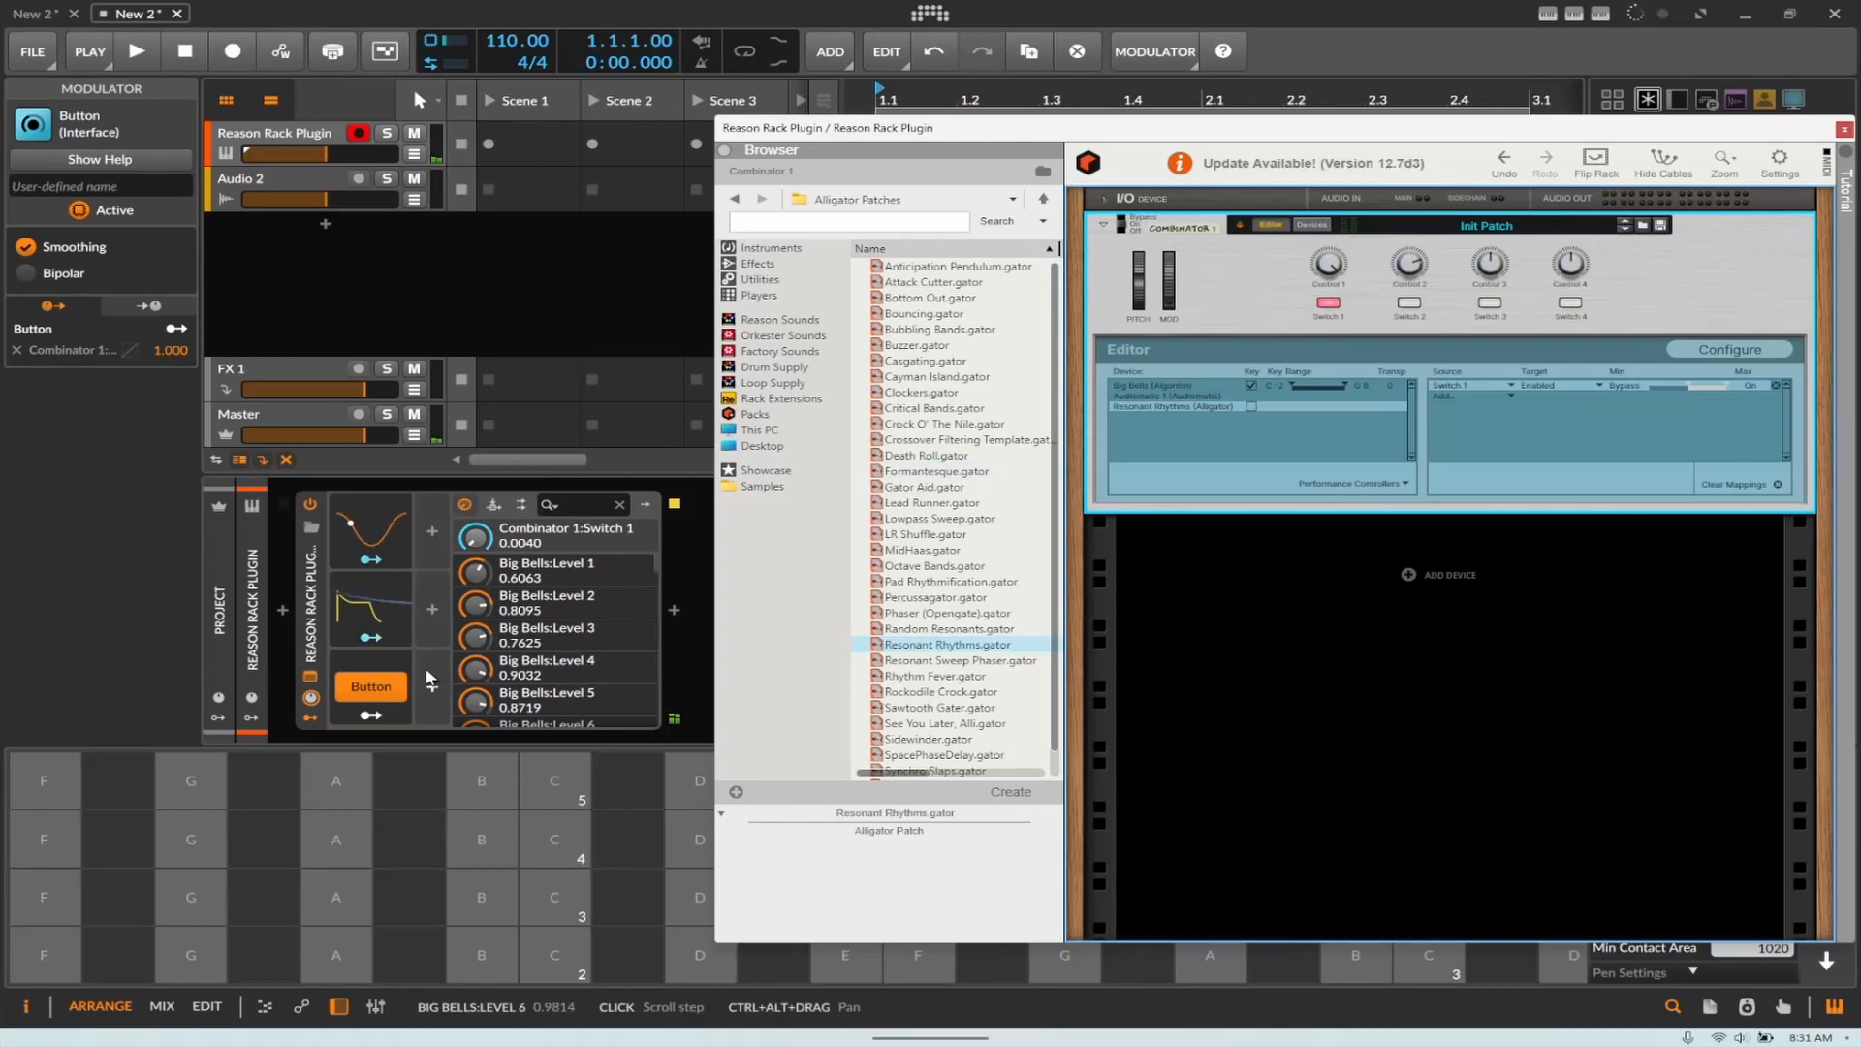
click(383, 687)
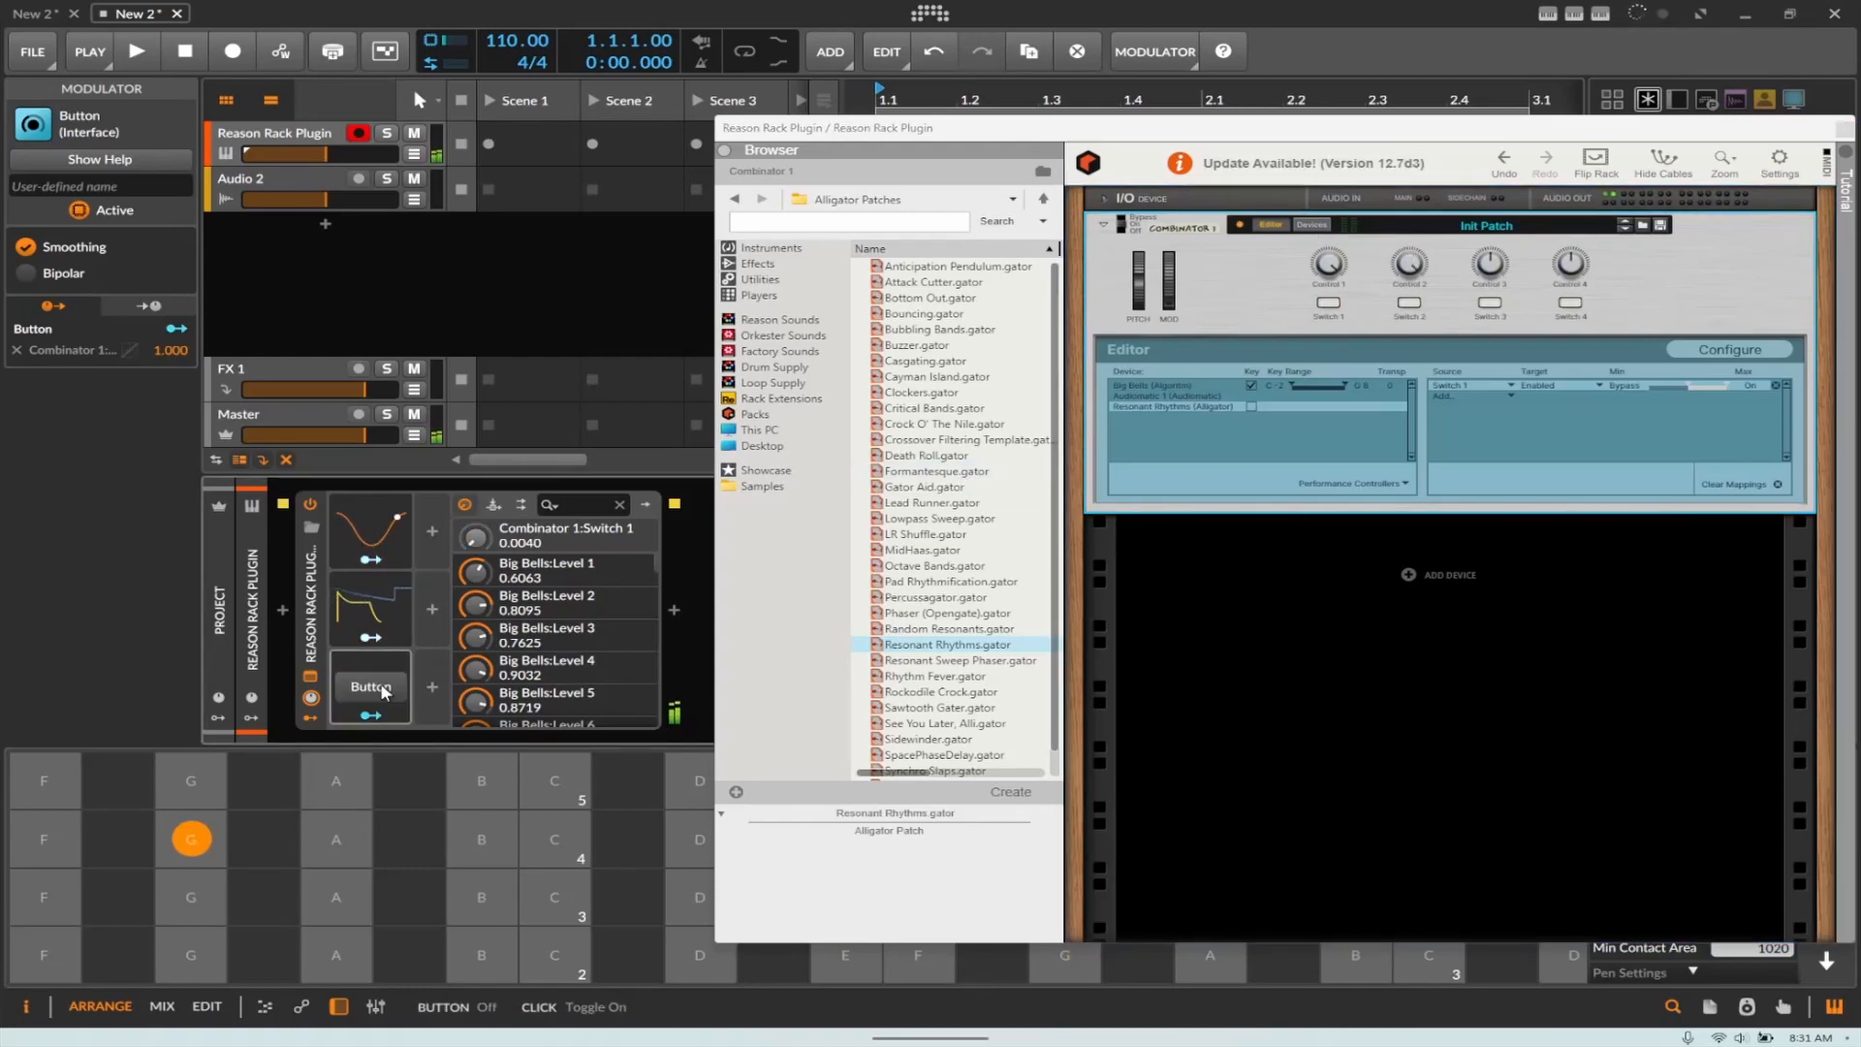
click(382, 687)
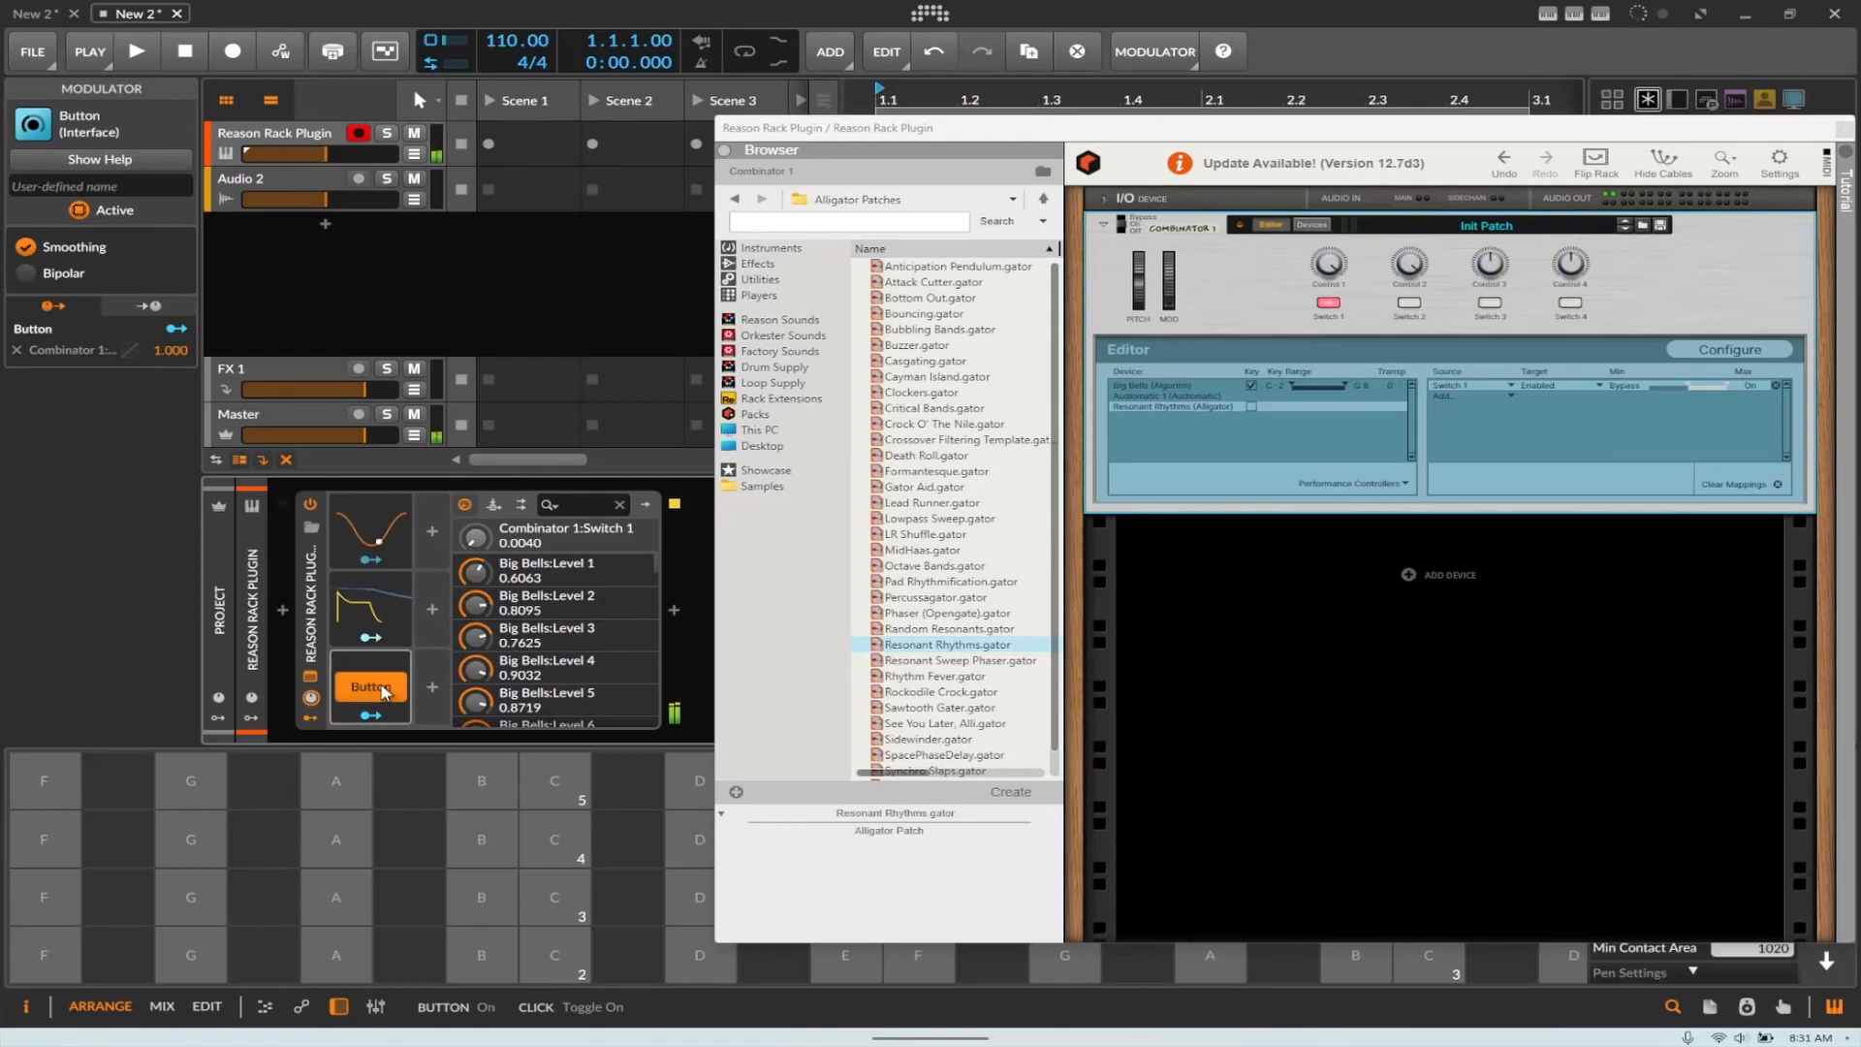
Step: Close the Reason Rack Plugin window and try the device's modulator and plugin window display toggles
click(1844, 130)
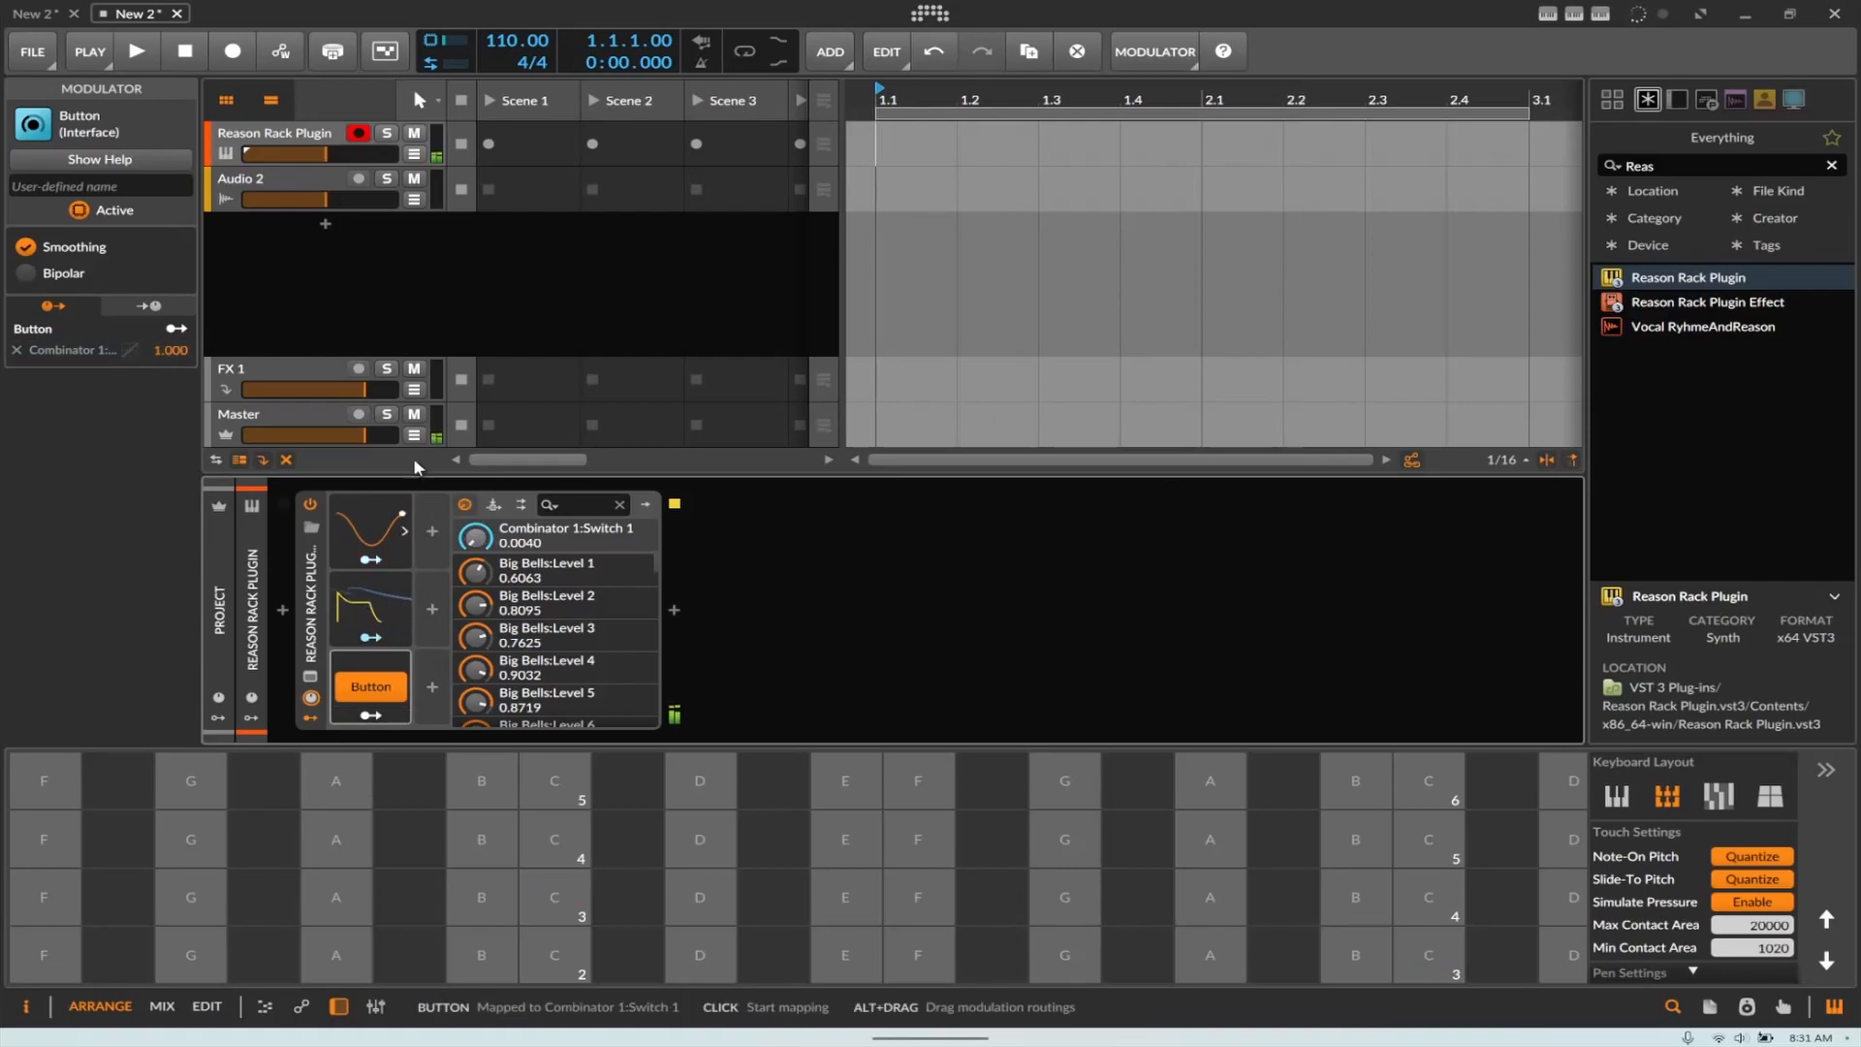
click(311, 722)
click(311, 722)
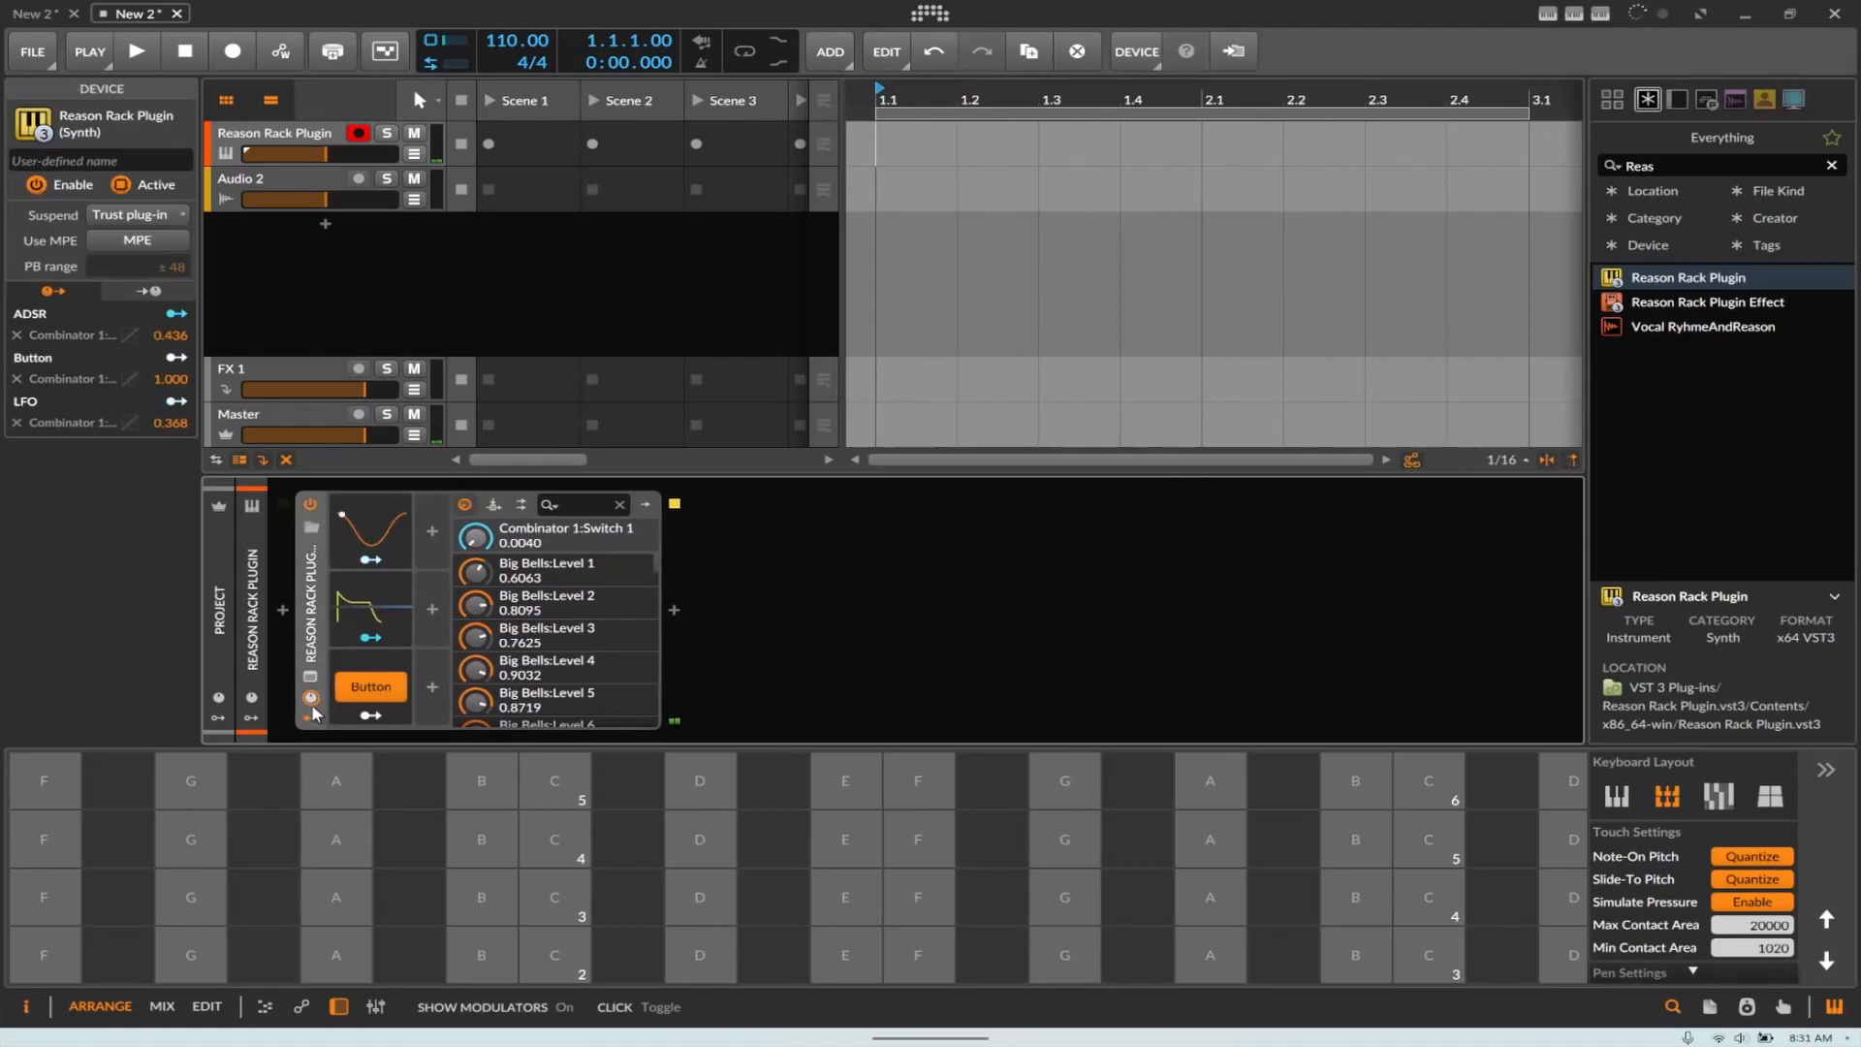
click(311, 676)
click(311, 676)
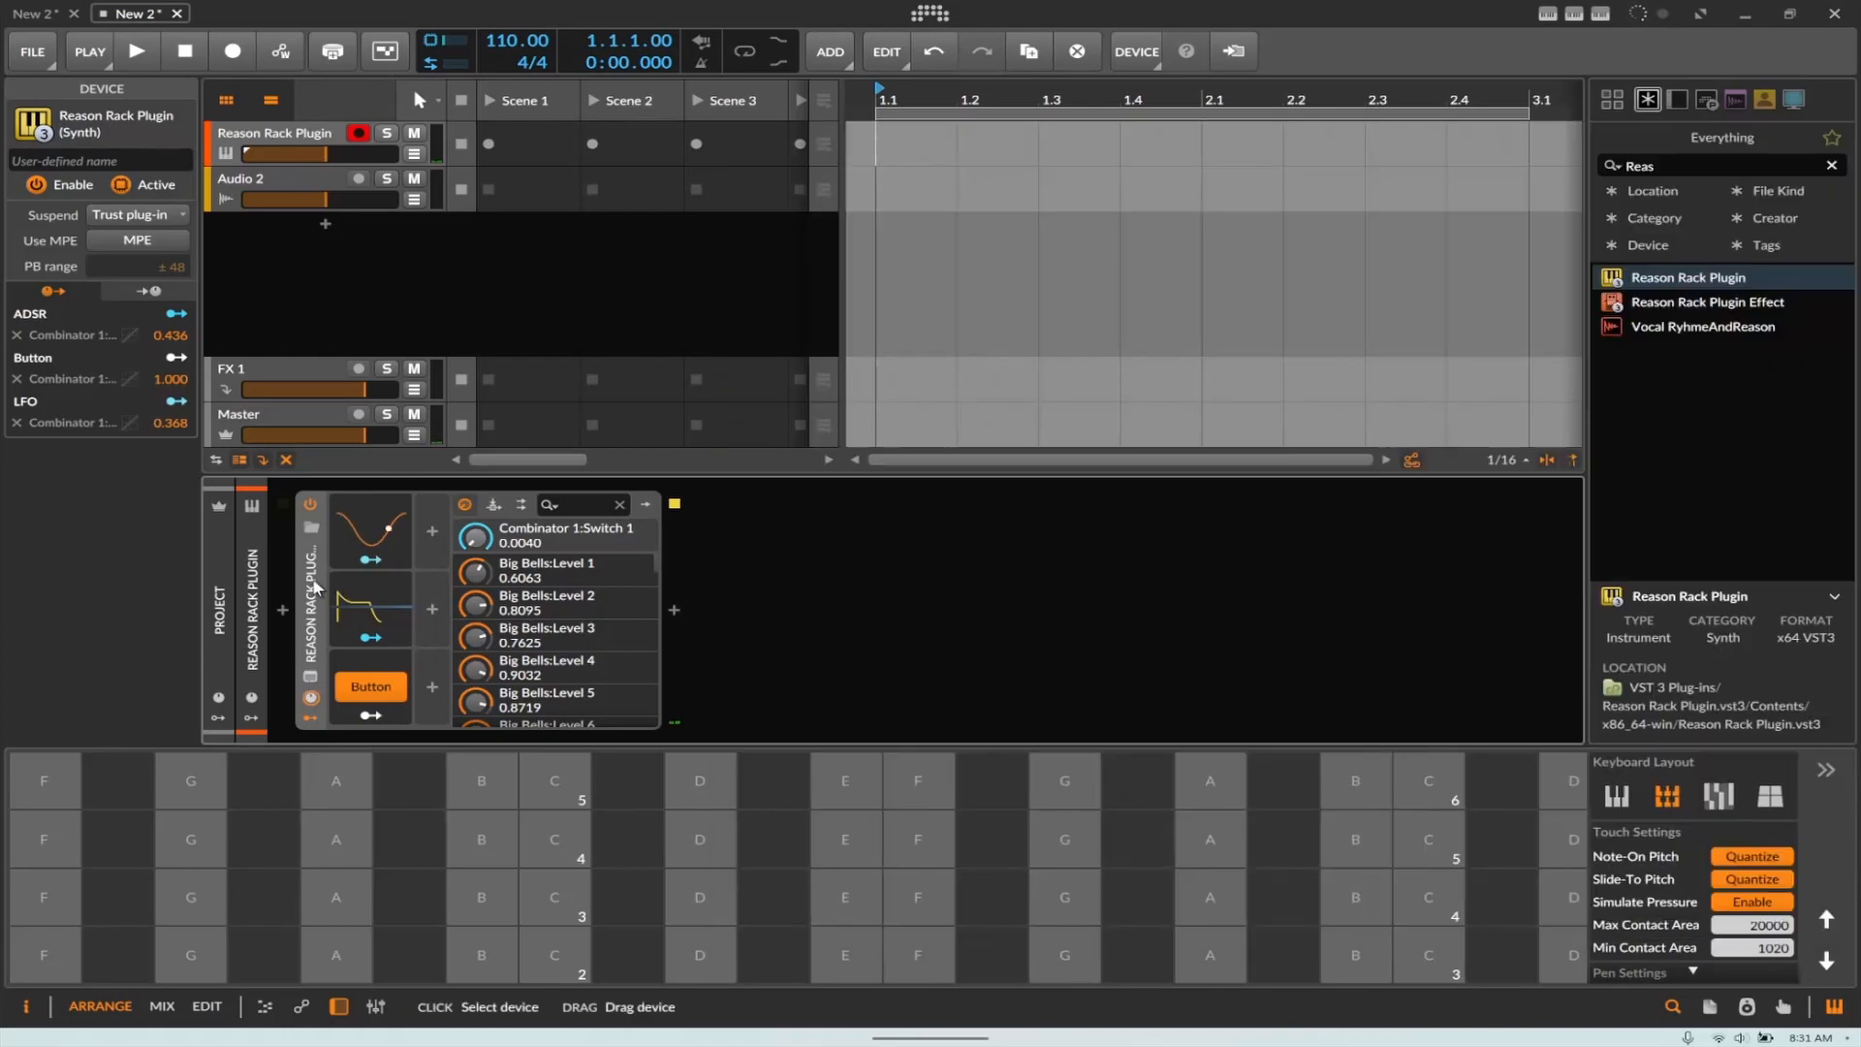
Step: Show the device's LFO remote controls in place of its modulators and set the LFO rate to 1.55
click(310, 719)
click(311, 700)
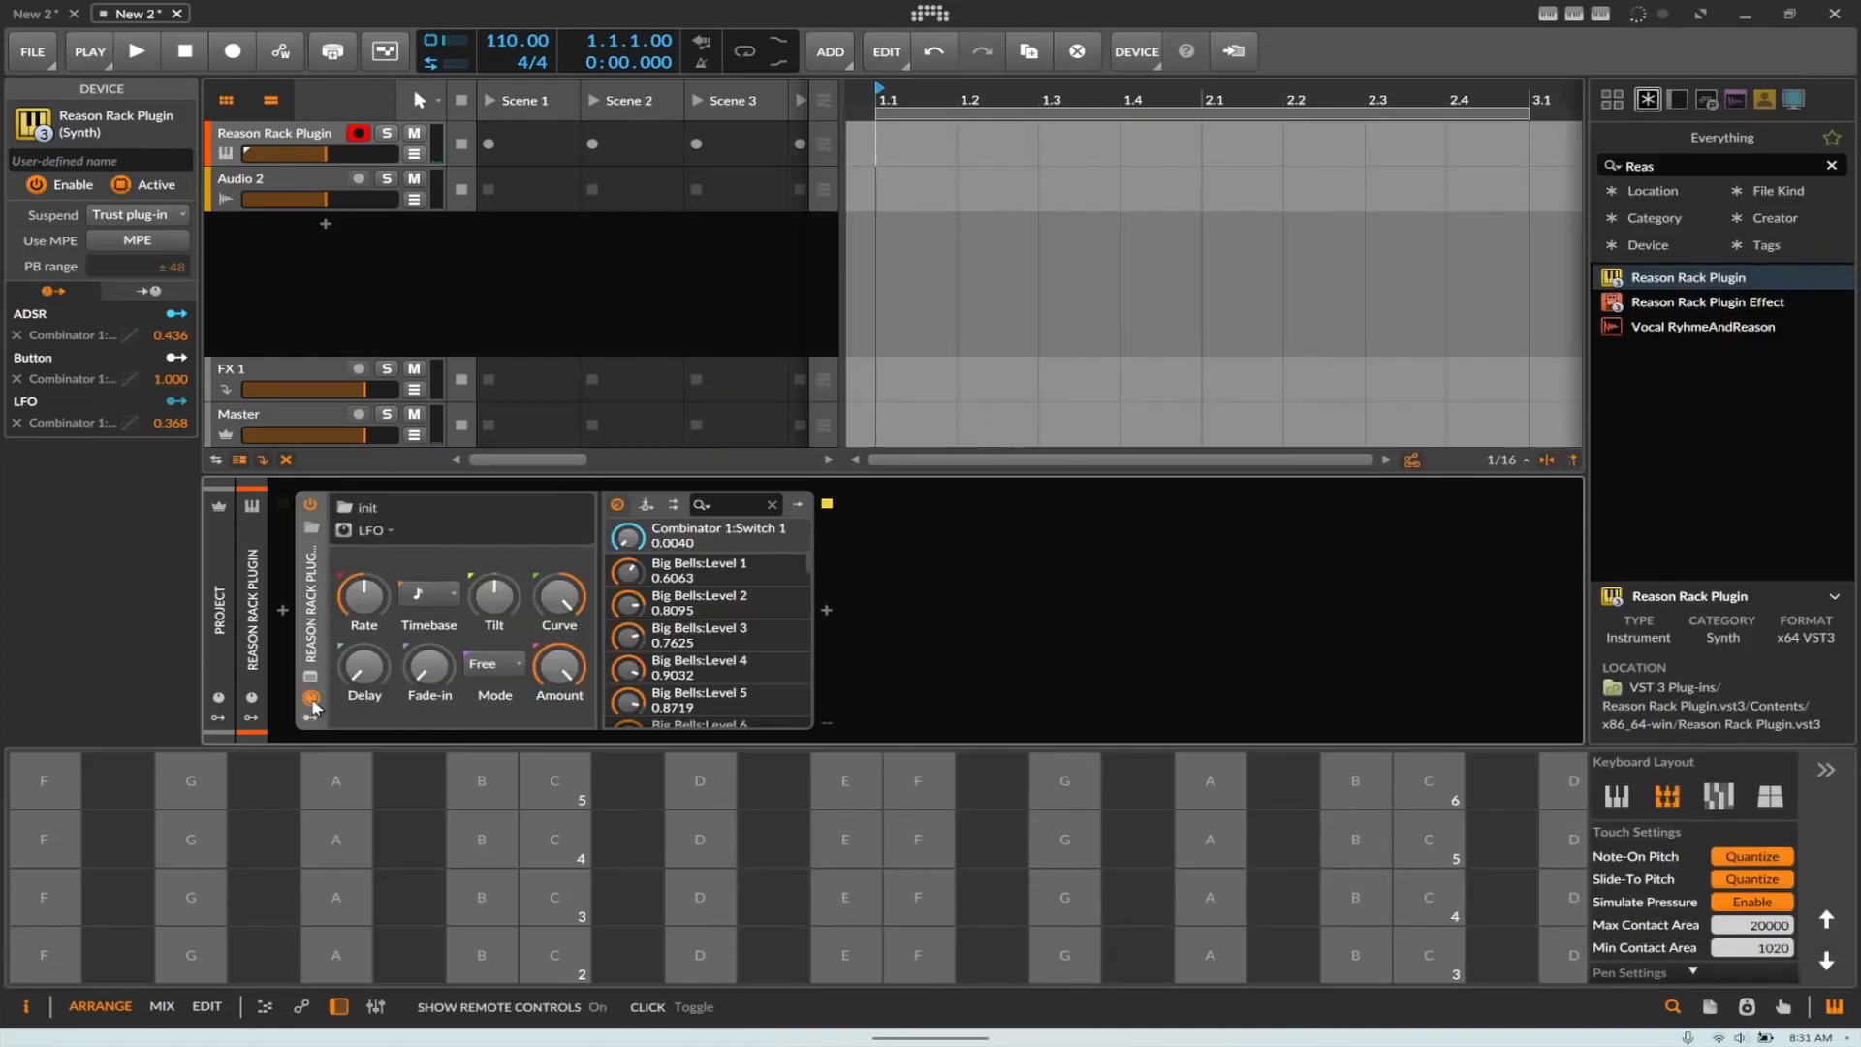
drag(378, 621, 378, 603)
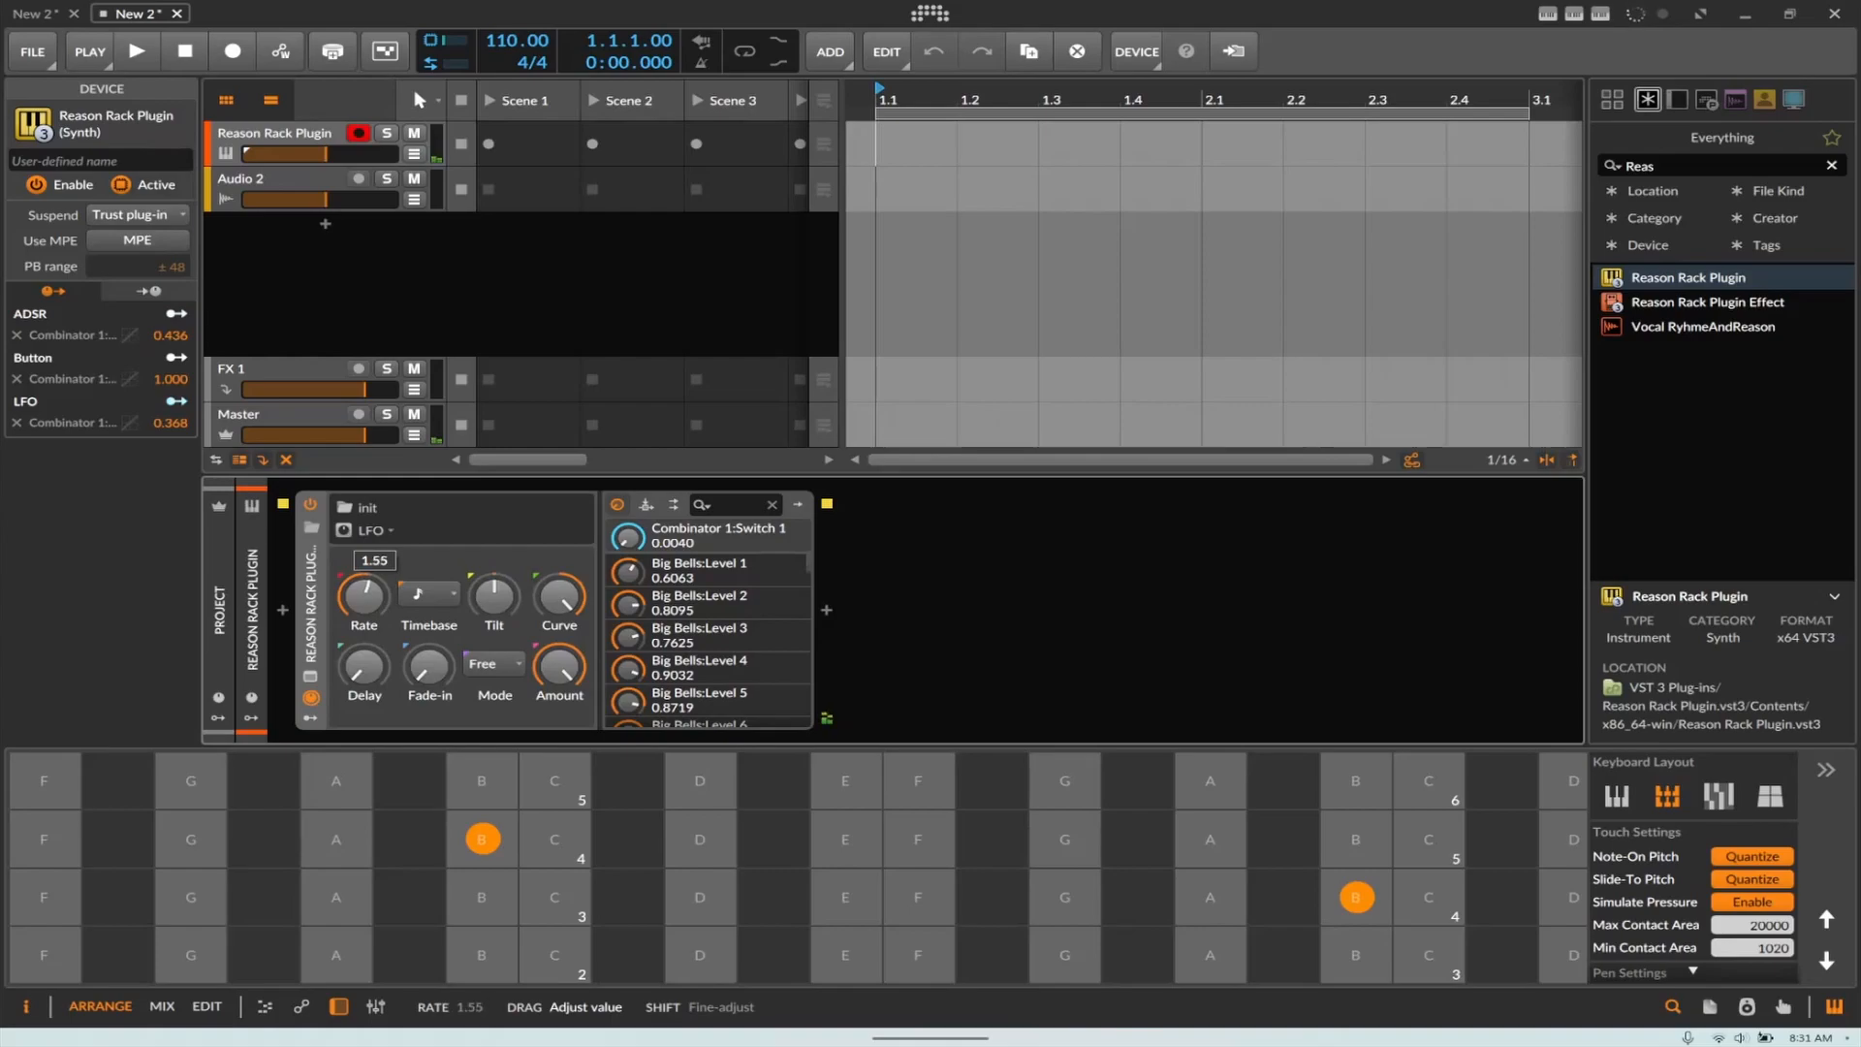
Step: Add a new remote controls page to the device and map the Button modulator to its first slot
click(371, 530)
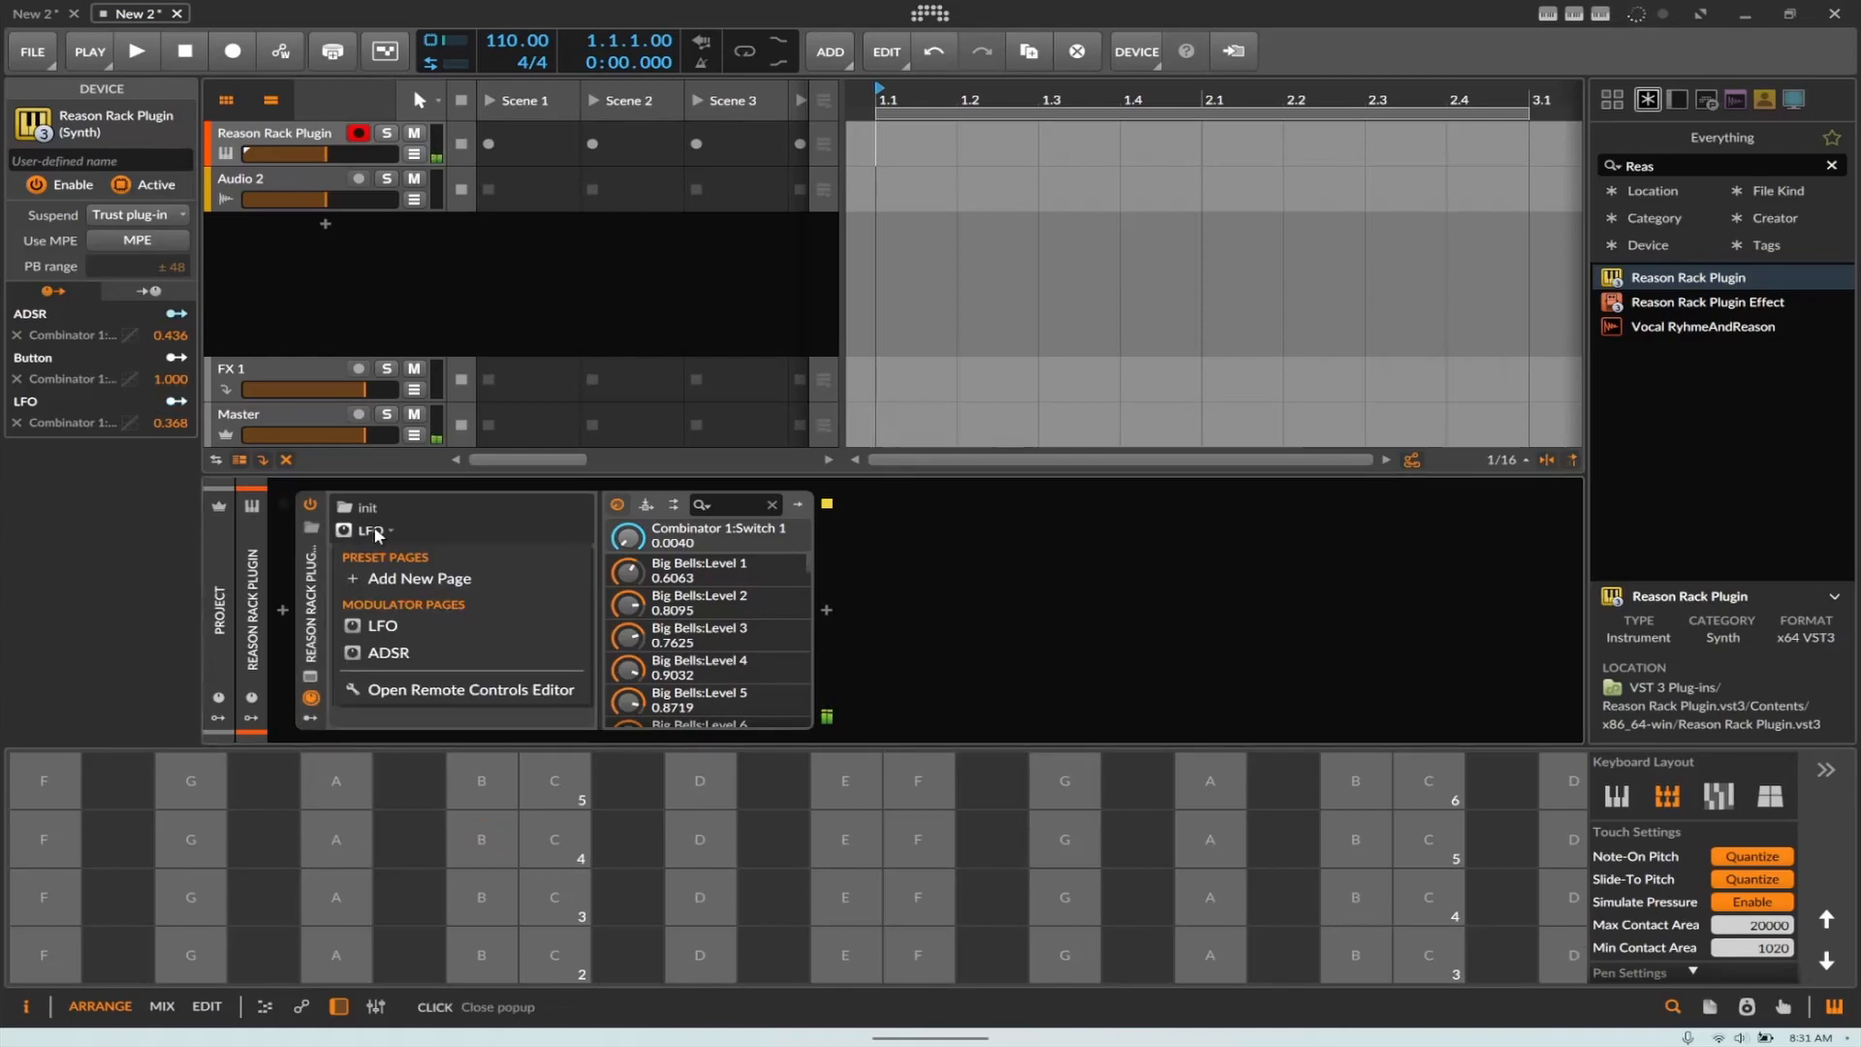
click(426, 581)
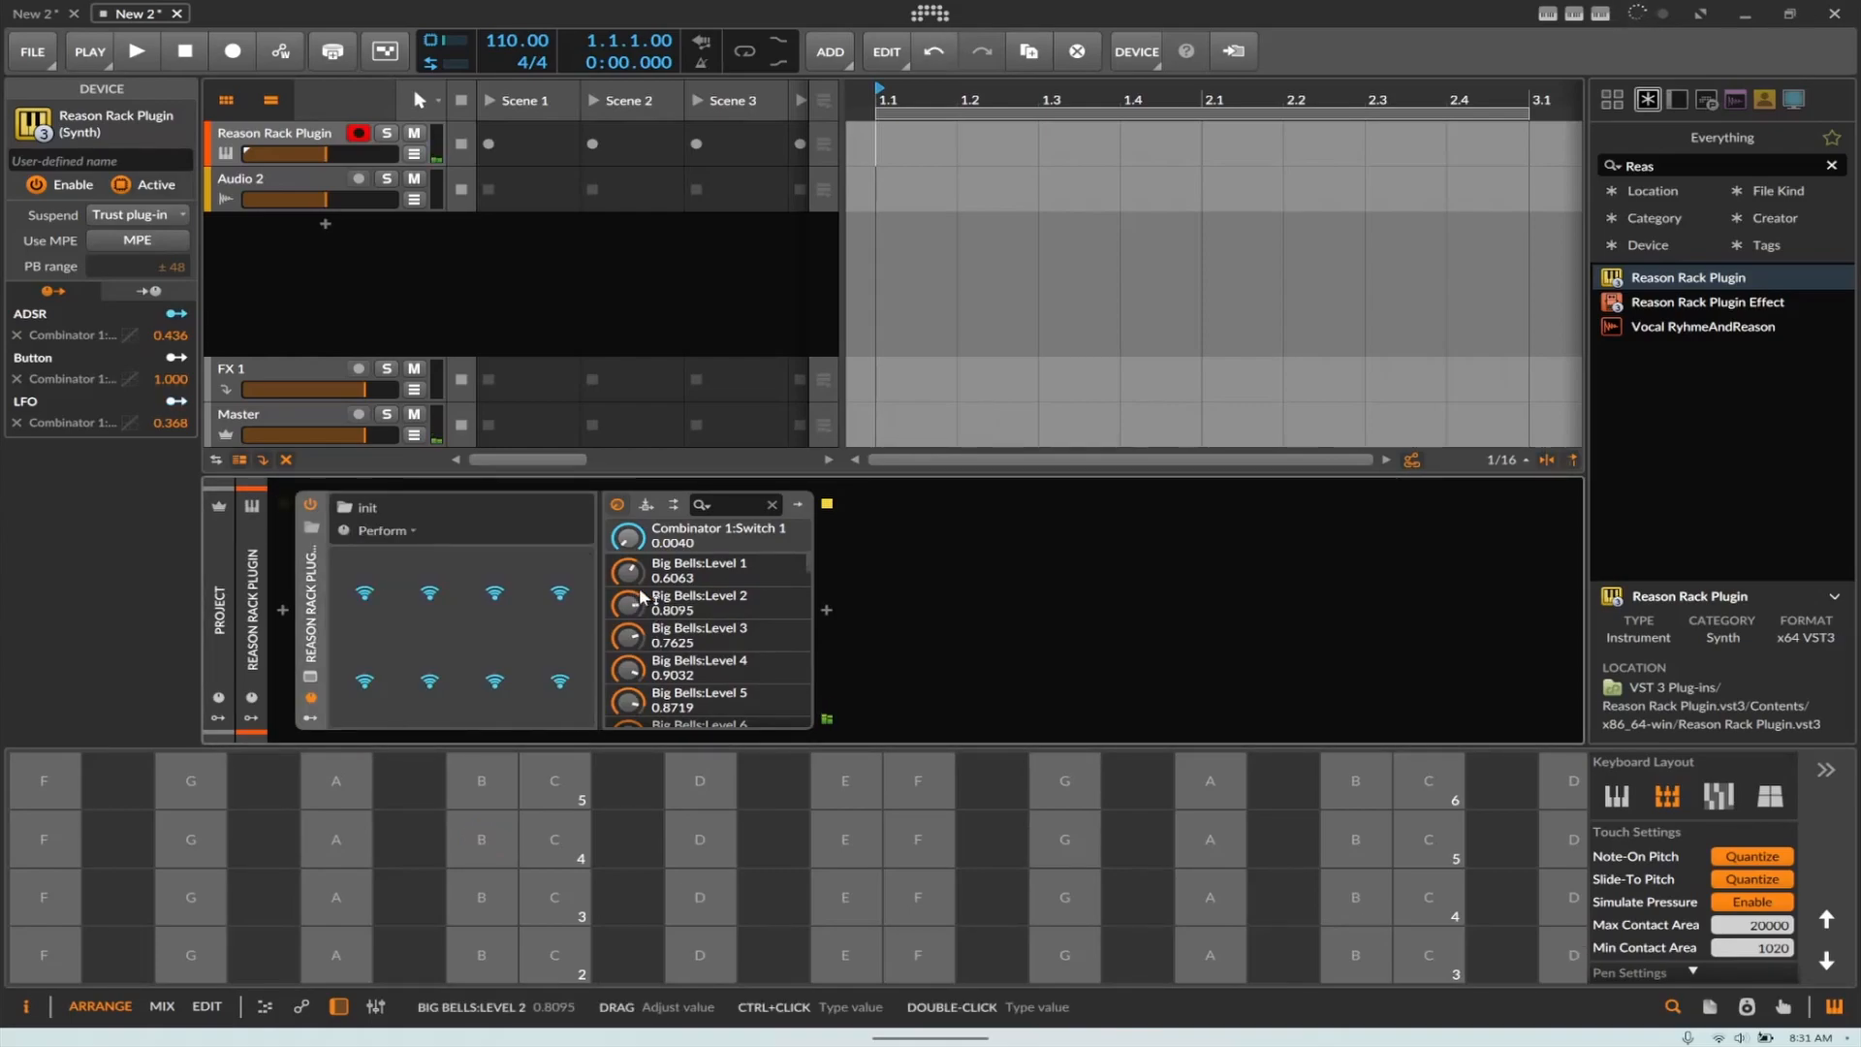
click(310, 718)
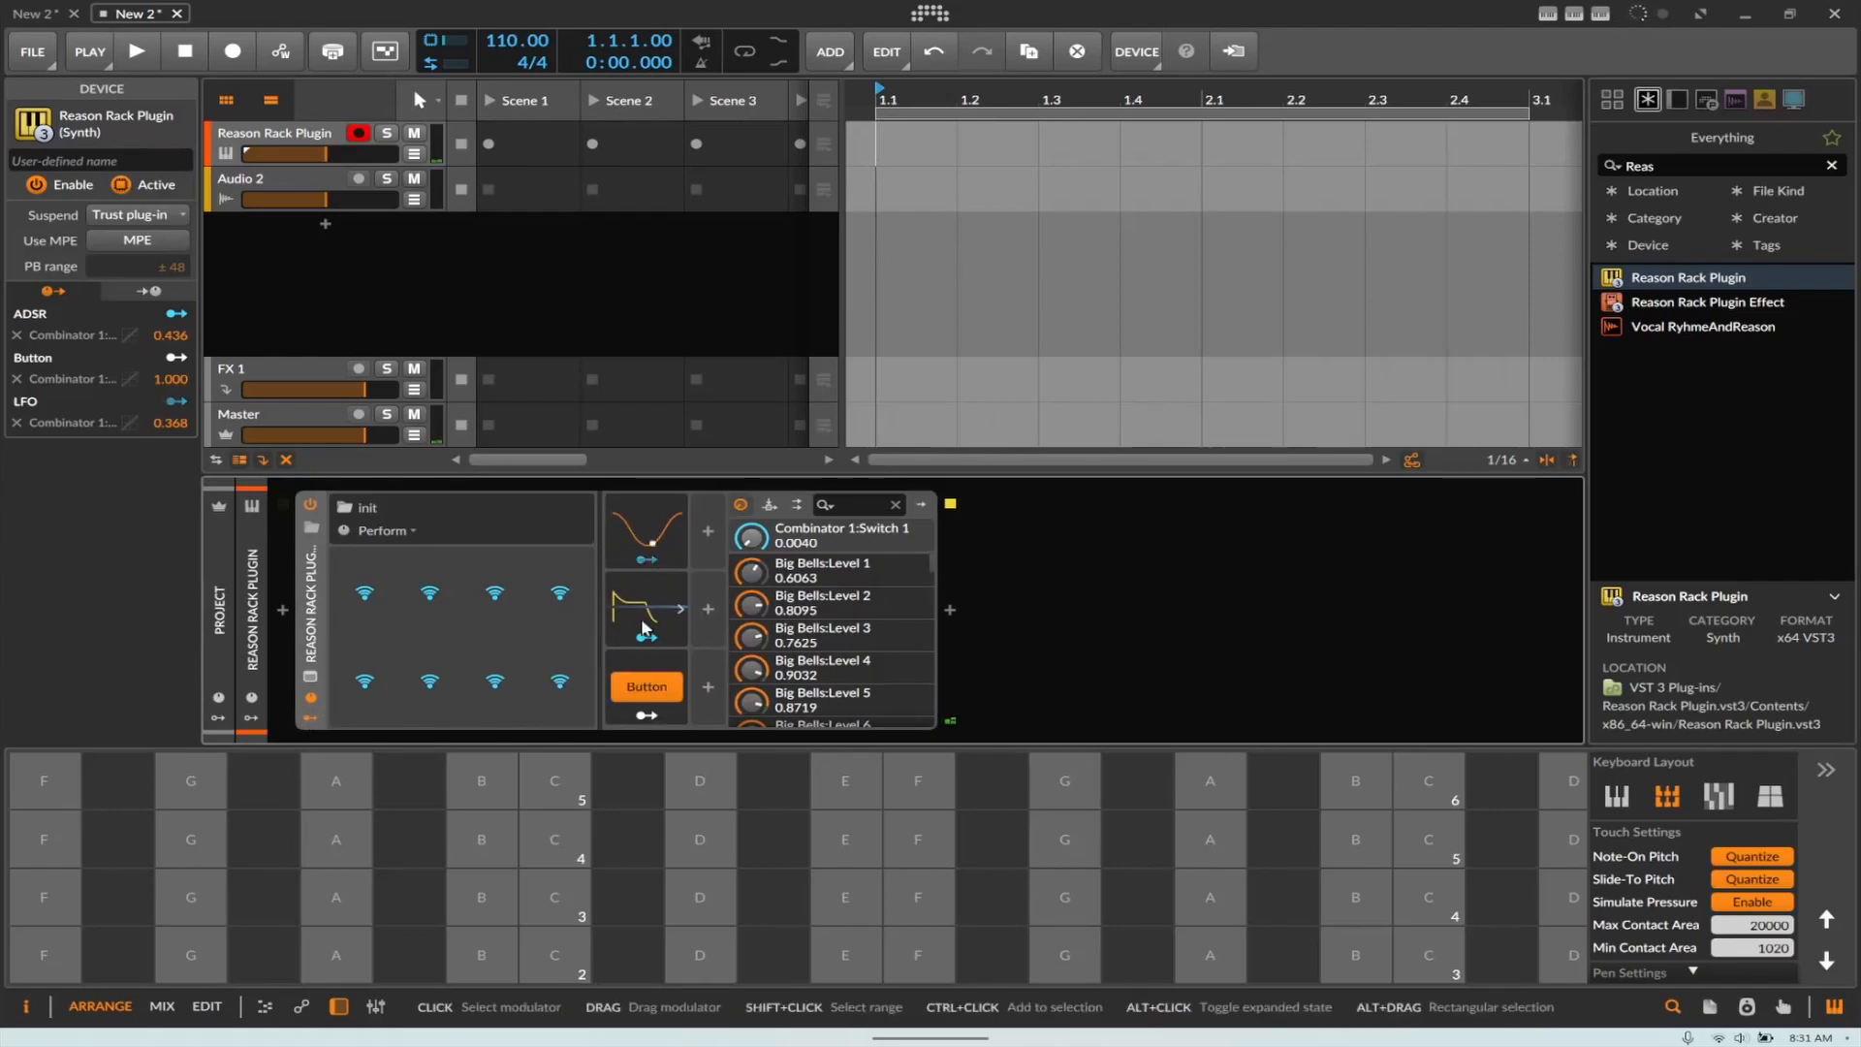
click(368, 597)
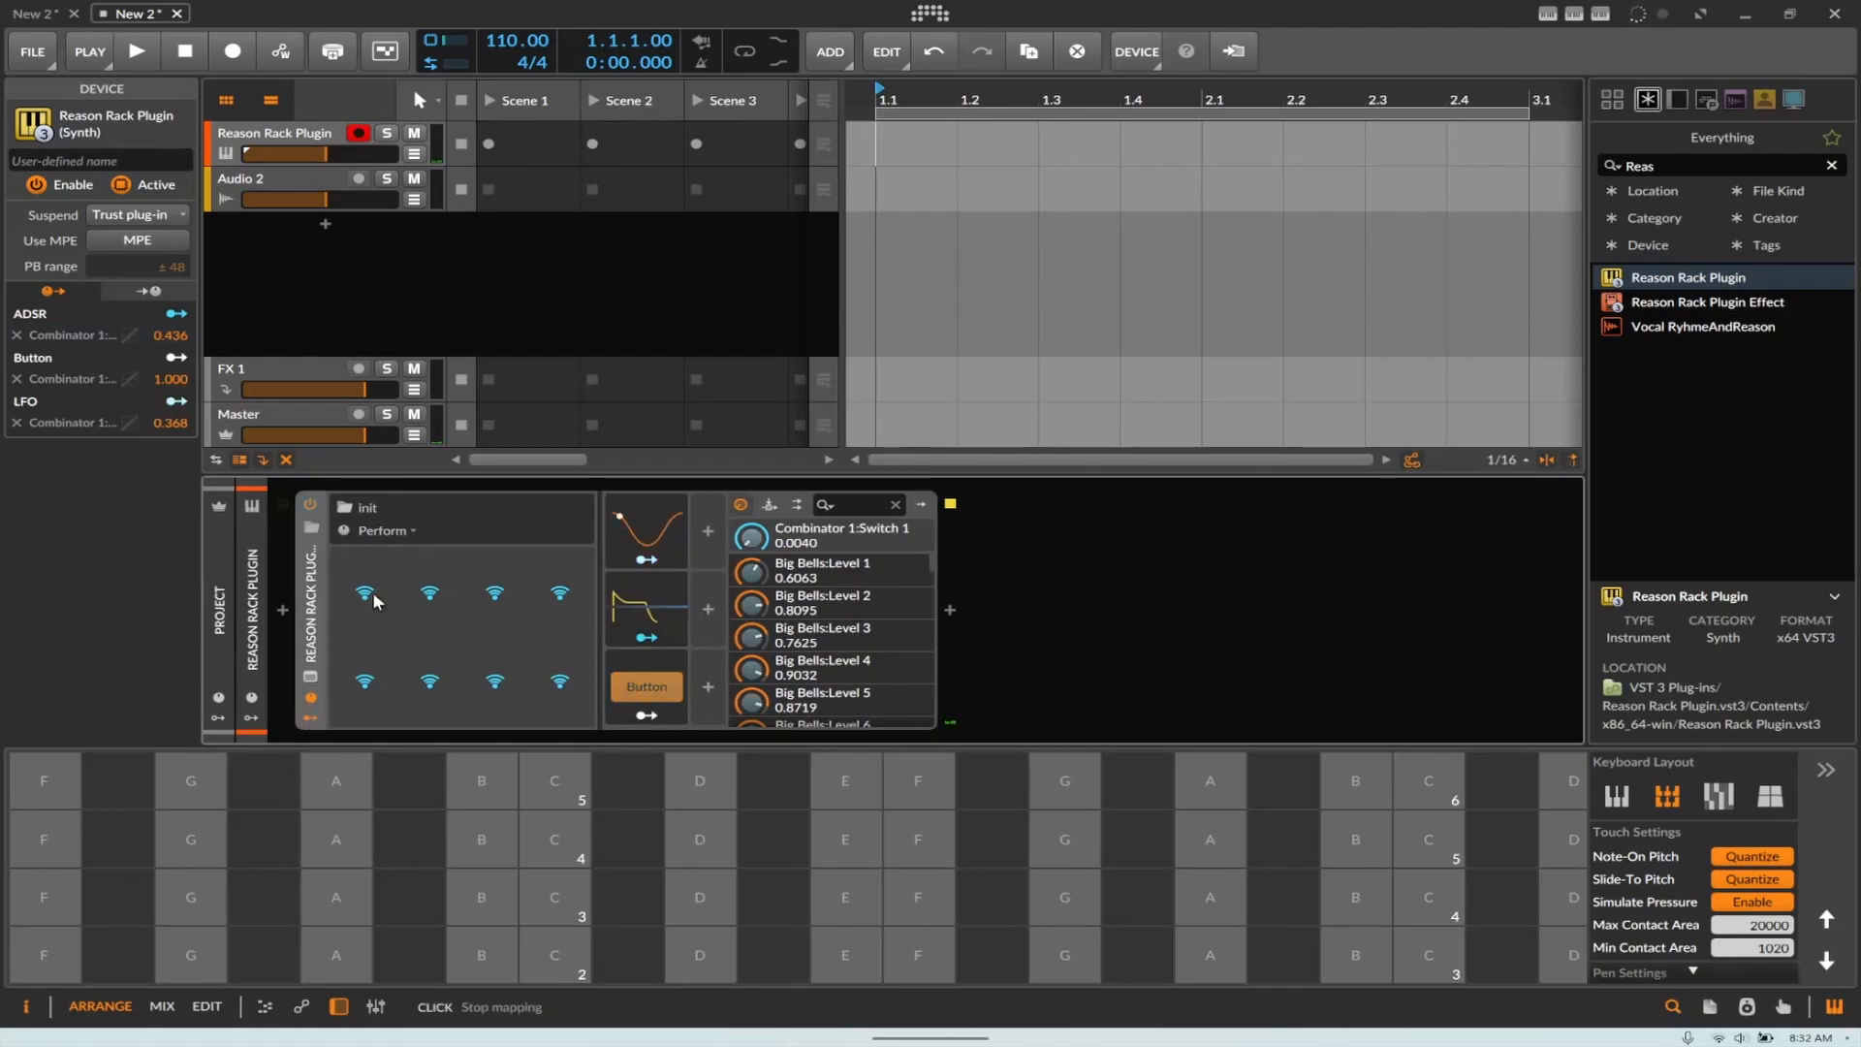
click(664, 687)
click(378, 595)
click(378, 598)
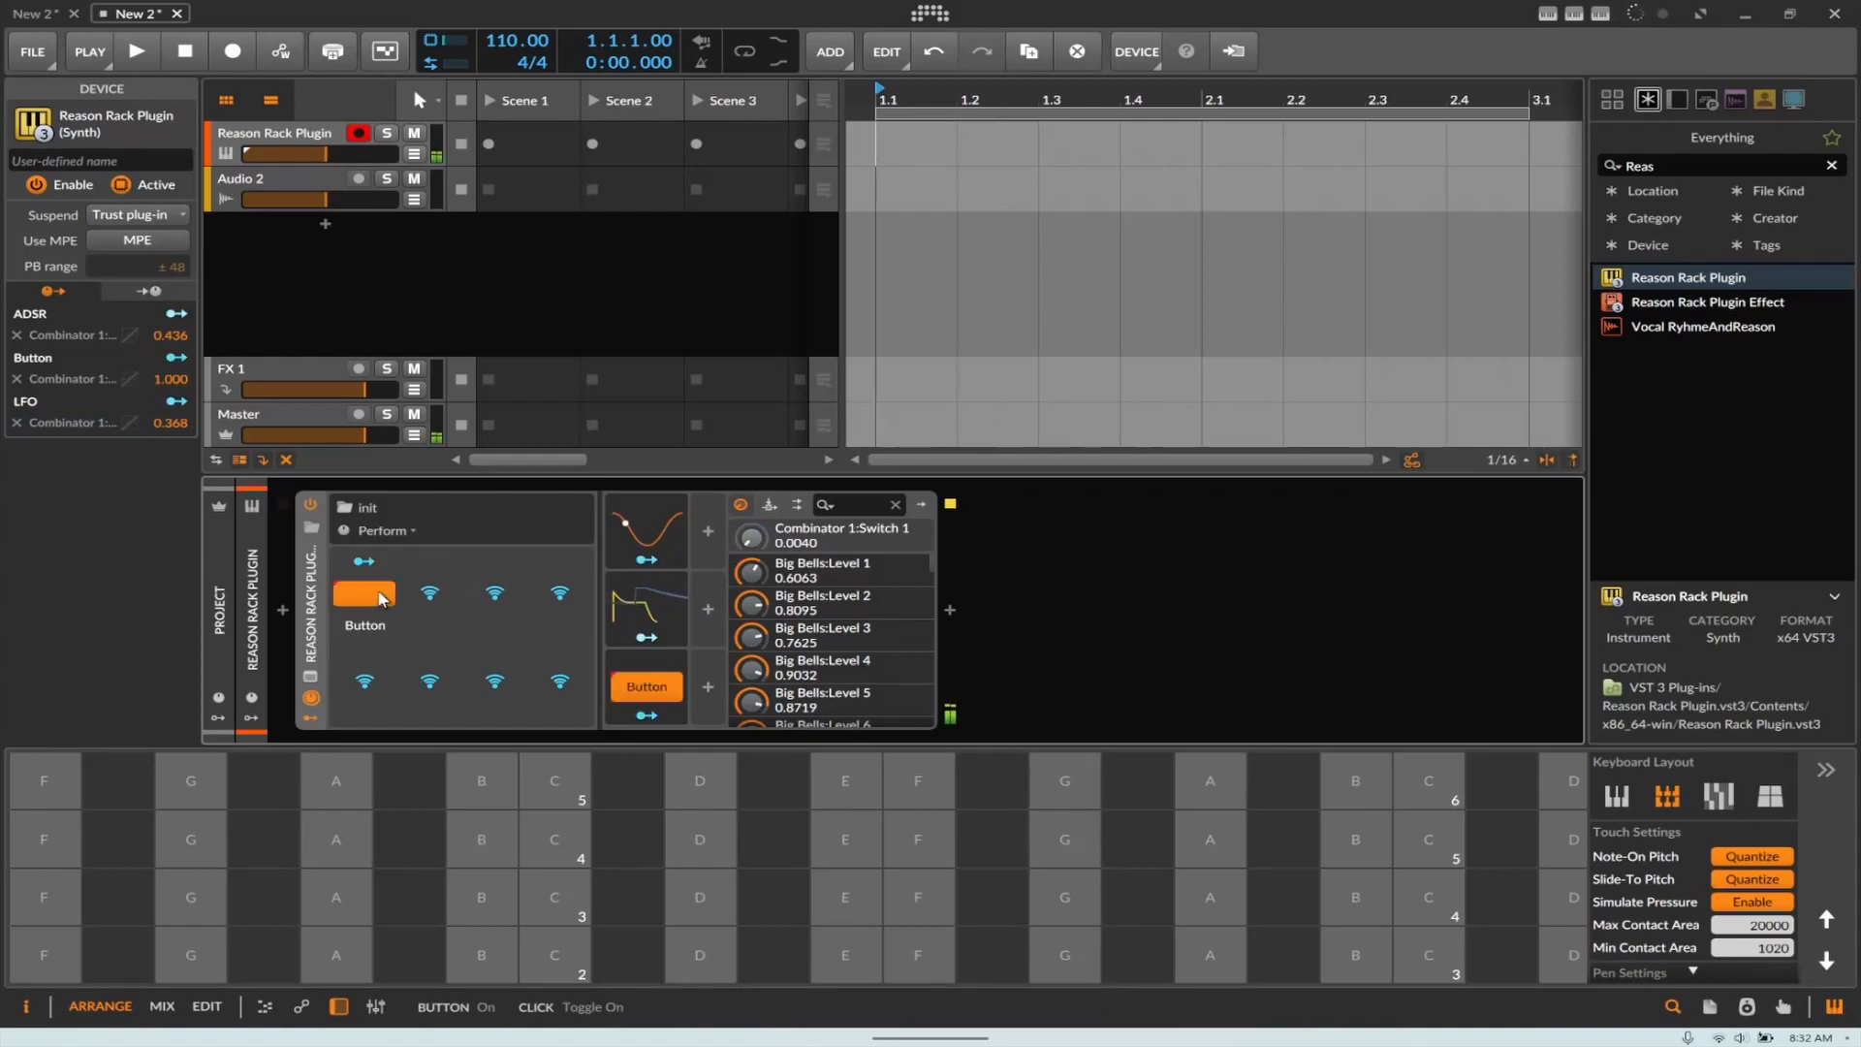
Step: Map the LFO modulator's Amount to the second remote control slot and set it to about 47.6 %
click(310, 718)
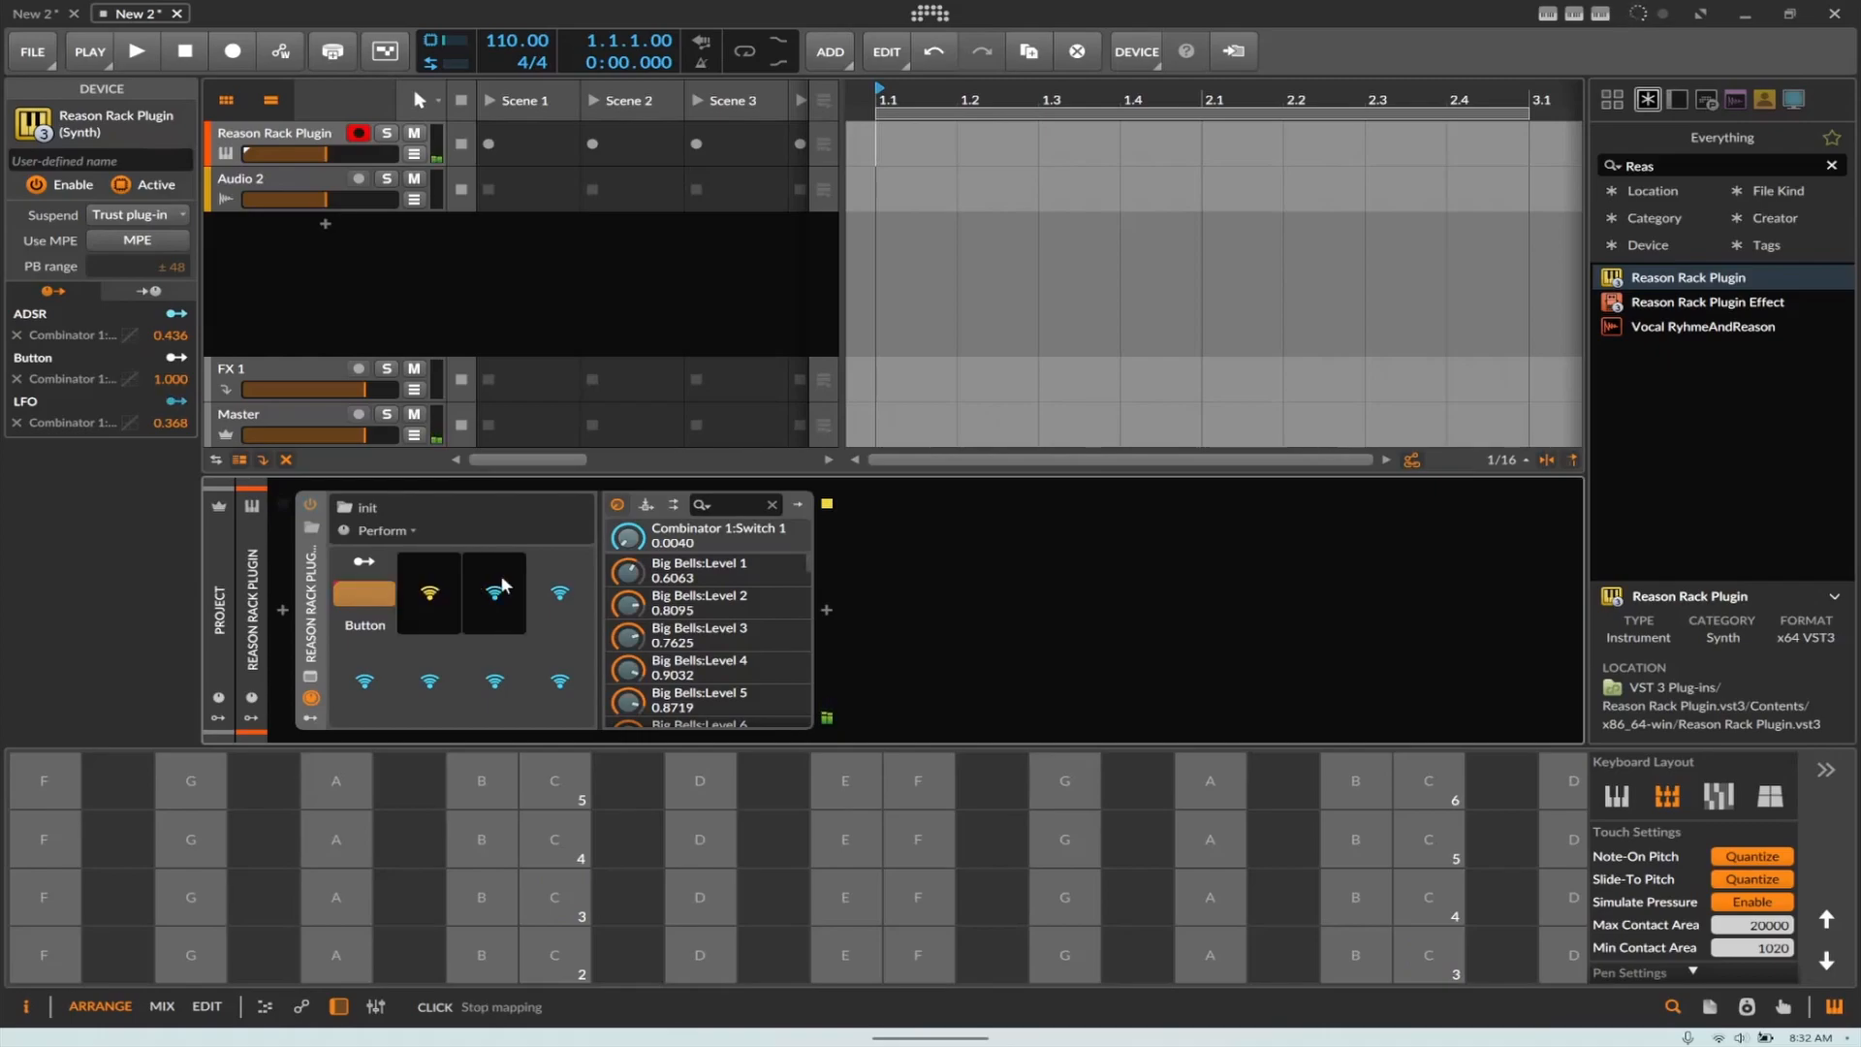
click(312, 718)
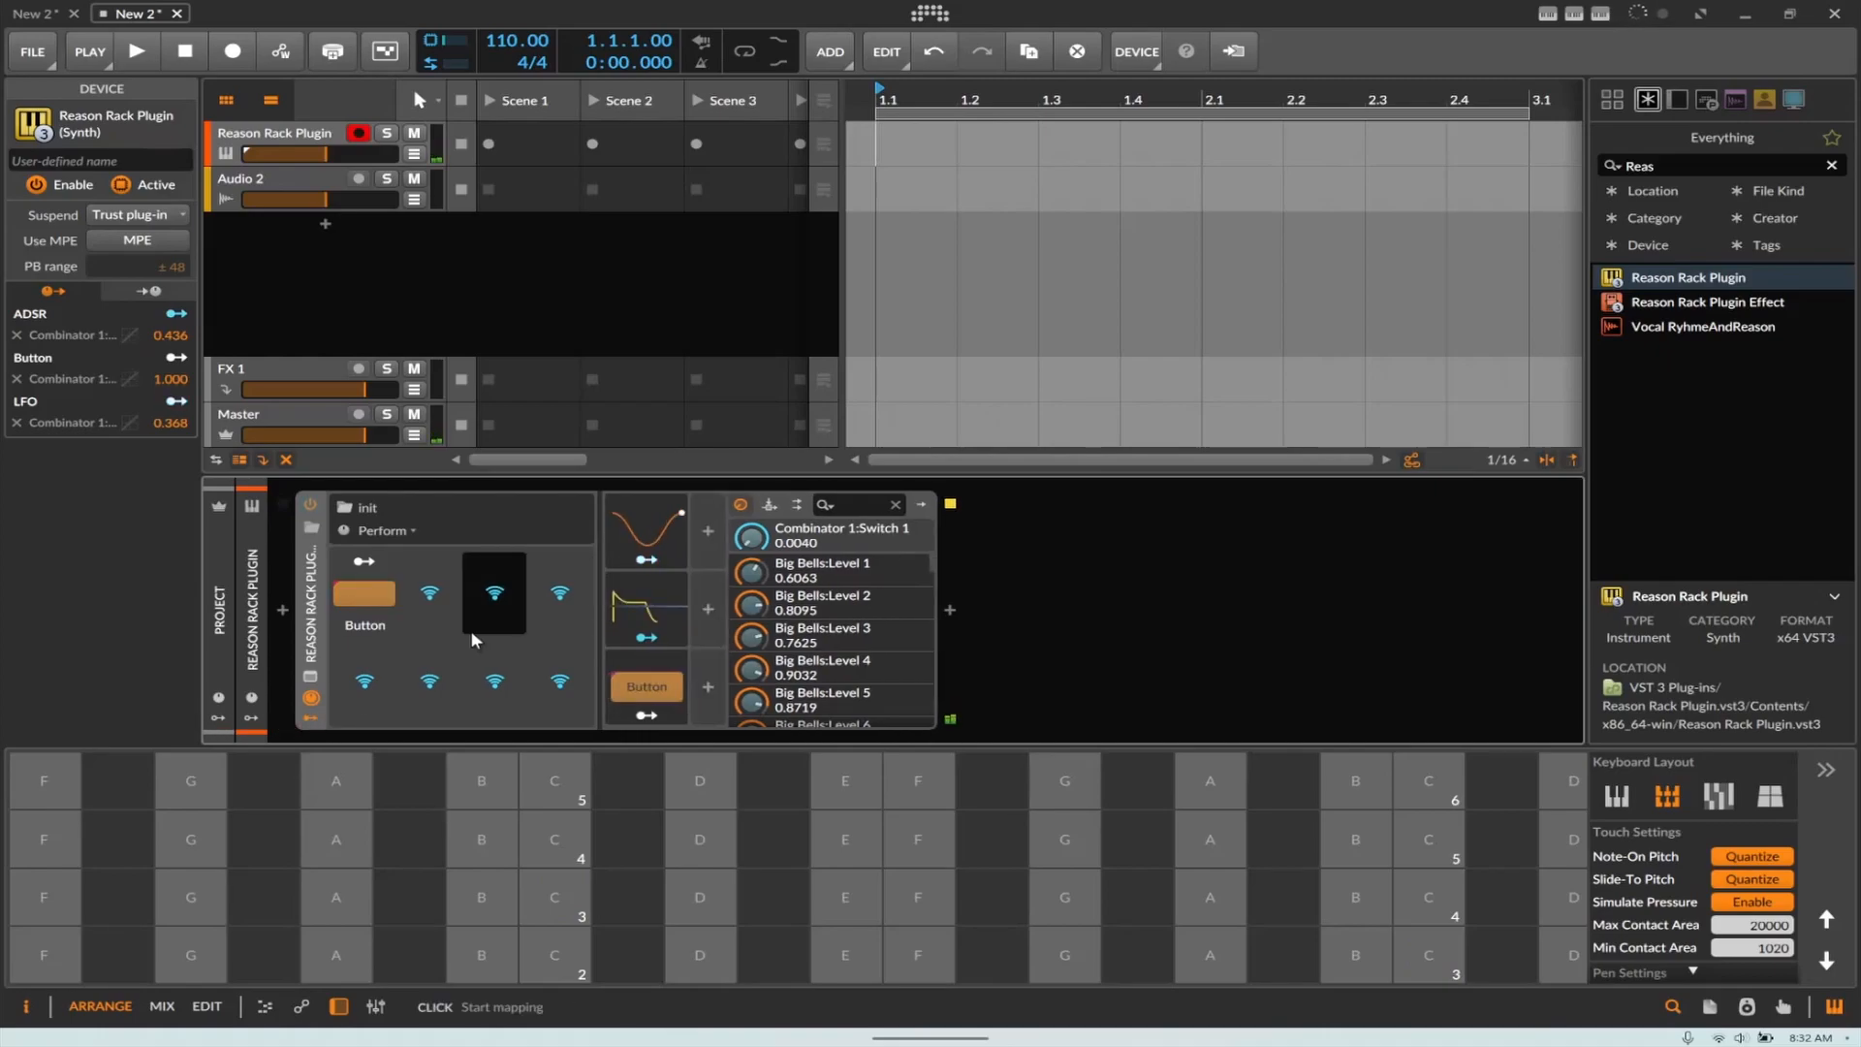
click(612, 565)
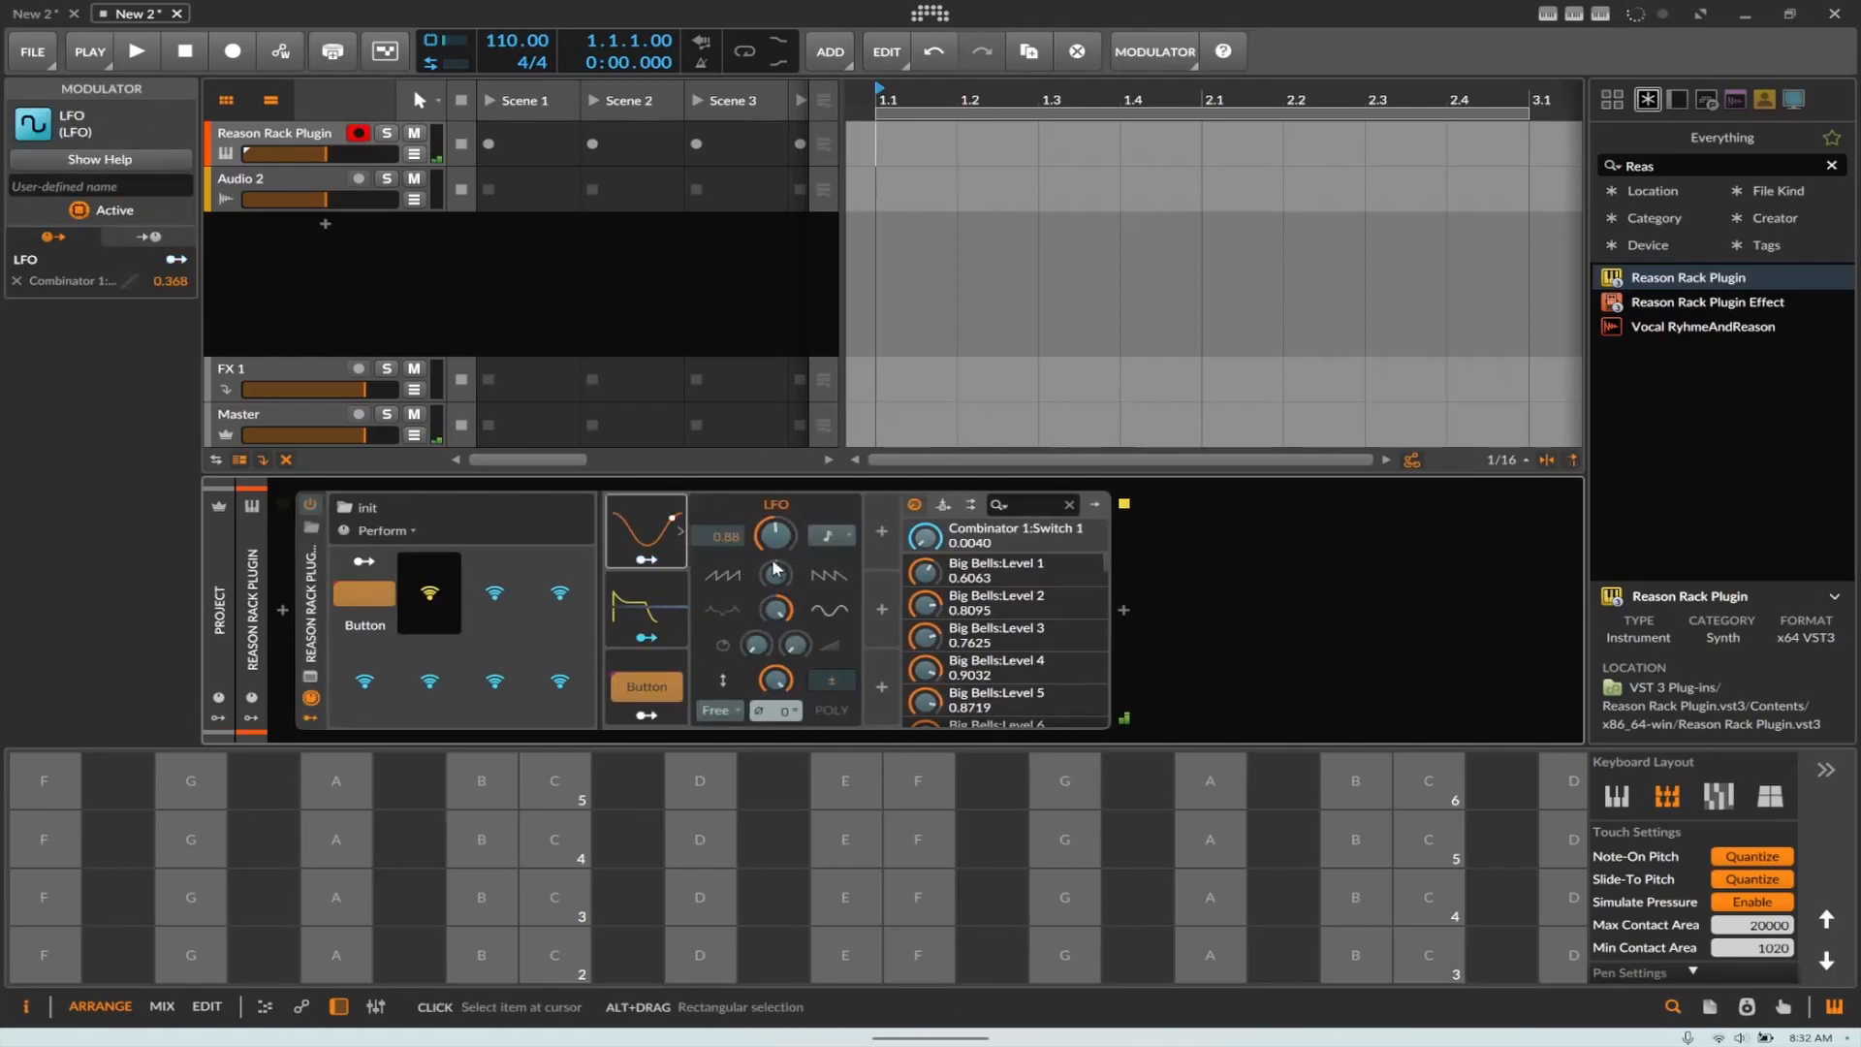
click(780, 679)
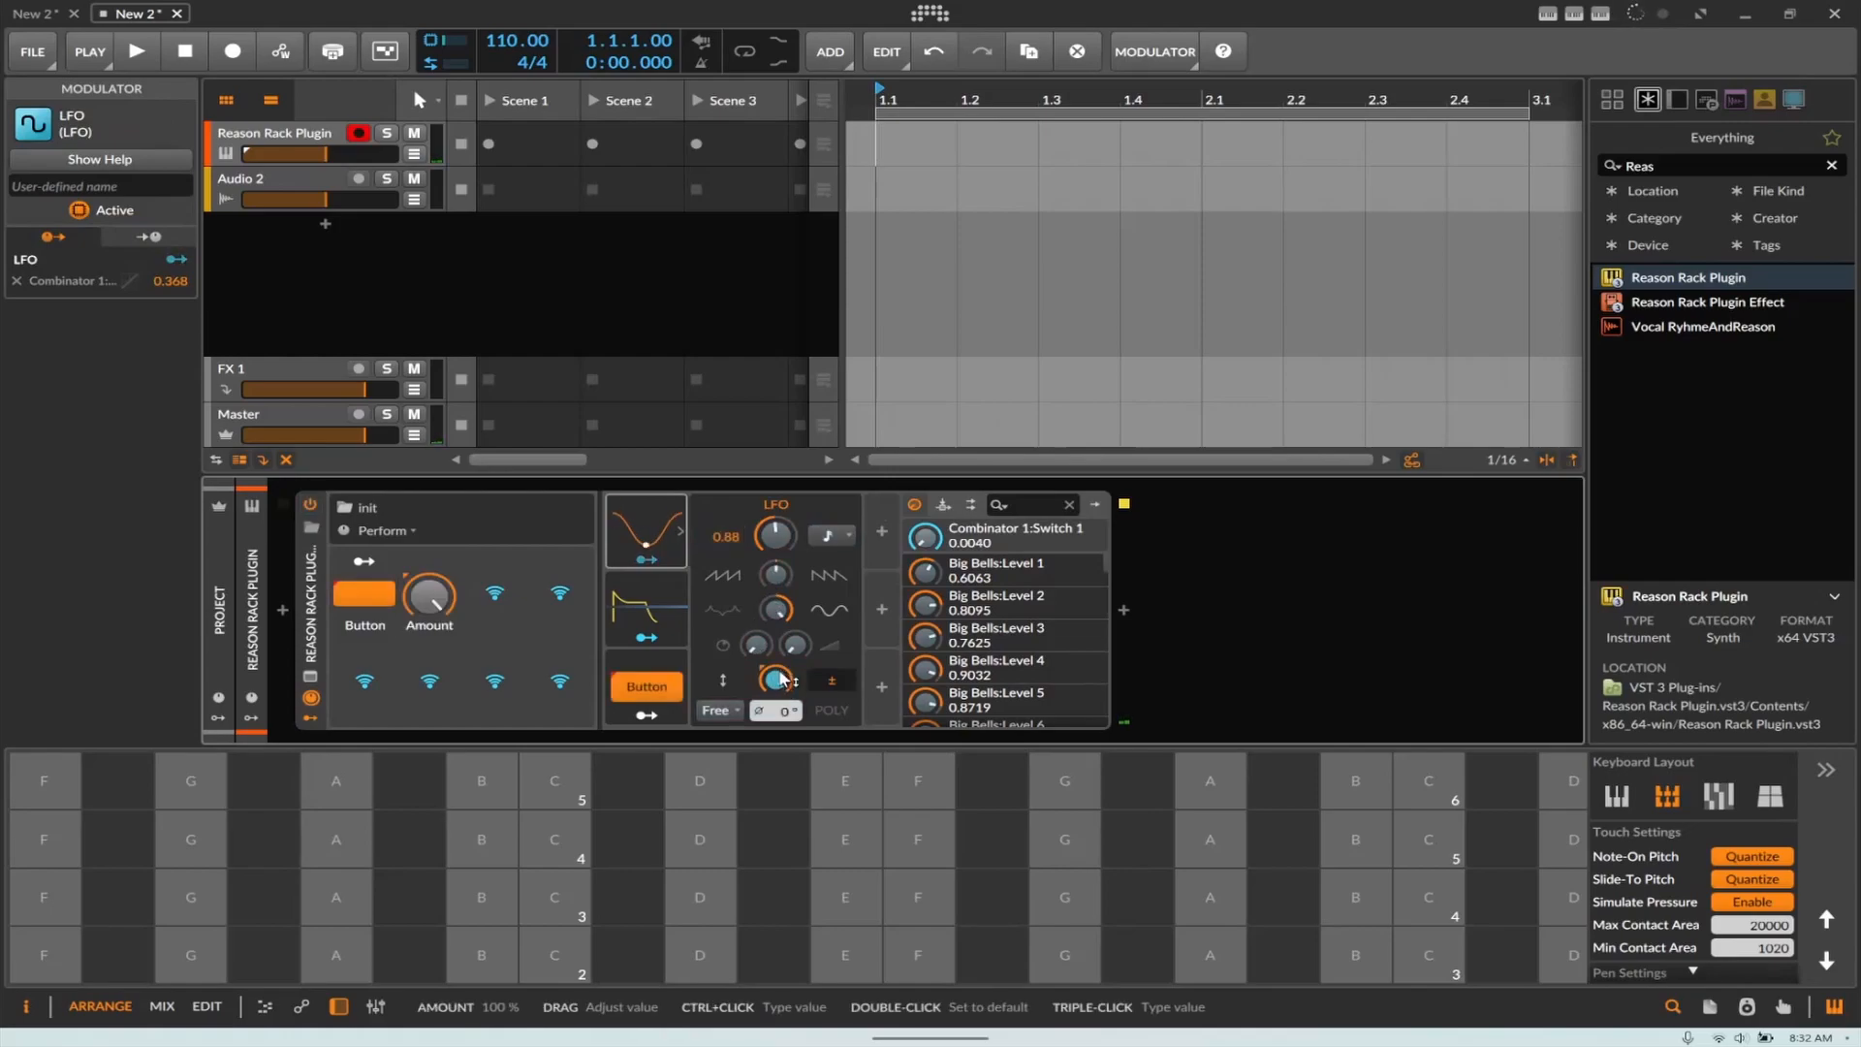
drag(435, 603, 435, 707)
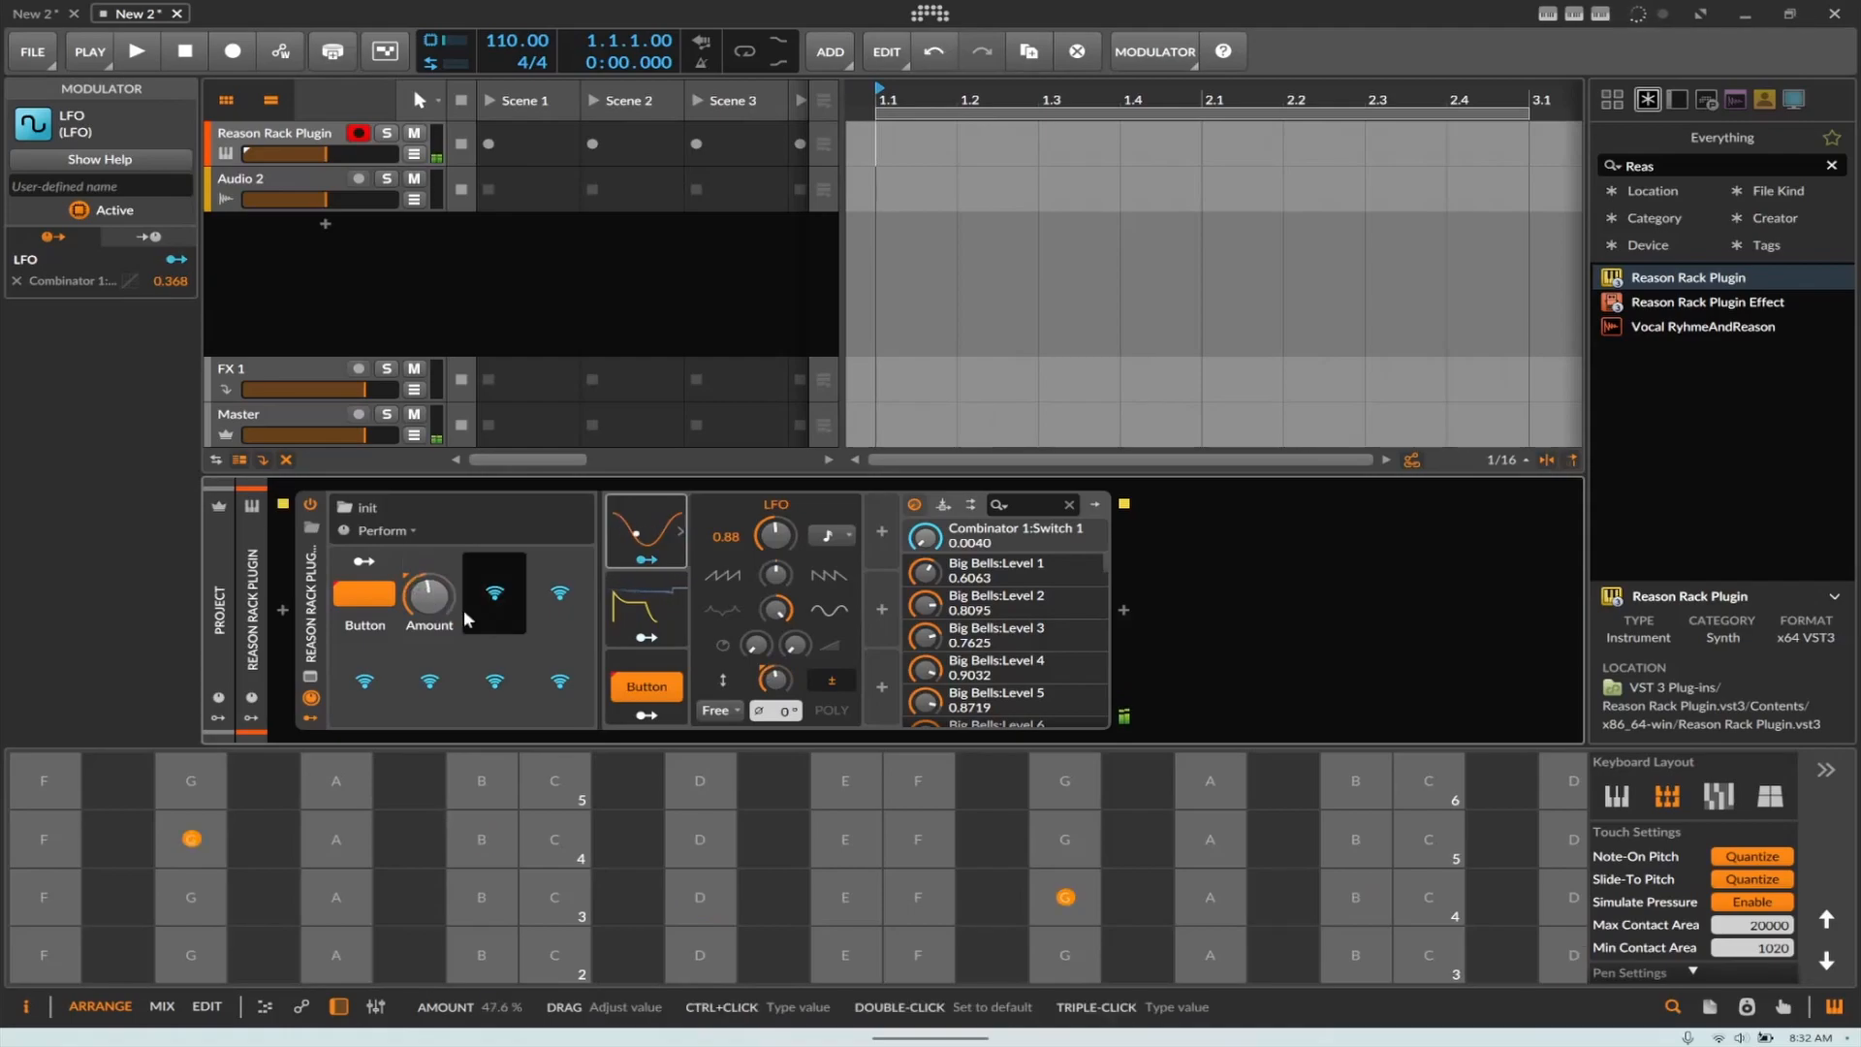
Step: Hide the modulators and test the remote controls by switching Button off and on and lowering Amount to 30.0 %
click(310, 720)
click(365, 599)
mouse_move(428, 595)
mouse_down()
mouse_move(429, 611)
mouse_move(428, 562)
mouse_move(423, 620)
mouse_up()
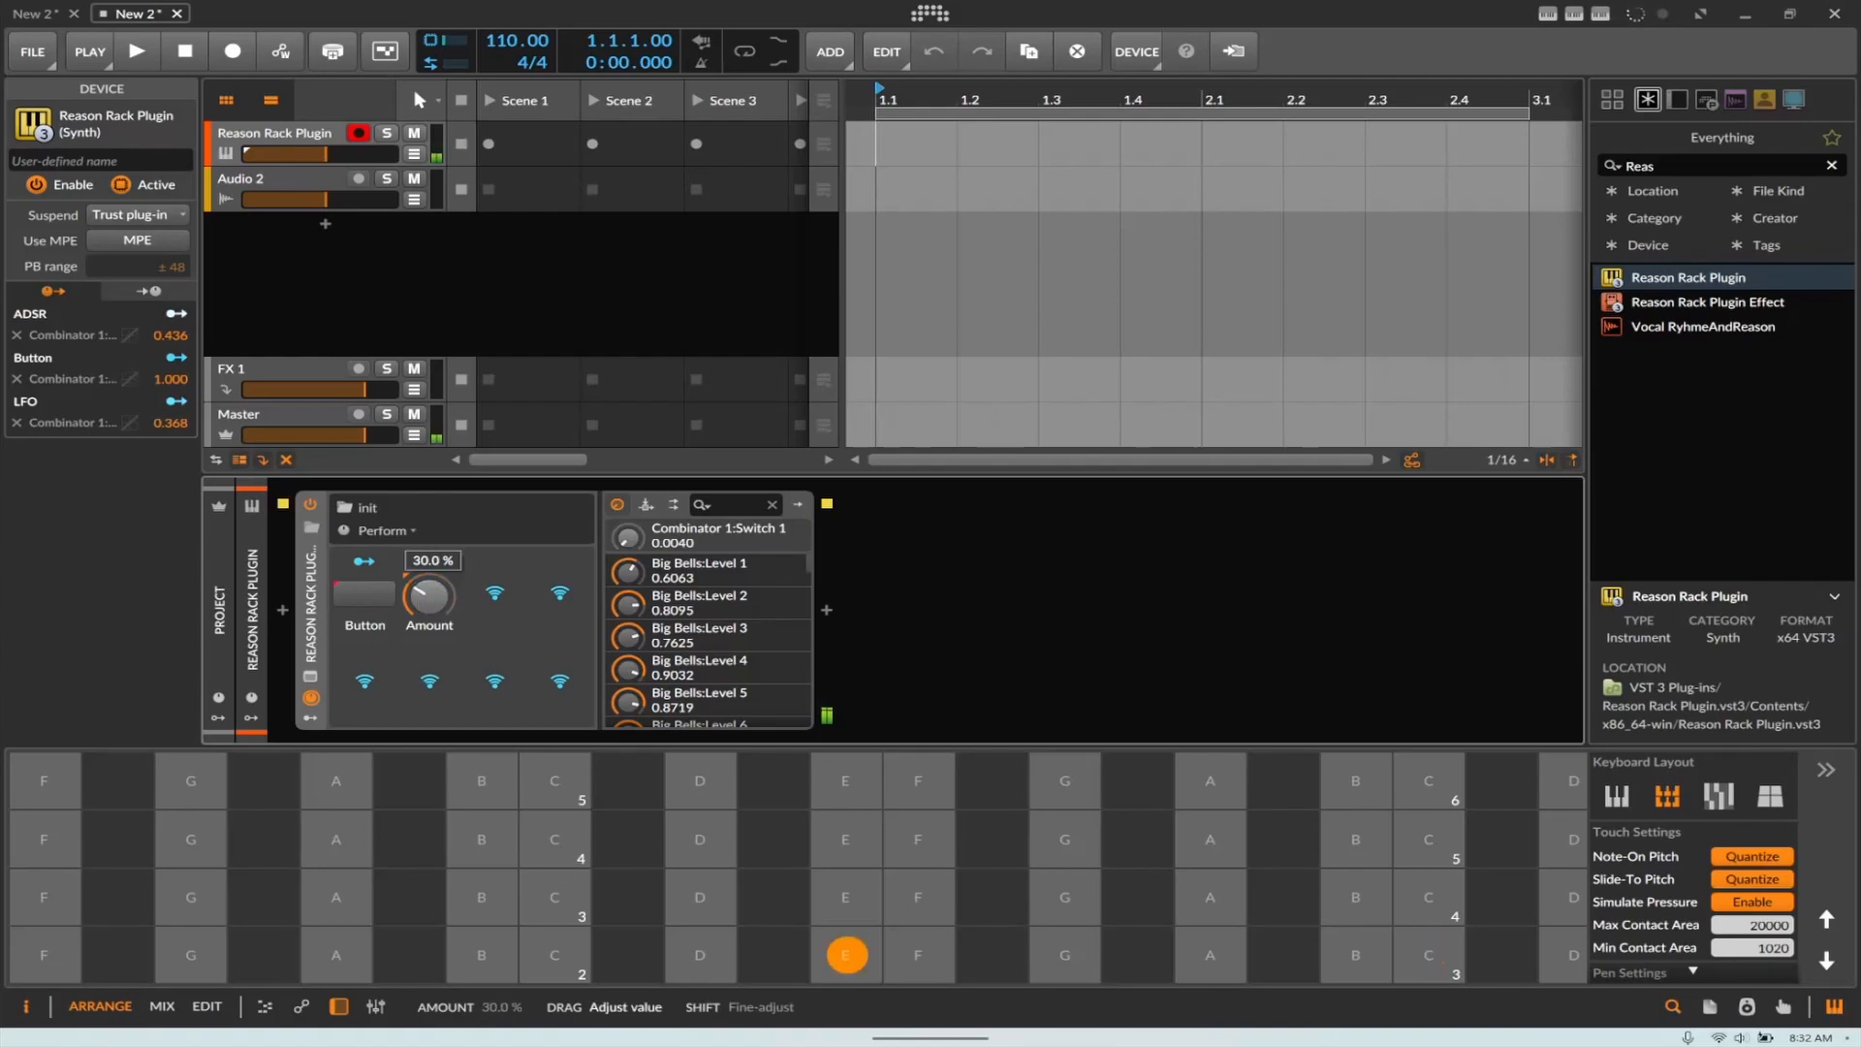
click(387, 603)
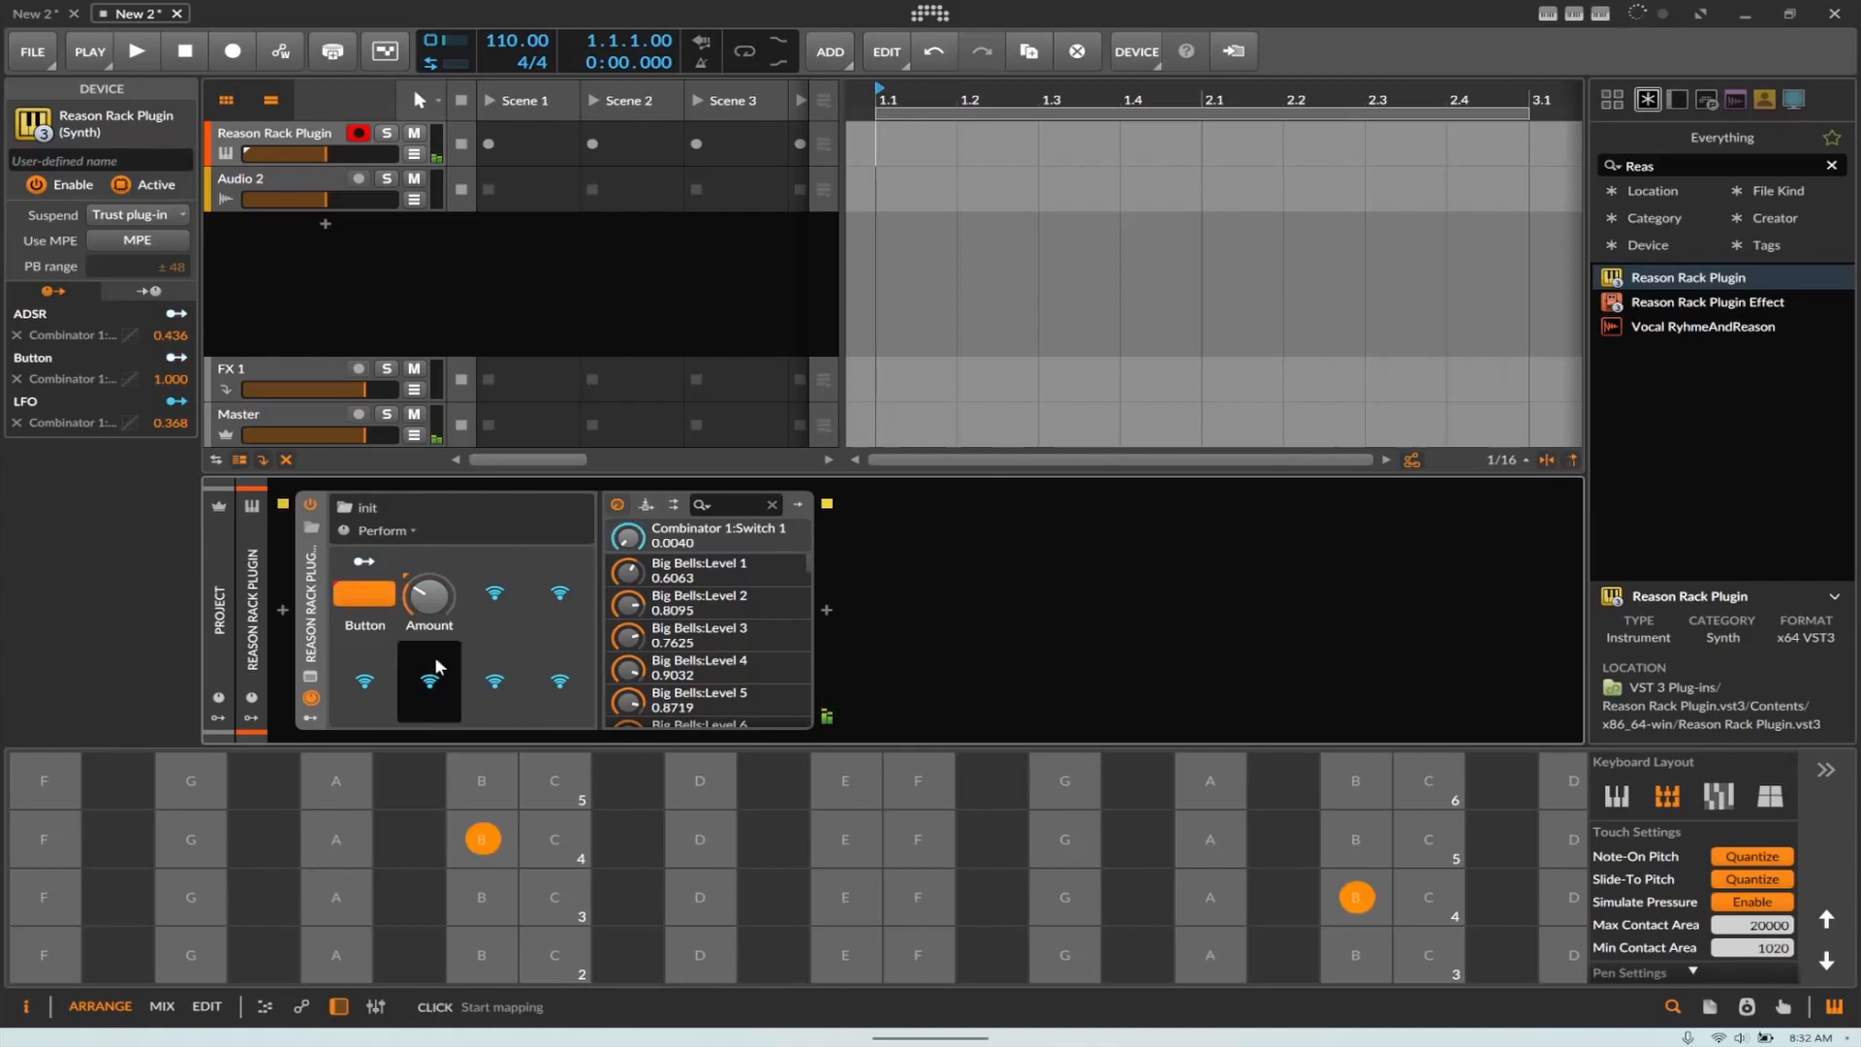
Step: Reopen the plugin window, replace the Combinator's Algoritm with Grain Sample Manipulator and load its Vega patch
click(310, 676)
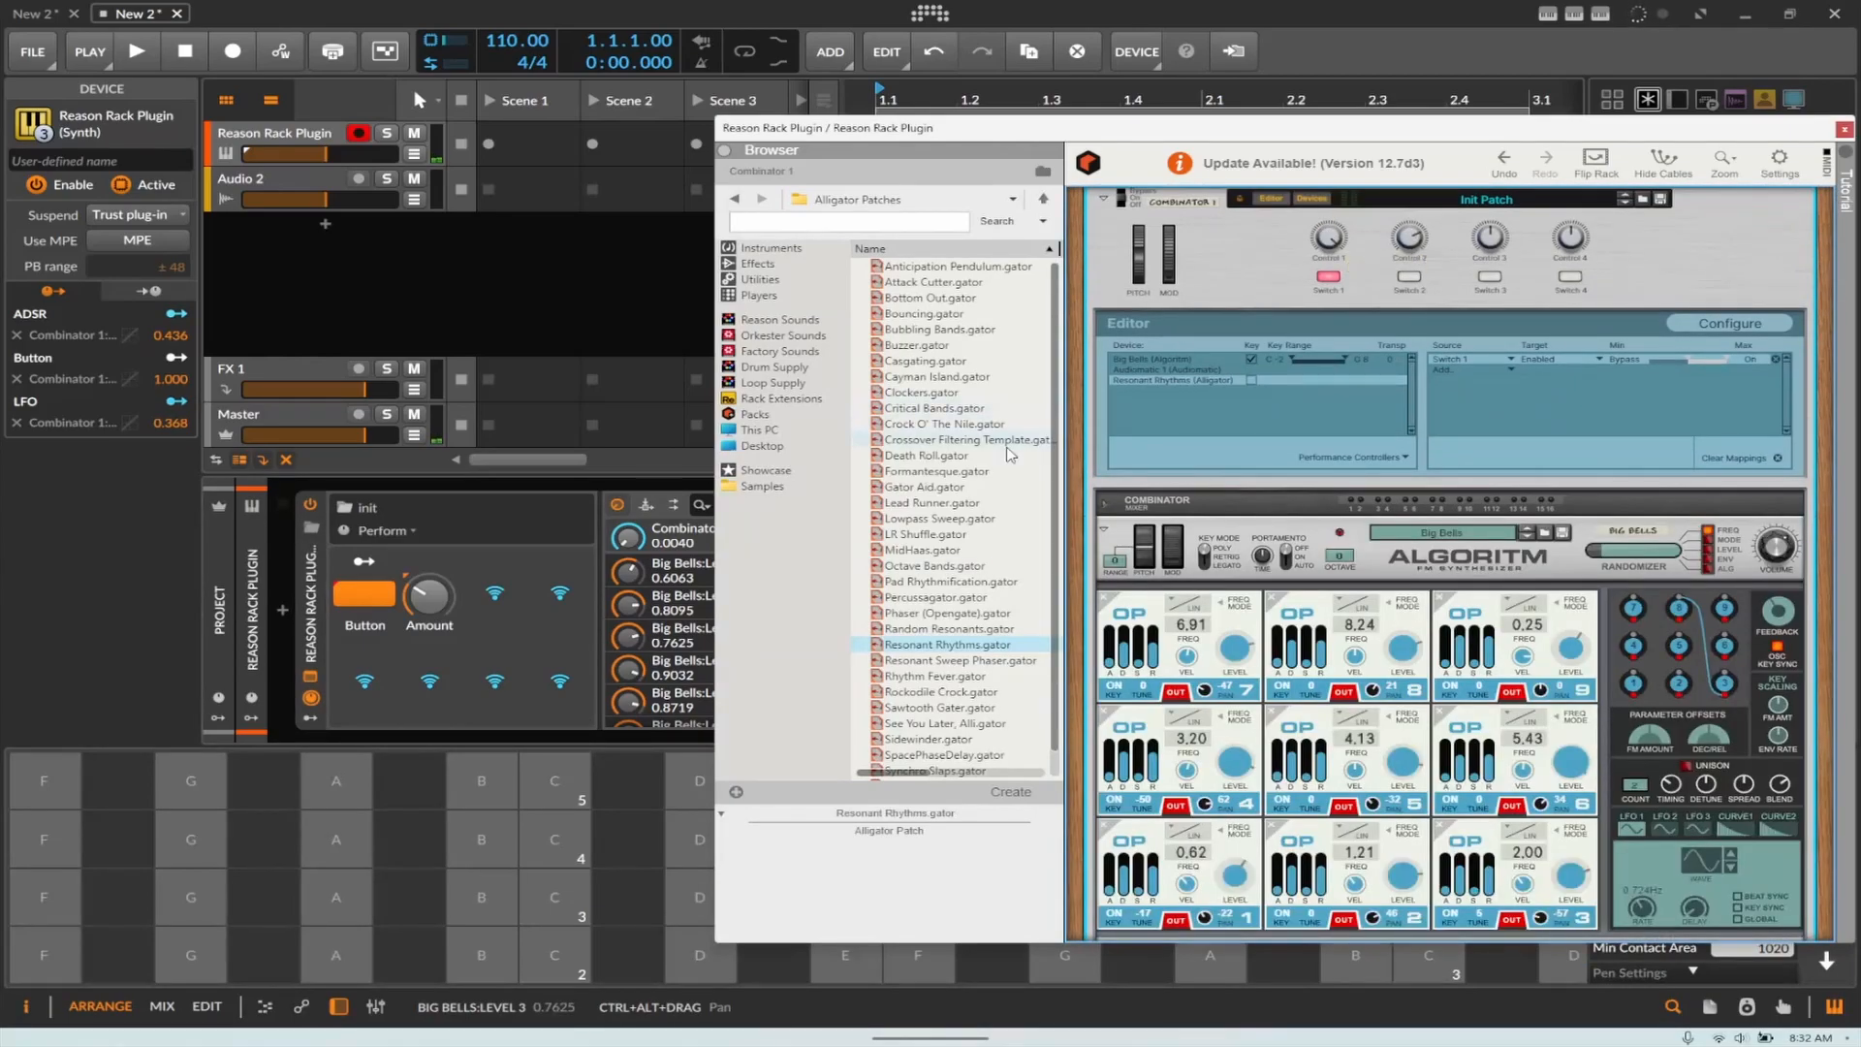
scroll(1152, 487, down, 2)
click(756, 249)
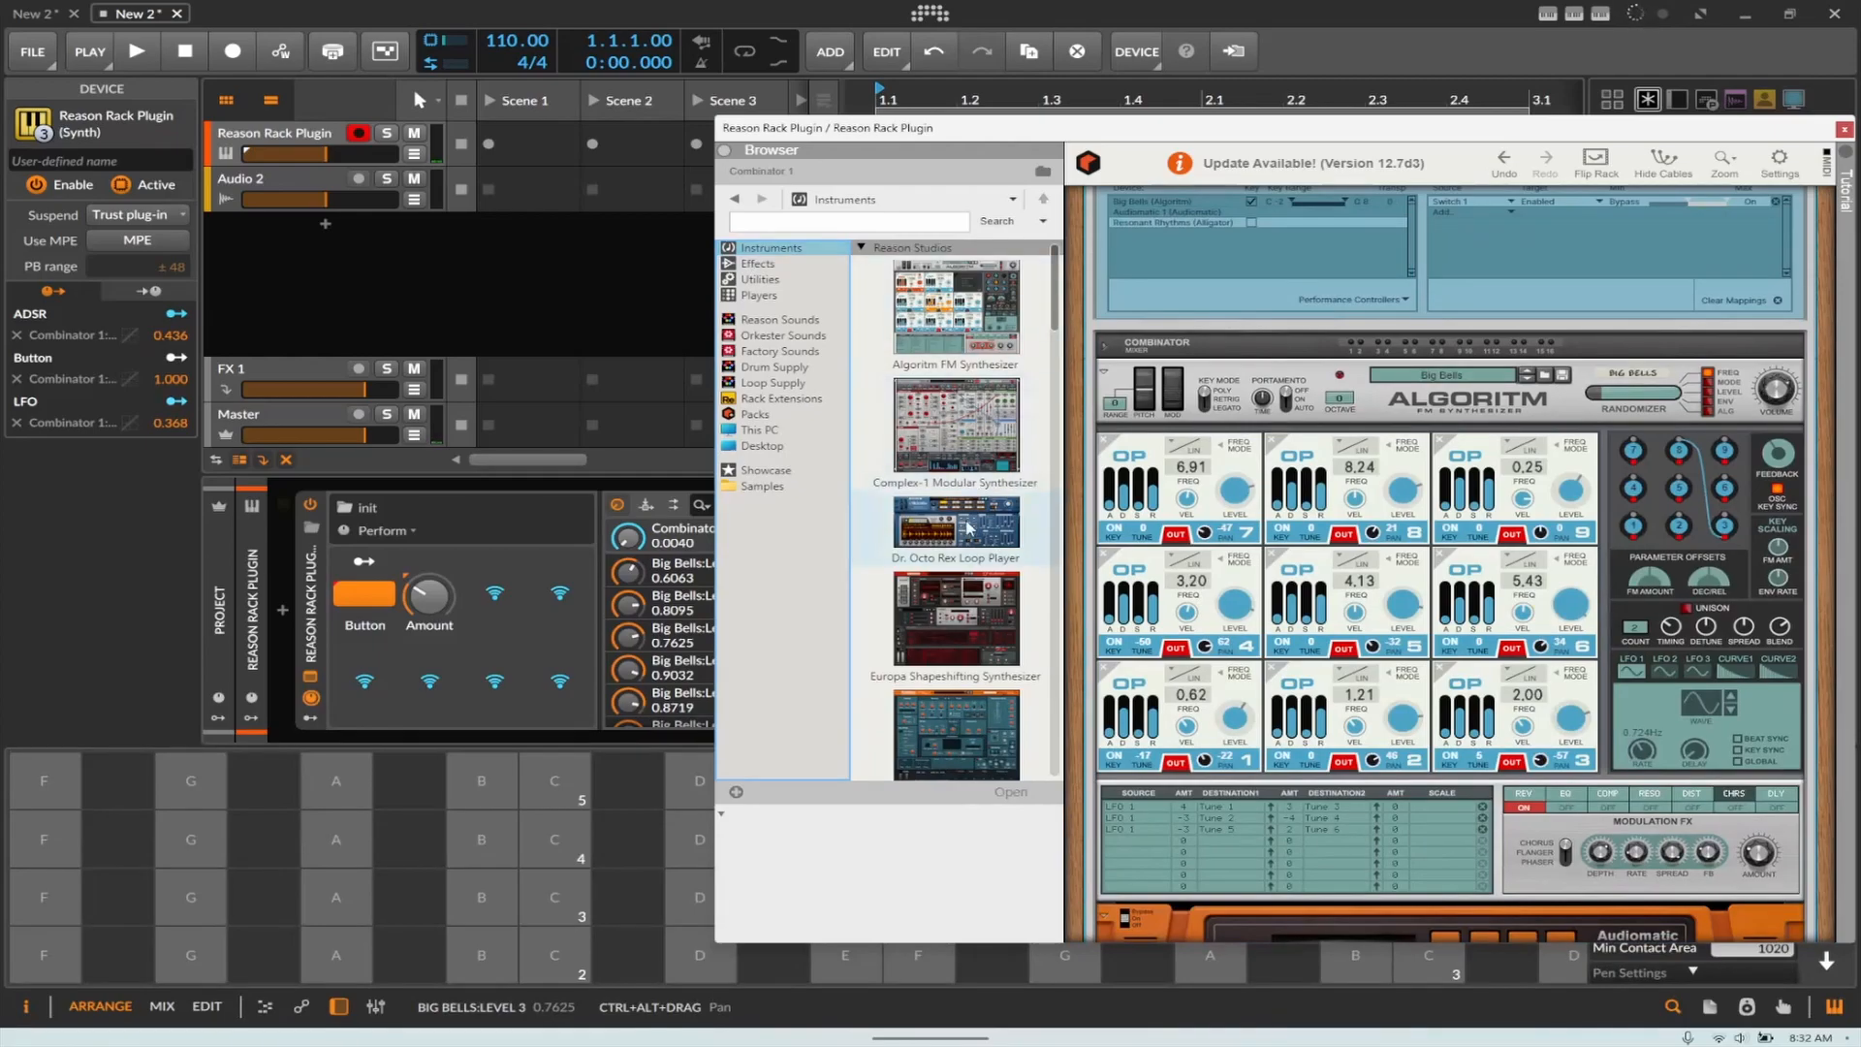
scroll(980, 434, down, 4)
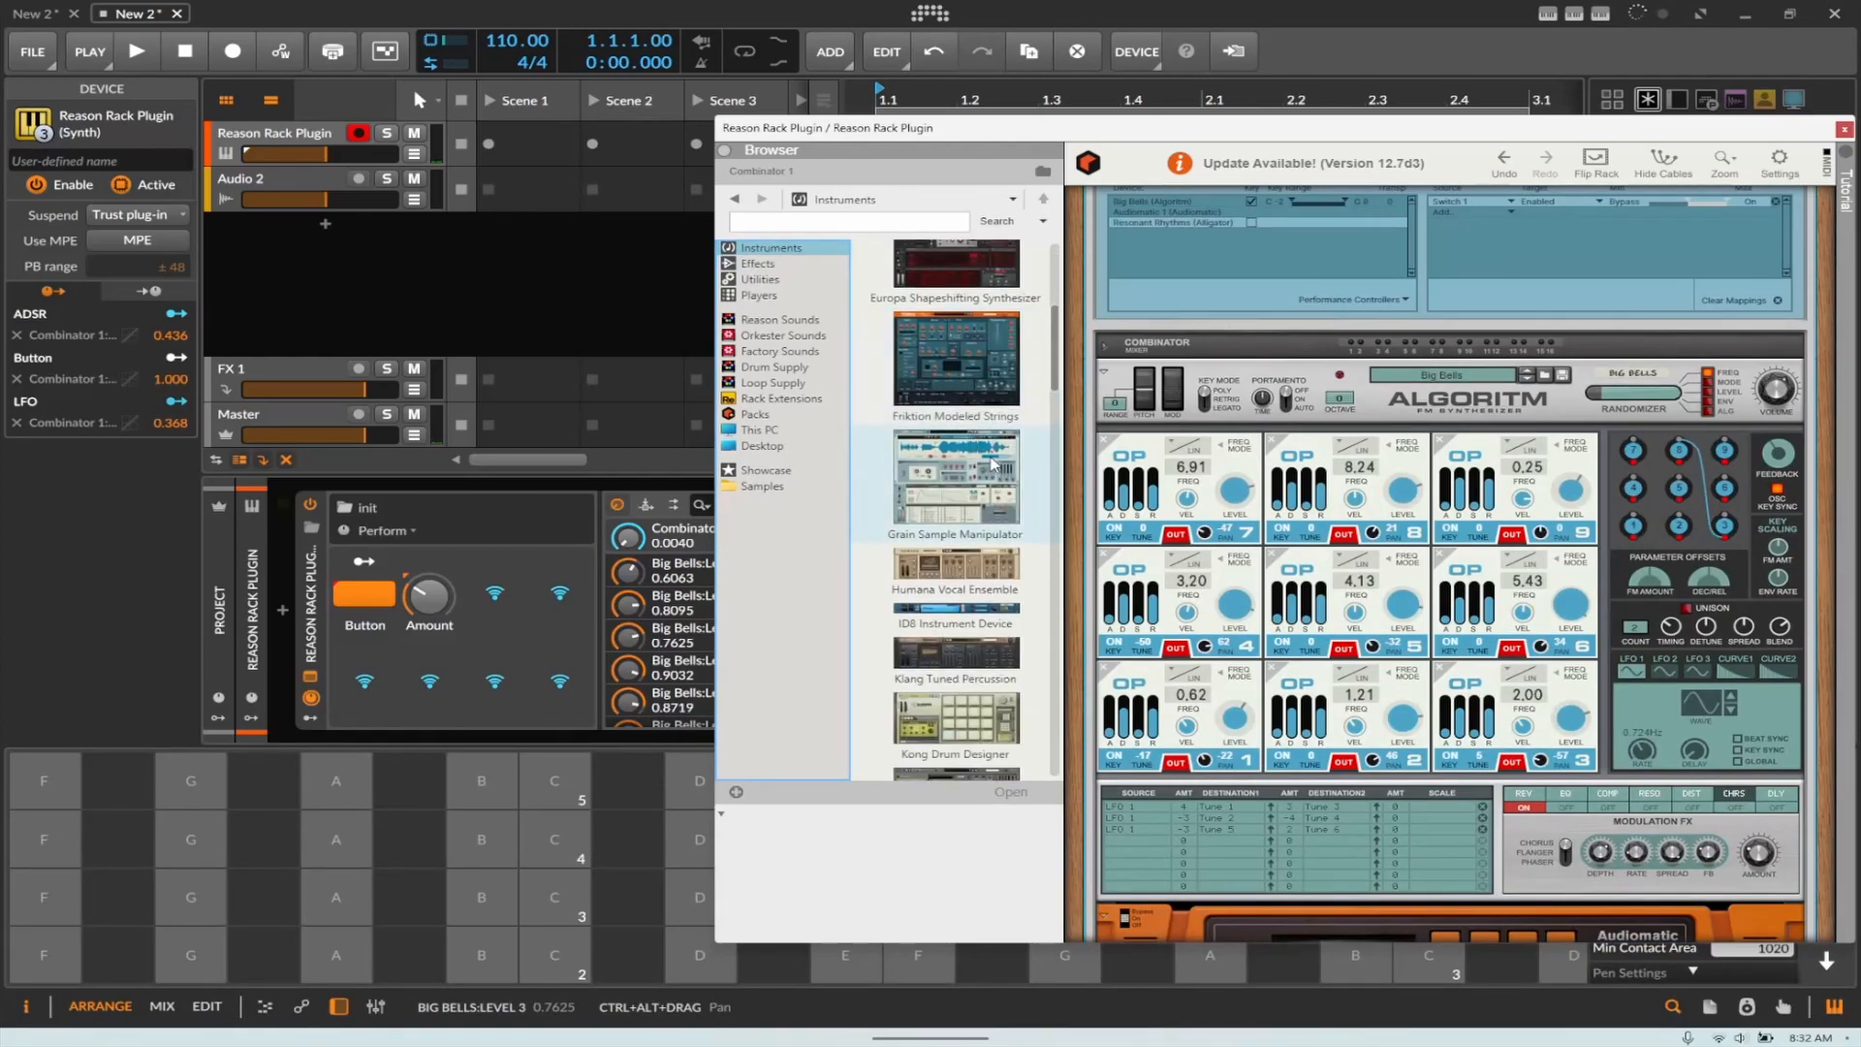
double_click(993, 463)
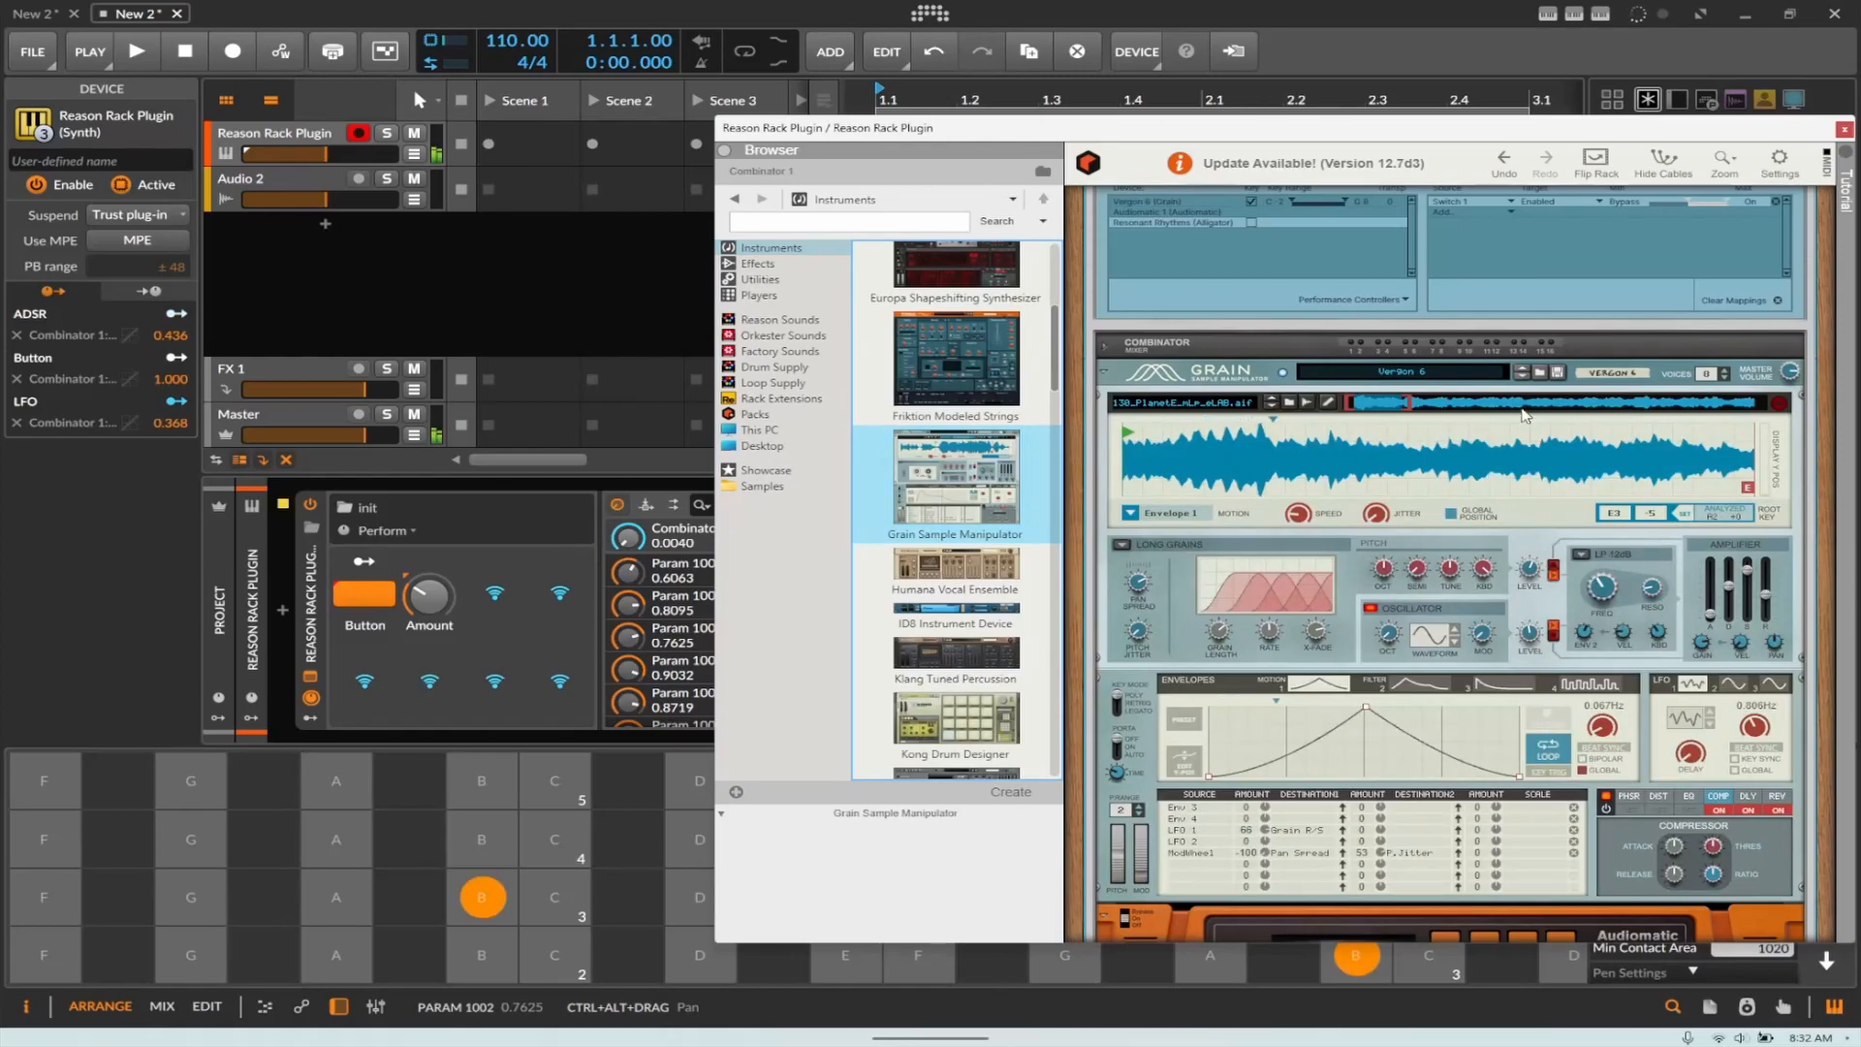
click(1523, 376)
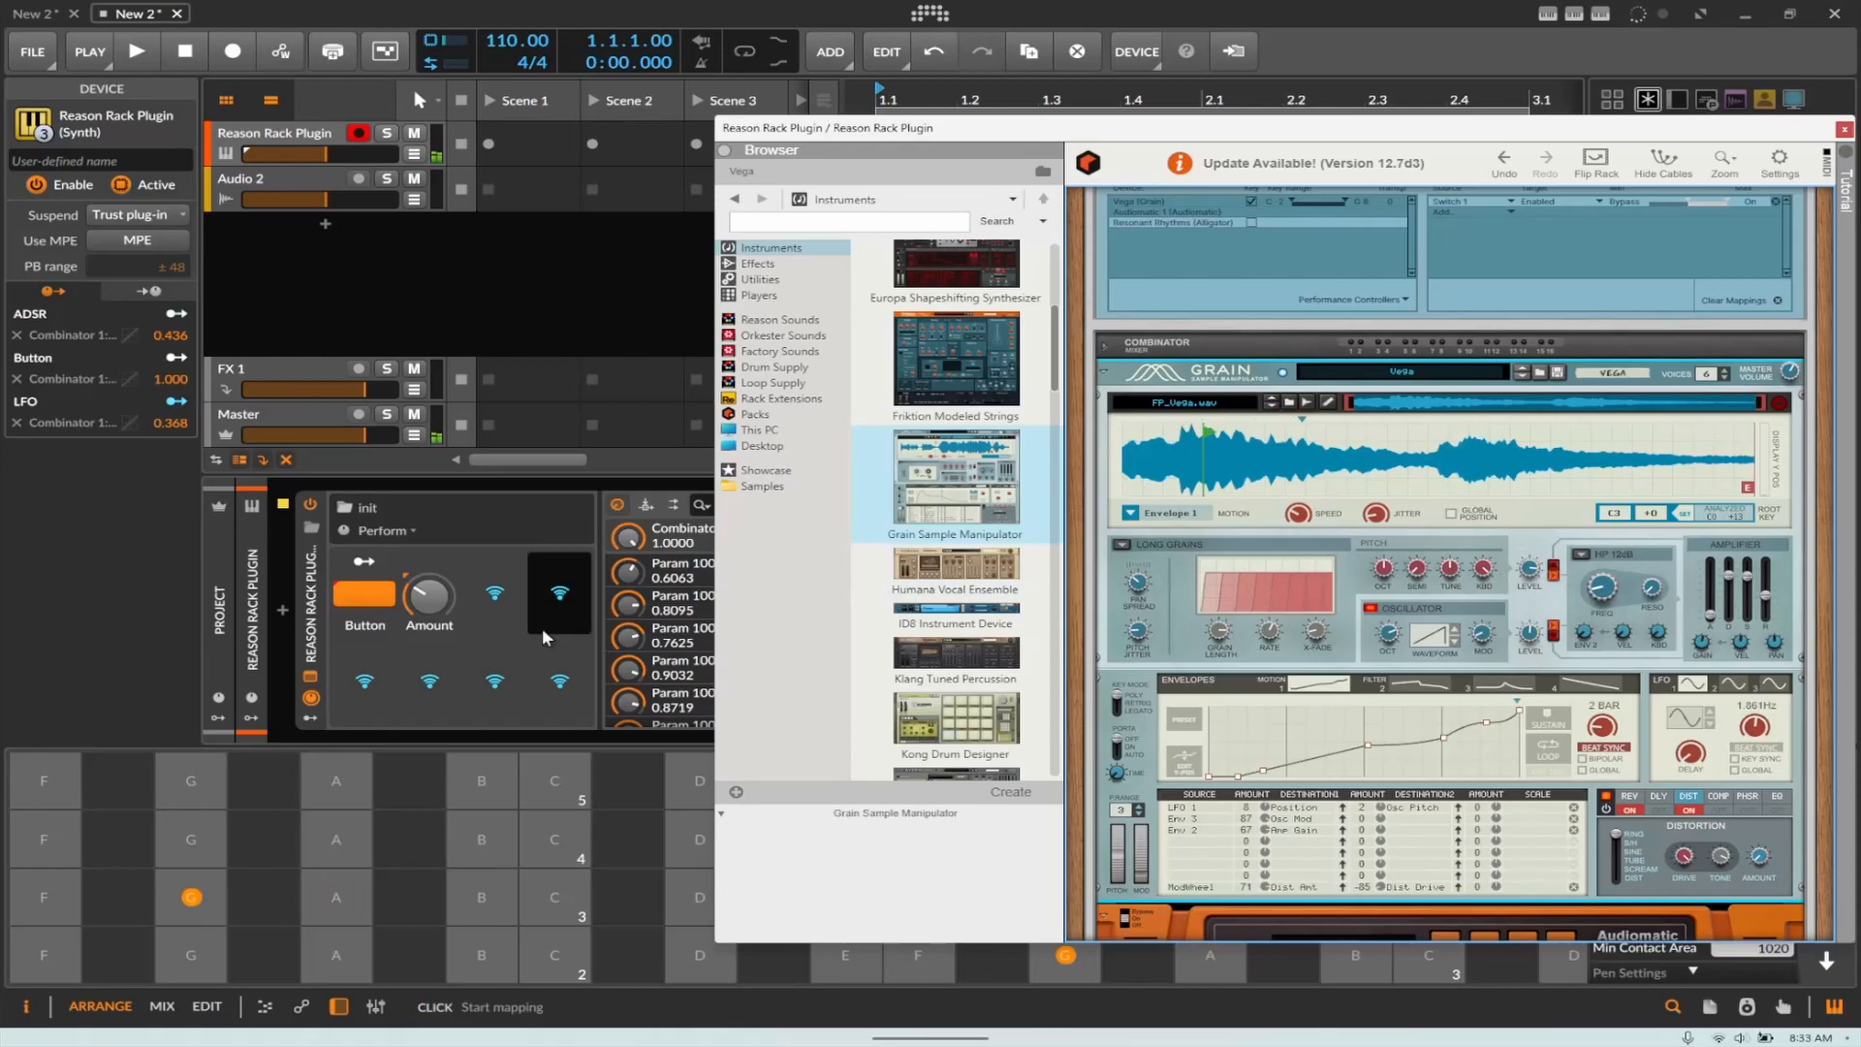
Step: Test the Grain sound by switching Button off and on, lowering the LFO Amount to 0.00 % and raising it again
click(364, 593)
mouse_move(428, 596)
mouse_down()
mouse_move(428, 572)
mouse_move(429, 609)
mouse_up()
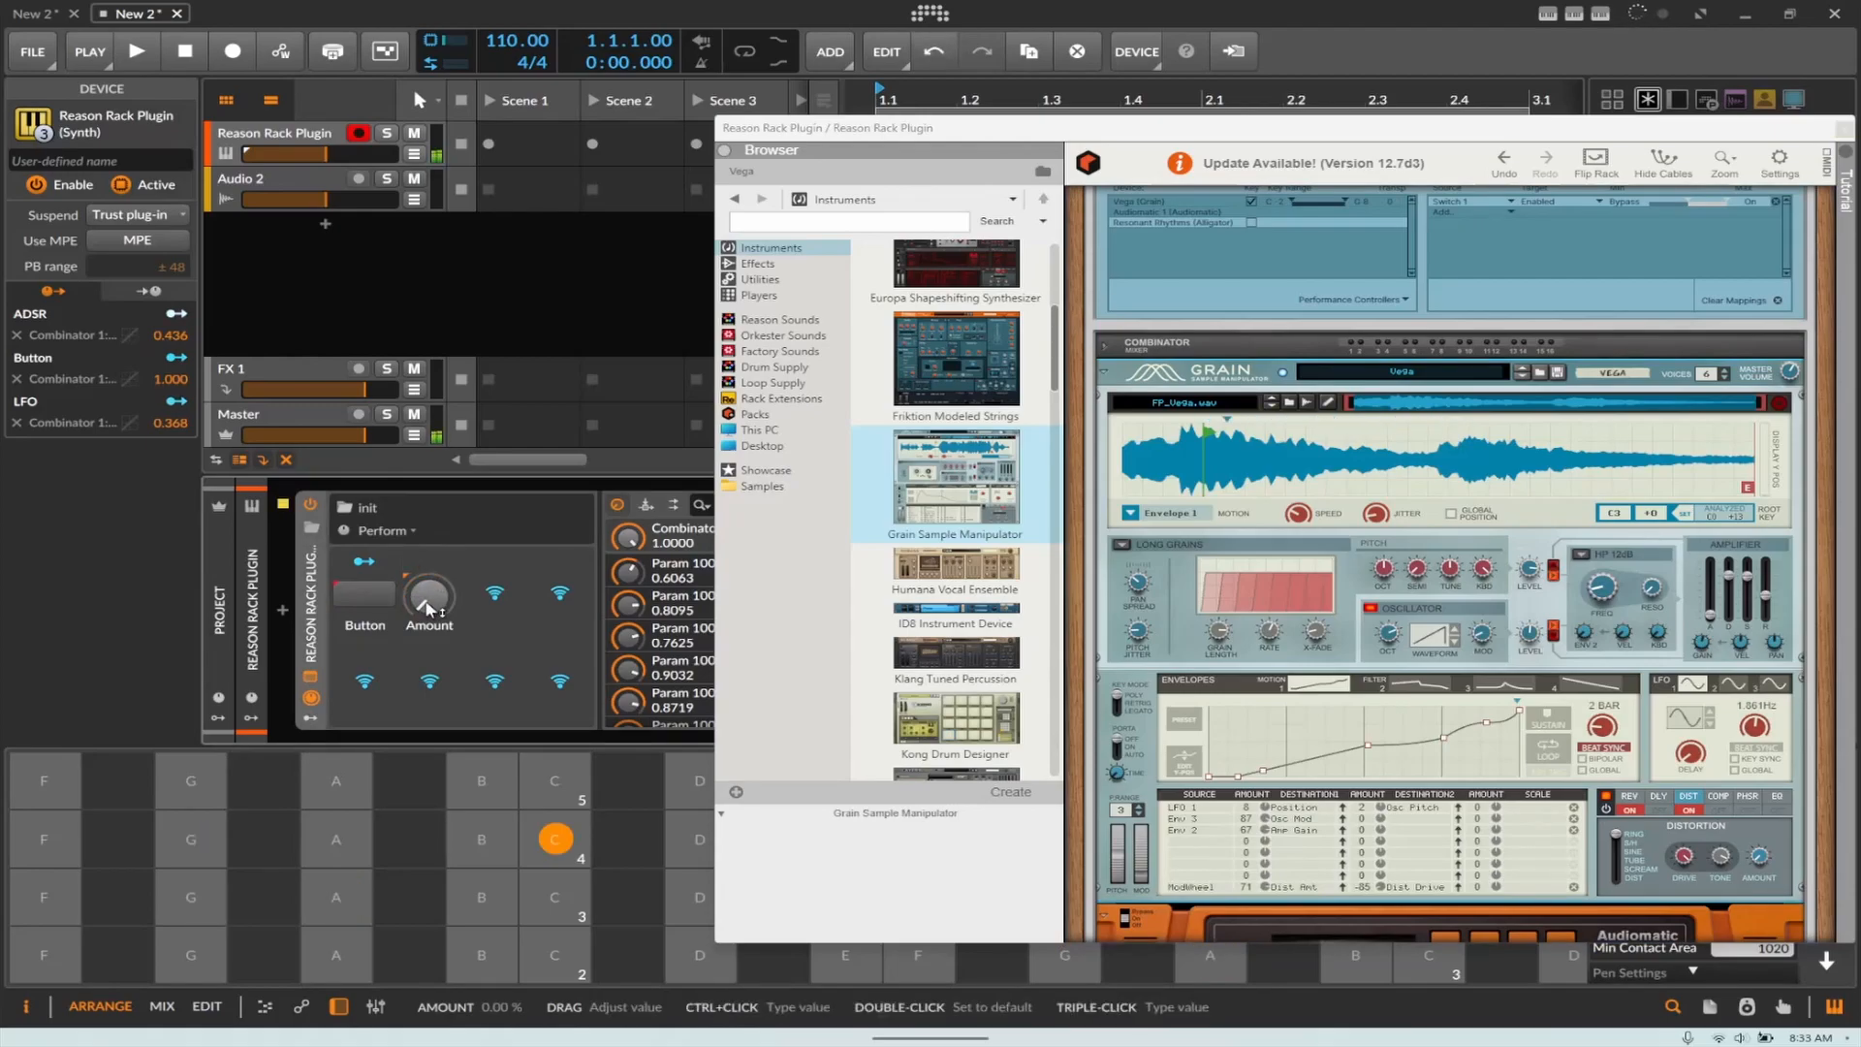
click(376, 601)
drag(425, 603, 427, 579)
Step: Narrow the visible range in Grain's sample overview from both ends
scroll(1347, 538, up, 3)
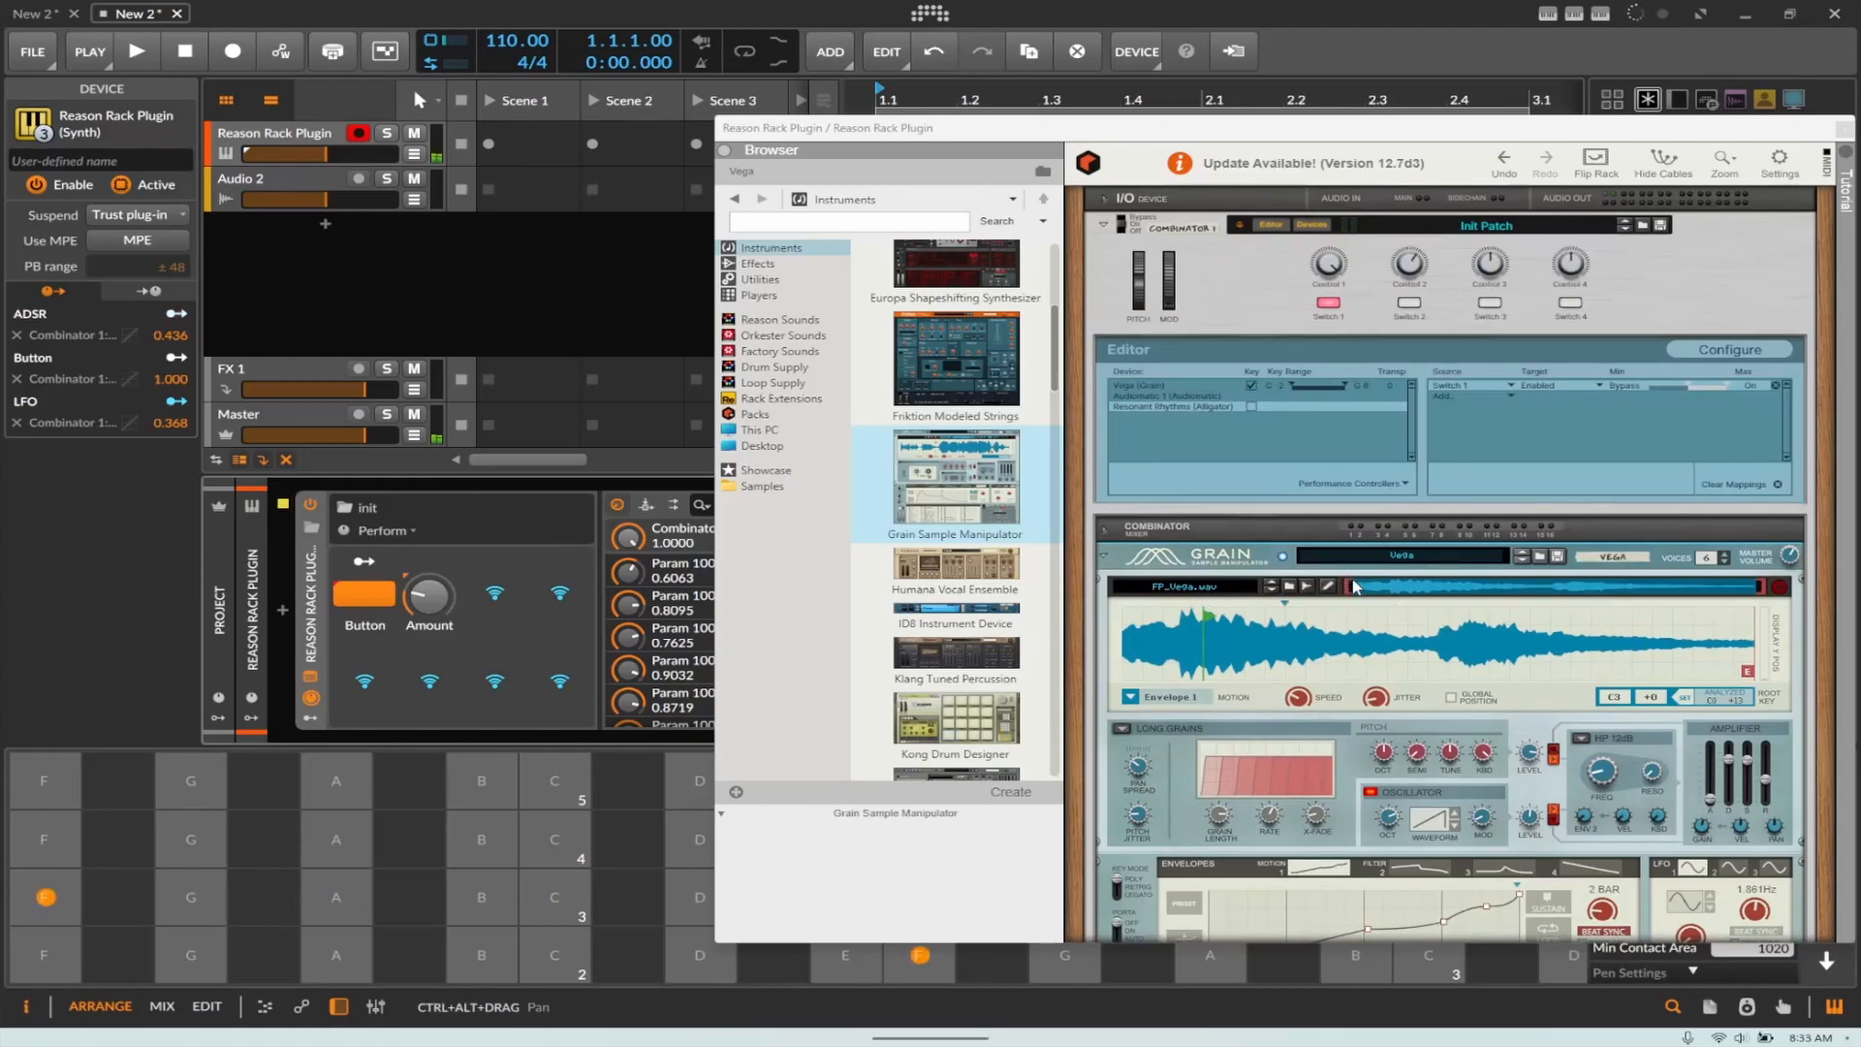
drag(1354, 585, 1411, 595)
drag(1782, 593, 1524, 595)
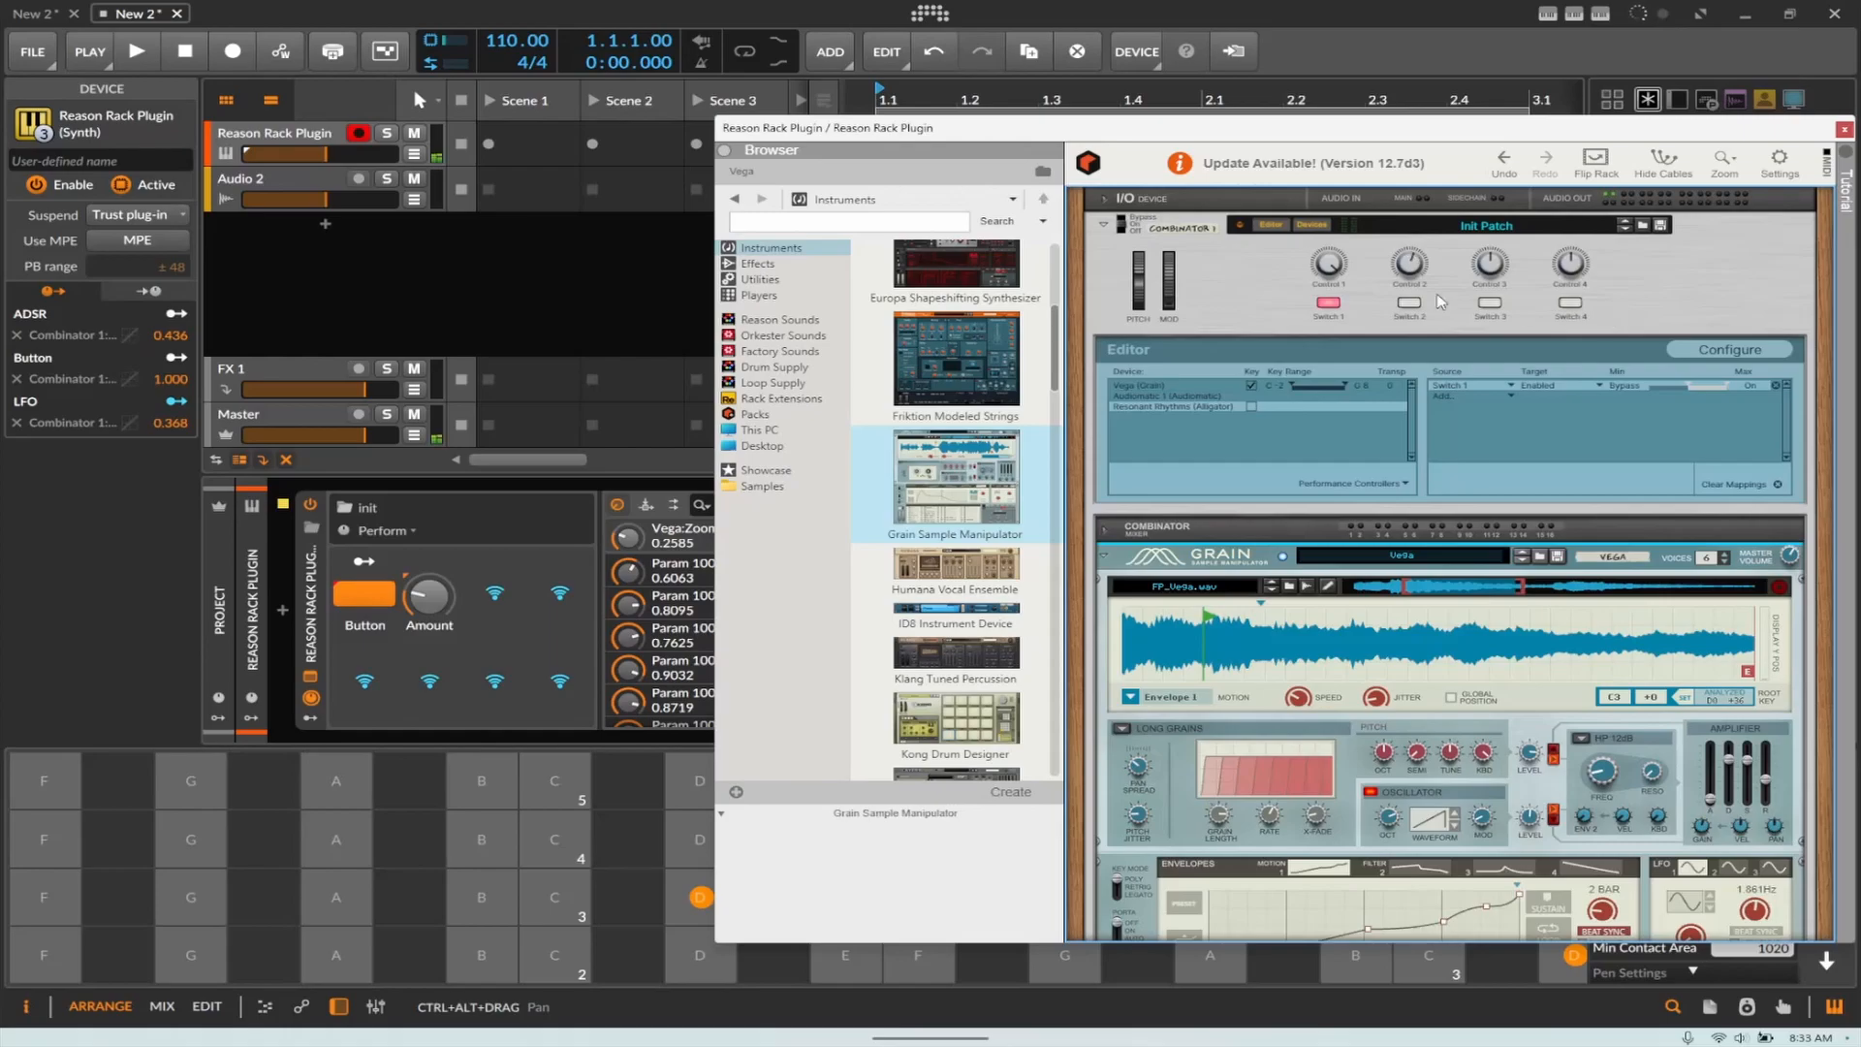
Step: Hide the devices inside the Combinator, leaving its own panel and editor showing
click(1312, 227)
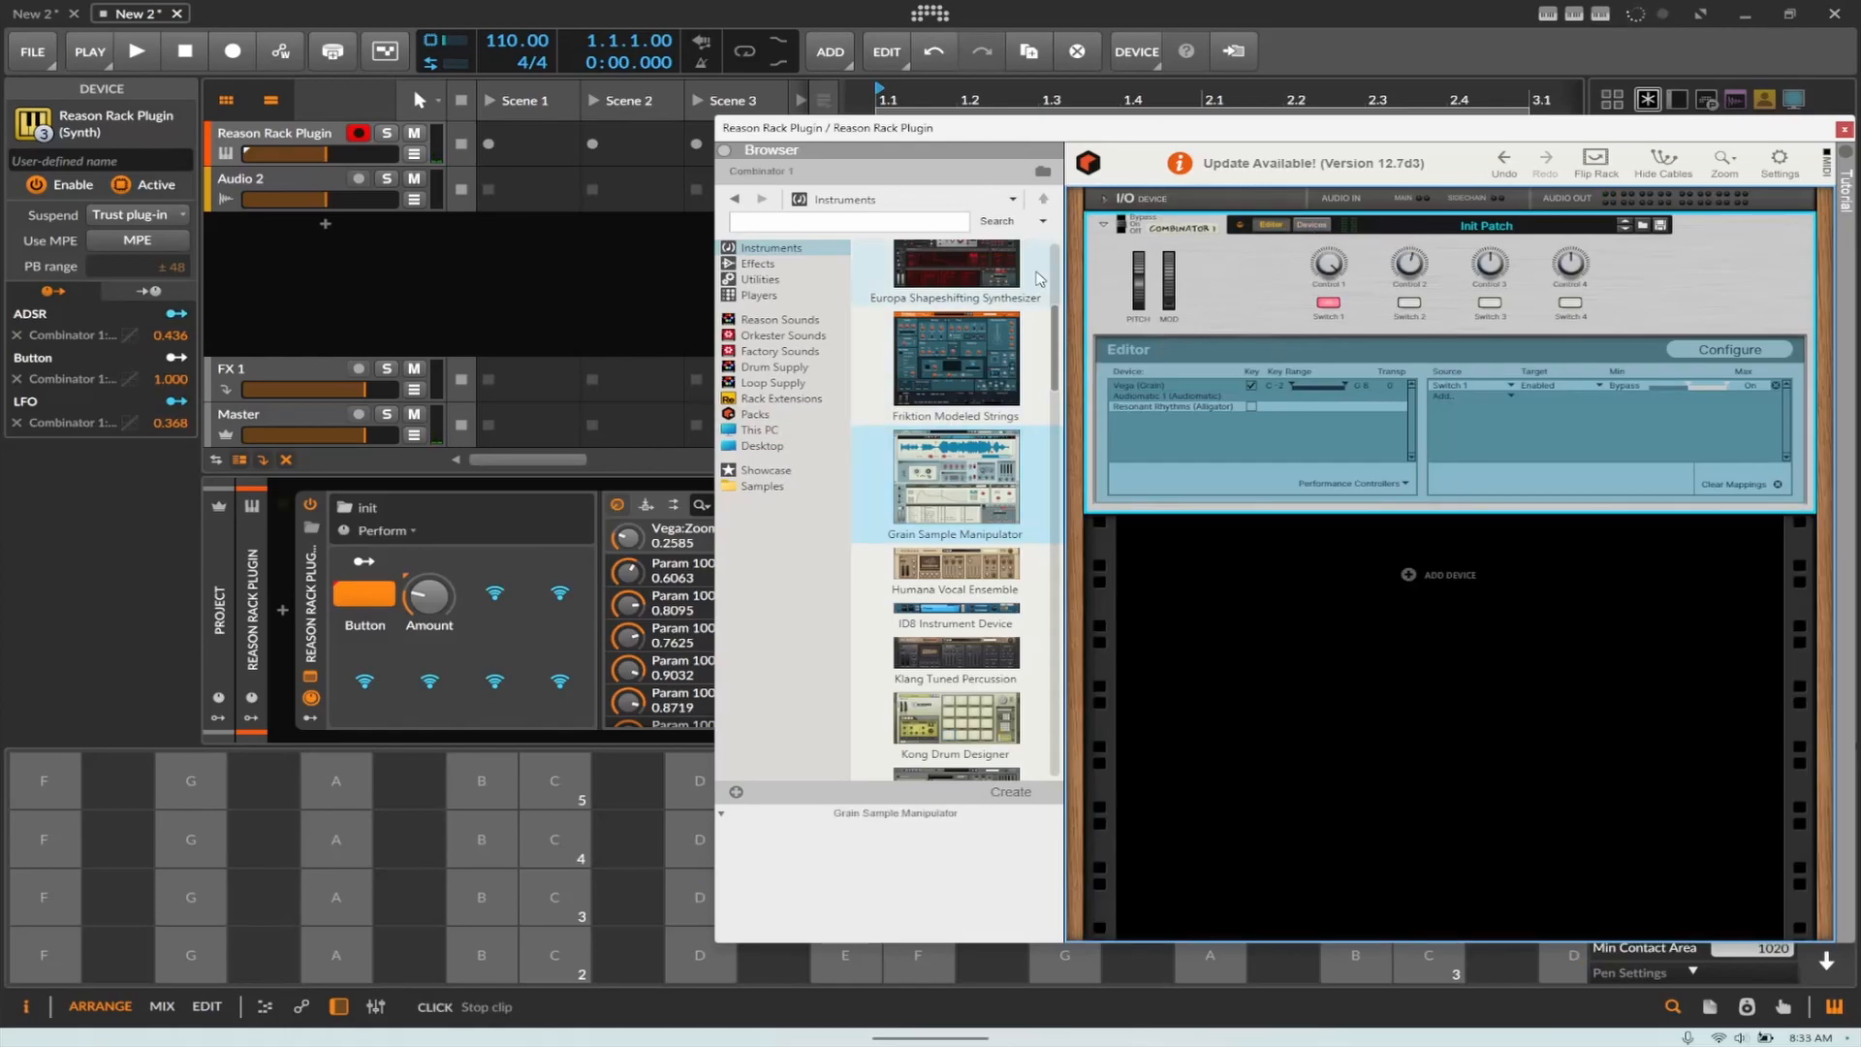
right_click(1244, 293)
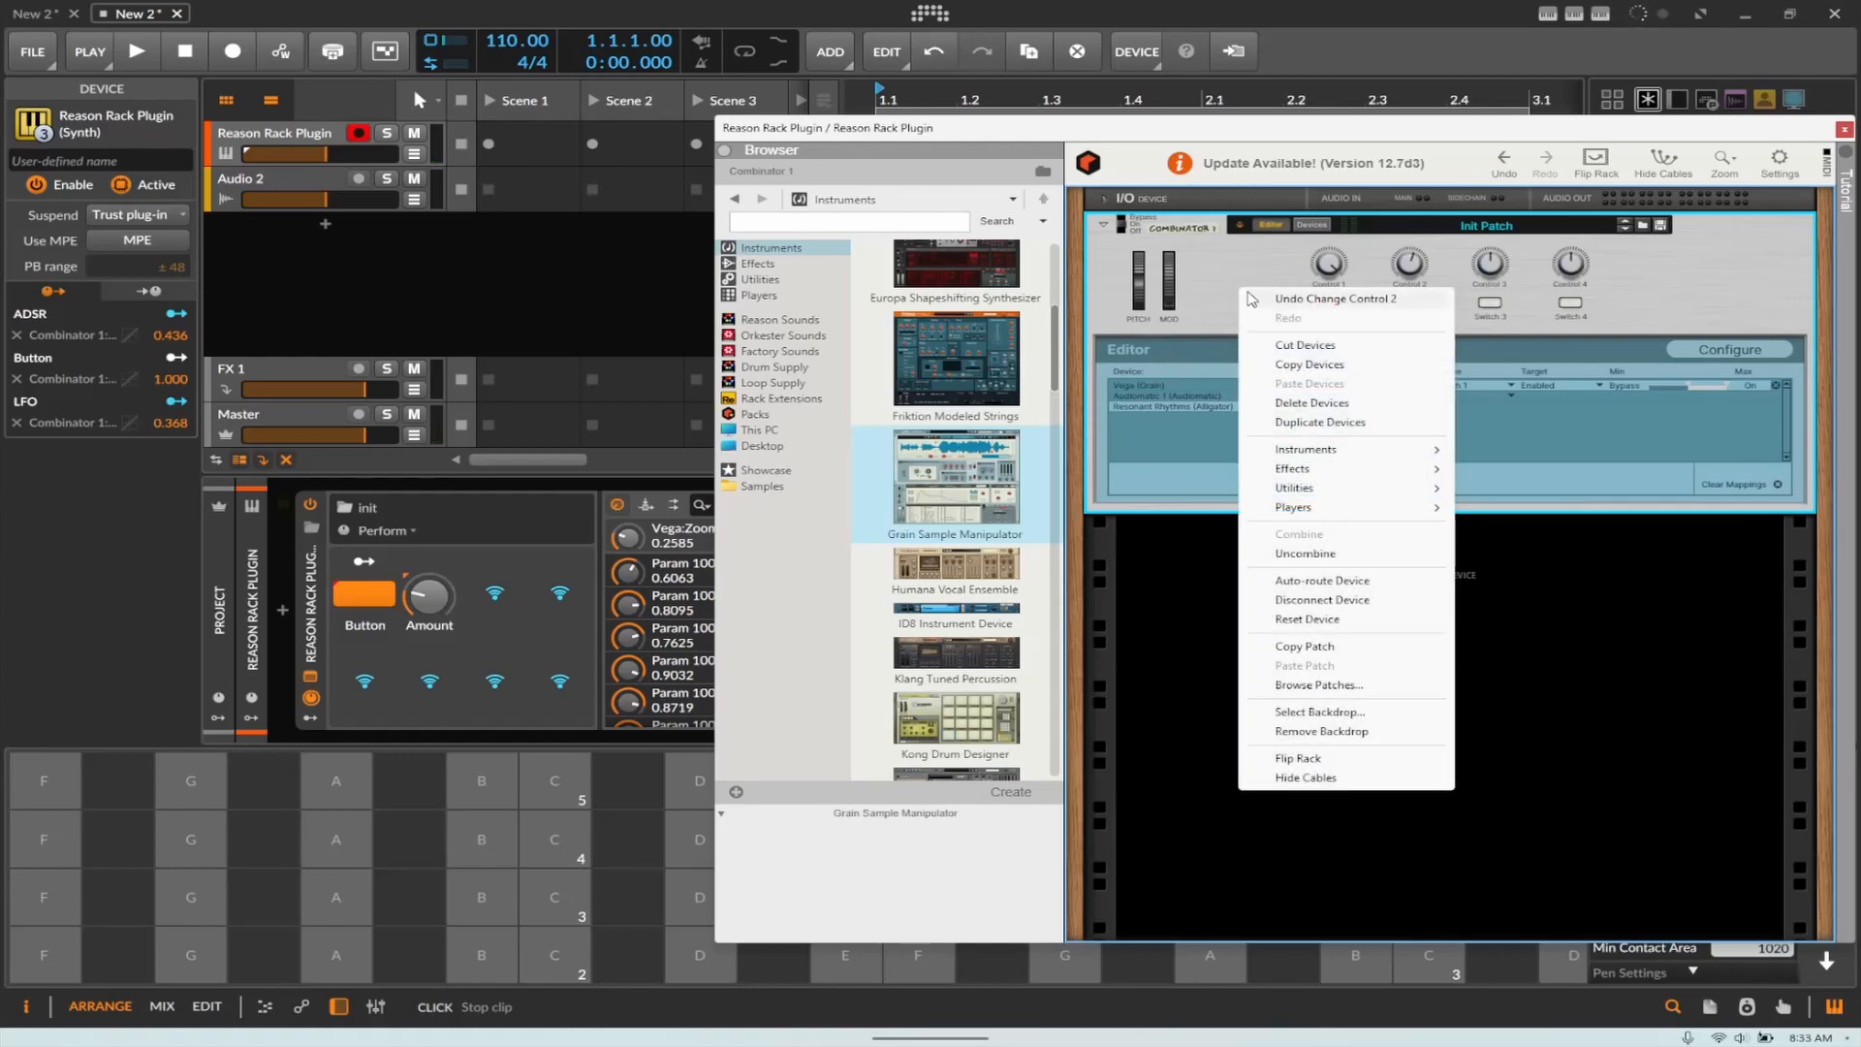
click(1258, 297)
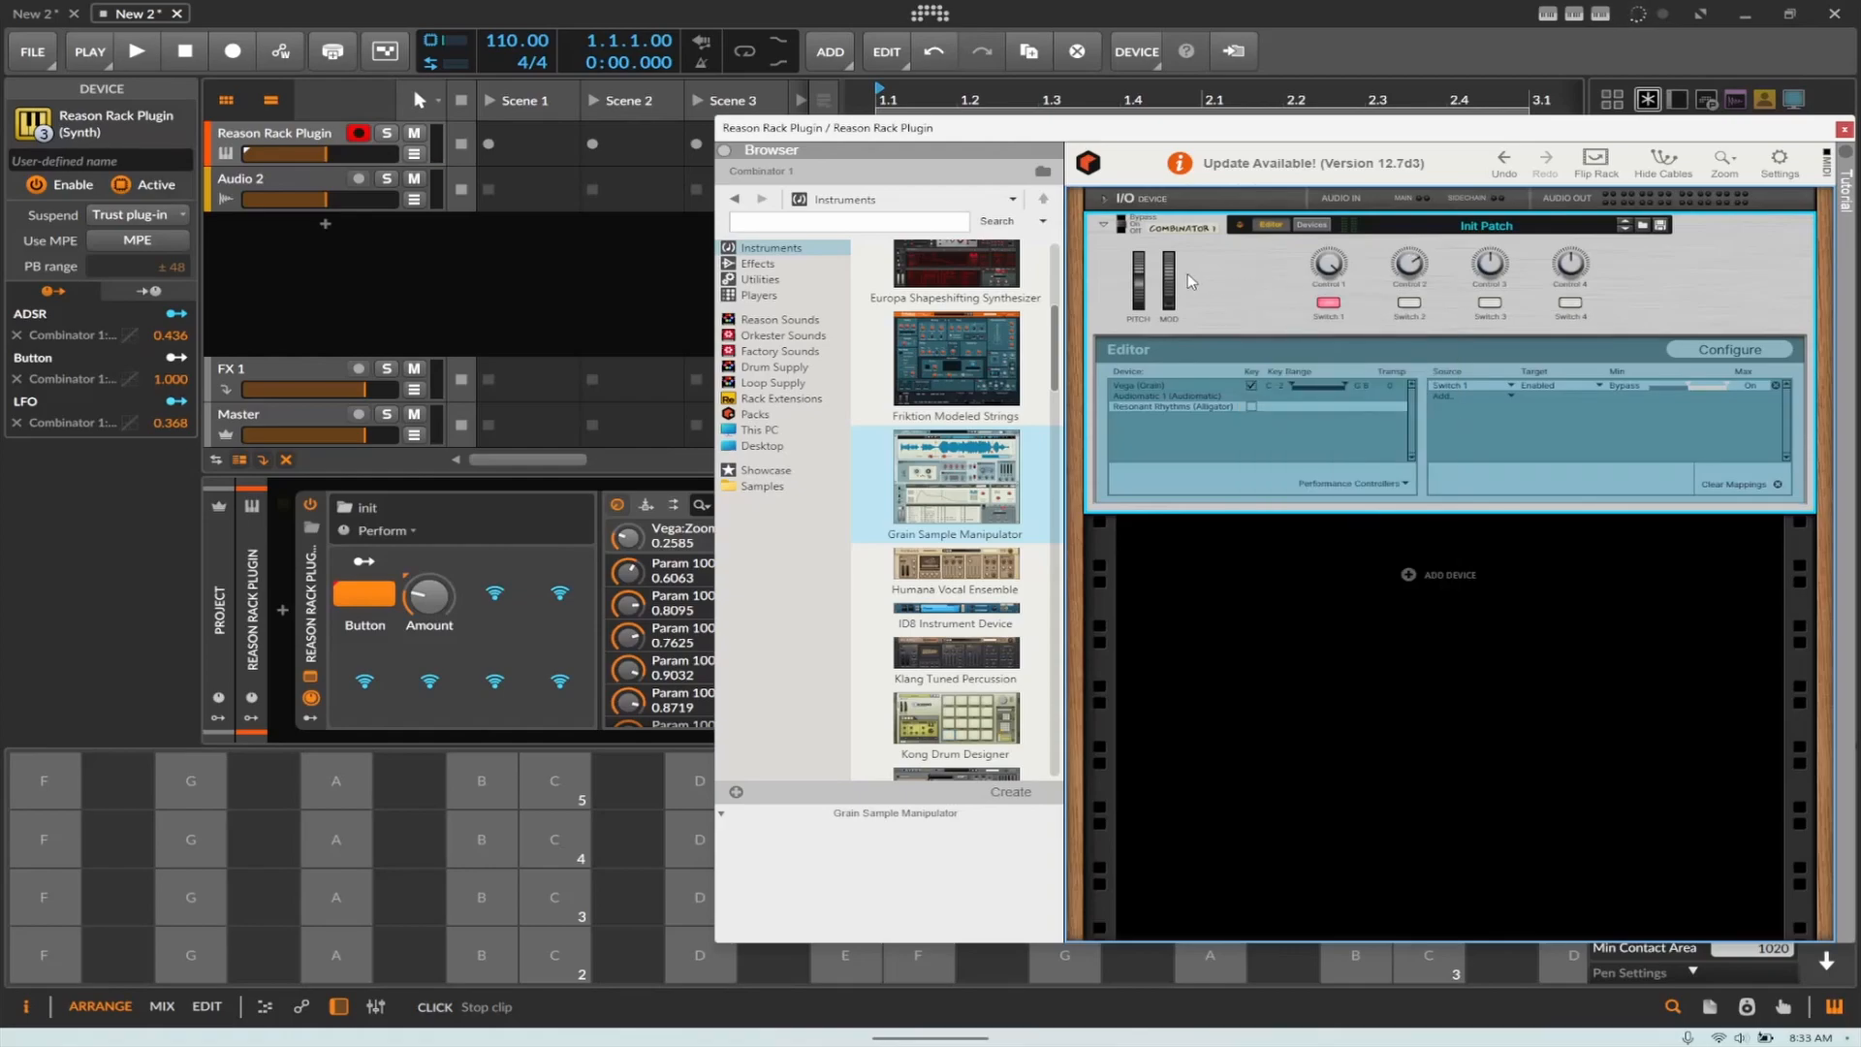
Step: Configure the Combinator panel and add a new control, placing it between the MOD wheel and Control 1
click(1725, 349)
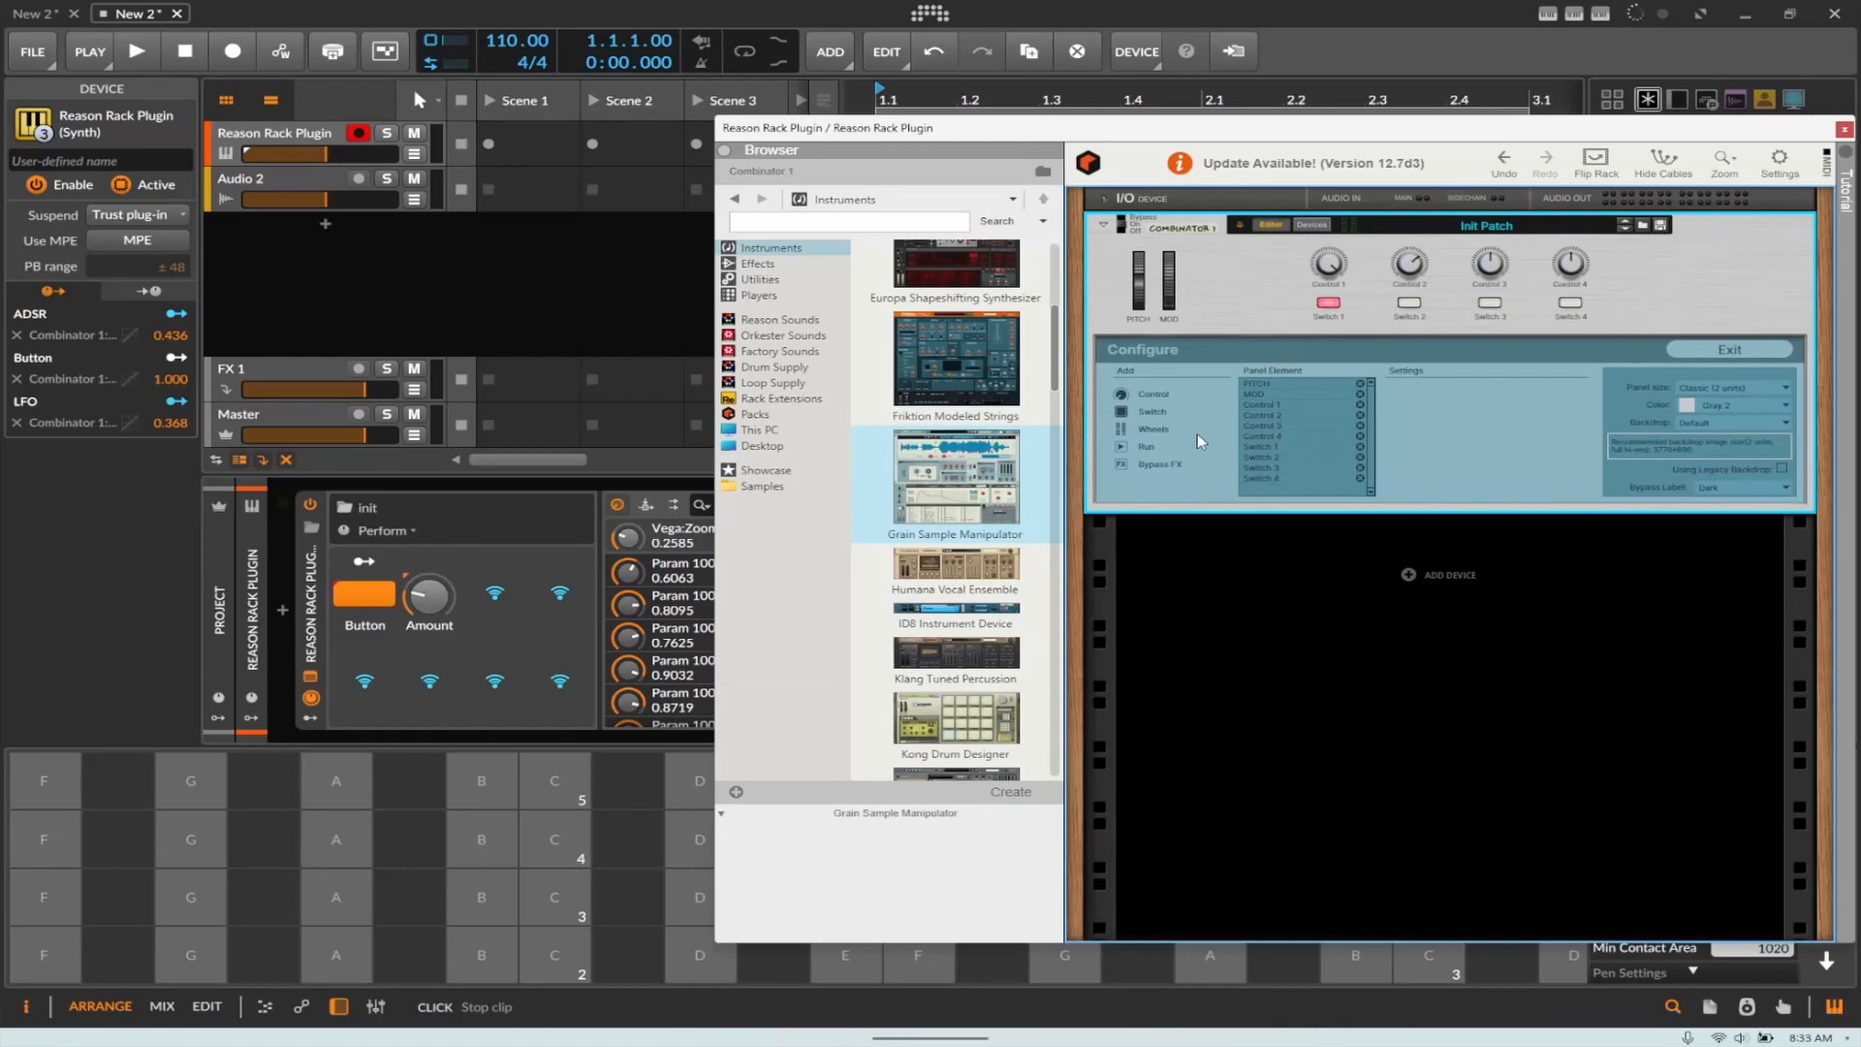
click(1121, 393)
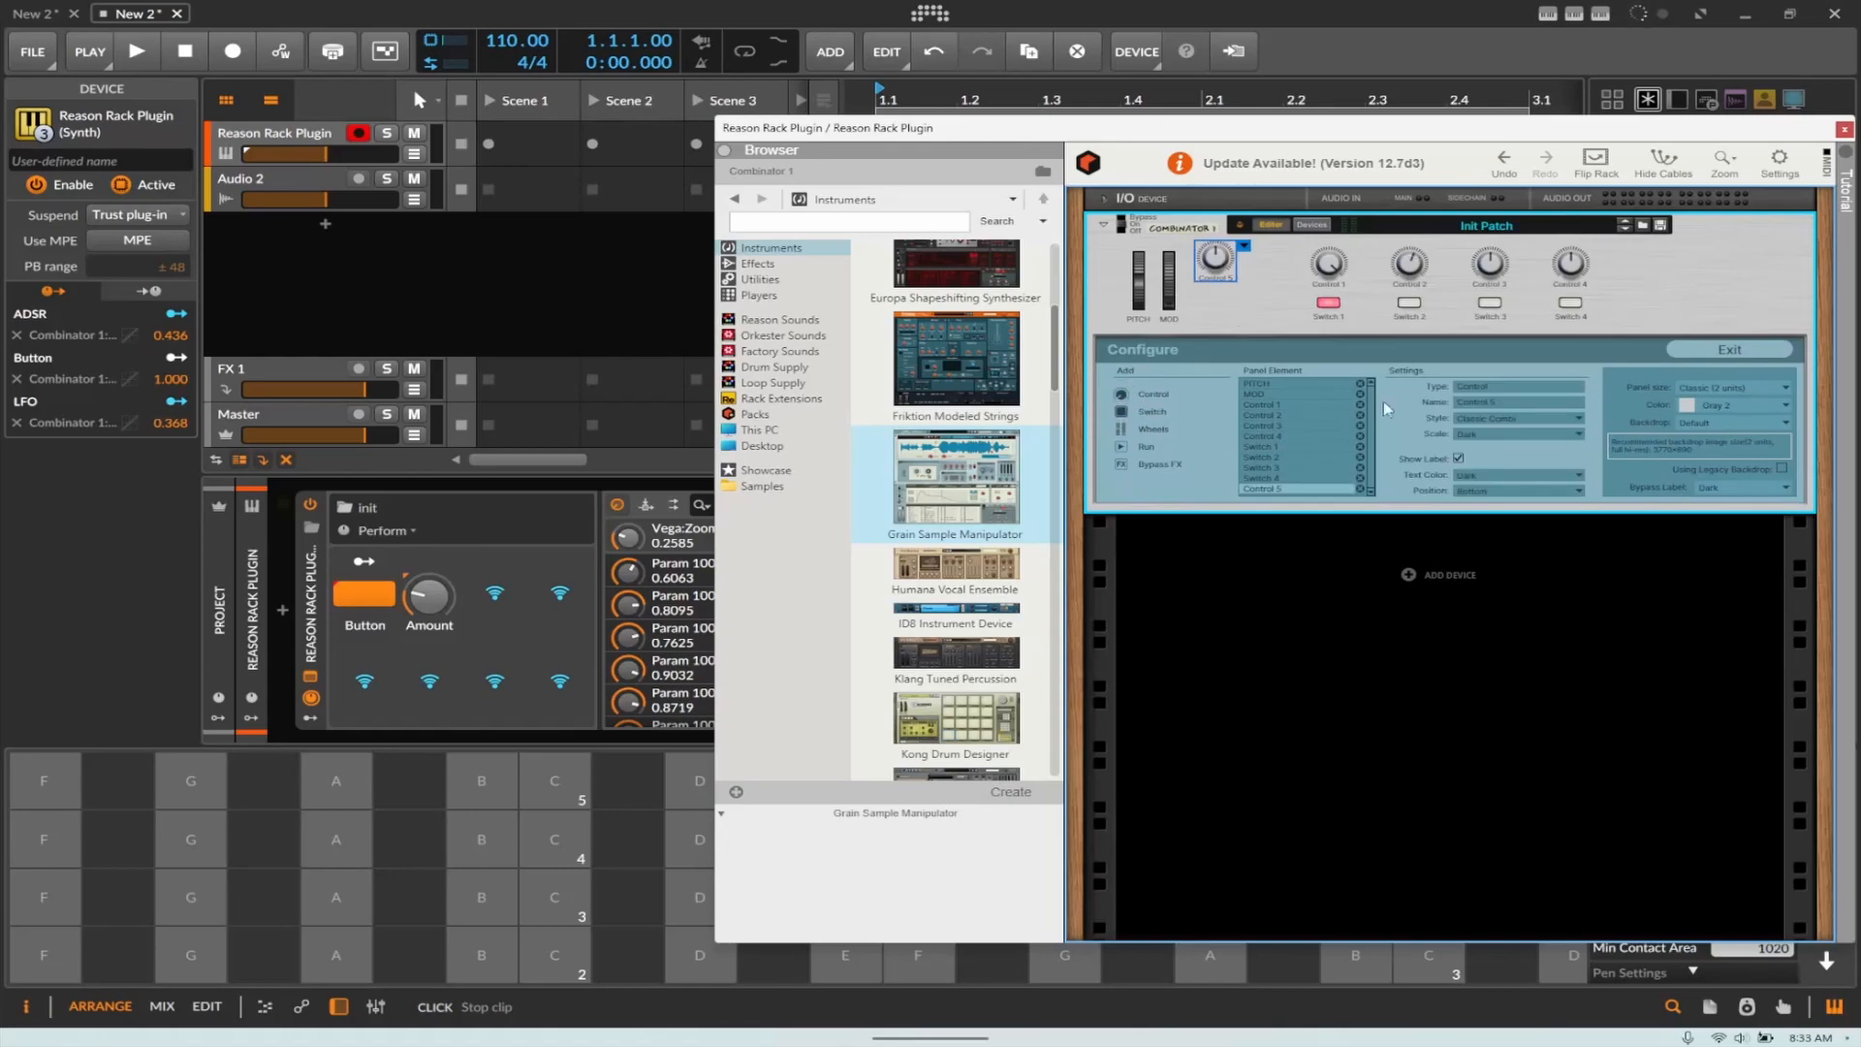
drag(1219, 260, 1275, 261)
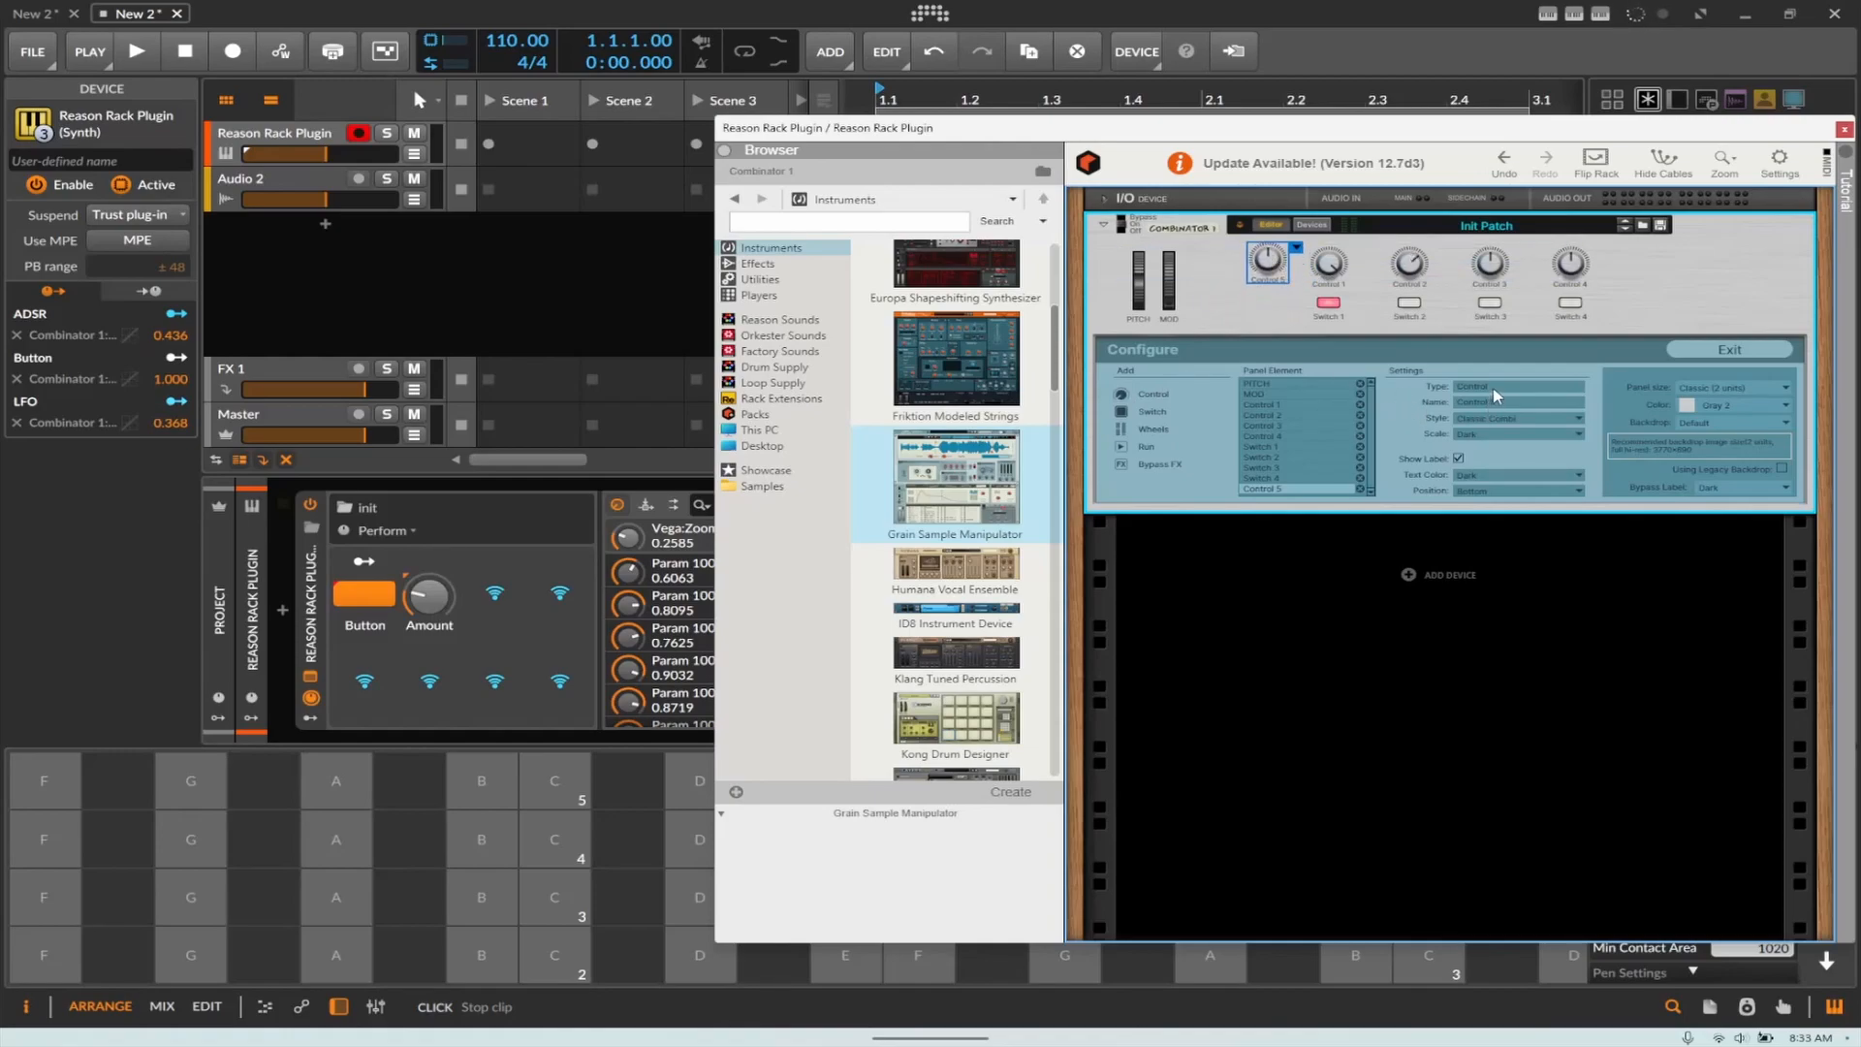
Step: Set the new control's style to Vintage Big and its scale to Light
click(1507, 418)
click(1589, 571)
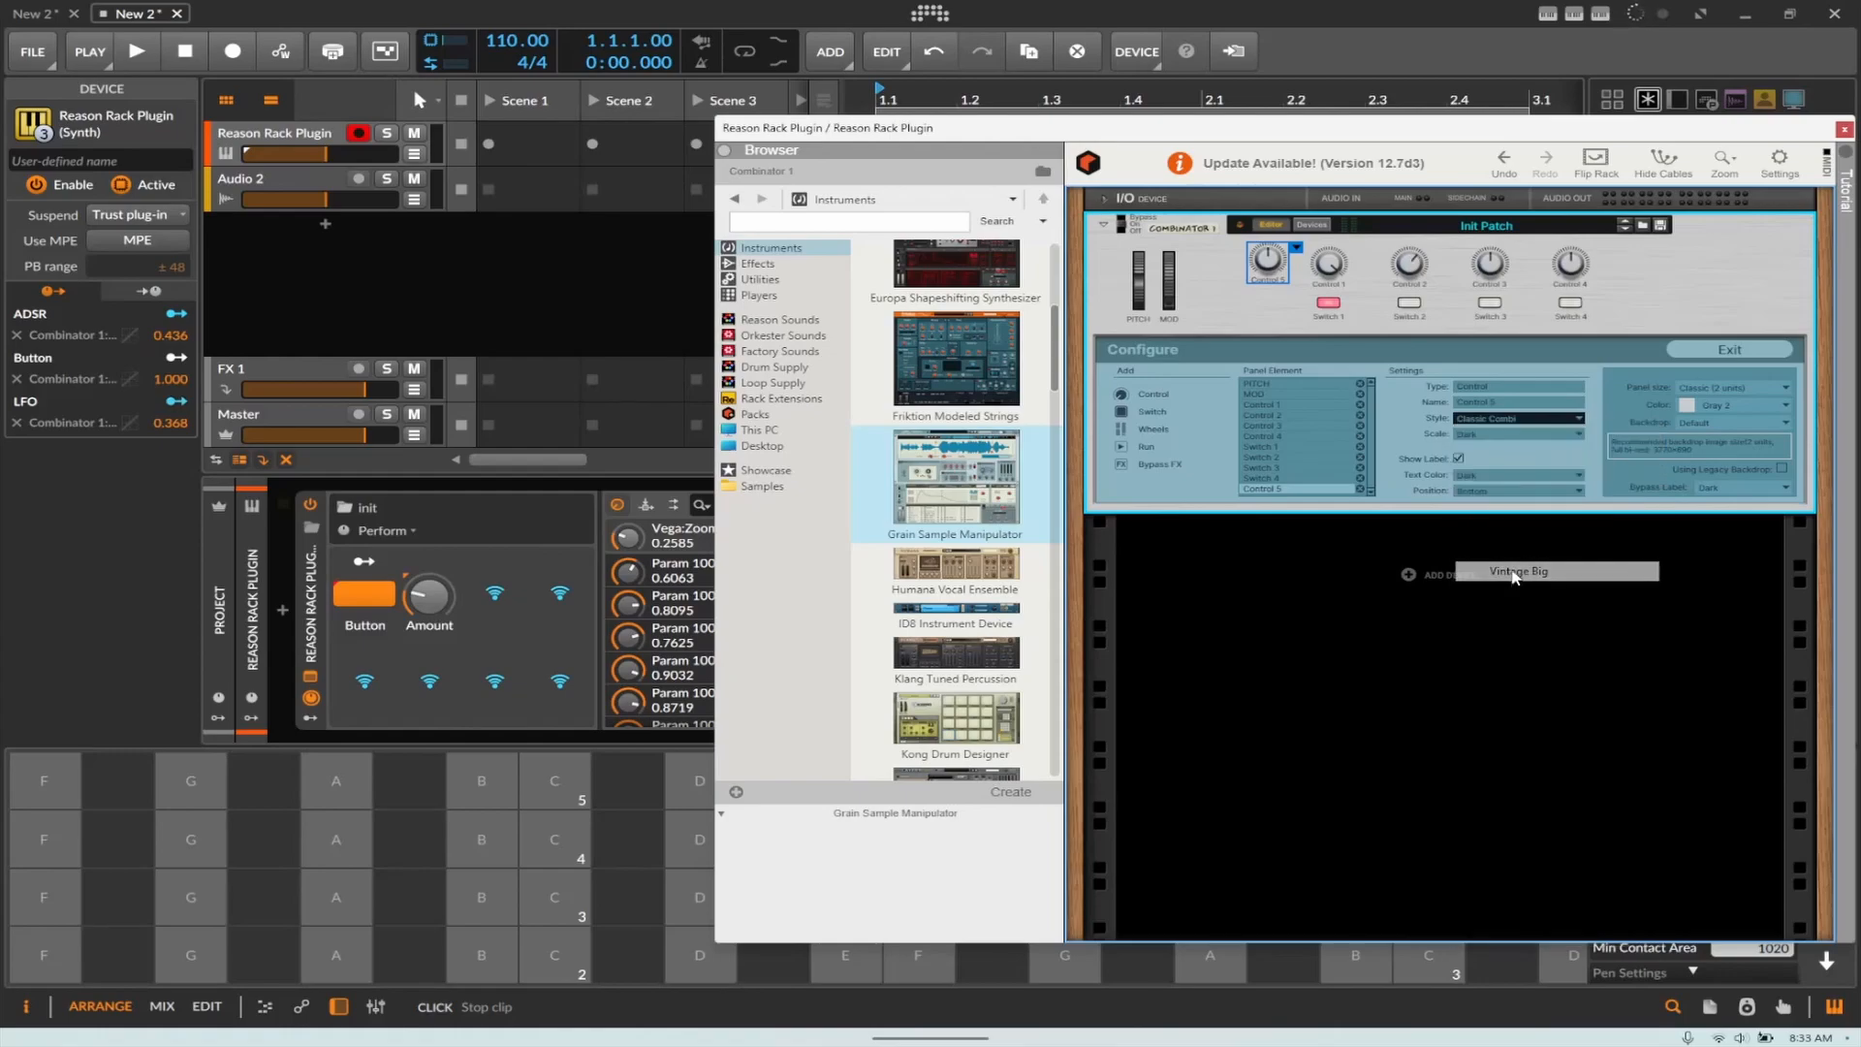
click(1492, 435)
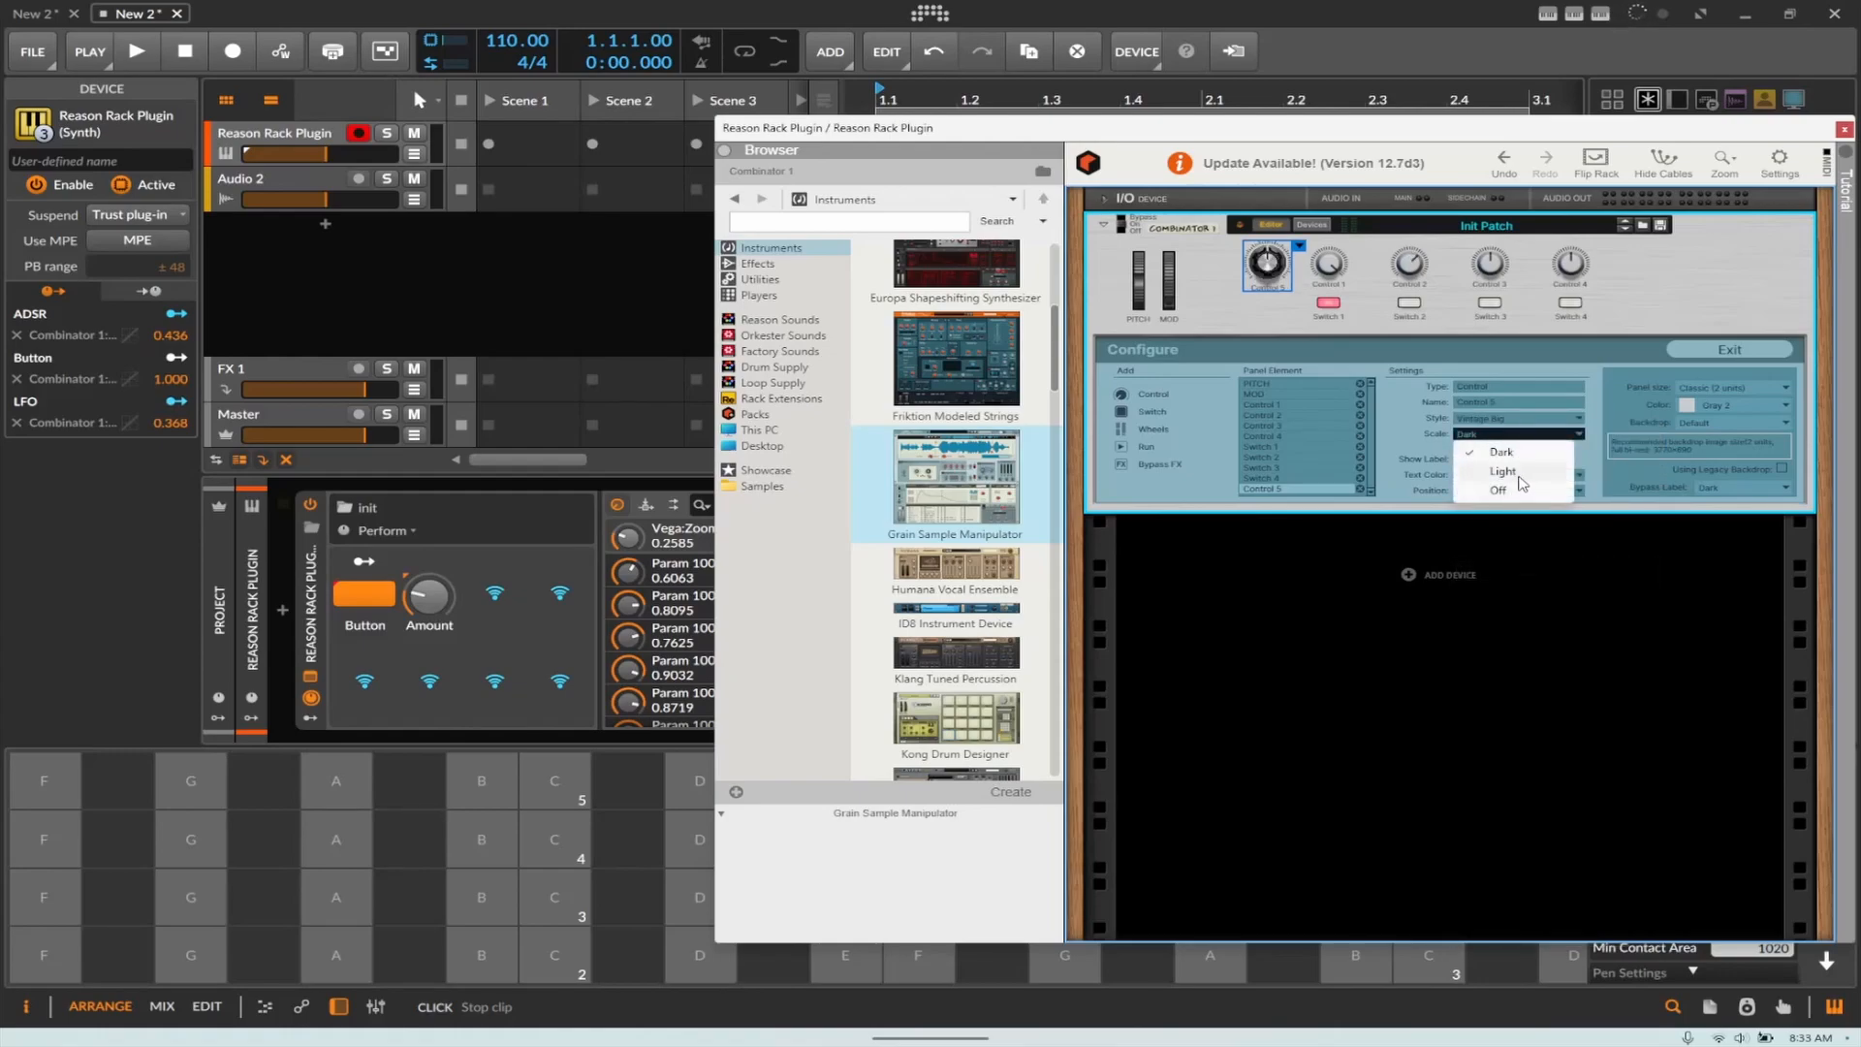
click(1565, 473)
click(1271, 305)
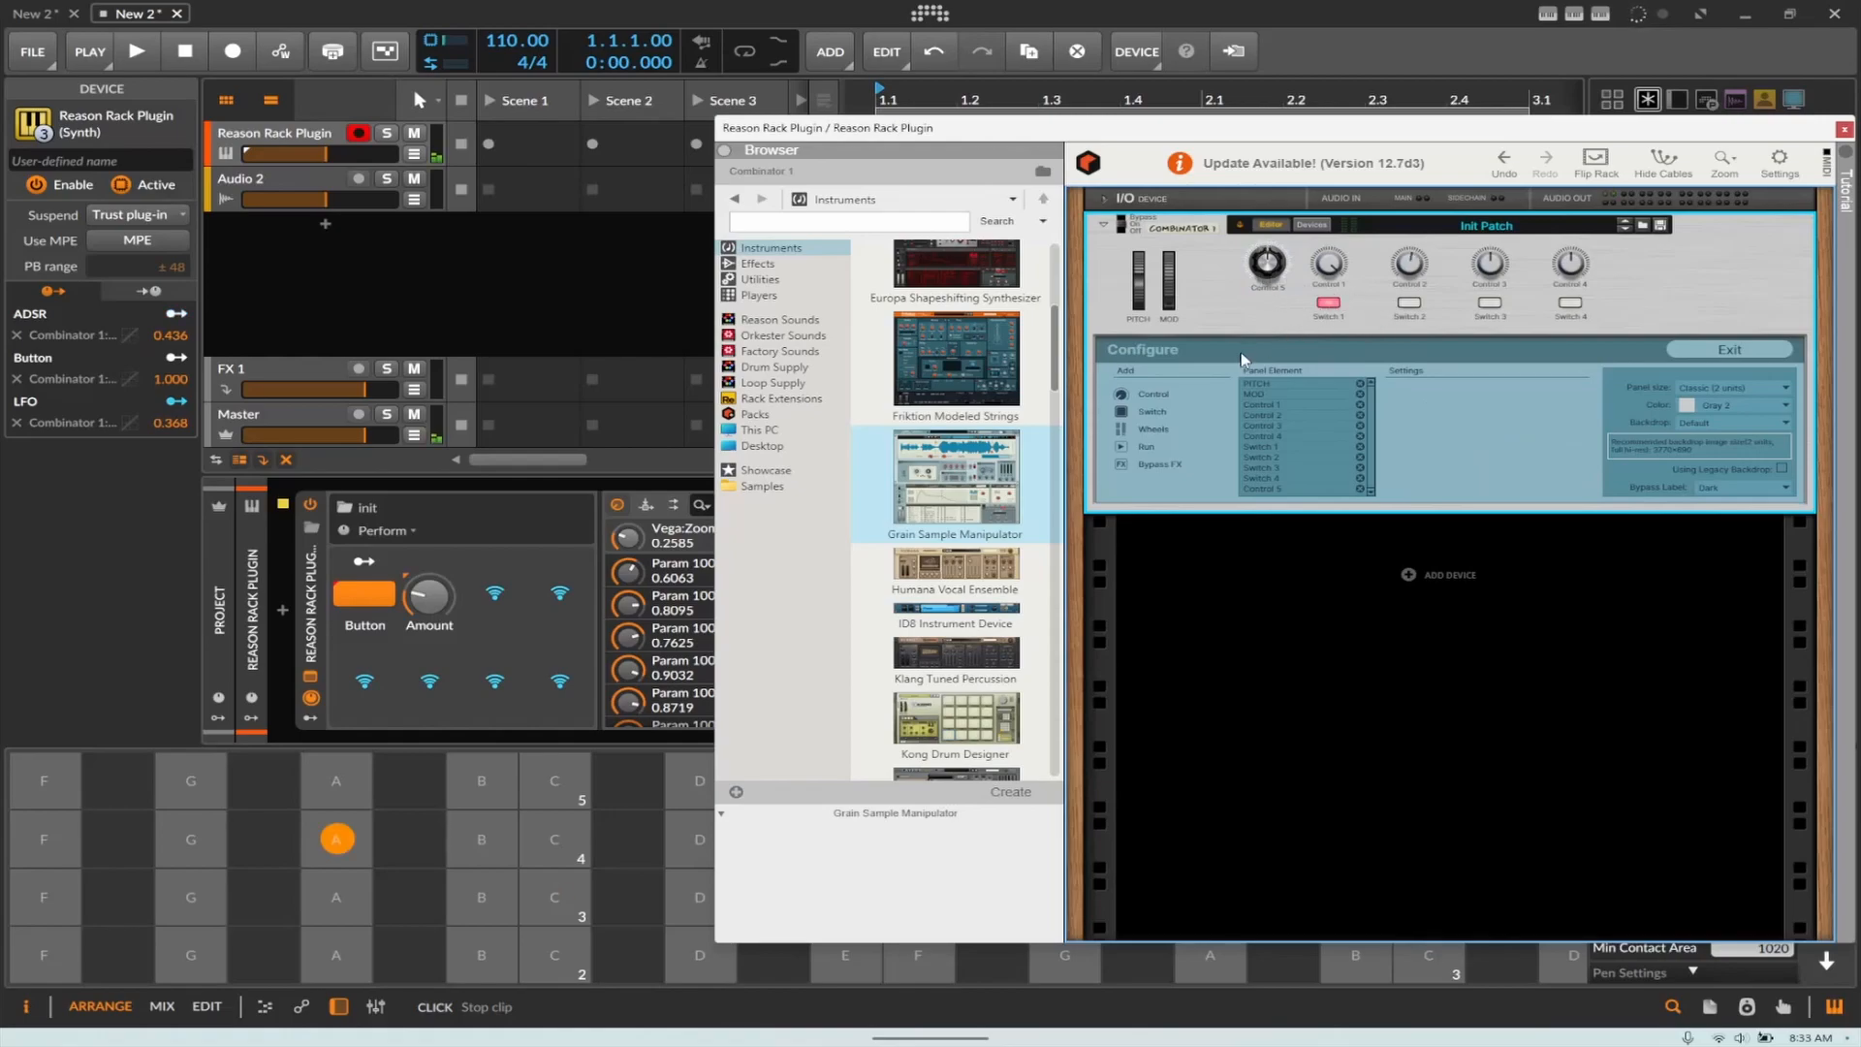
Step: Add a further switch and a further control to the Combinator panel
click(1121, 414)
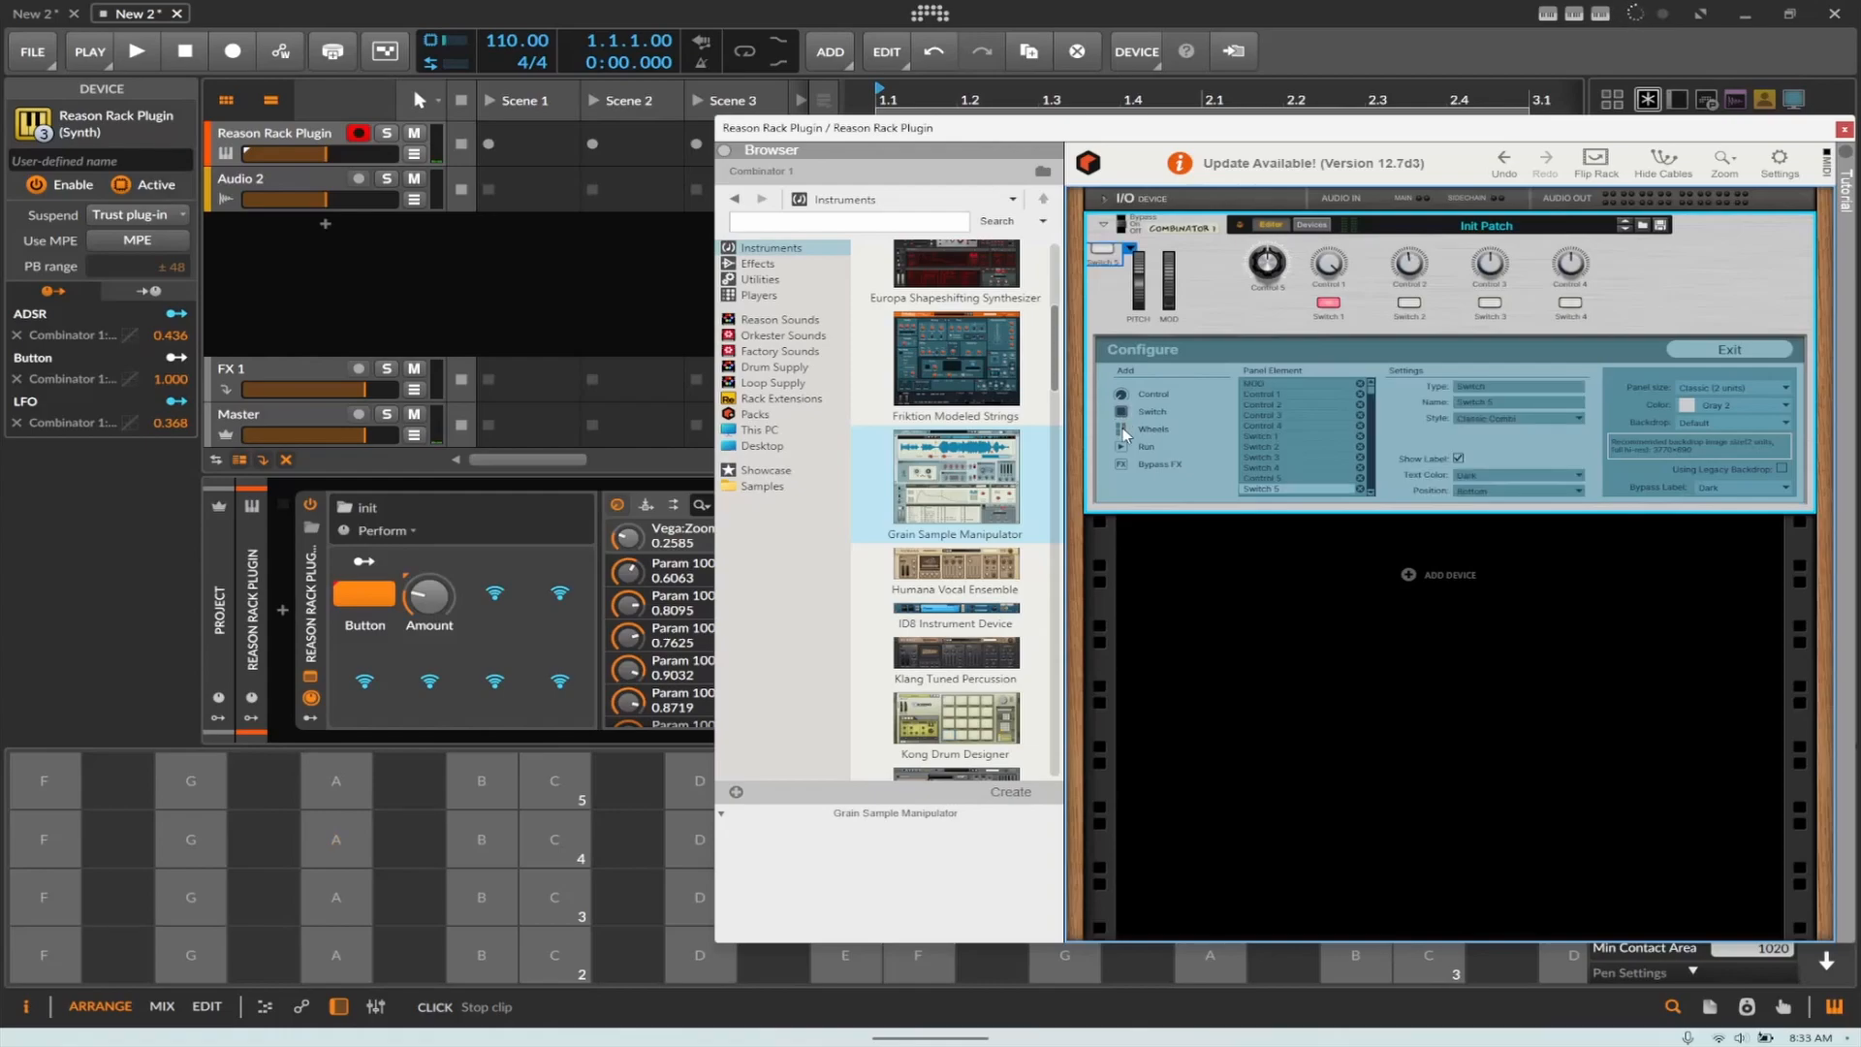
drag(1101, 239, 1211, 292)
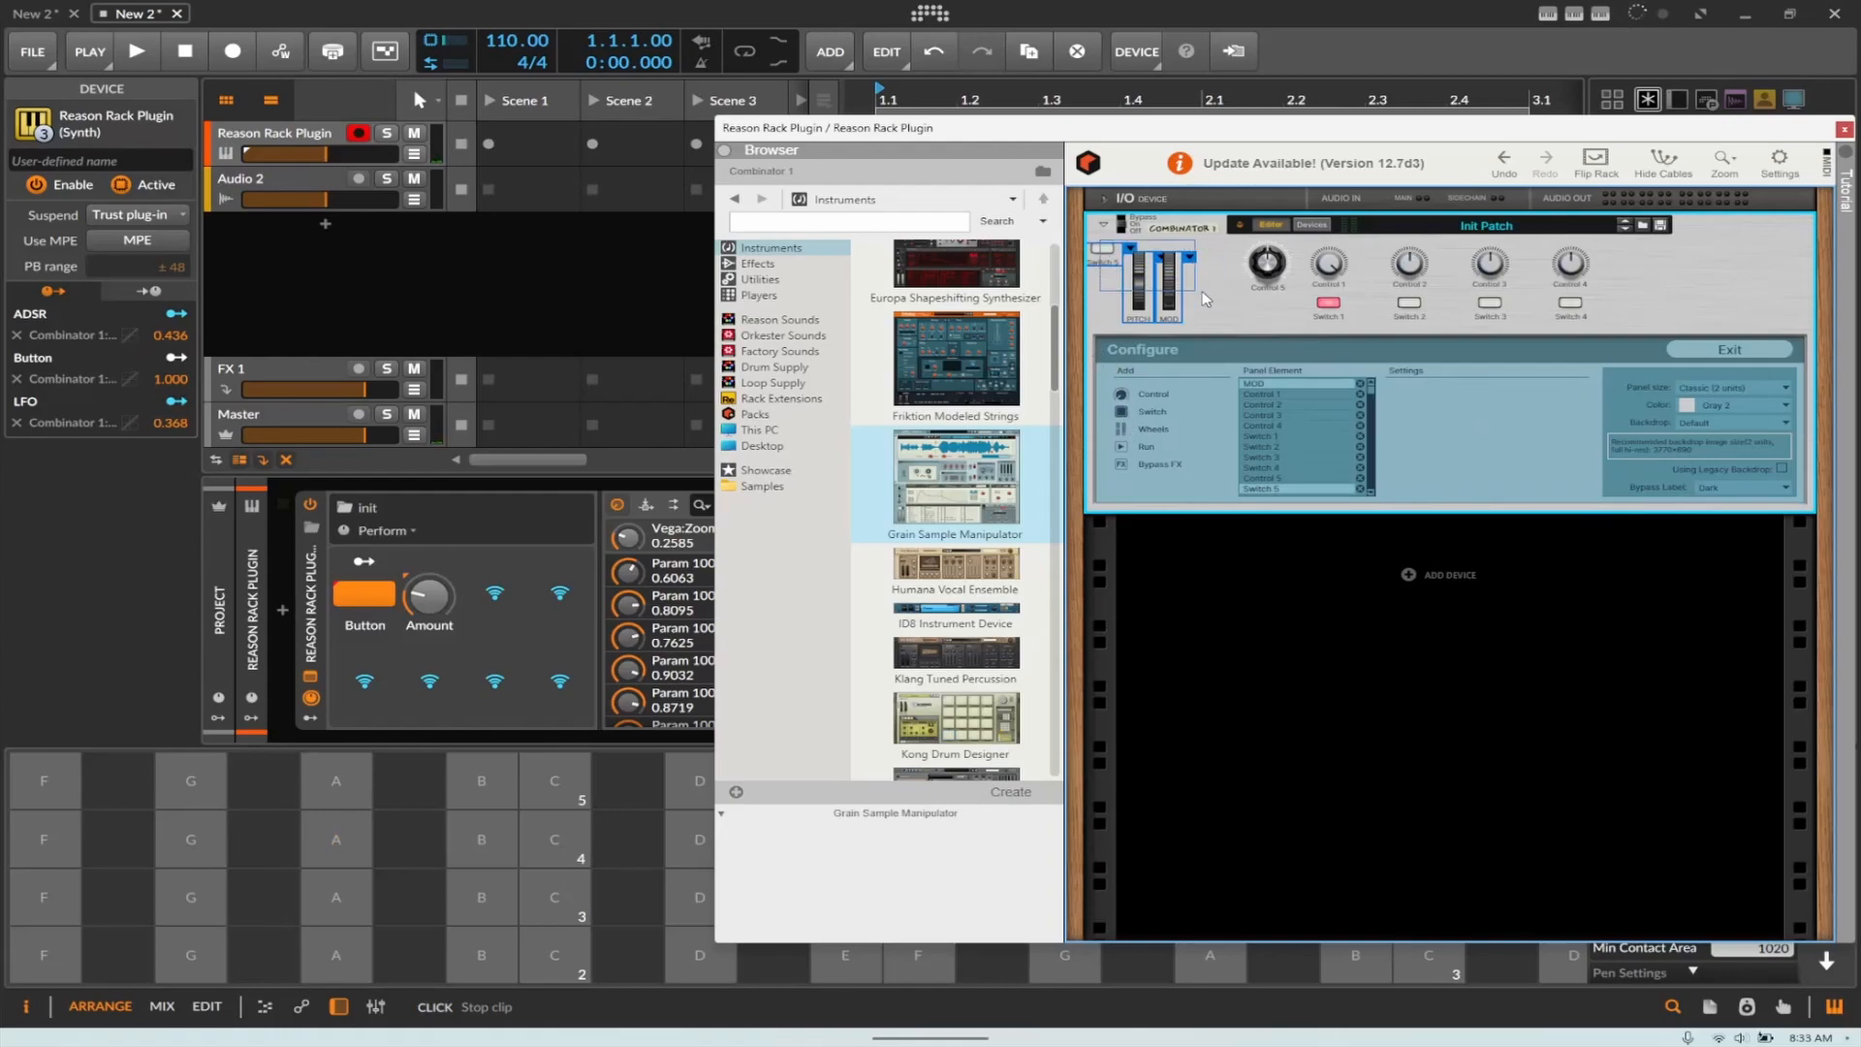
click(1169, 329)
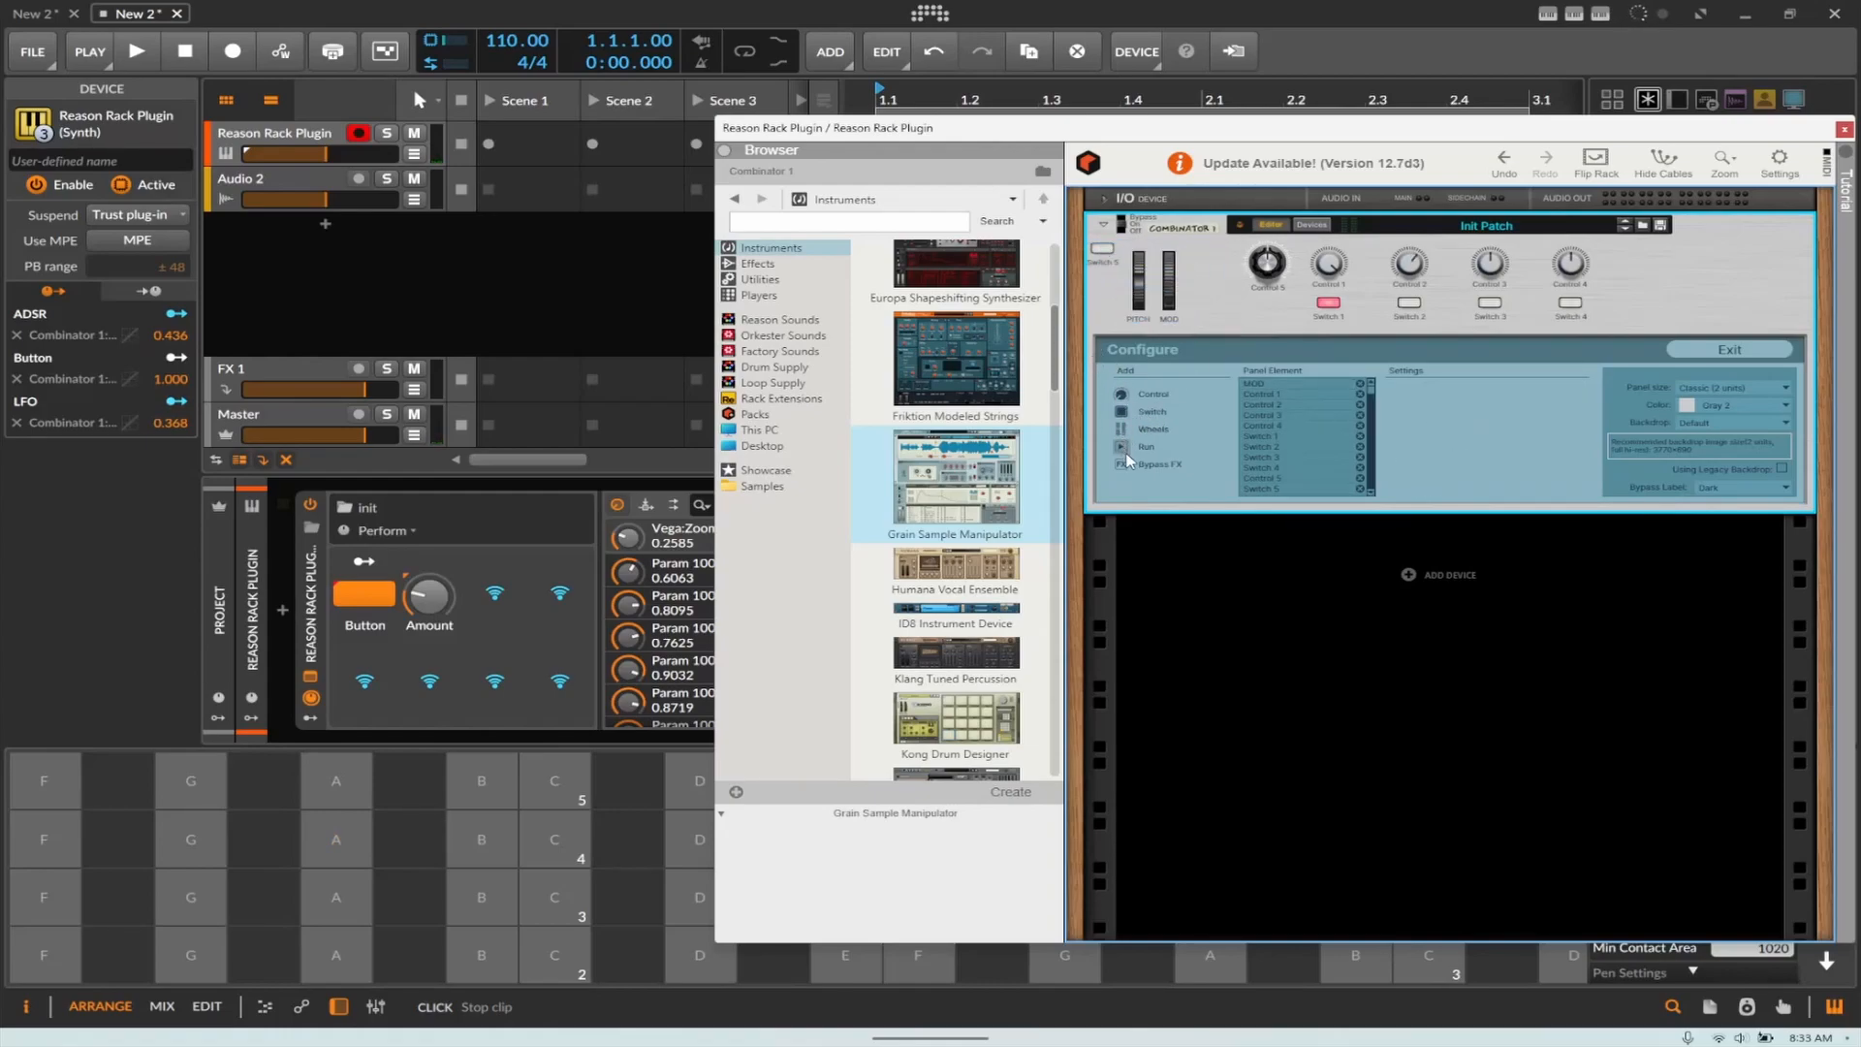
click(1121, 395)
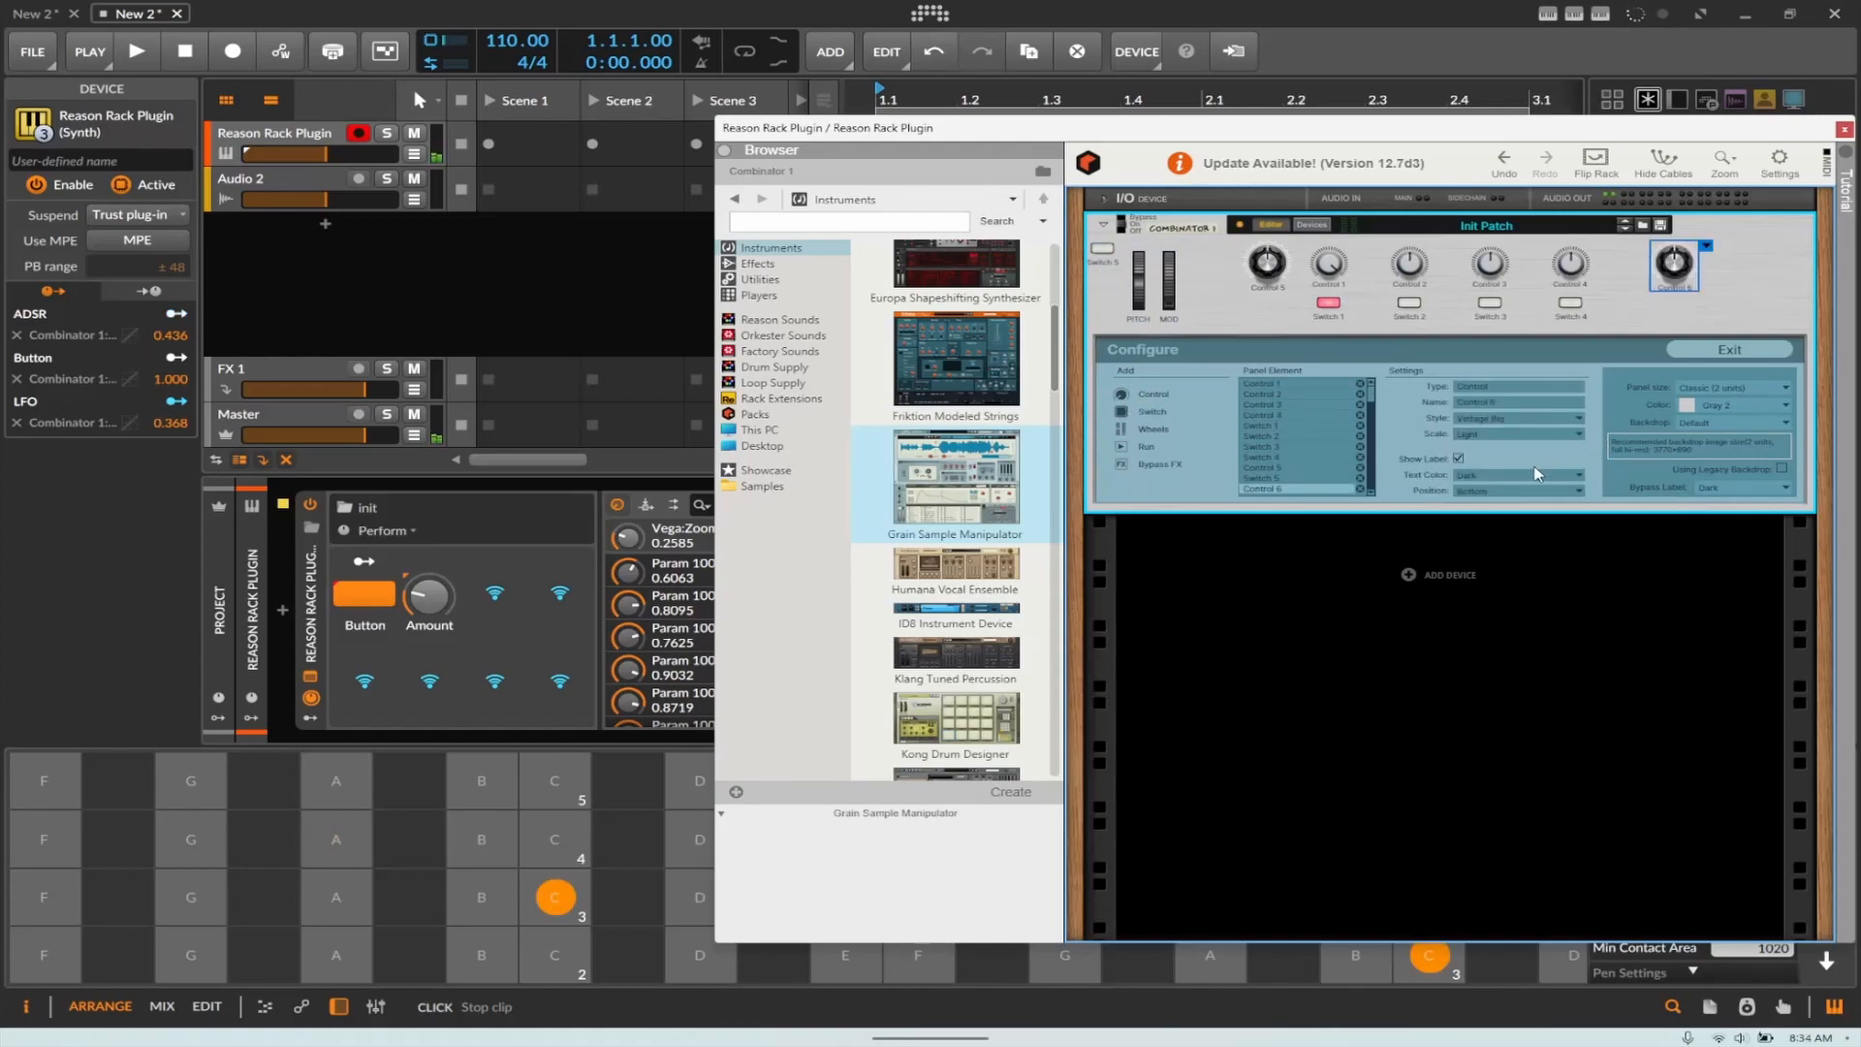
click(1478, 476)
click(1409, 495)
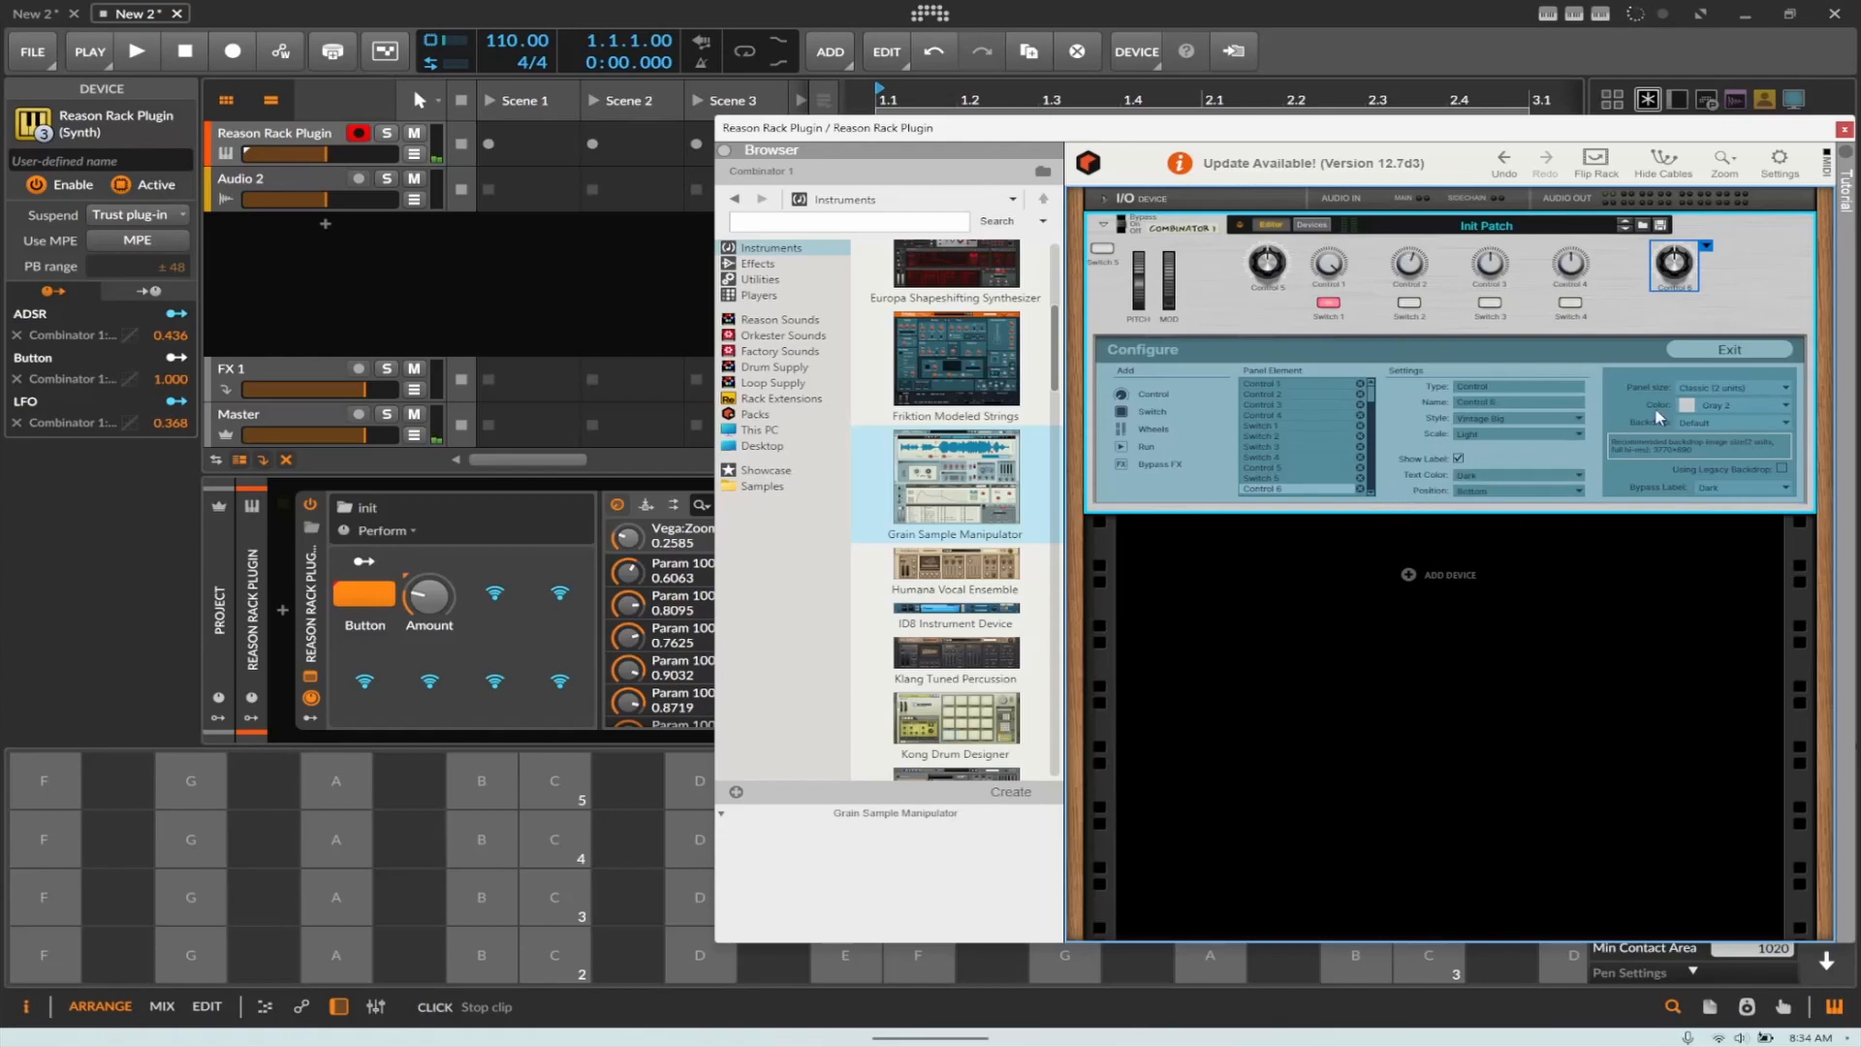
Step: Set the Combinator's panel size to Big (4 units) and check the backdrop options without changing them
click(1742, 390)
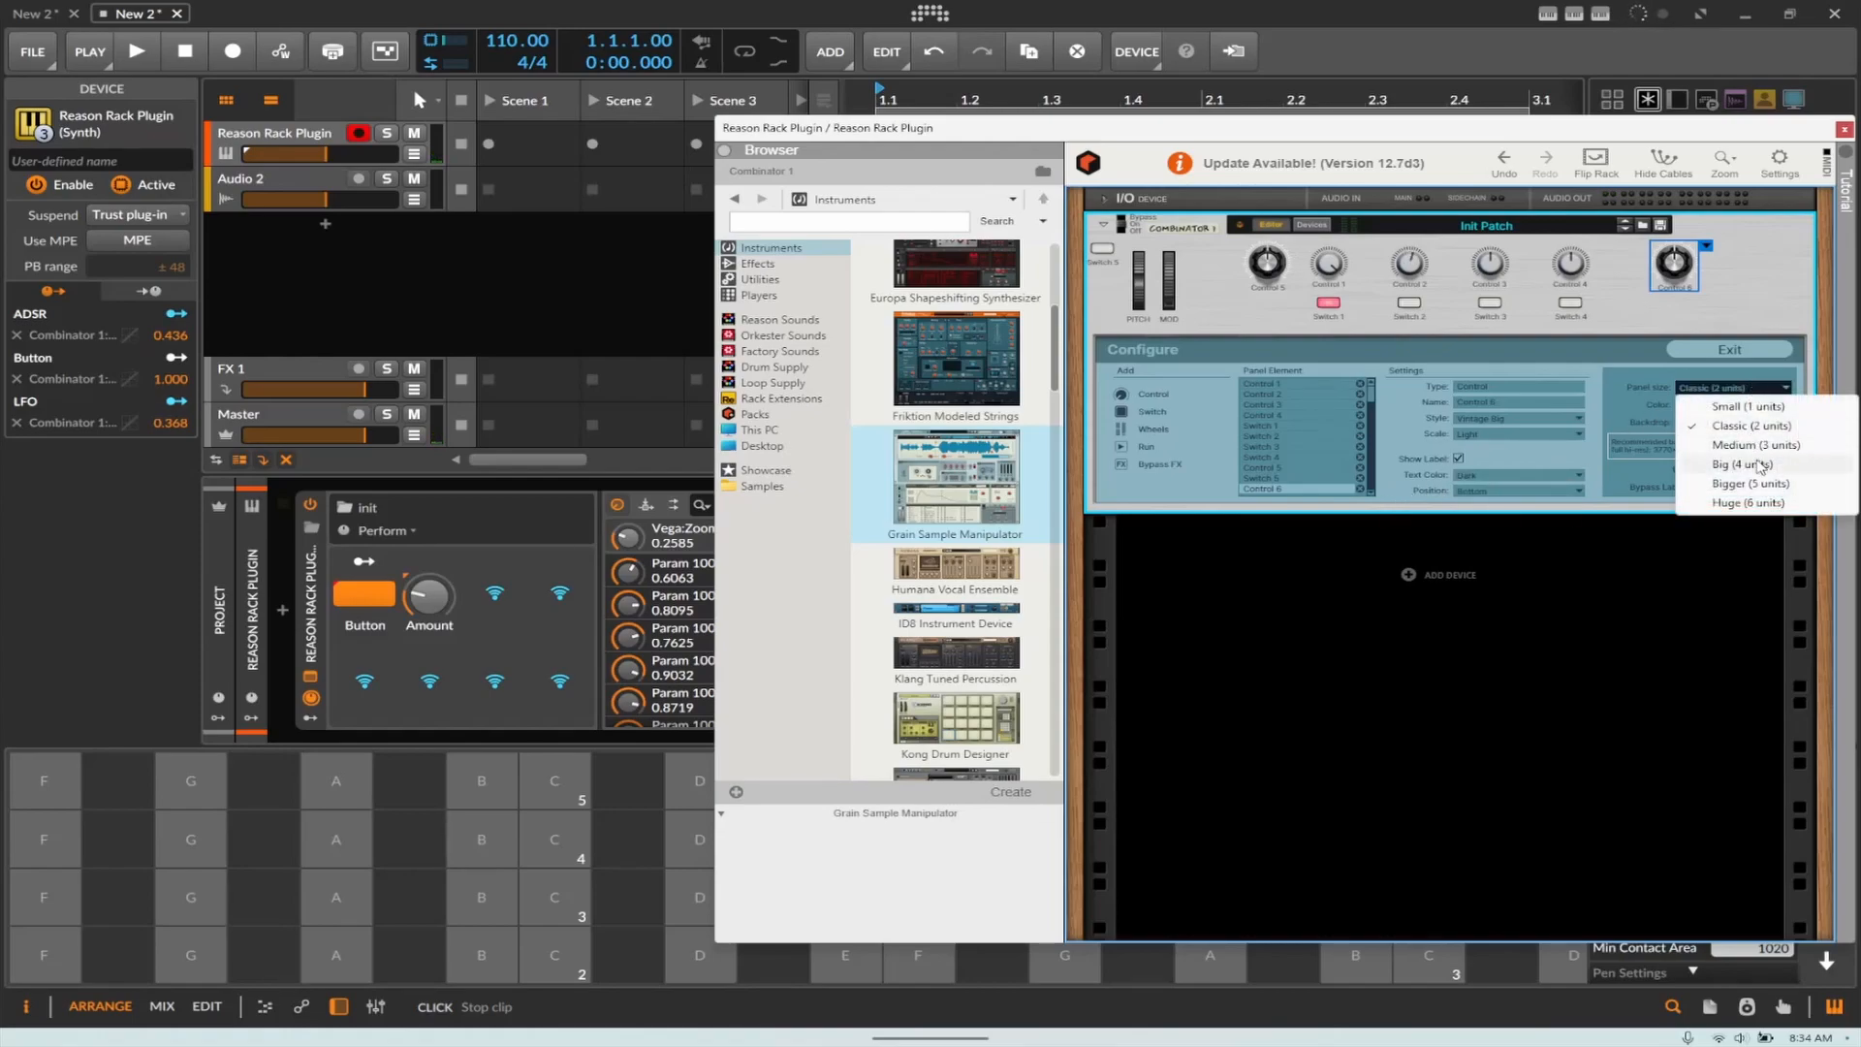
click(1759, 466)
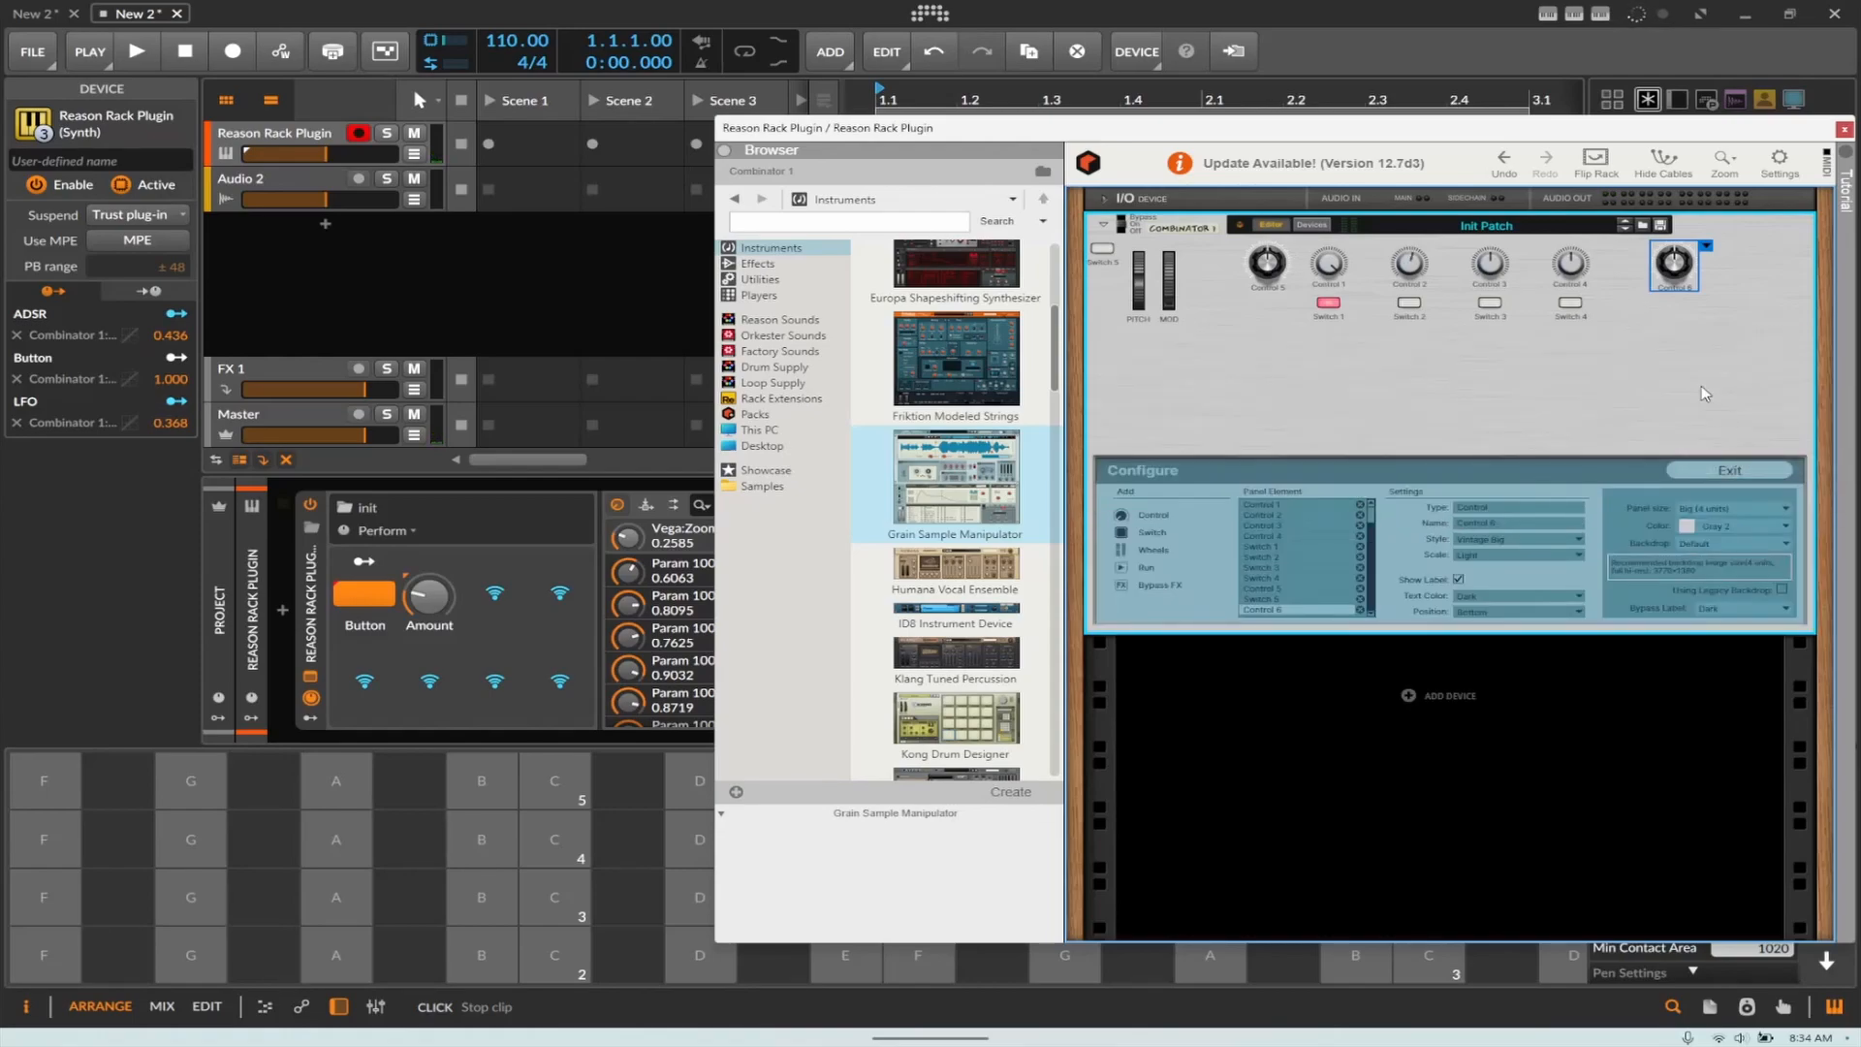
click(1747, 550)
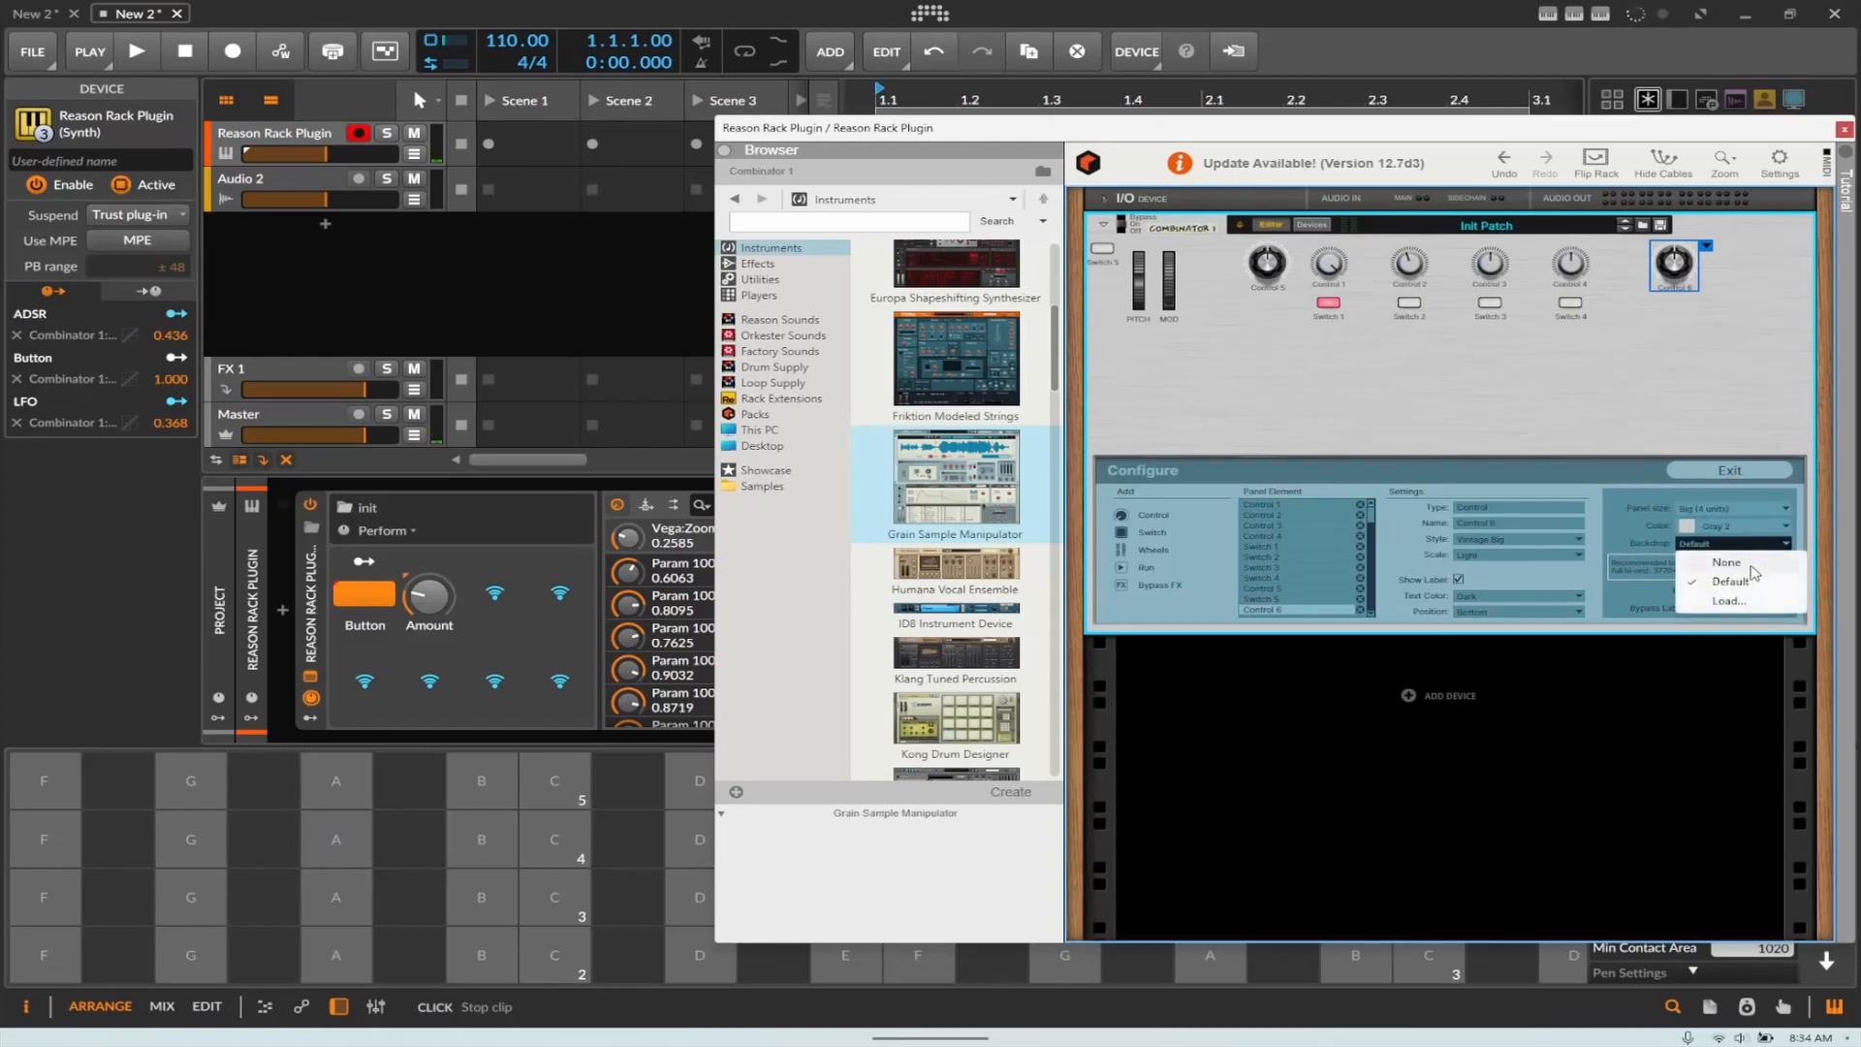
click(1663, 545)
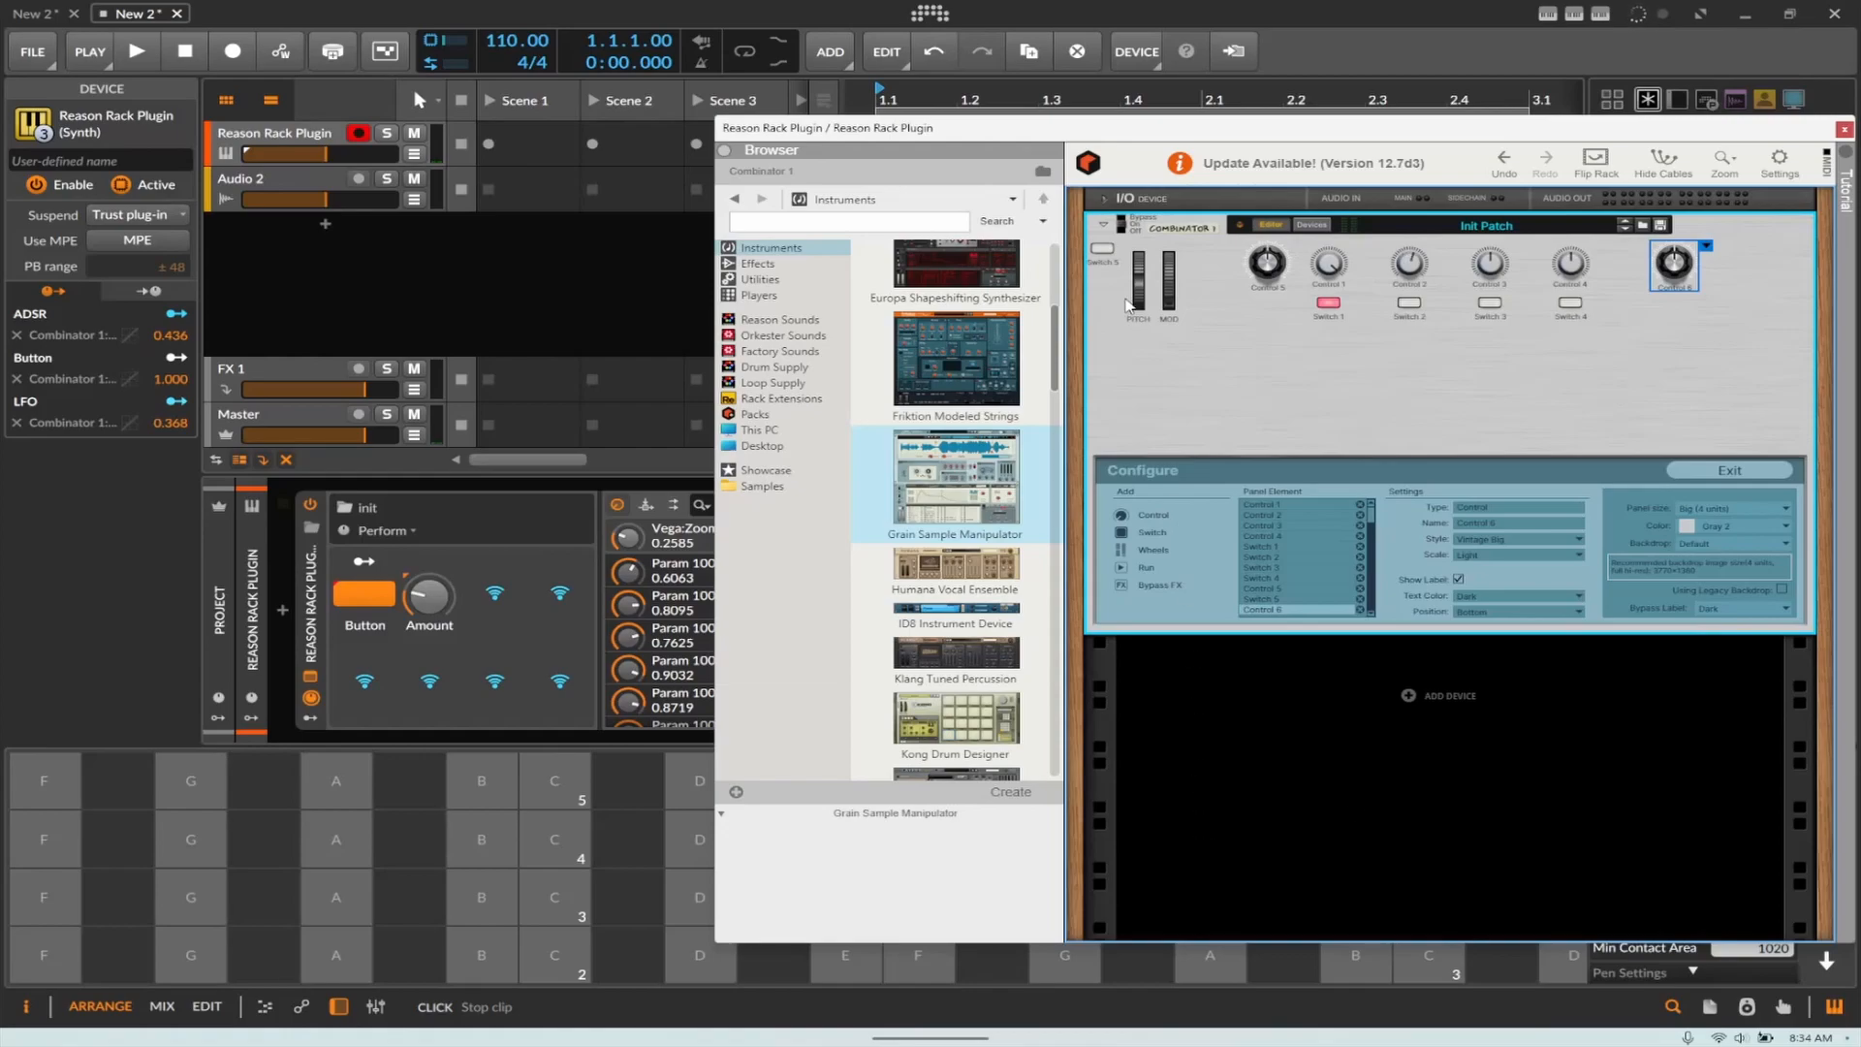
Step: Move the Reason Rack Plugin window aside to give access to the remote controls of its Bitwig device
drag(1056, 129, 870, 115)
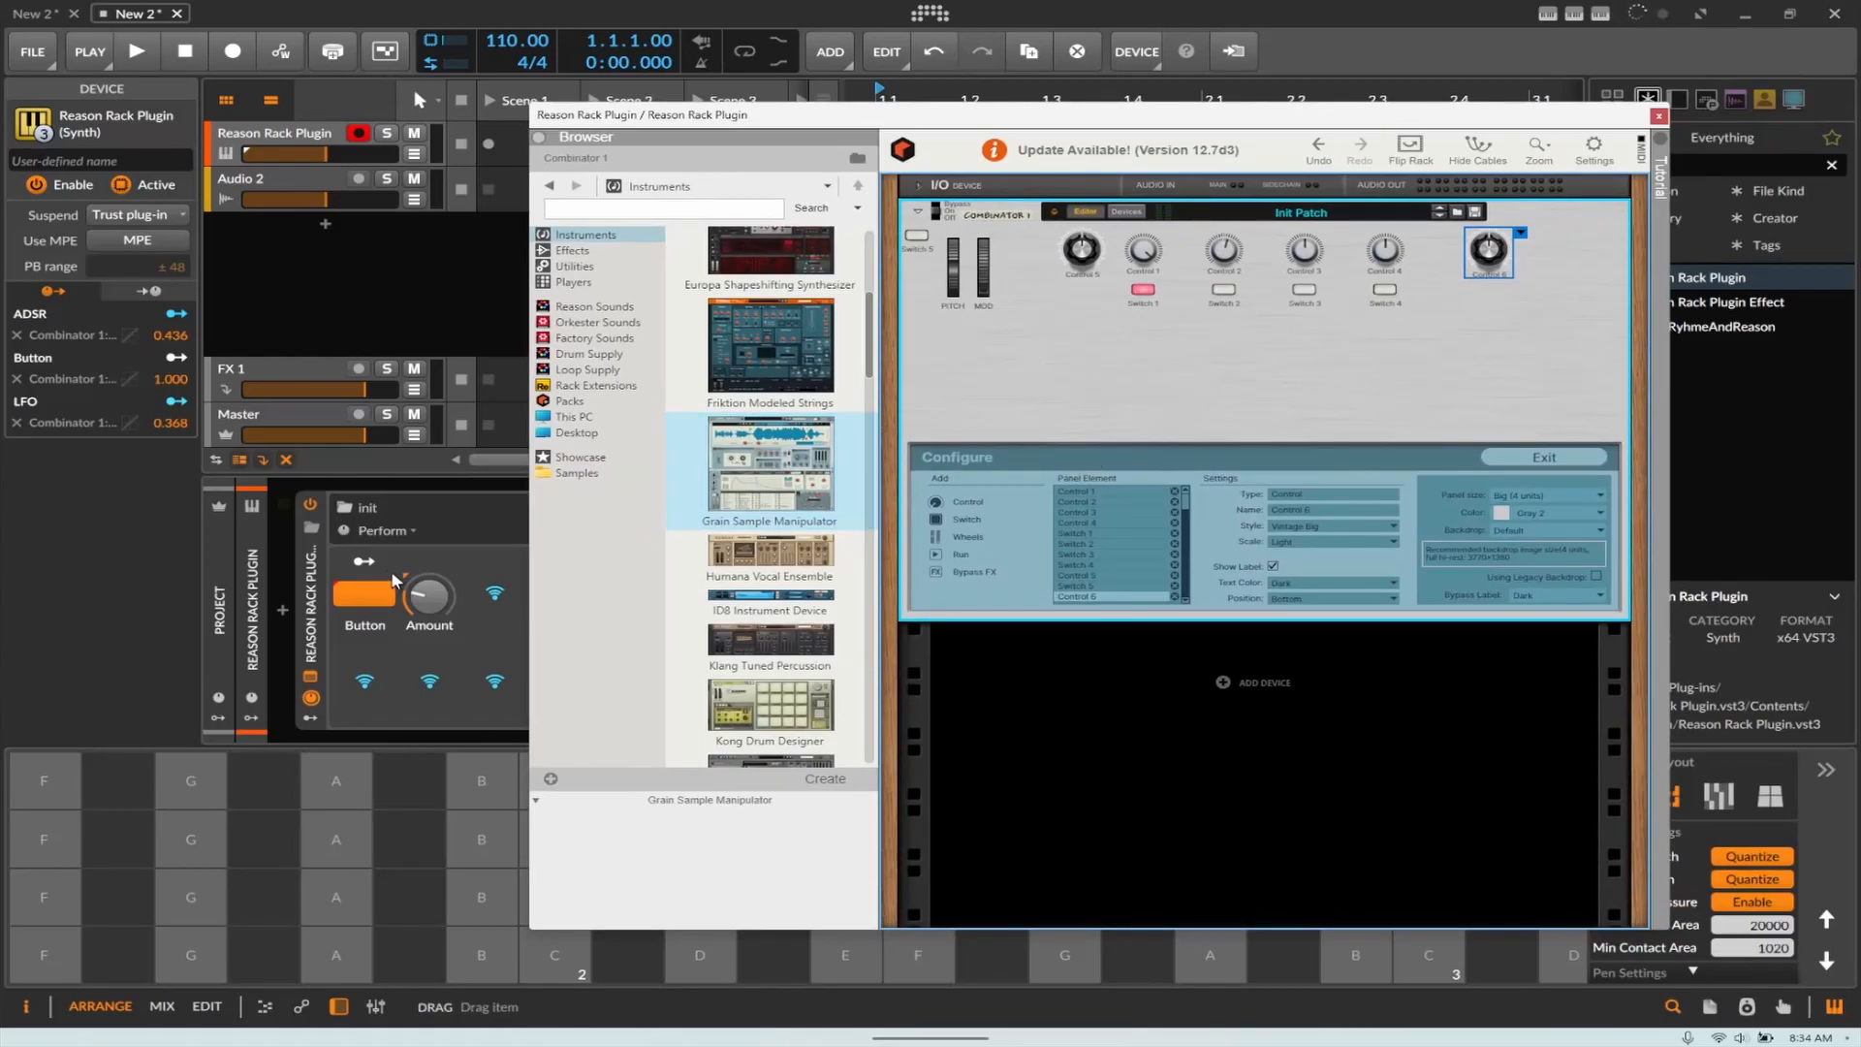
click(461, 525)
click(417, 510)
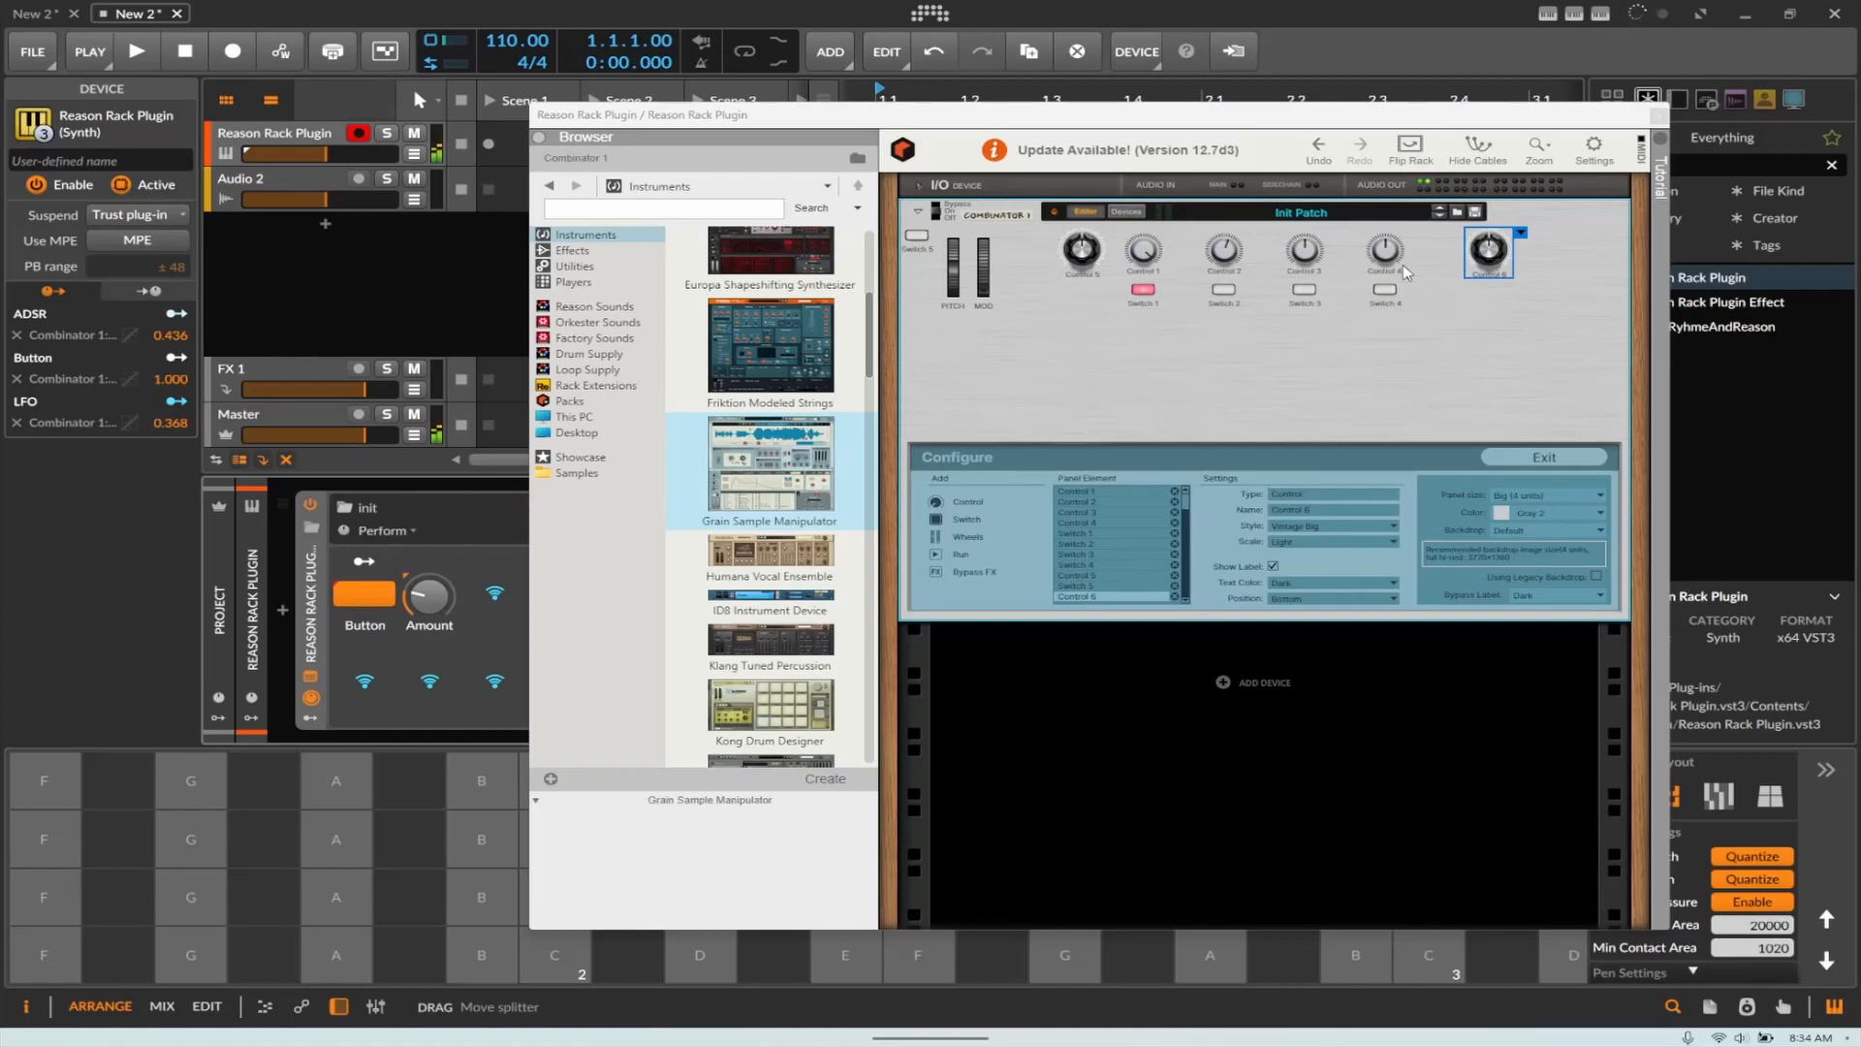
Step: Show the Combinator's devices, replace Grain with the Objekt Modeling Synthesizer, and load its Maromba patch
scroll(851, 519, down, 6)
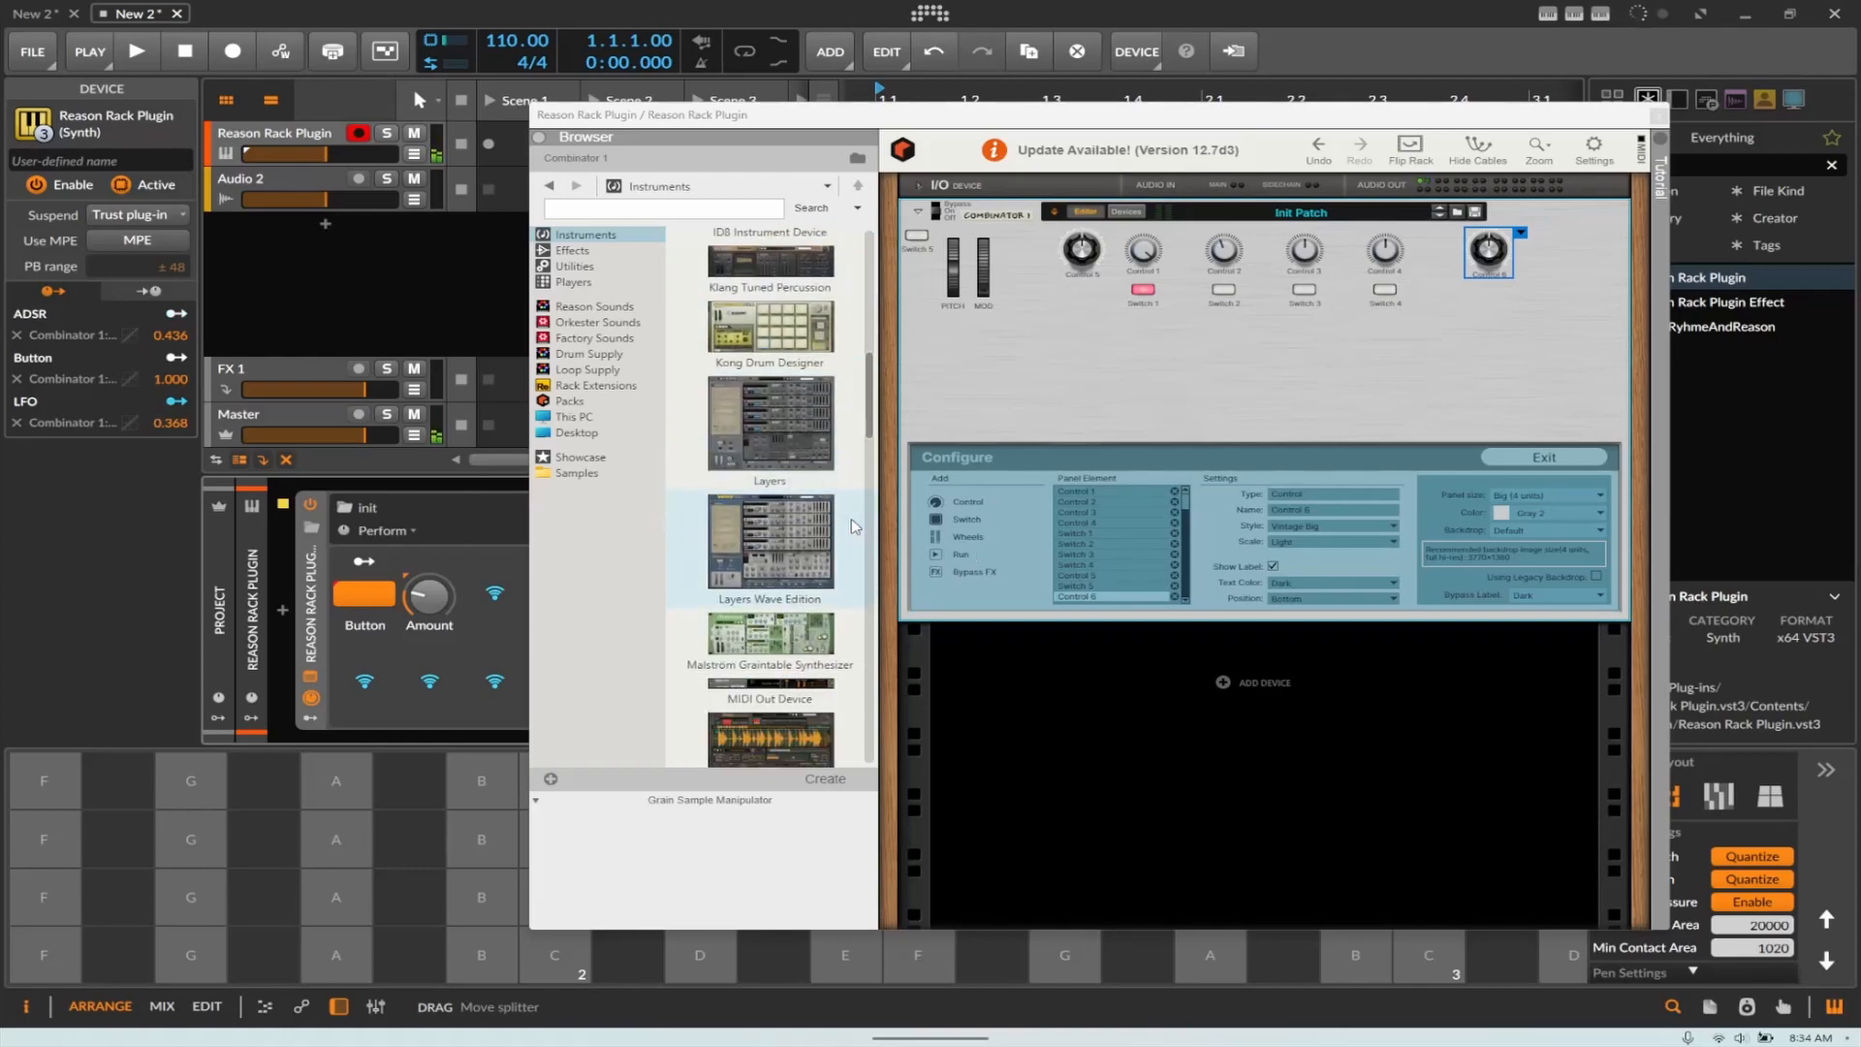
scroll(850, 517, down, 2)
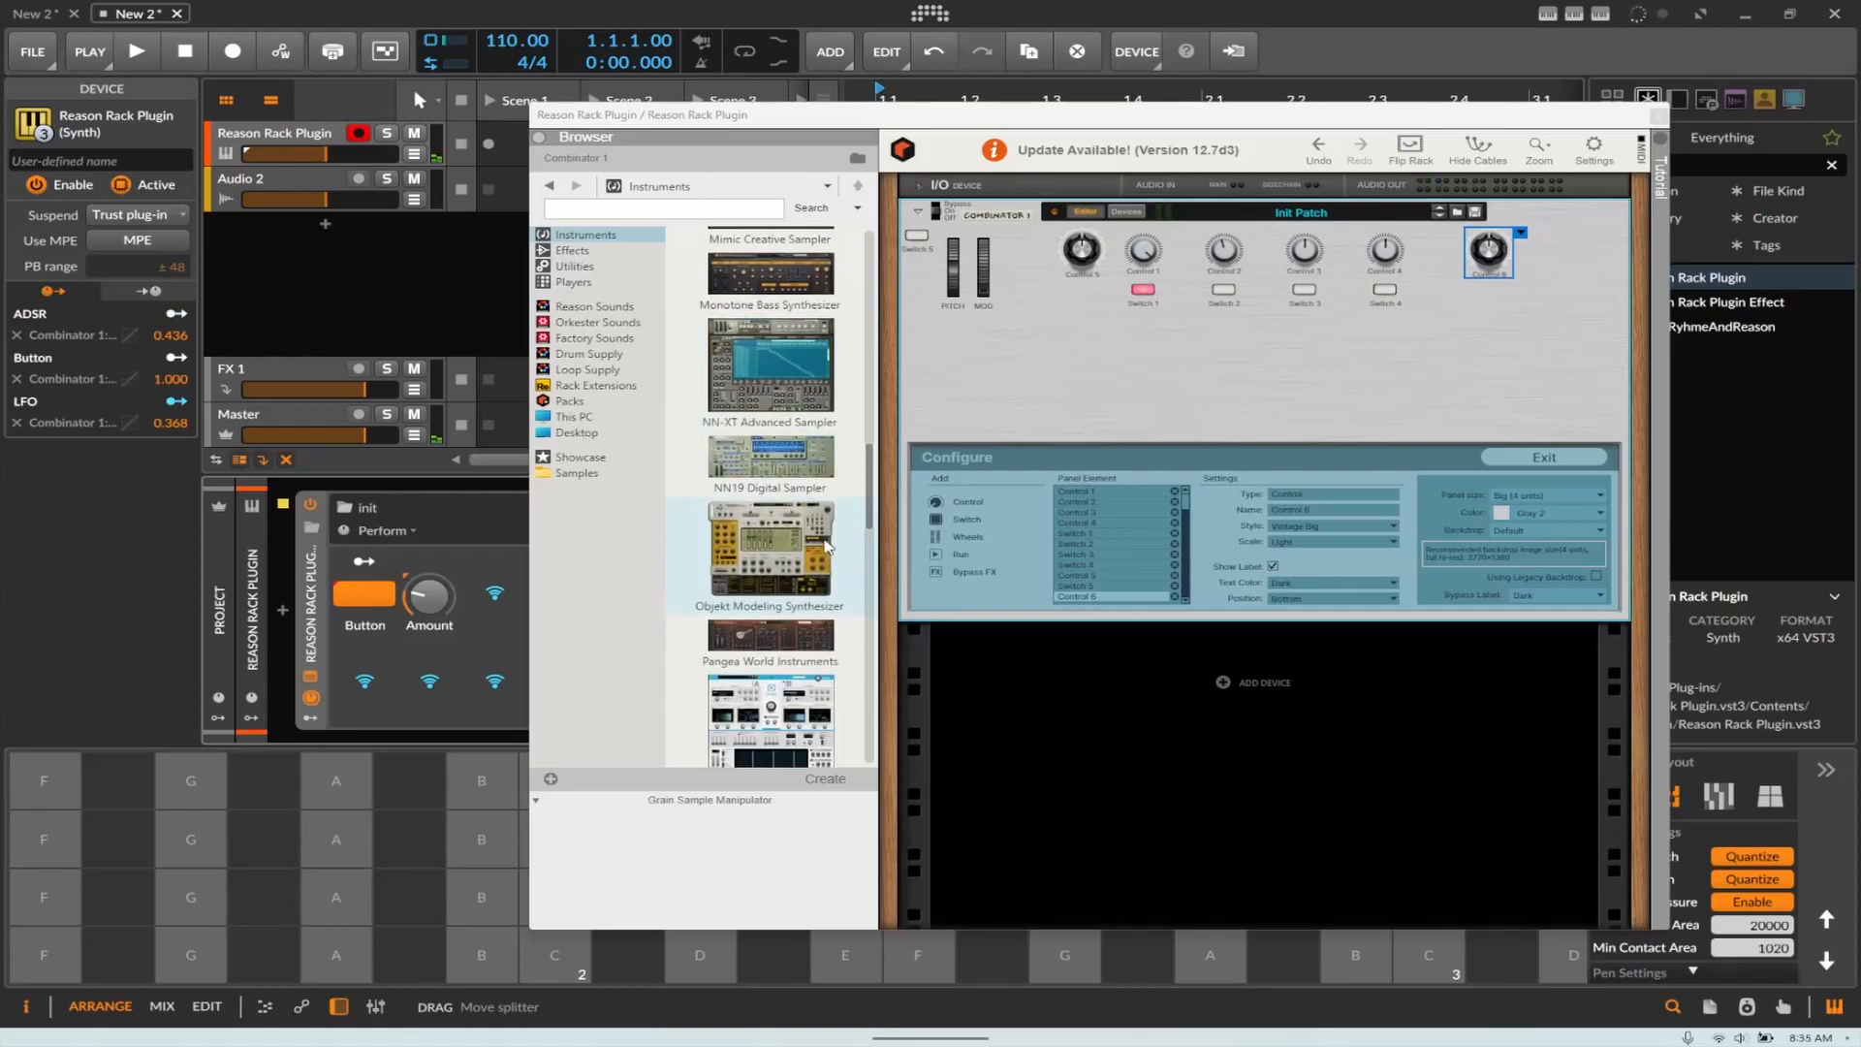
drag(771, 644, 1158, 307)
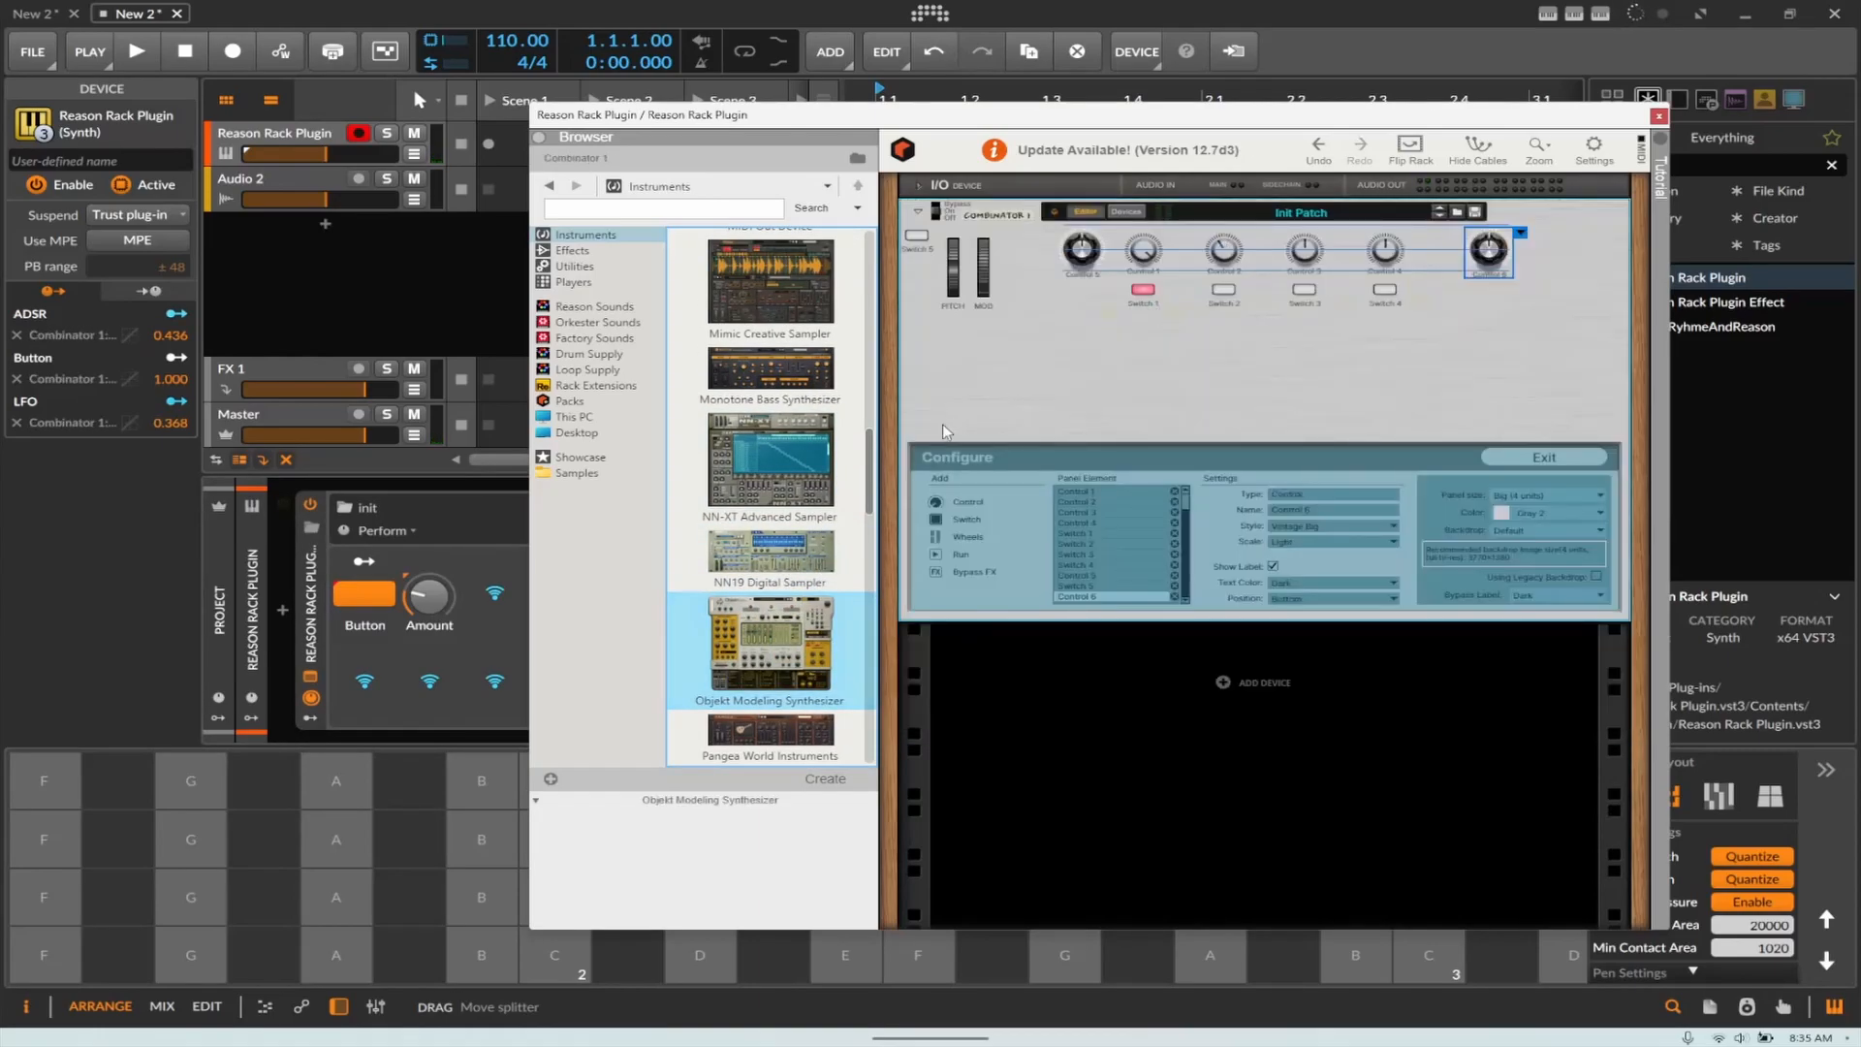
click(1127, 211)
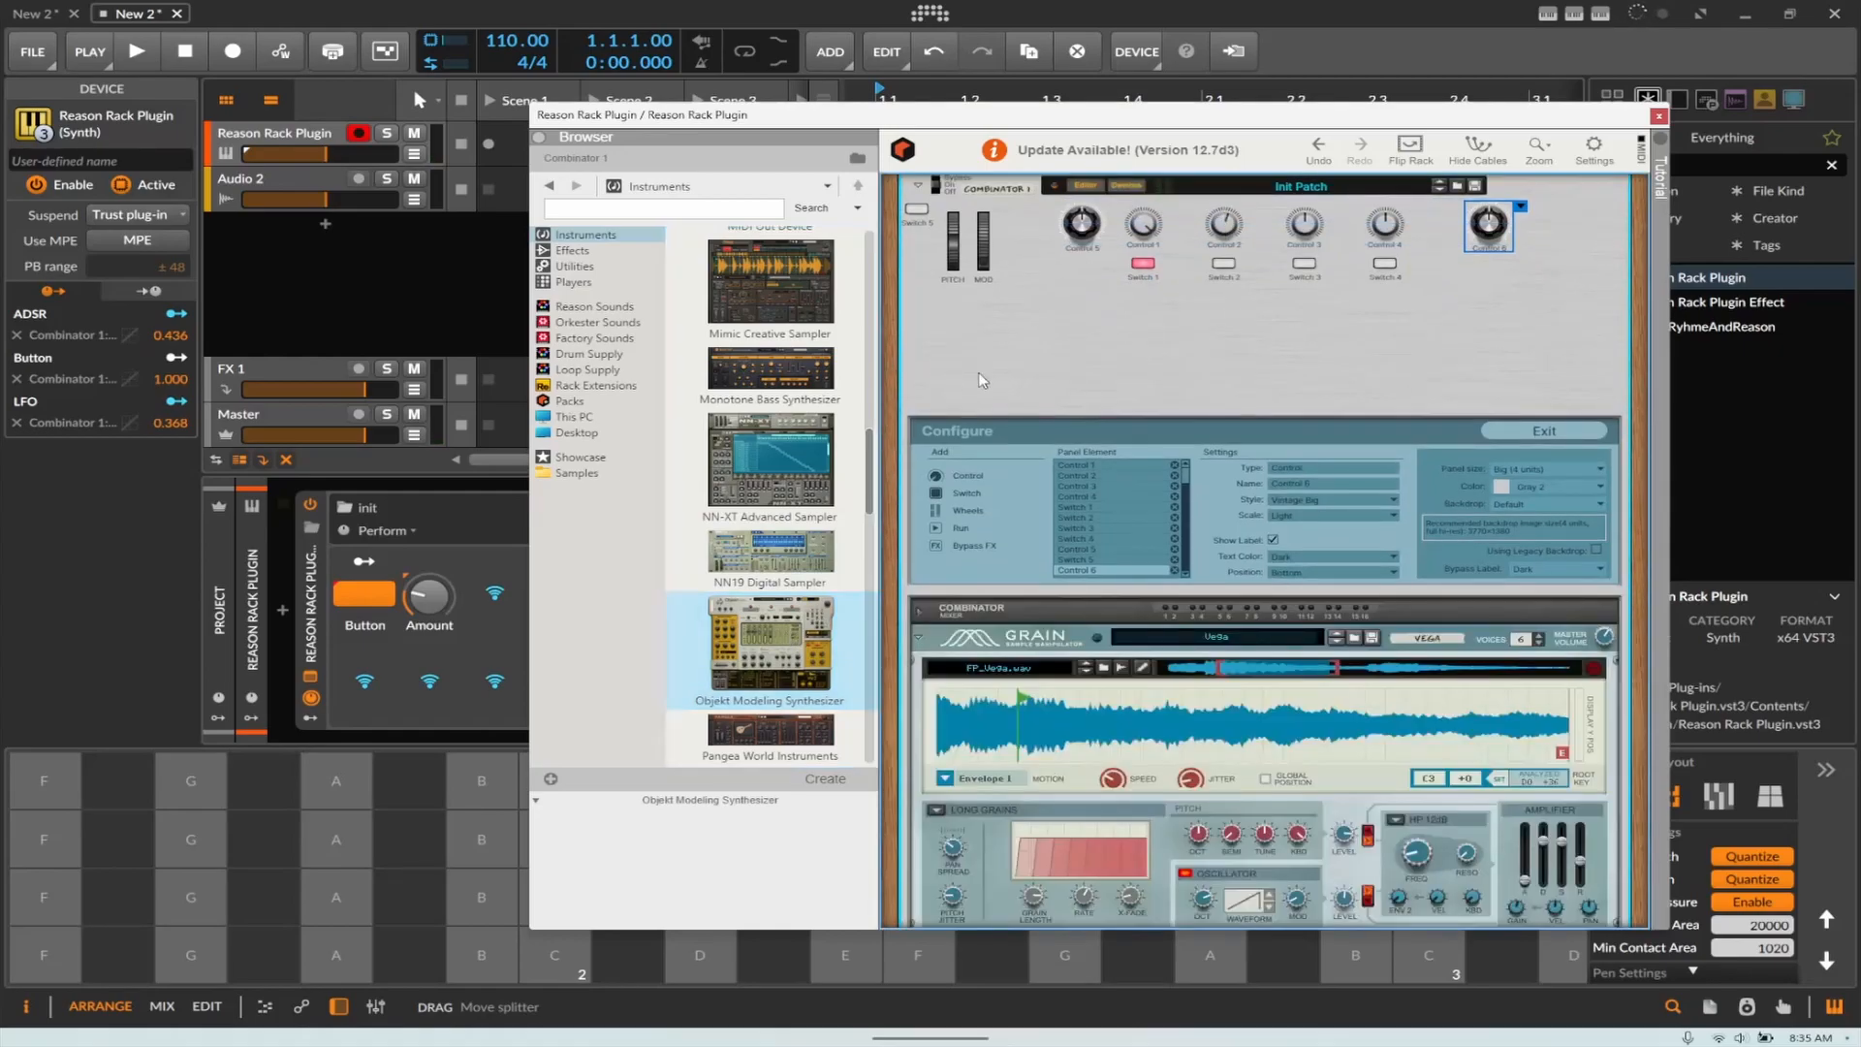
drag(790, 625, 1100, 710)
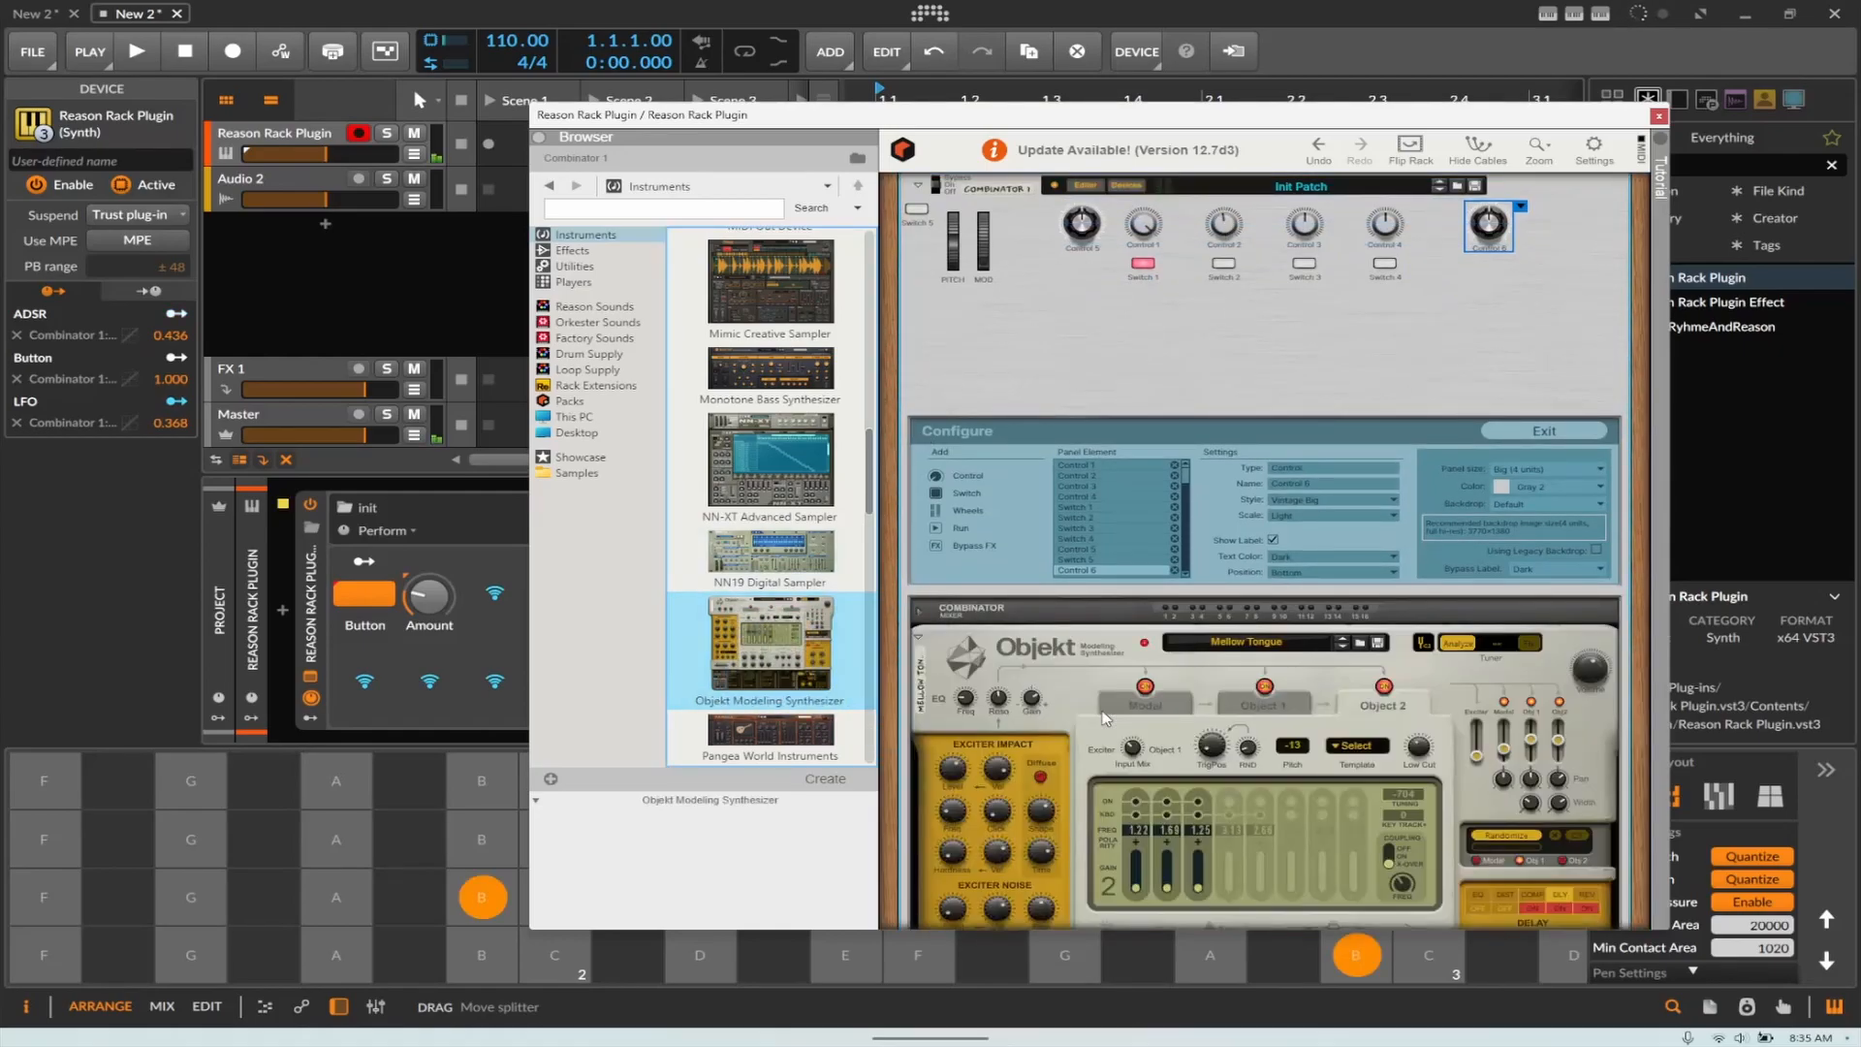
click(1343, 638)
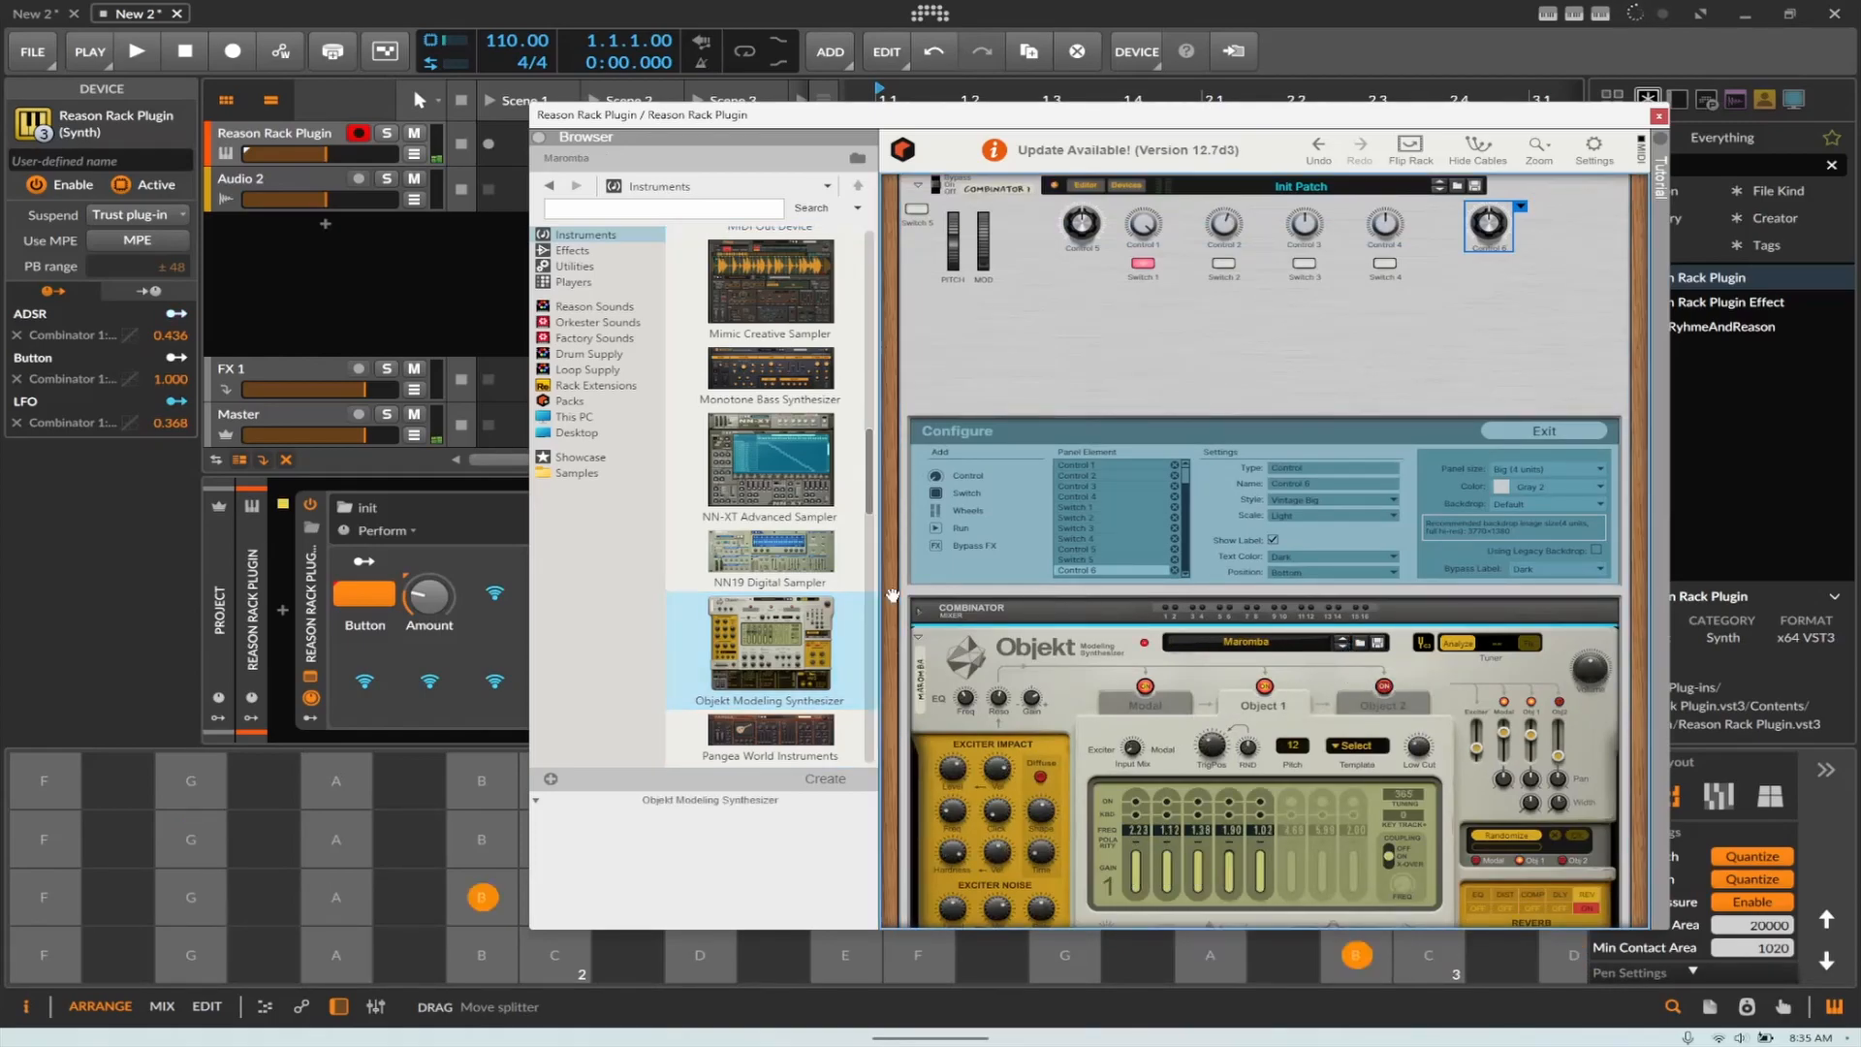
Step: Switch off the Button remote control, turn up Amount, and raise the Reason Rack Plugin track's volume
click(360, 596)
drag(436, 605, 436, 541)
click(494, 593)
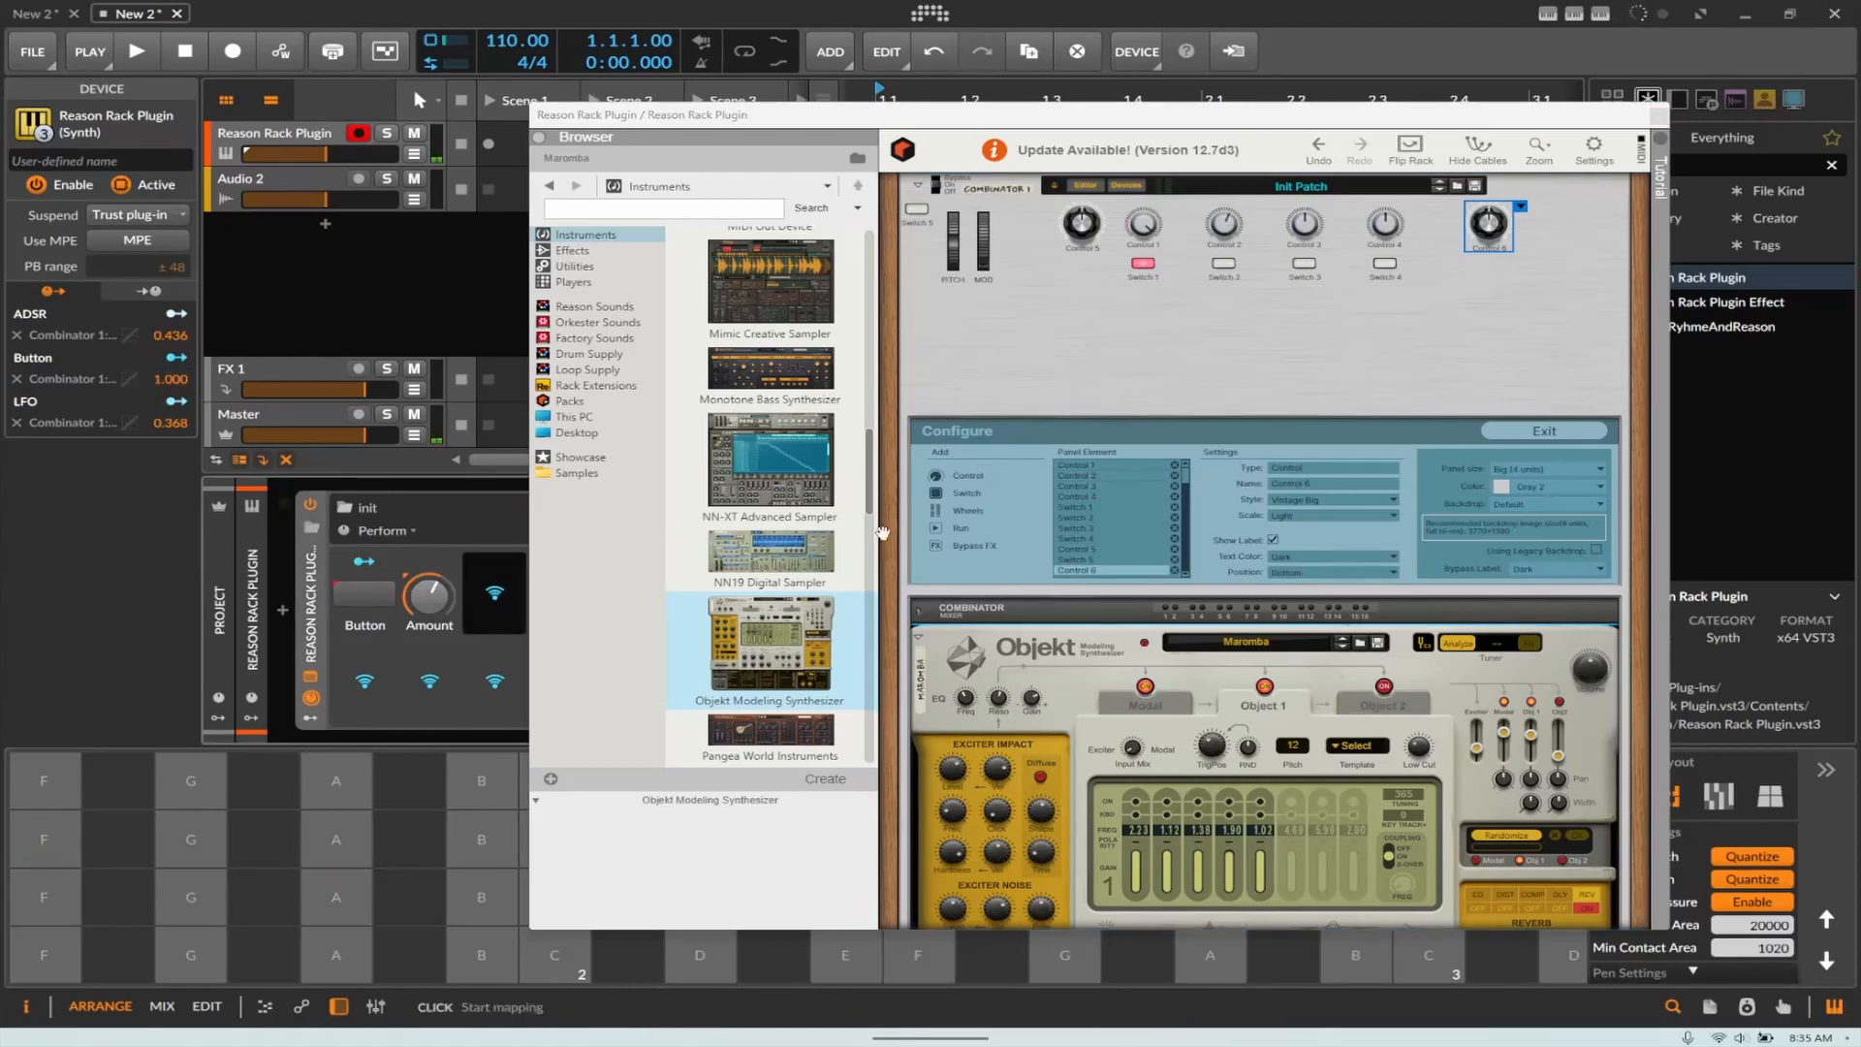
click(1607, 682)
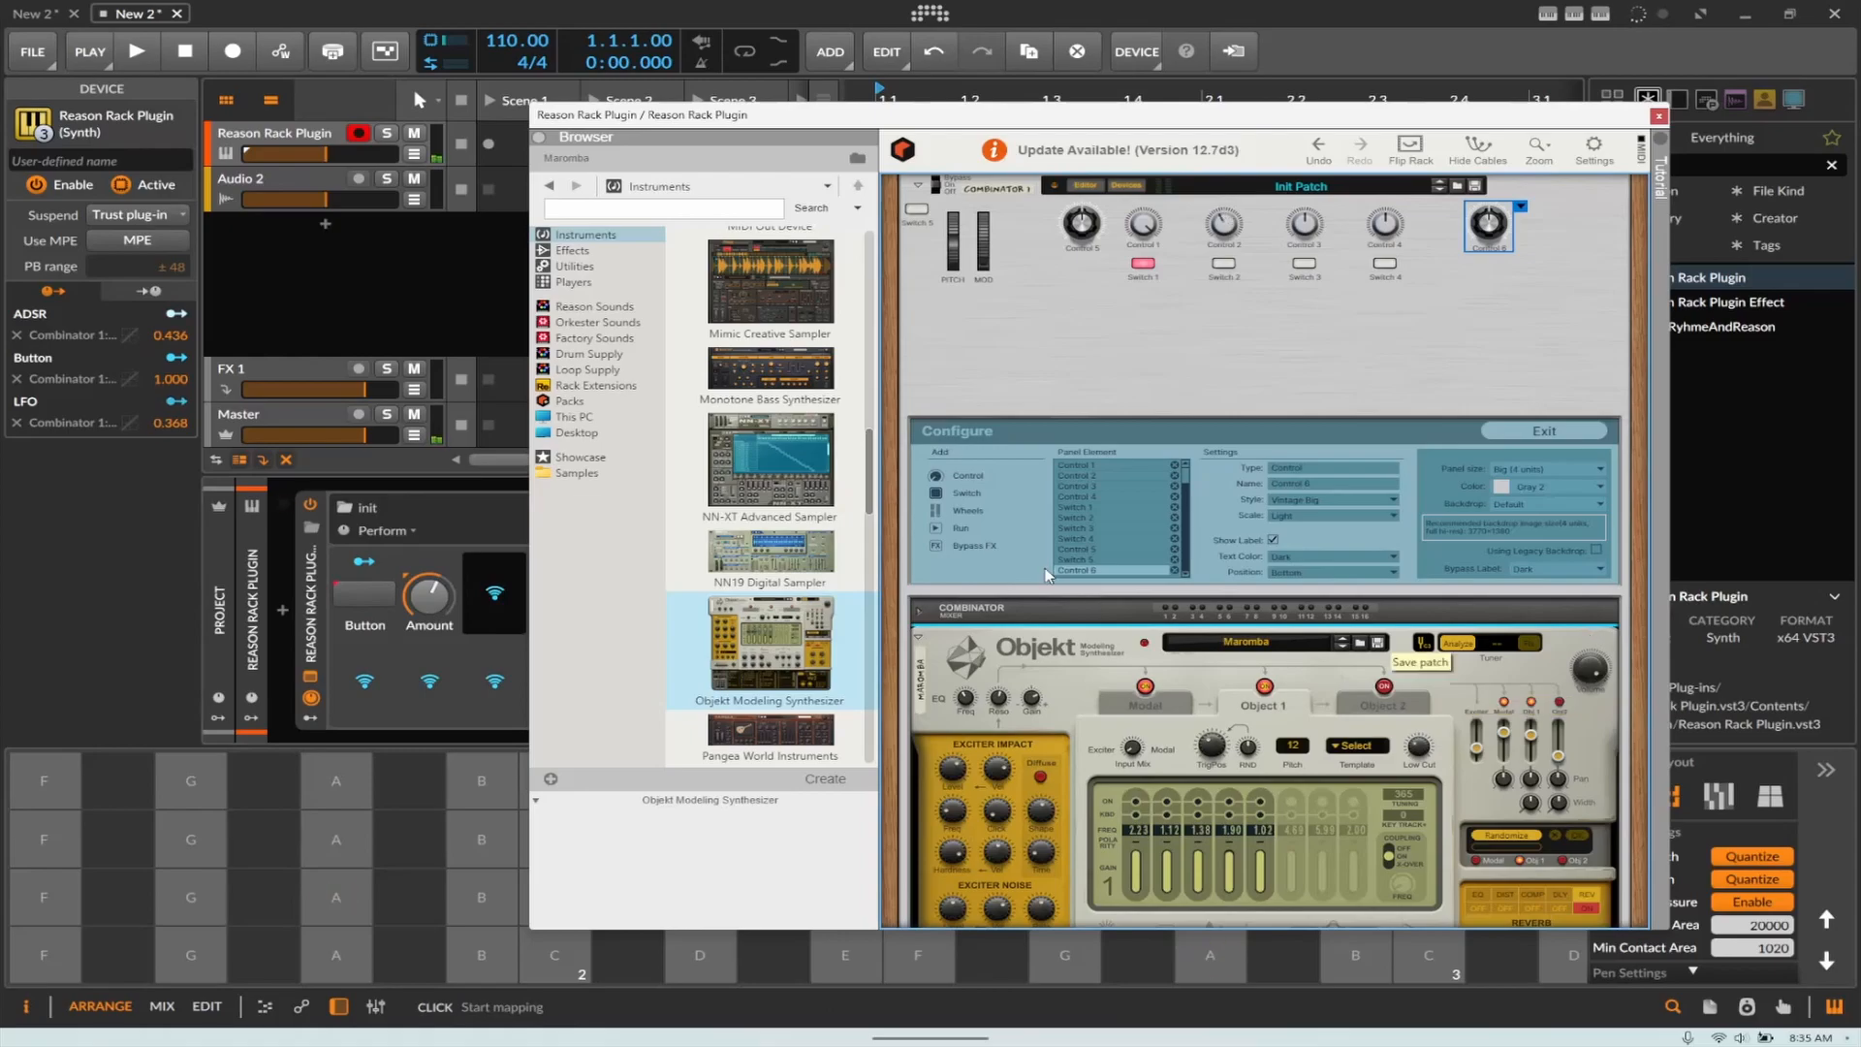
drag(329, 153, 364, 153)
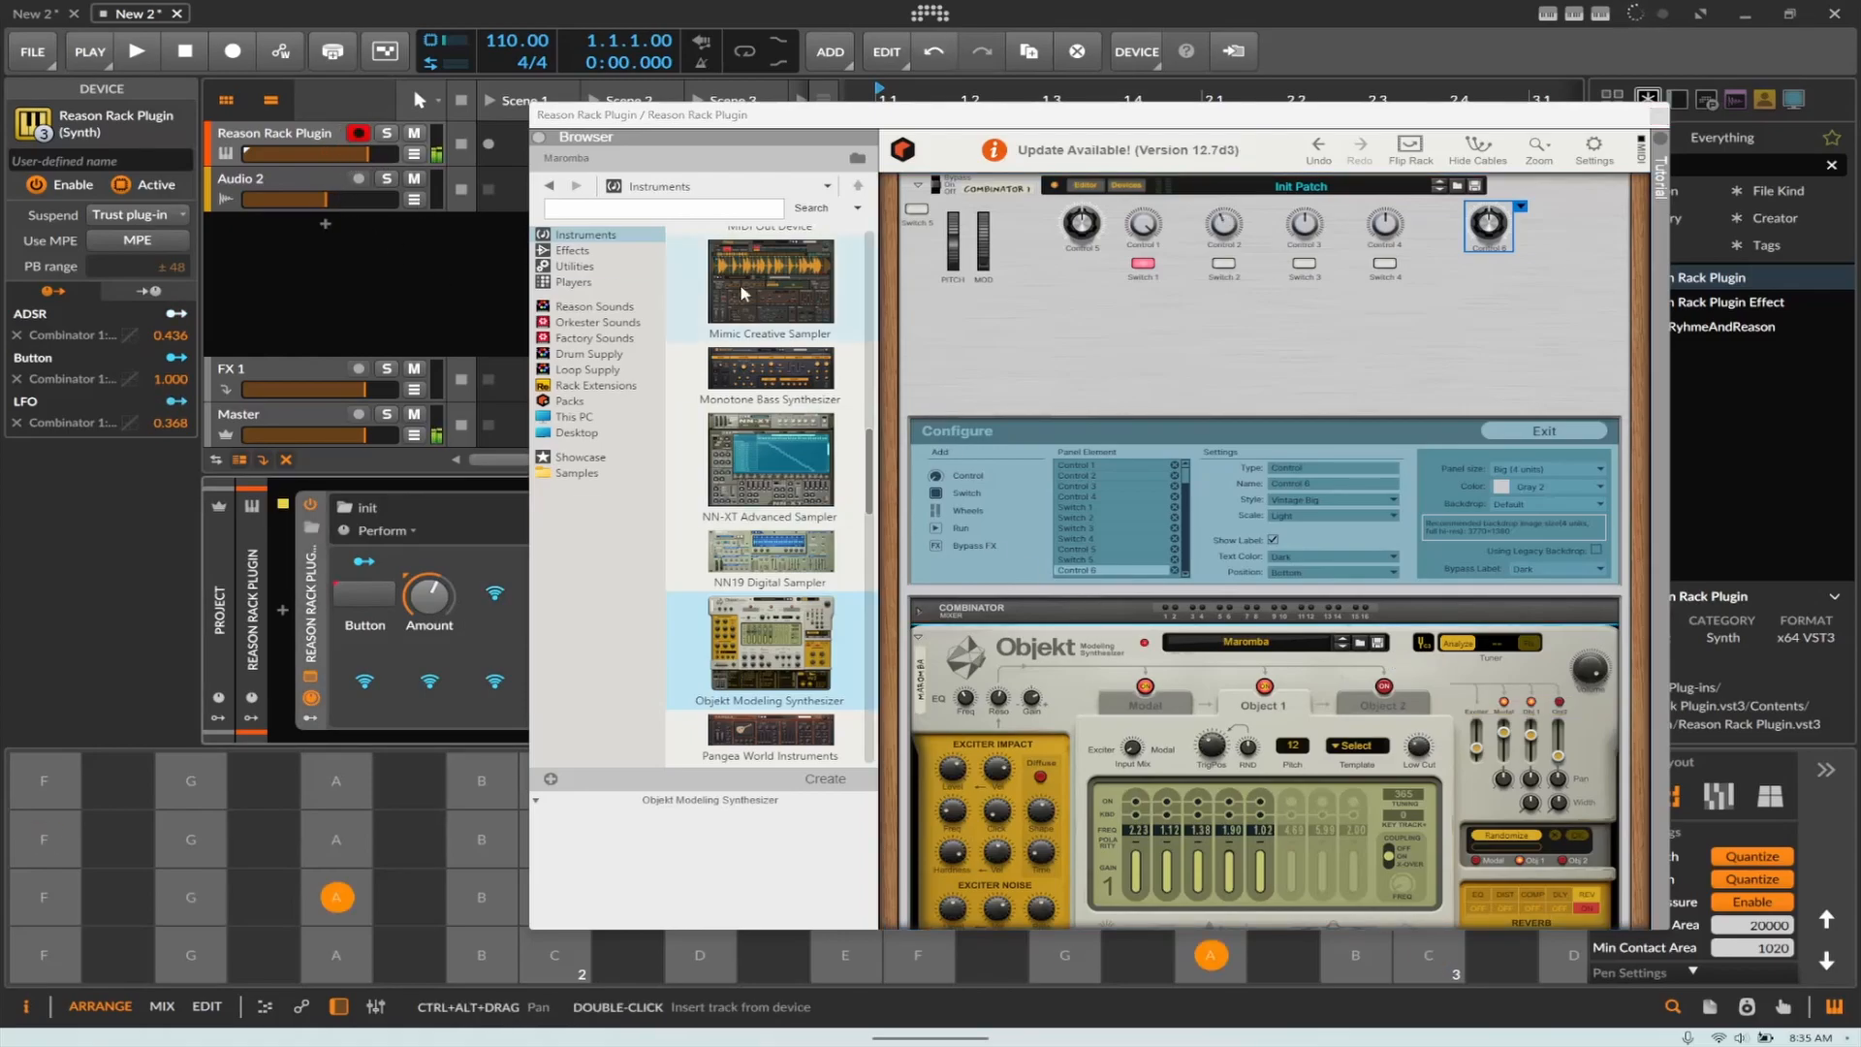
Step: Replace Objekt inside the Combinator with the Parsec Spectral Synthesizer from the instrument list
scroll(698, 463, down, 3)
scroll(698, 463, down, 4)
drag(770, 349, 1185, 754)
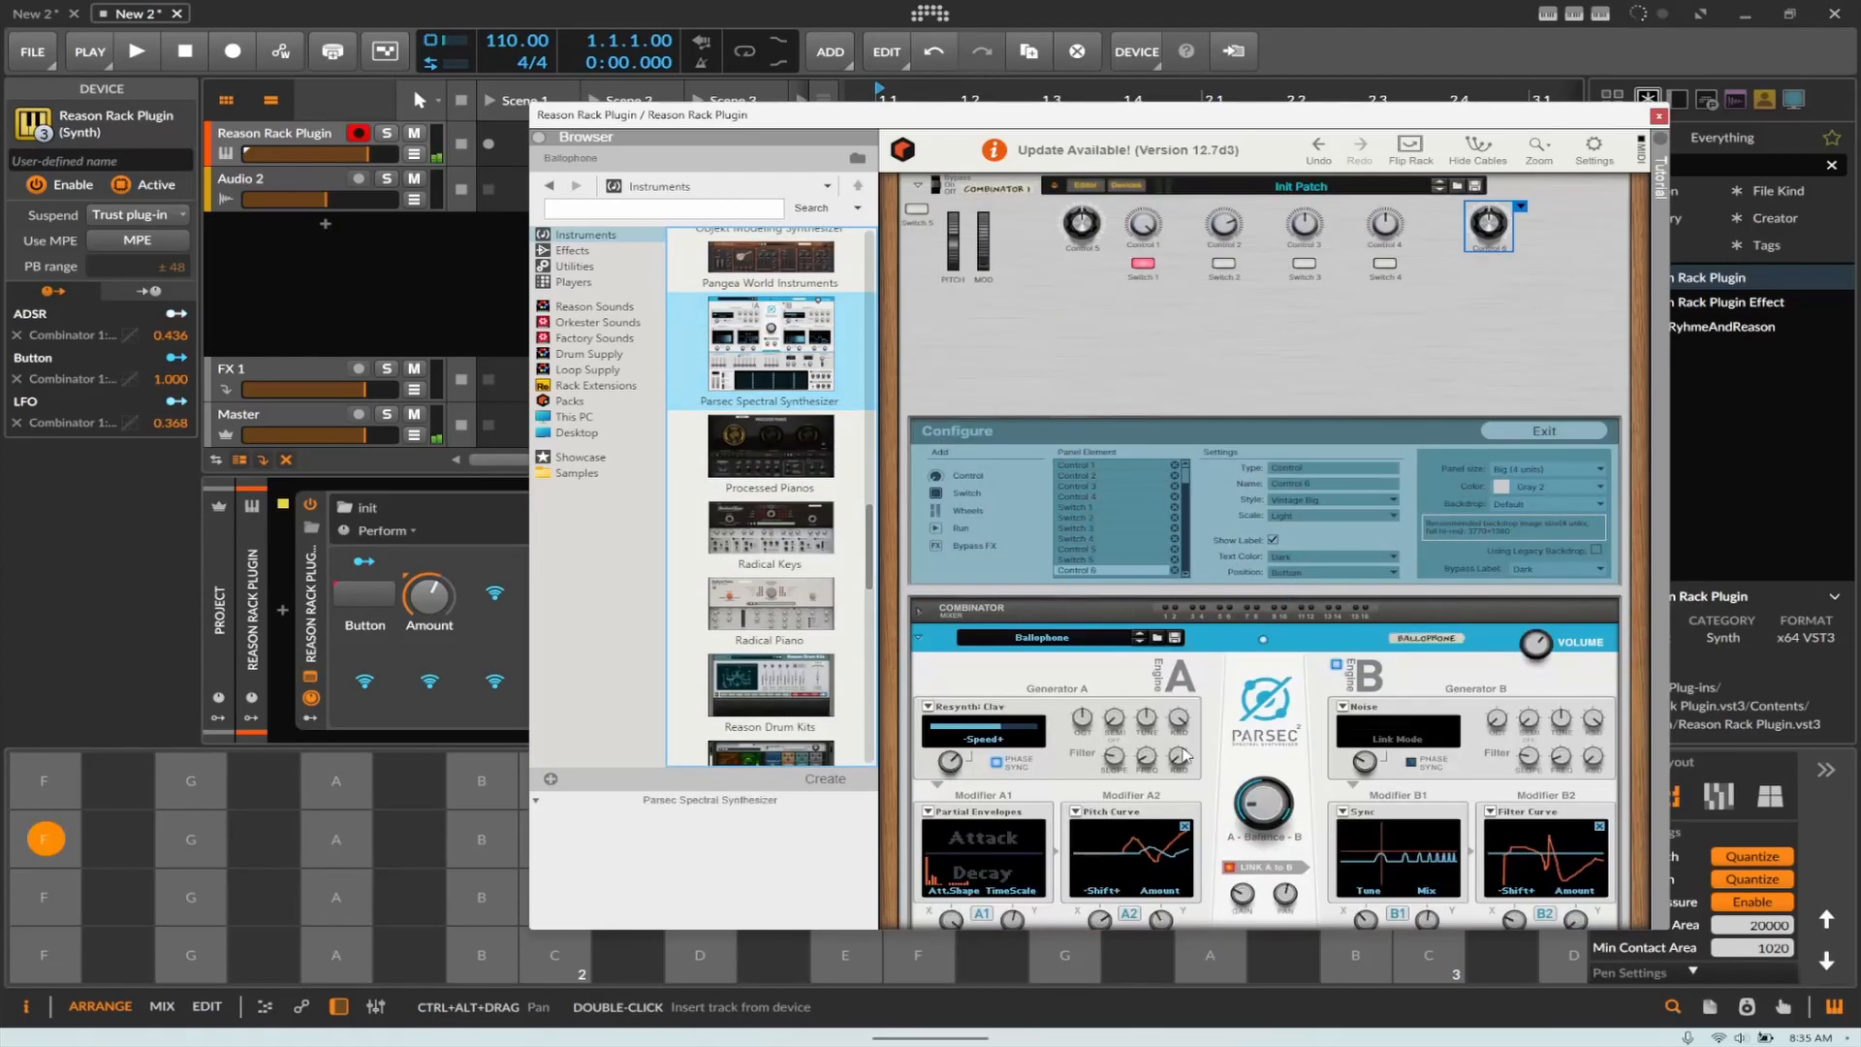
Step: Toggle the bypass switches of the Audiomatic and Alligator effects, leaving Audiomatic switched on
scroll(1433, 573, down, 10)
scroll(1430, 570, up, 2)
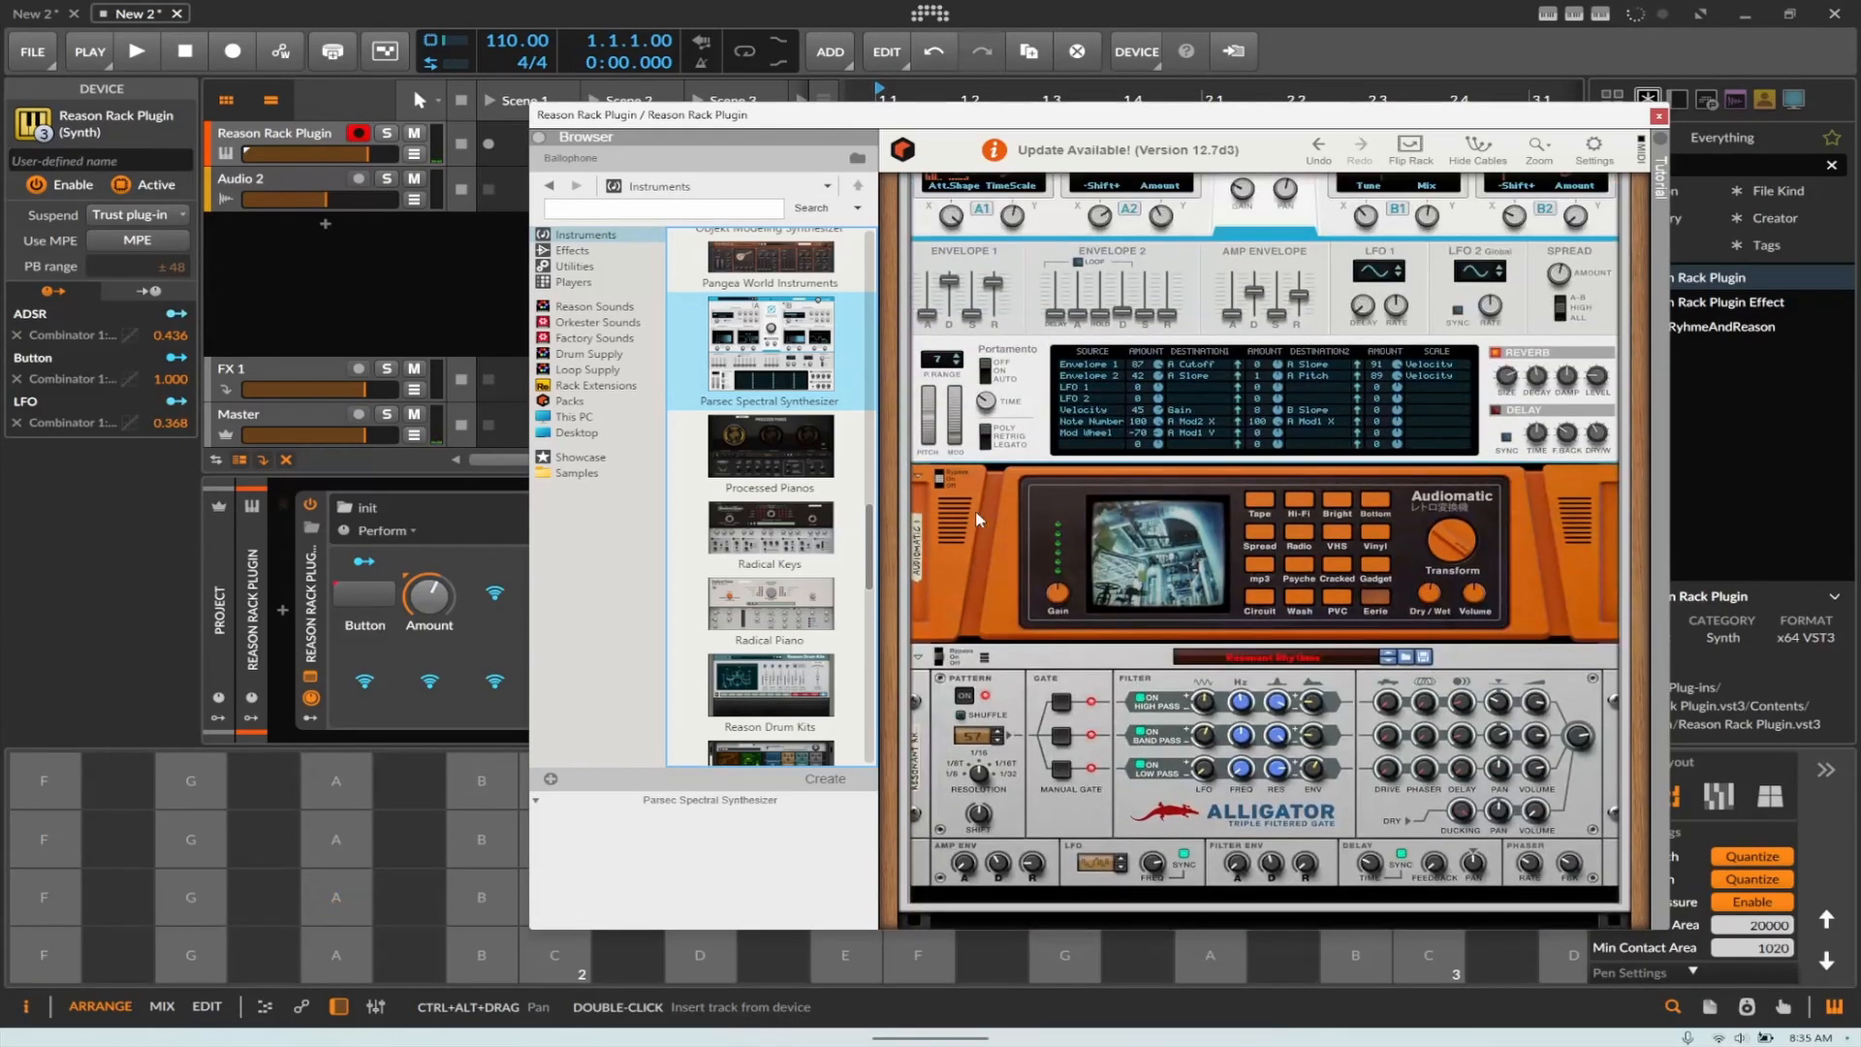
drag(937, 484, 938, 449)
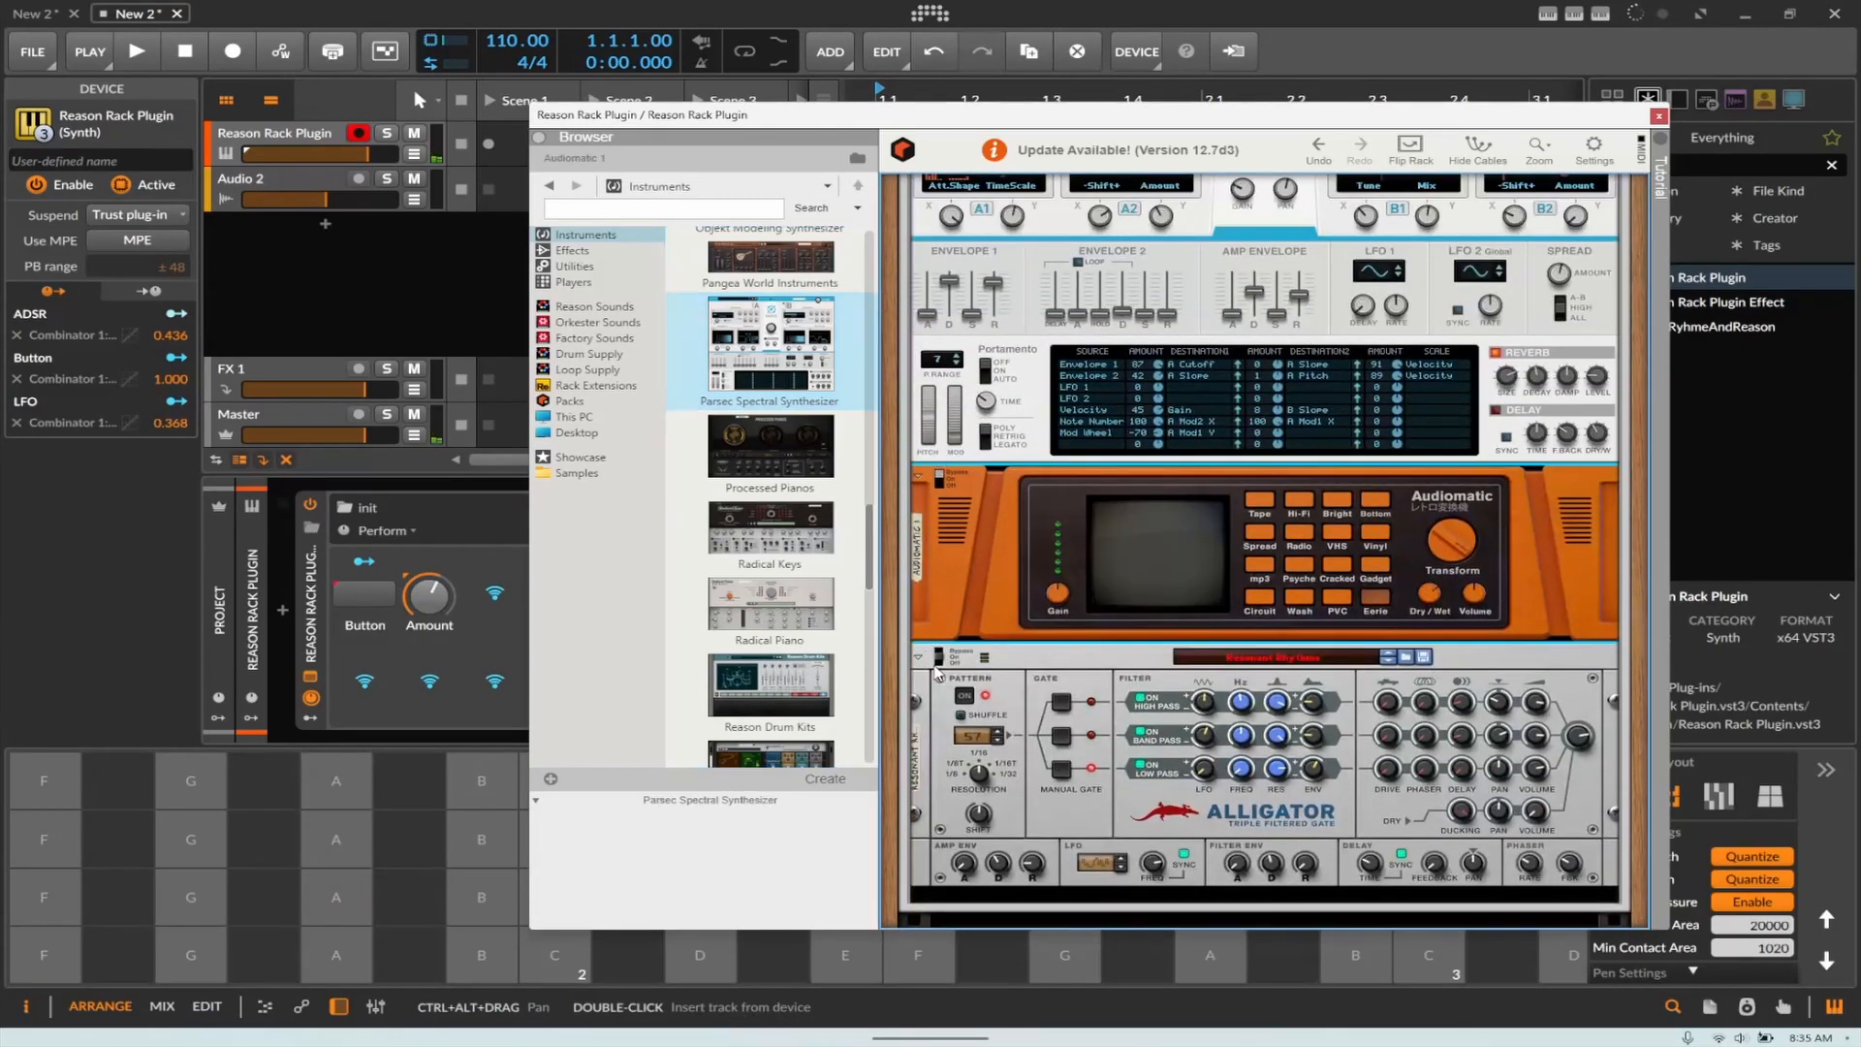
drag(937, 661, 941, 622)
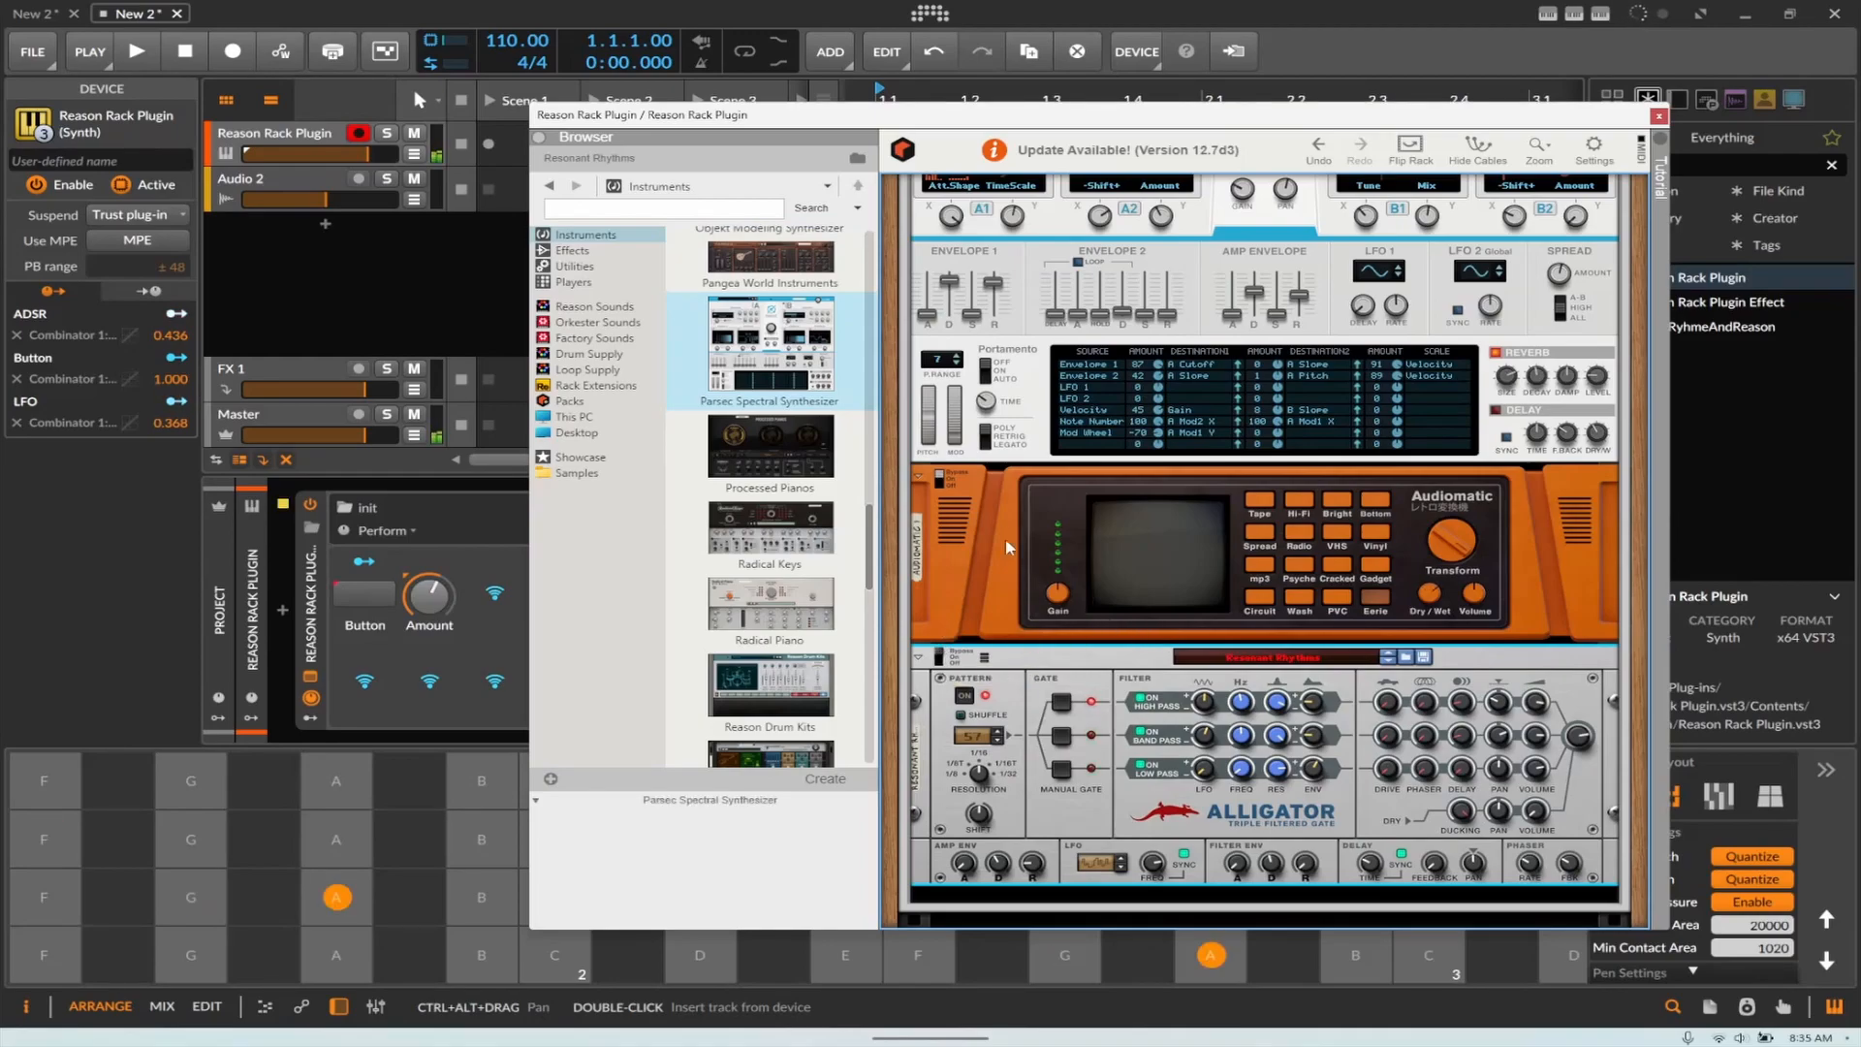
click(939, 479)
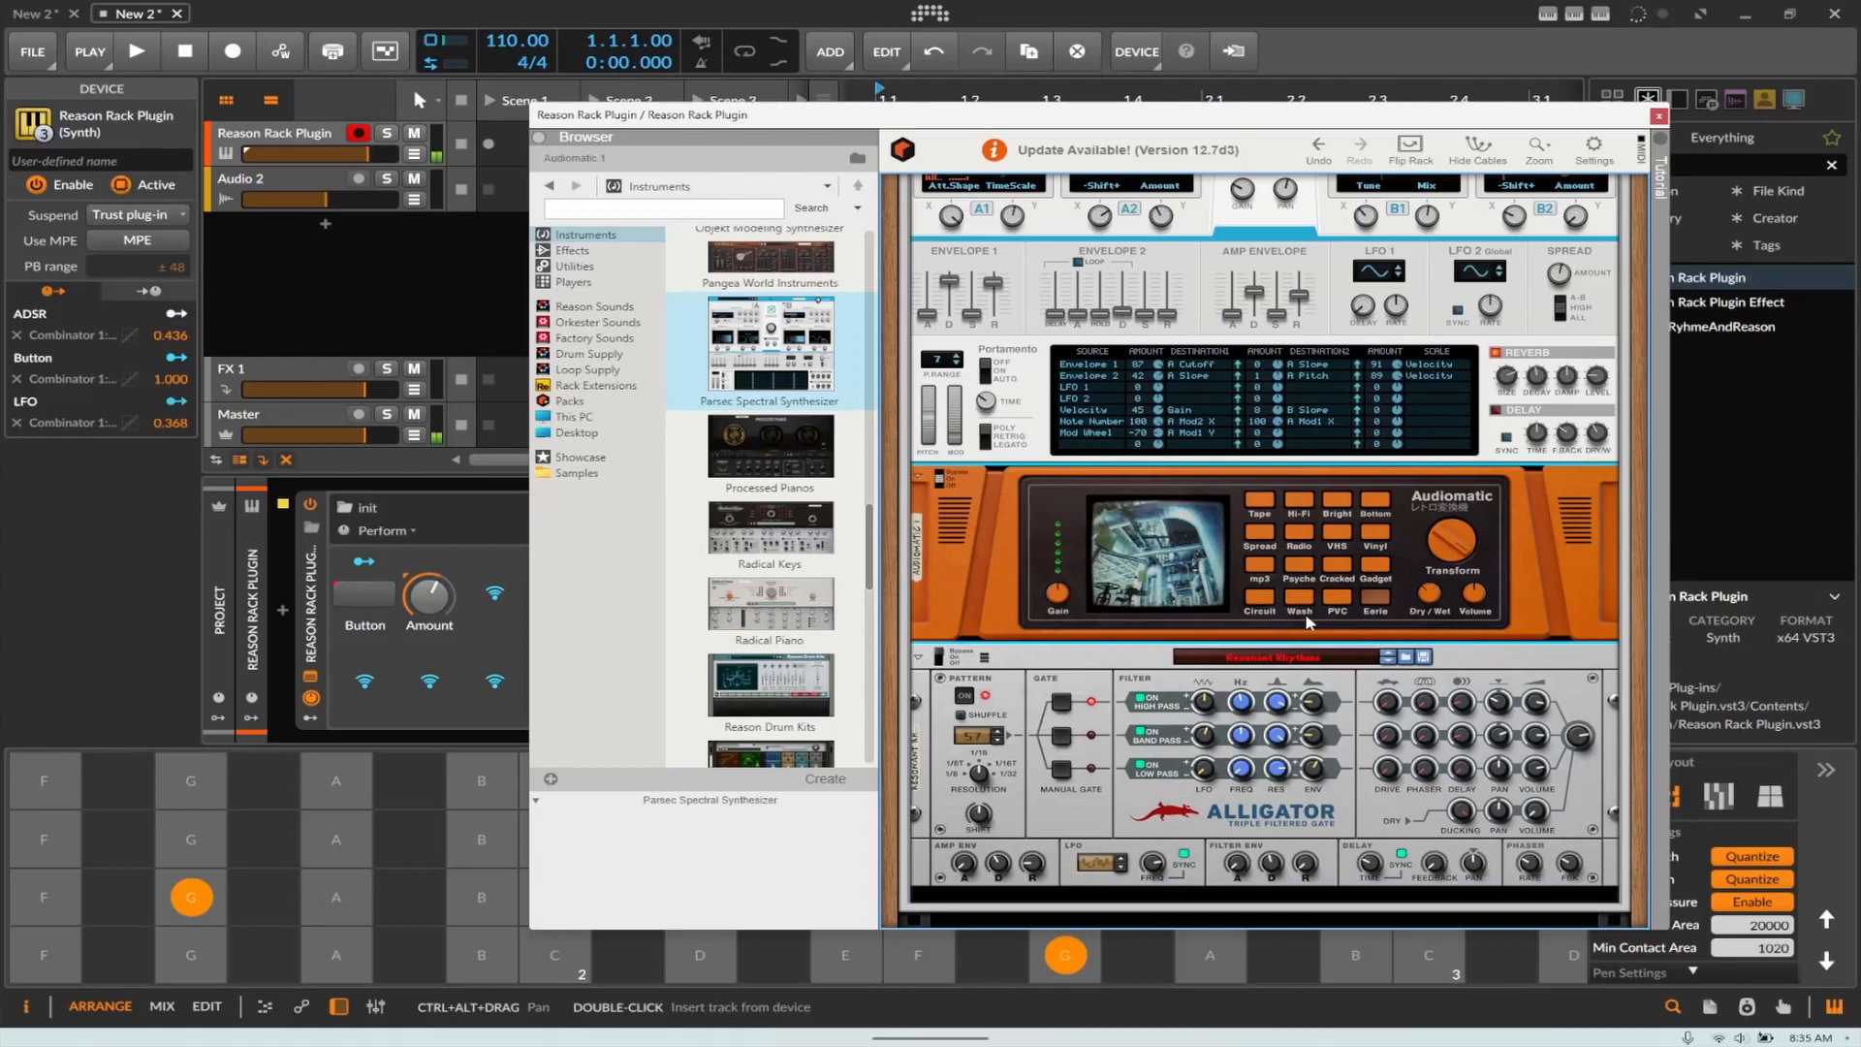
Step: Adjust Audiomatic's Transform amount, choose its PVC preset, and close the Reason Rack Plugin window
drag(1452, 549, 1451, 576)
click(1338, 597)
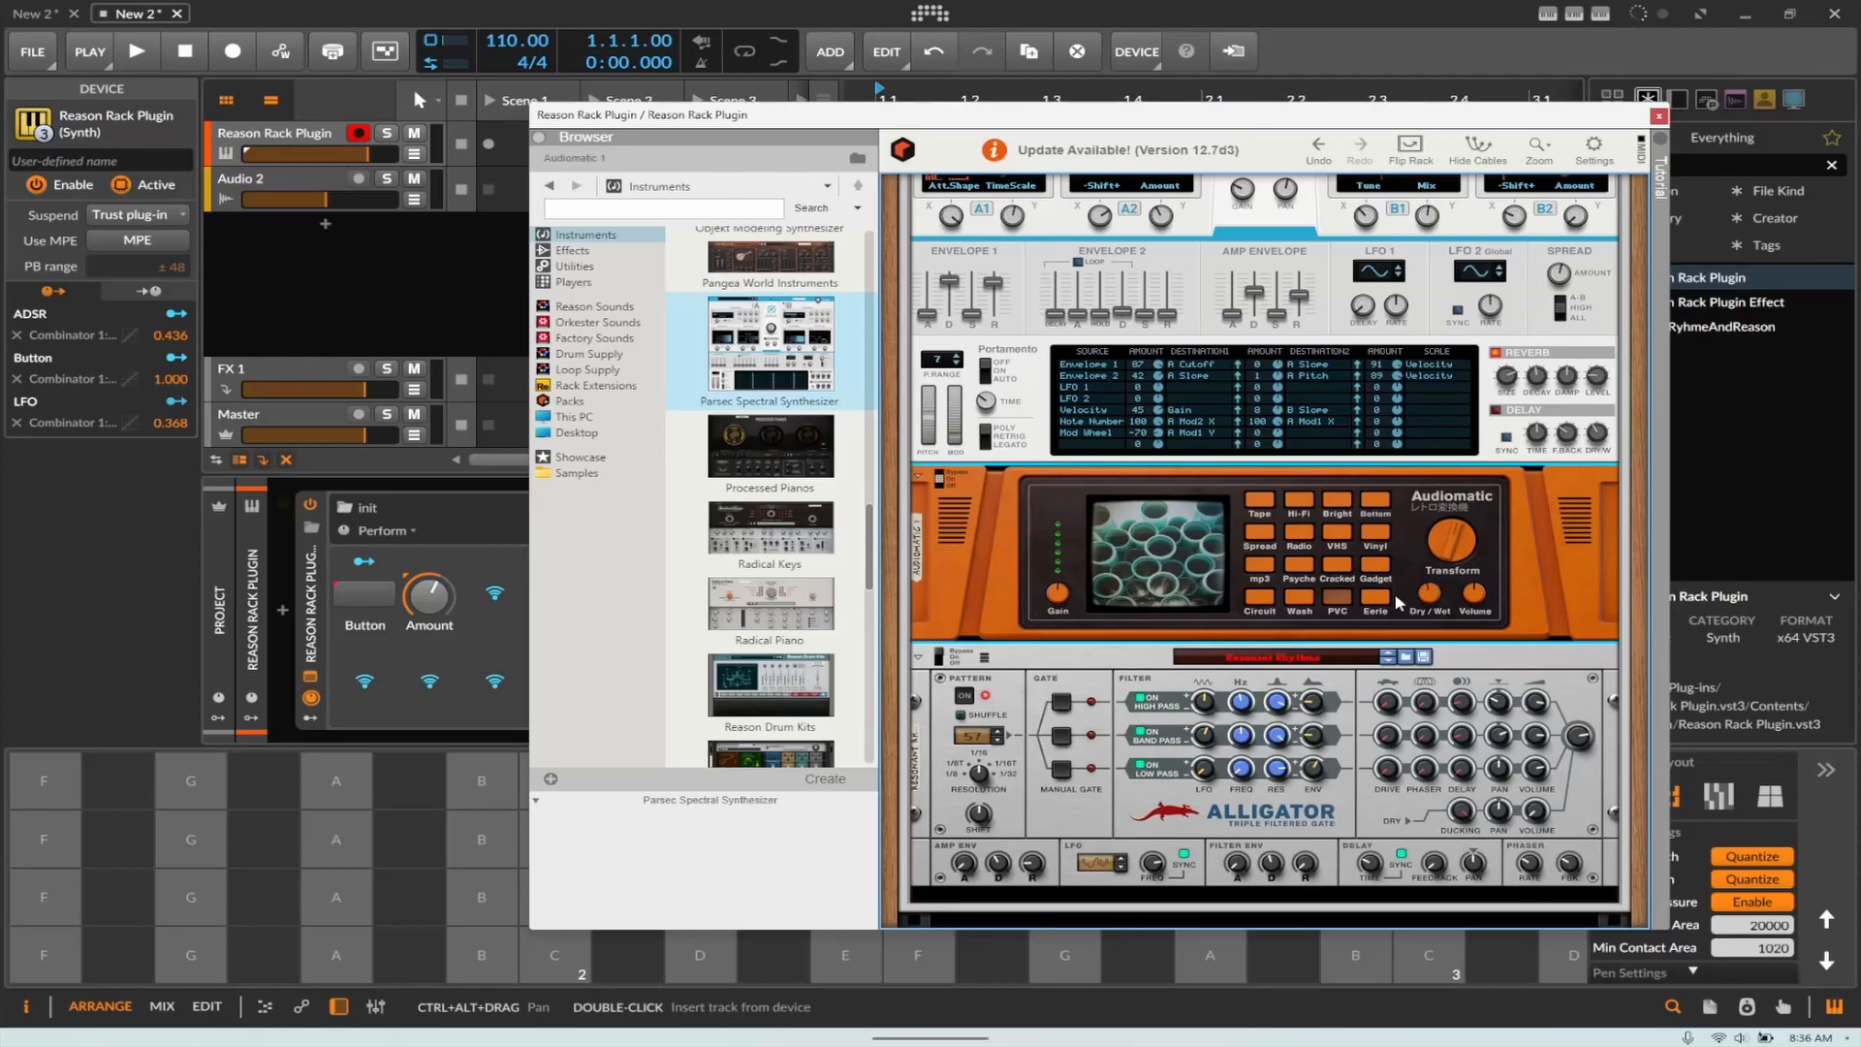
click(1659, 115)
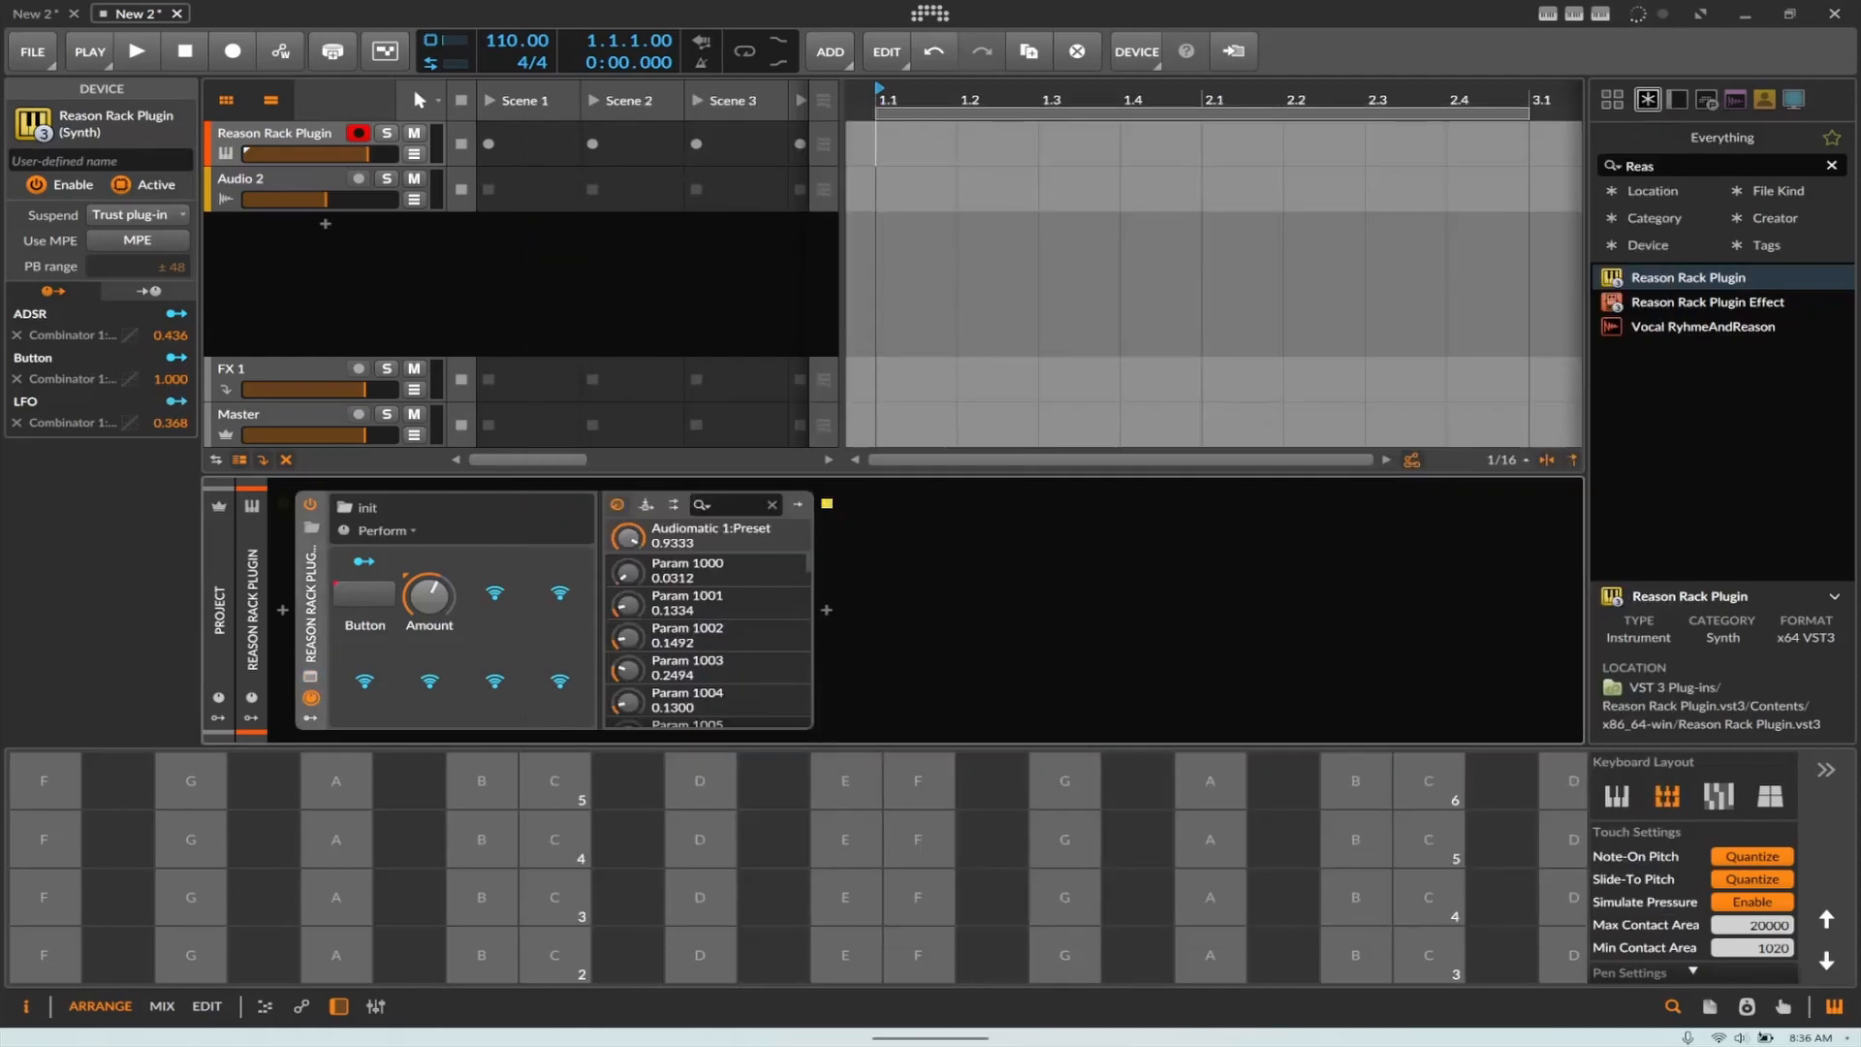